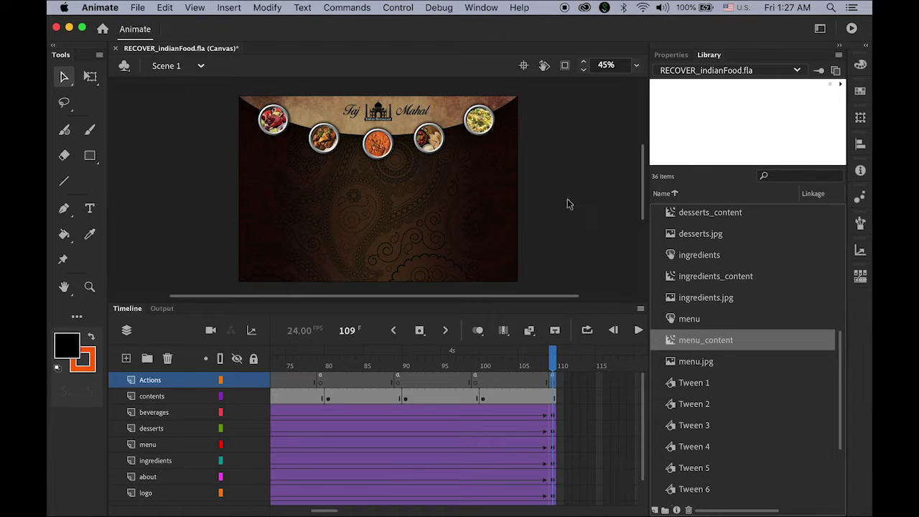
Test the movie in the browser and try the About, Ingredients, Menu, Desserts and Beverages buttons
key(super+Return)
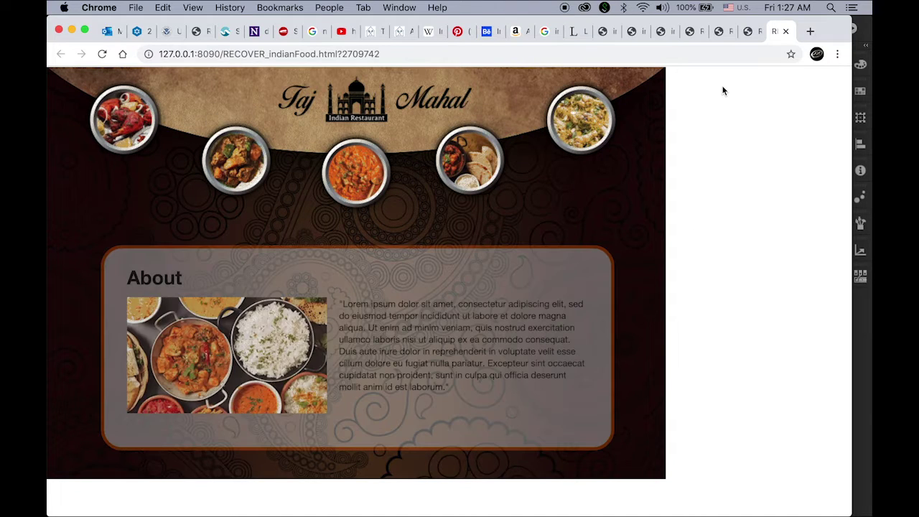
click(103, 55)
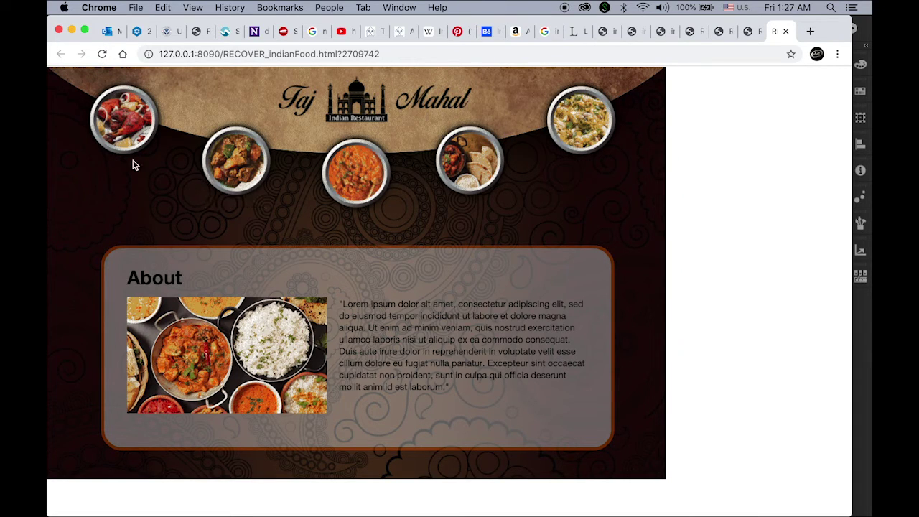
click(251, 186)
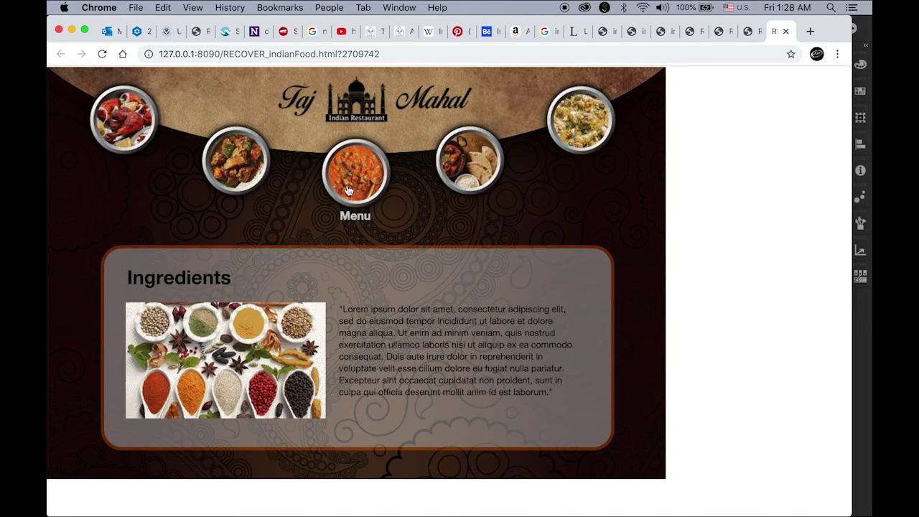
click(349, 190)
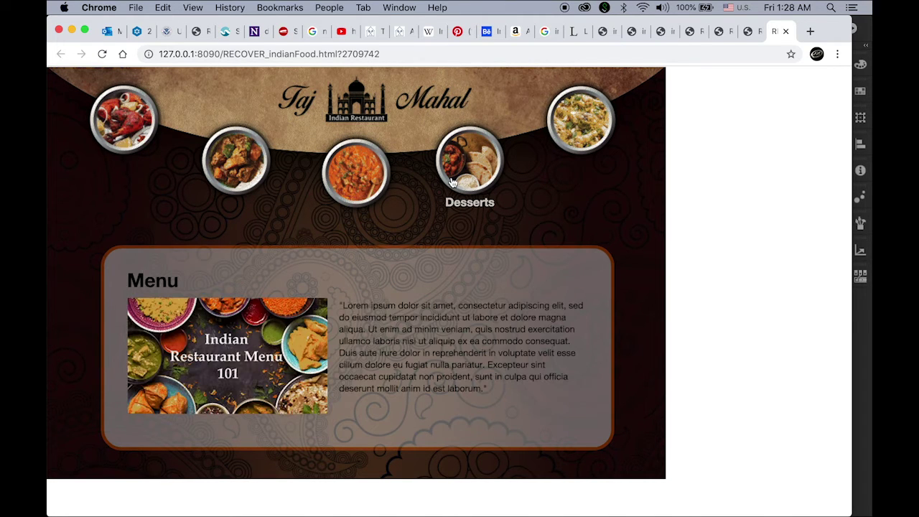
click(452, 182)
click(600, 149)
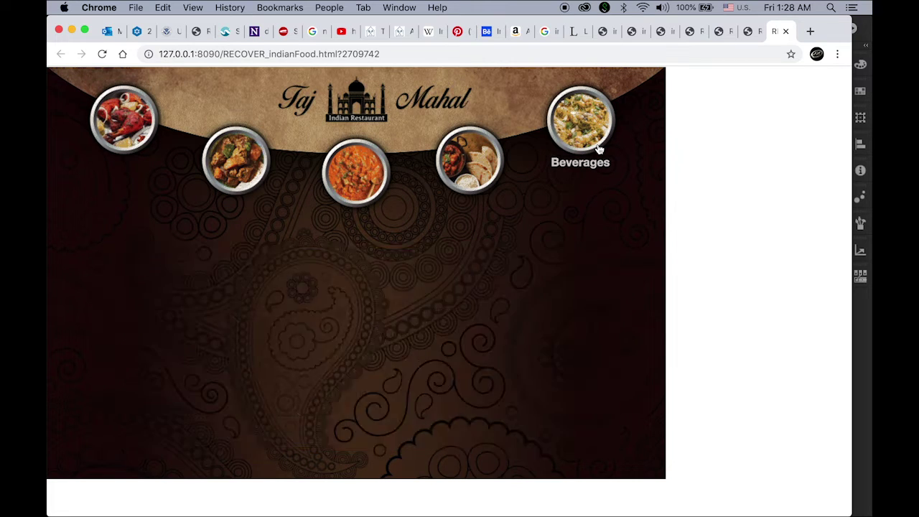
click(467, 165)
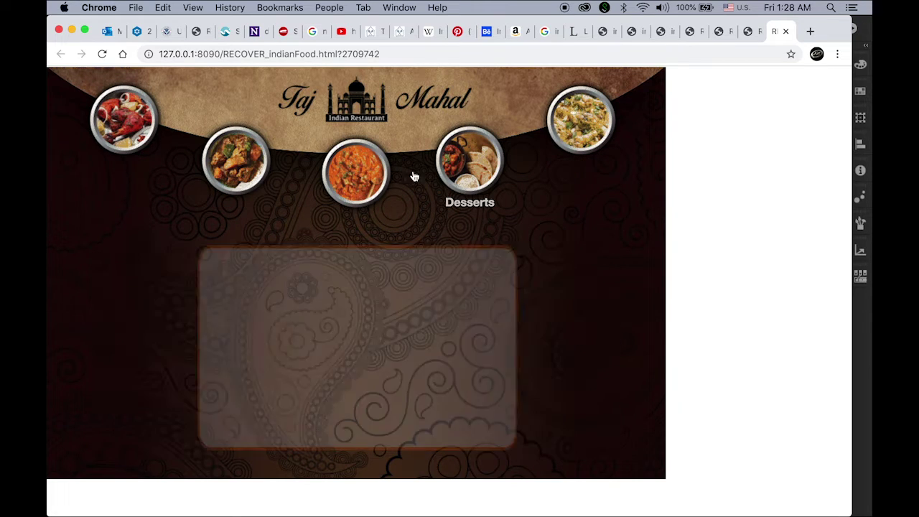
click(355, 175)
click(235, 168)
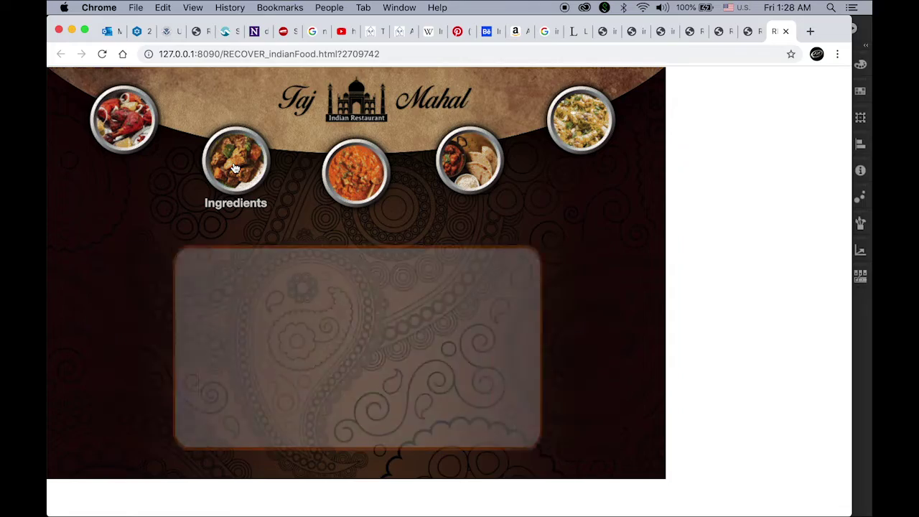
click(125, 145)
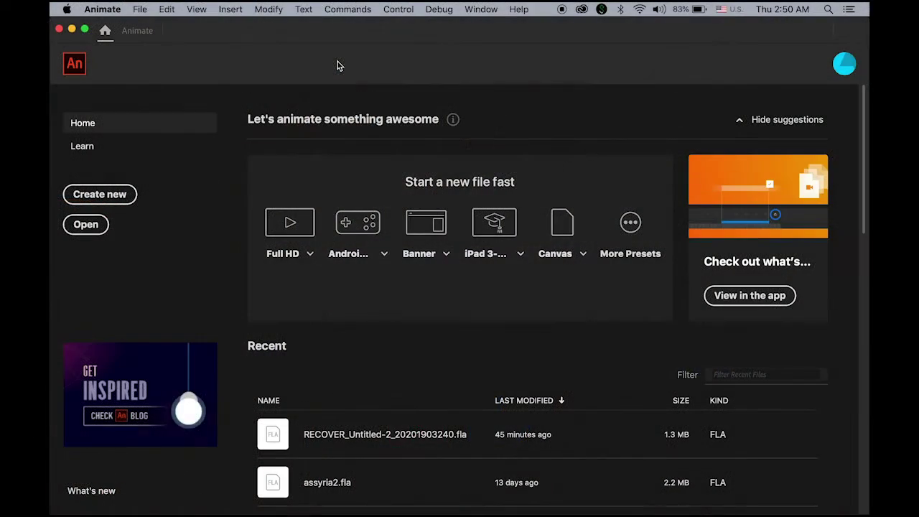
Switch to Photoshop and select the backgroud layer in indian_food.psd
mouse_move(434, 506)
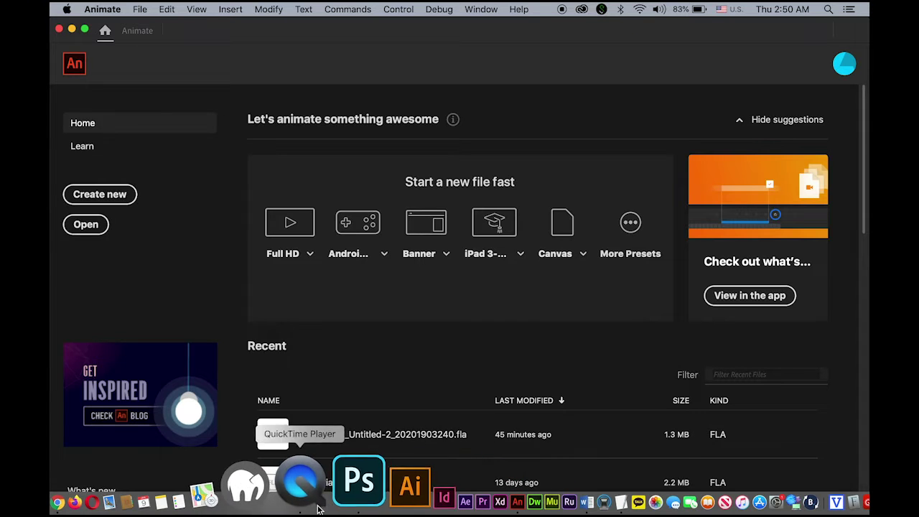
click(334, 498)
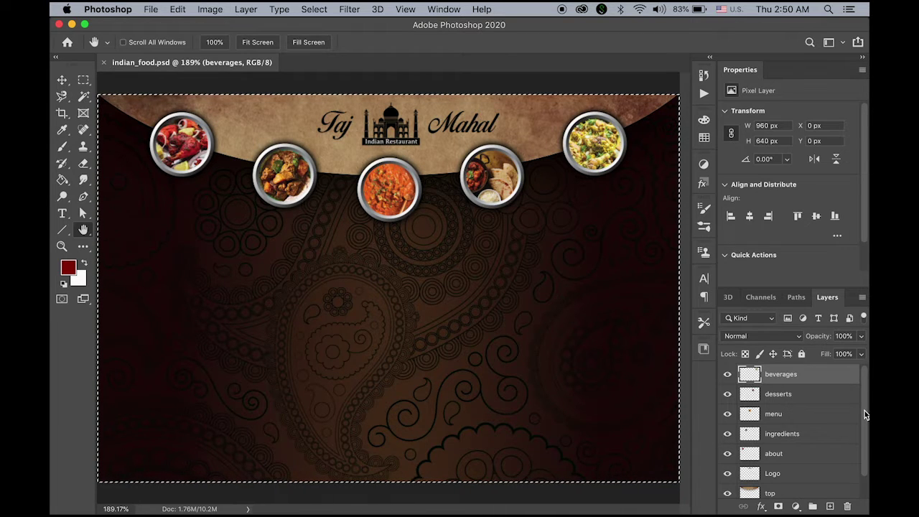
scroll(867, 454, down, 2)
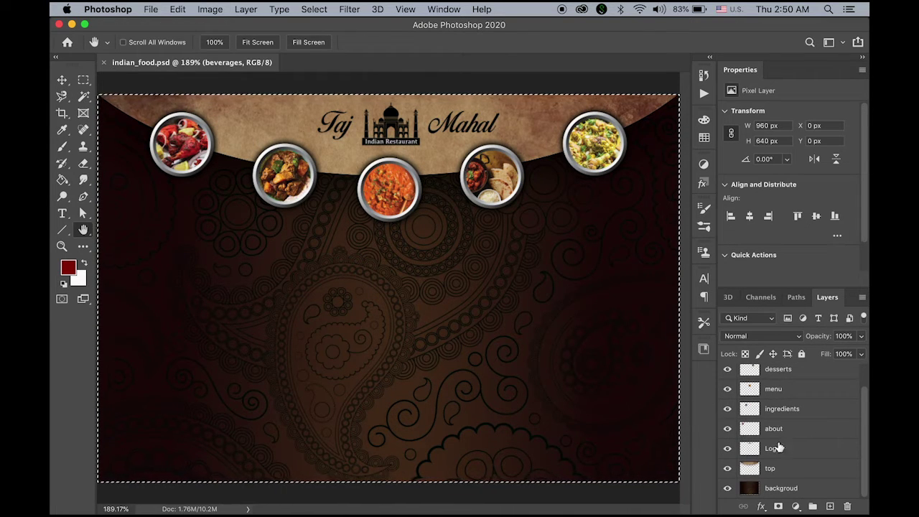
click(781, 488)
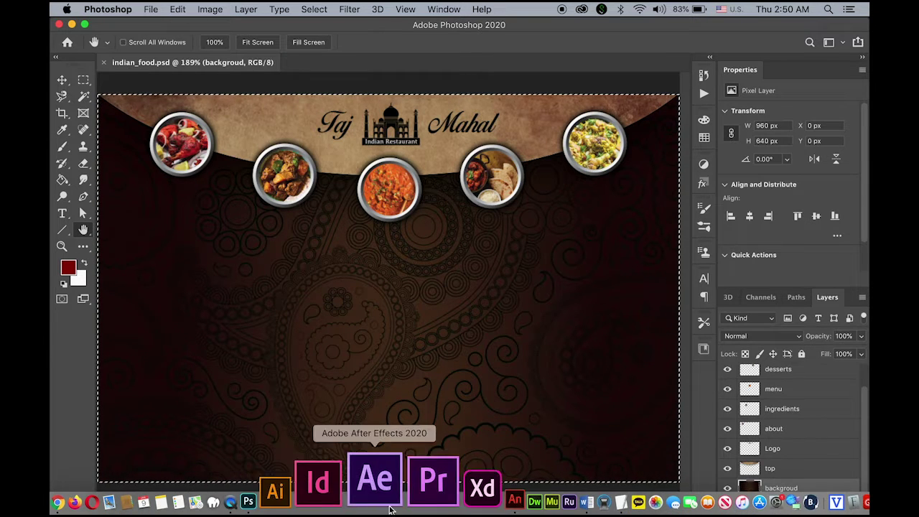
Switch to Animate, create a 960 × 640 pixel HTML5 Canvas document at 24 fps, and set the stage zoom to 45%
click(431, 494)
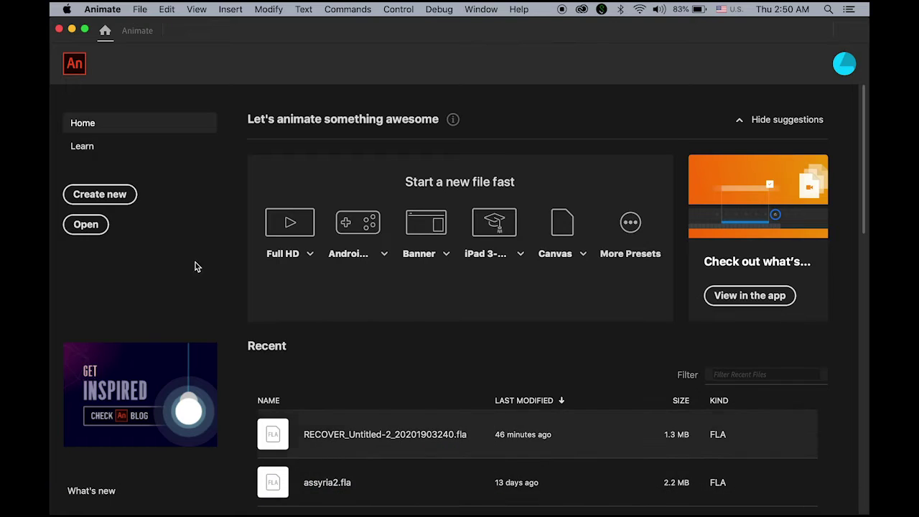
click(104, 201)
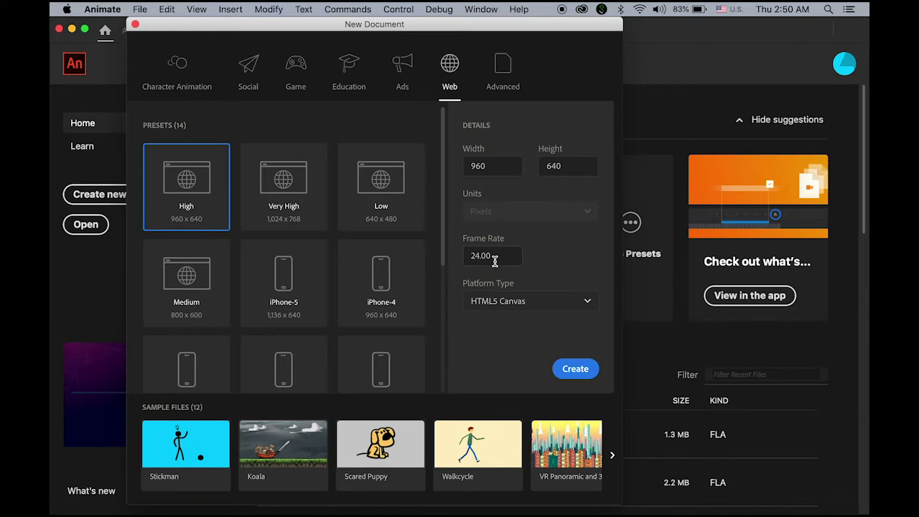
click(579, 369)
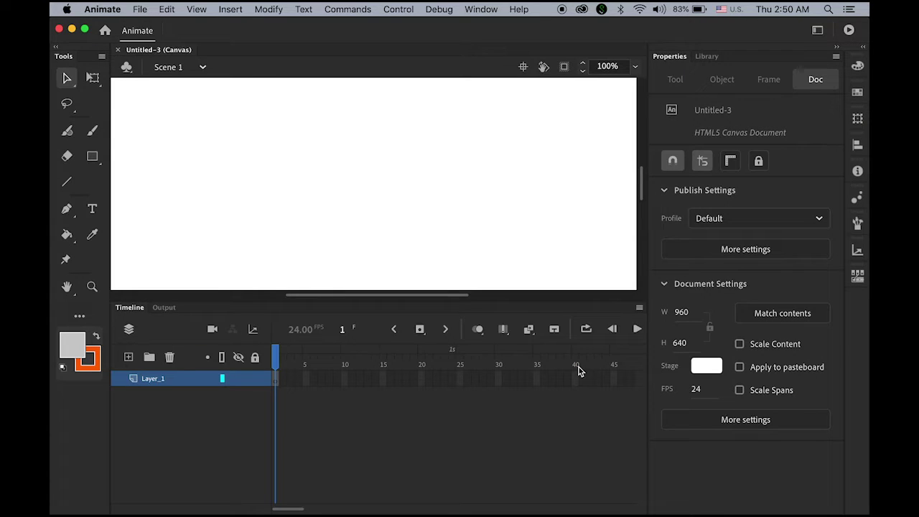
click(612, 67)
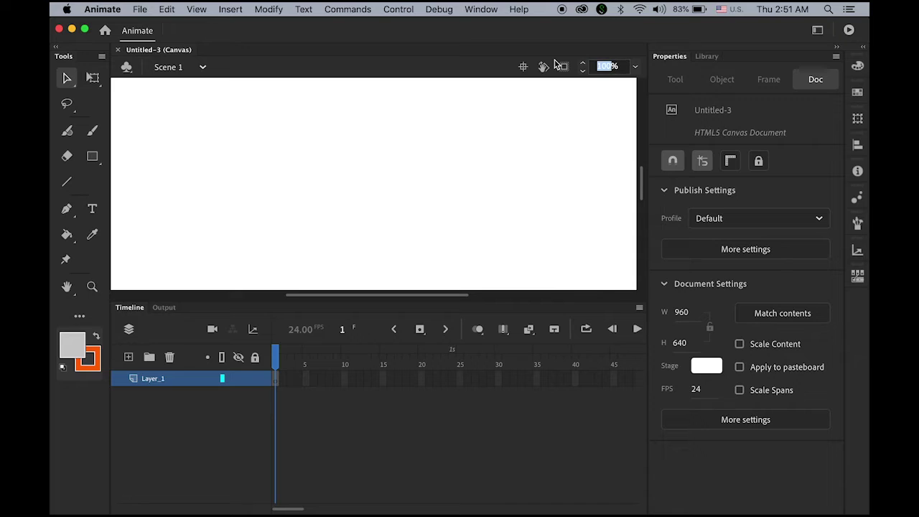
text(45%)
key(Return)
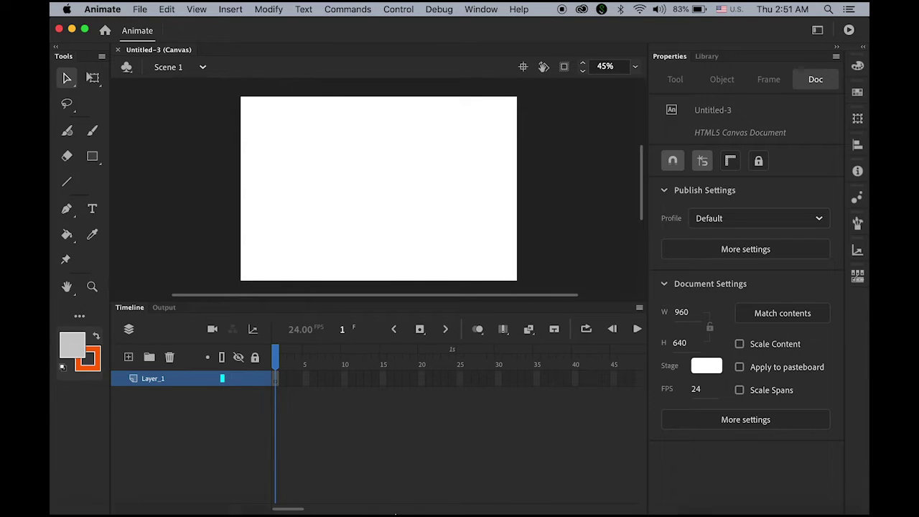
Copy the backgroud layer's artwork from Photoshop and paste it onto the stage in Animate
mouse_move(417, 496)
click(332, 498)
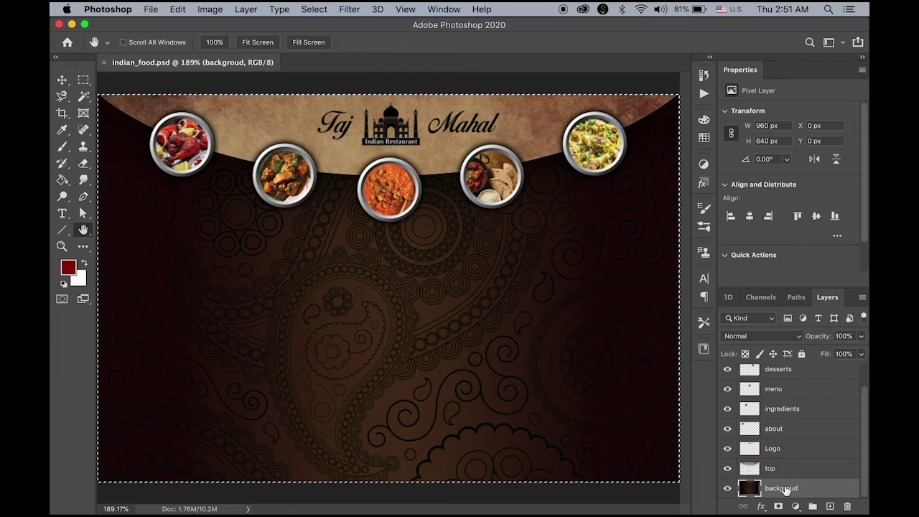
mouse_move(464, 507)
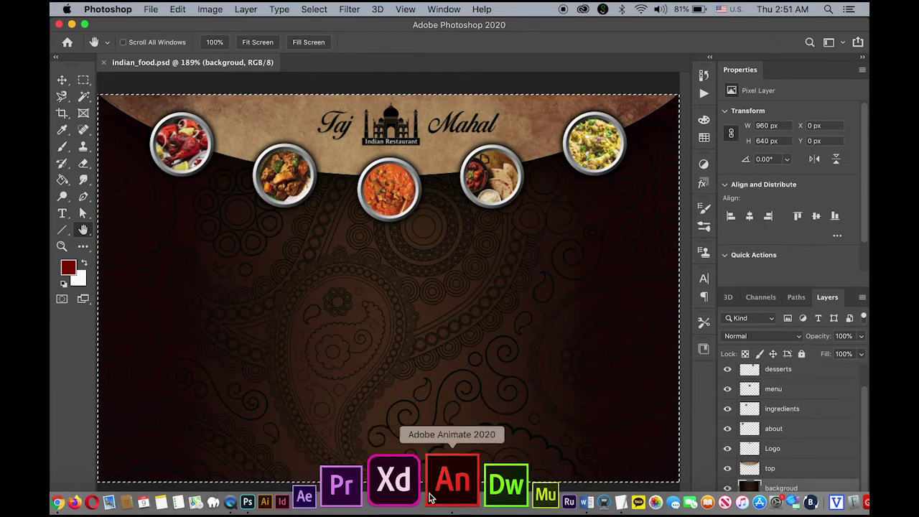
click(432, 493)
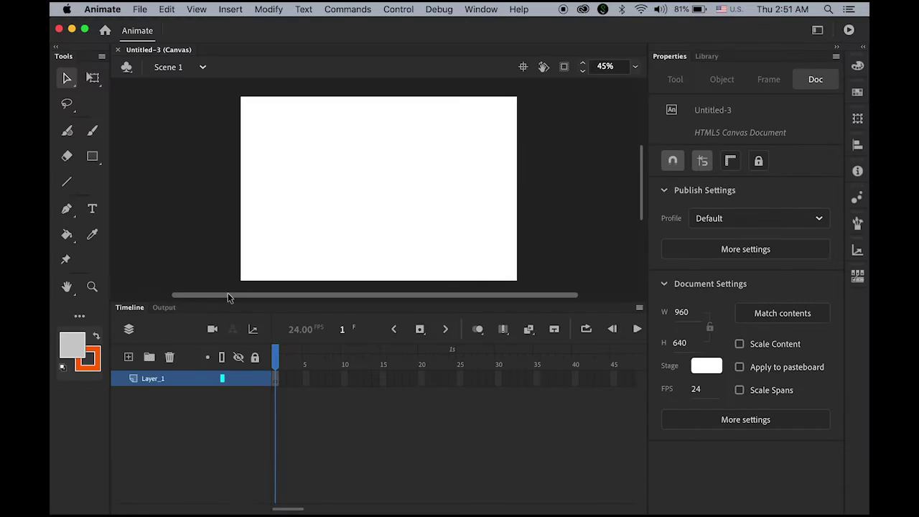
key(super+v)
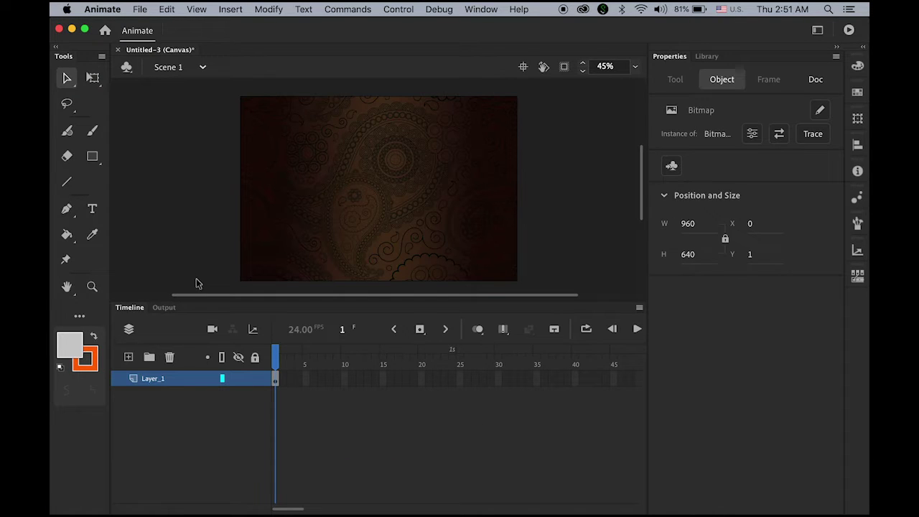
Rename the layer holding the background image as BG
double_click(159, 381)
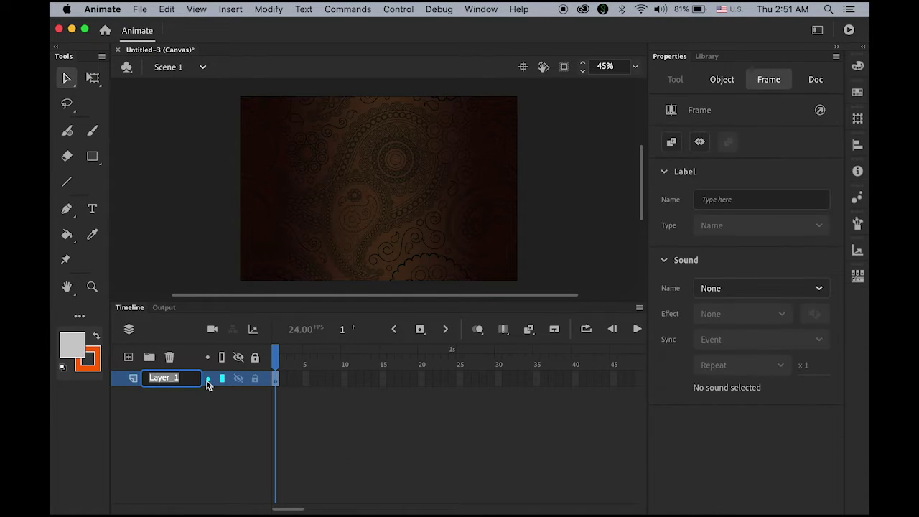
text(BG)
key(Return)
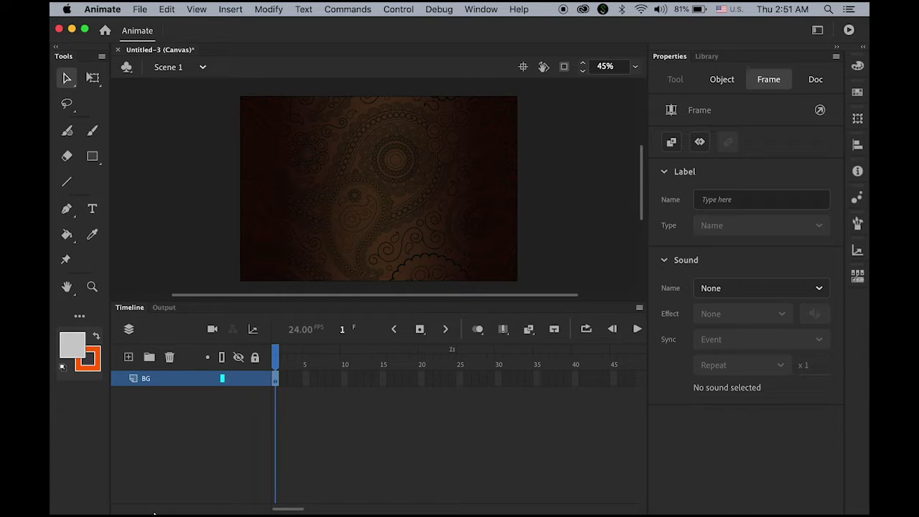
Switch to Photoshop, copy the artwork of the top layer, and return to Animate
mouse_move(413, 508)
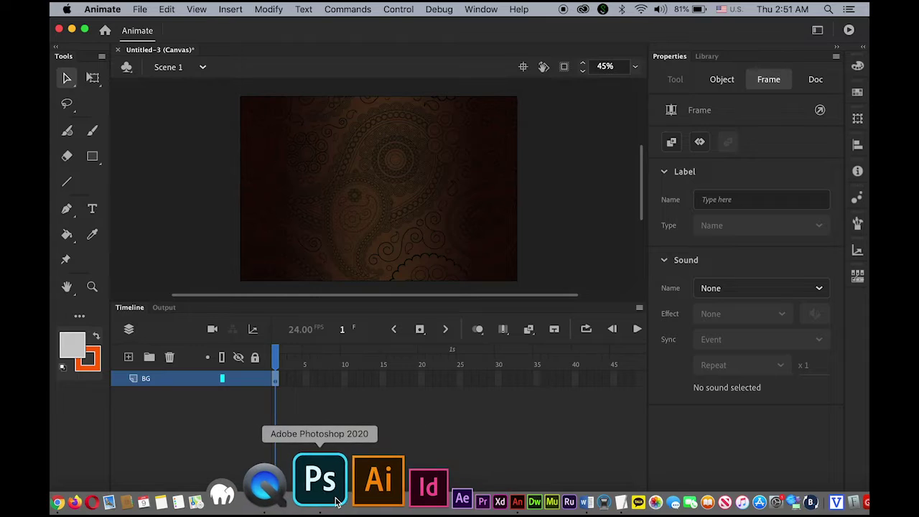
click(323, 494)
click(805, 473)
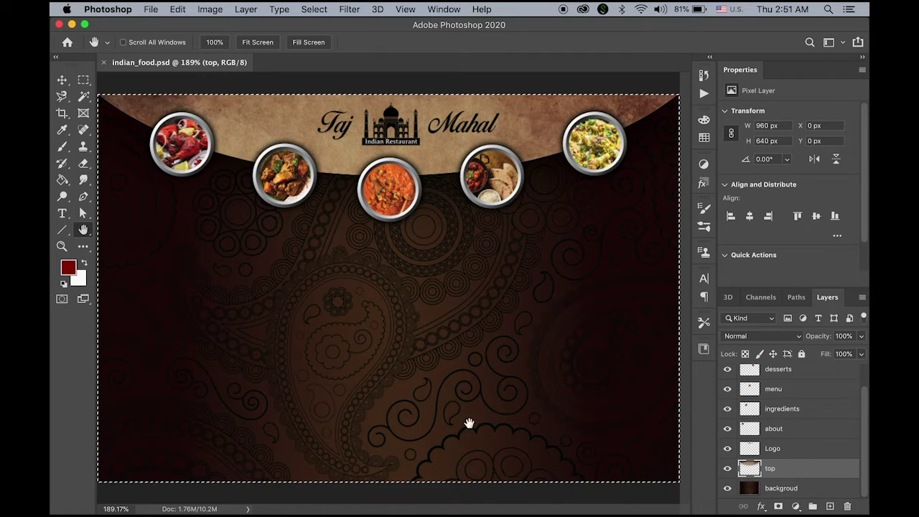
mouse_move(301, 511)
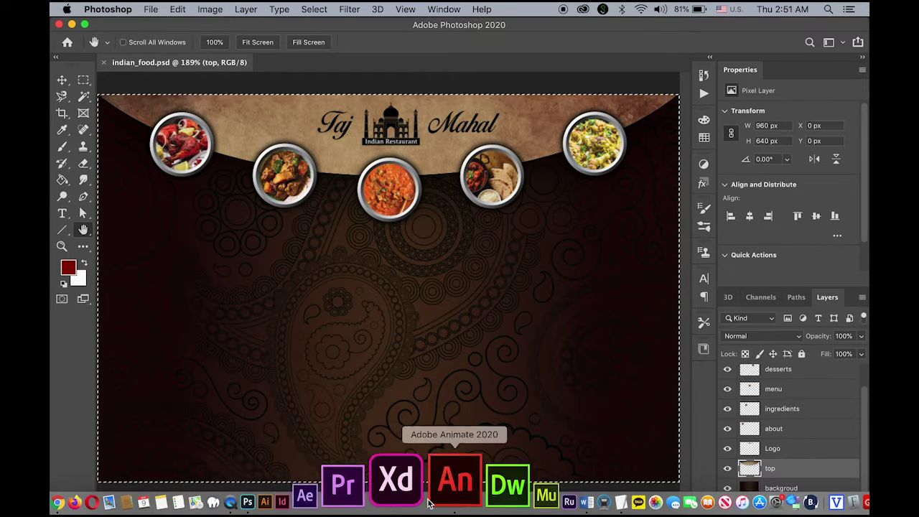
click(435, 499)
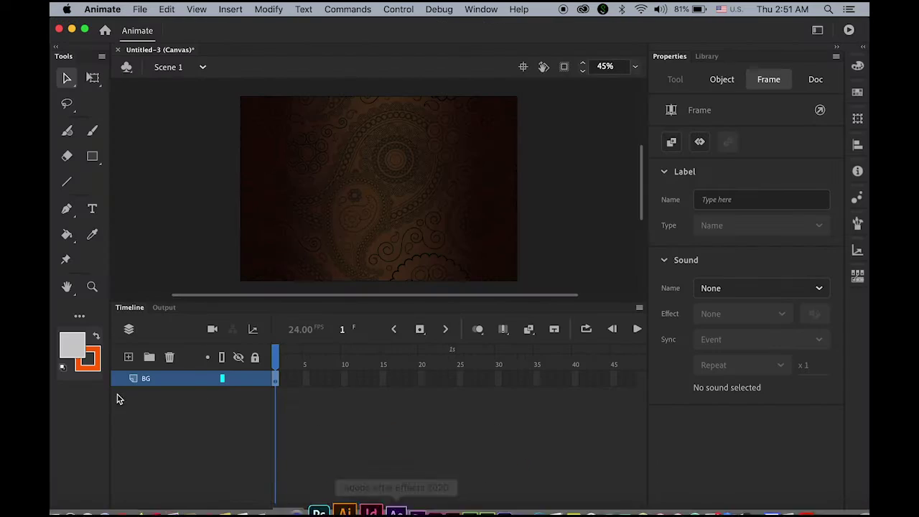
Add a new layer above BG and name it top
click(128, 357)
double_click(147, 378)
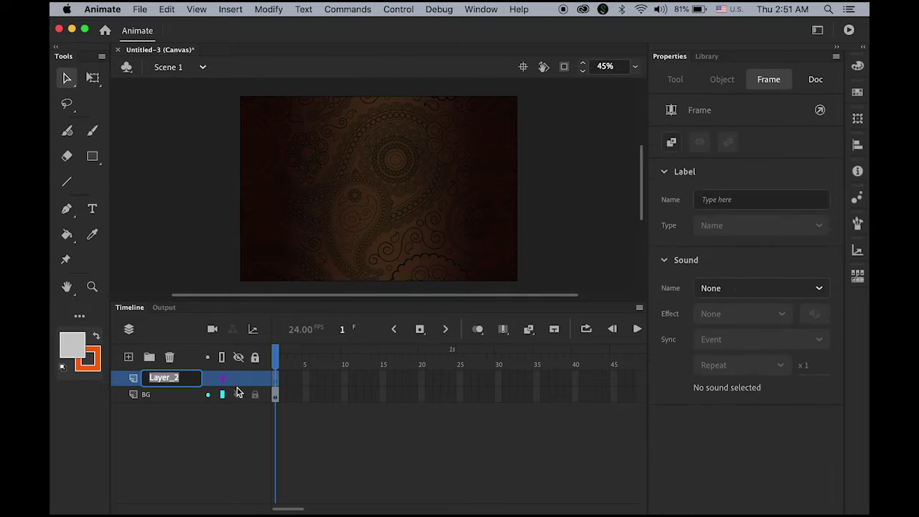
text(top)
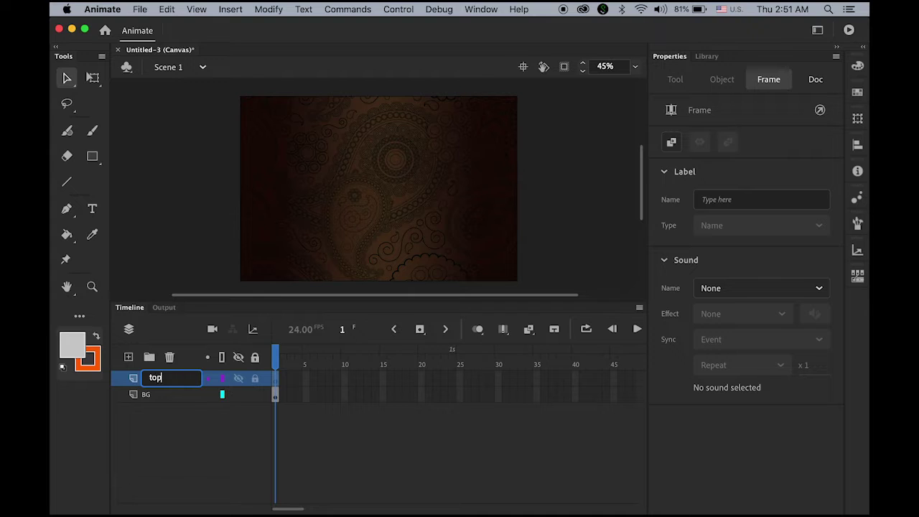
key(Return)
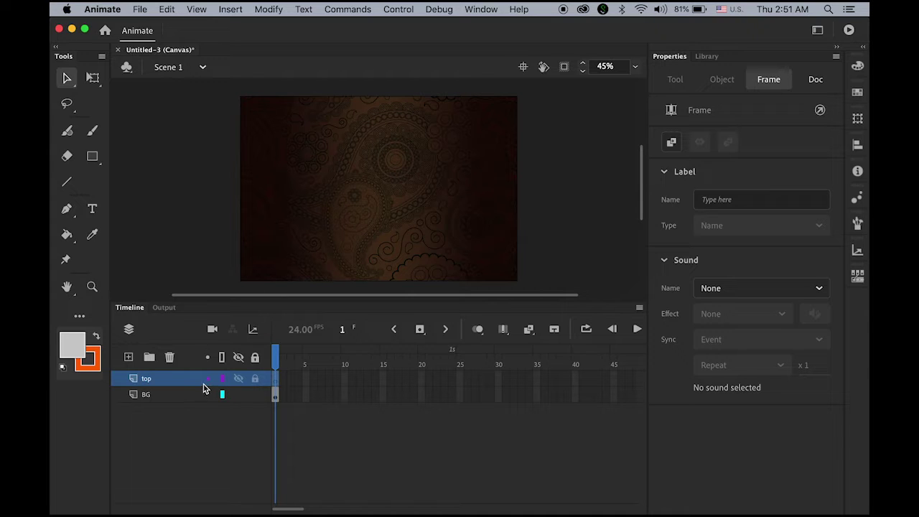
Paste the copied parchment banner into the top layer and align it with the stage's upper edge
key(super+v)
drag(391, 188, 394, 136)
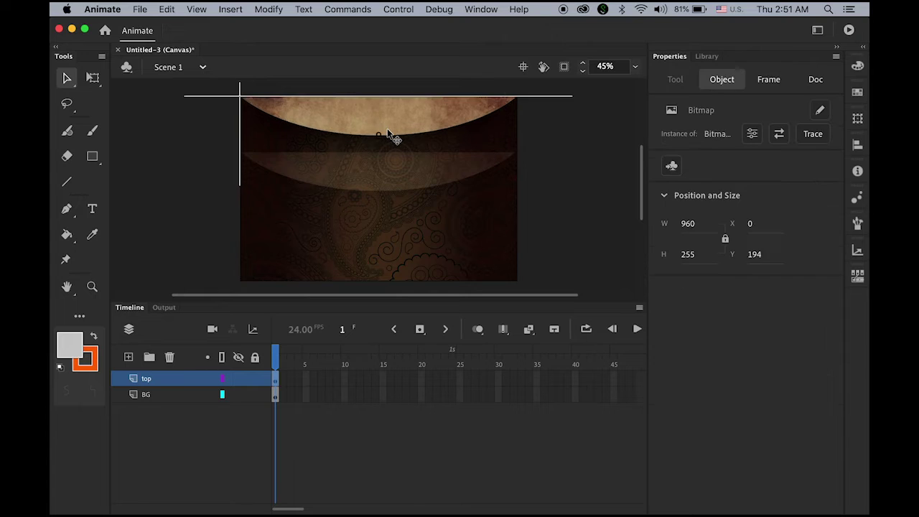
click(564, 239)
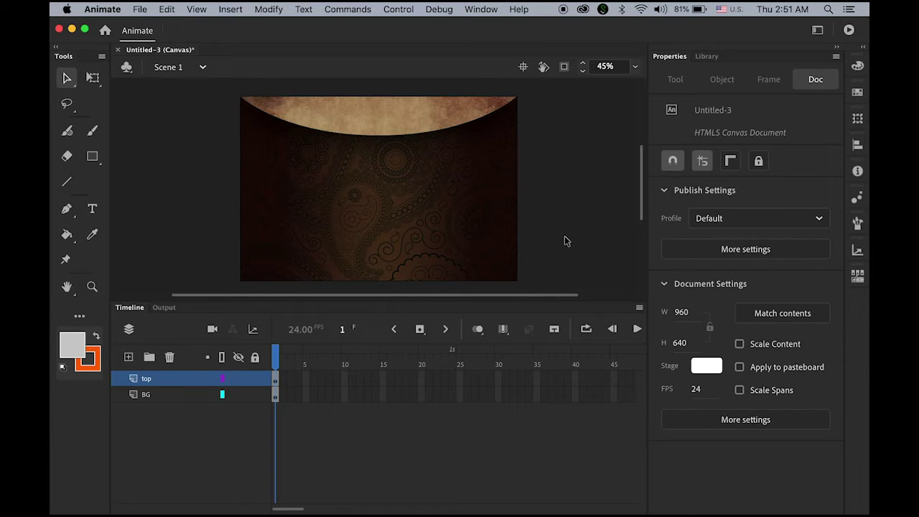
Switch to Photoshop, copy the artwork of the Logo layer, and return to Animate
mouse_move(277, 506)
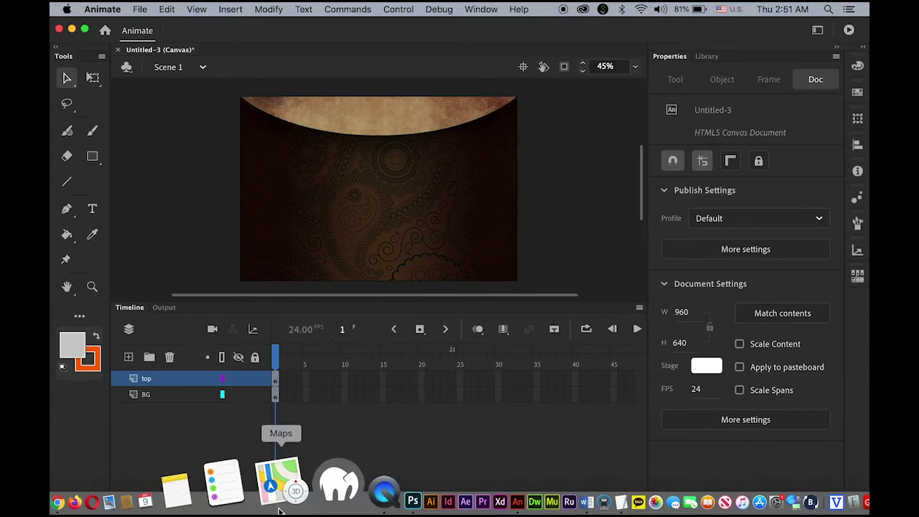
click(332, 488)
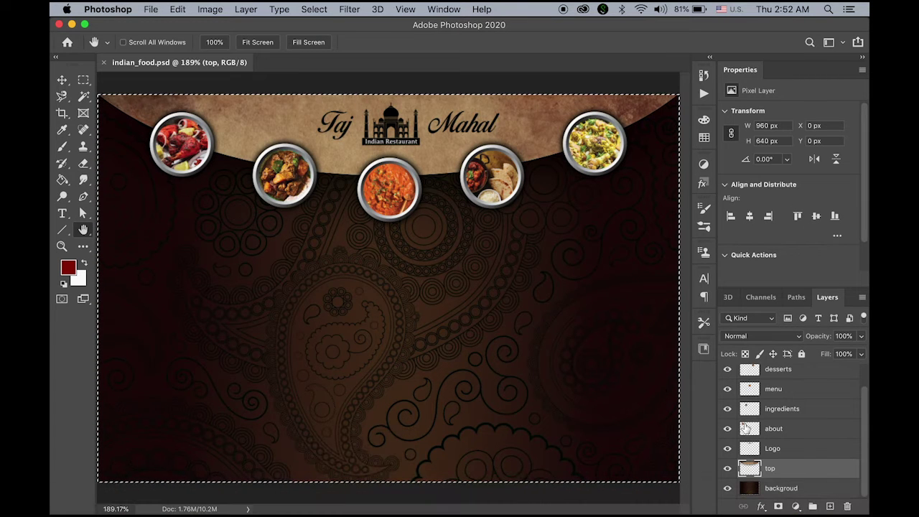
click(776, 454)
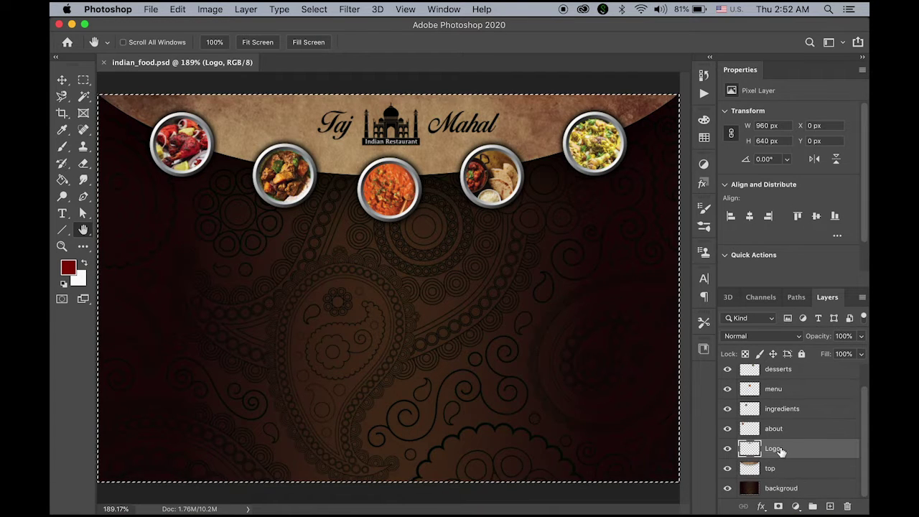
key(super+c)
mouse_move(361, 494)
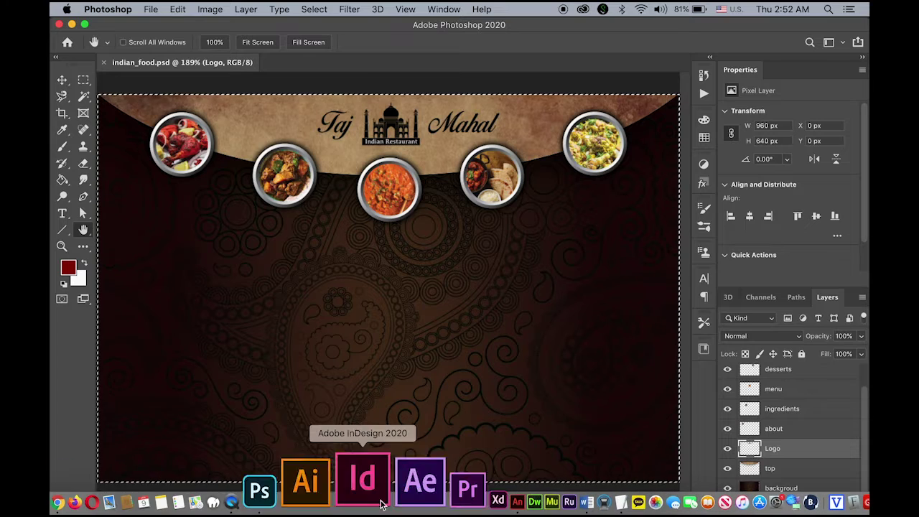
click(433, 494)
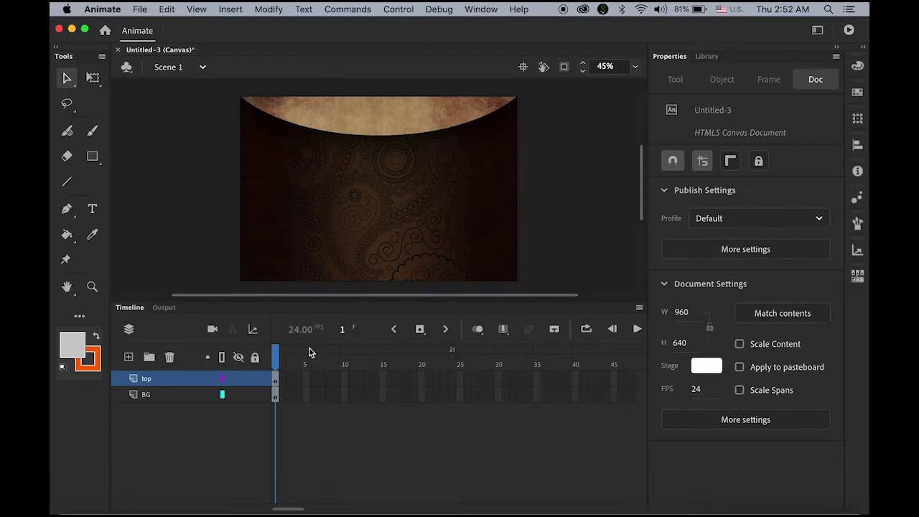
Add a new layer above top and name it logo
click(129, 359)
double_click(158, 378)
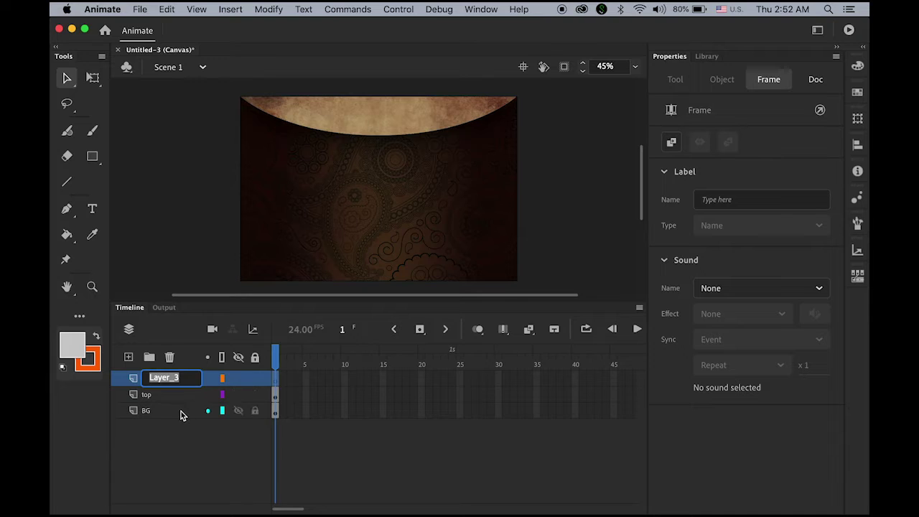
key(BackSpace)
text(logo)
key(Return)
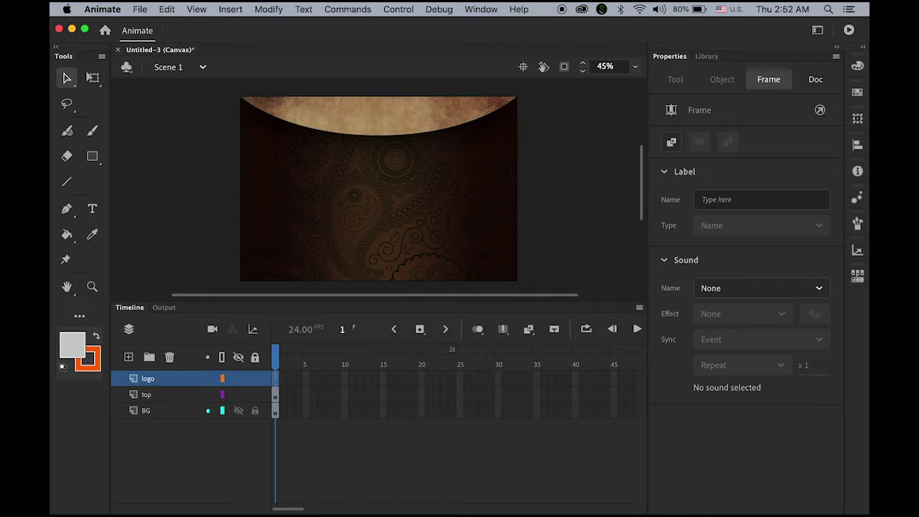
Paste the copied Taj Mahal logo into the logo layer and place it on the parchment banner at about X 330, Y 18
key(super+v)
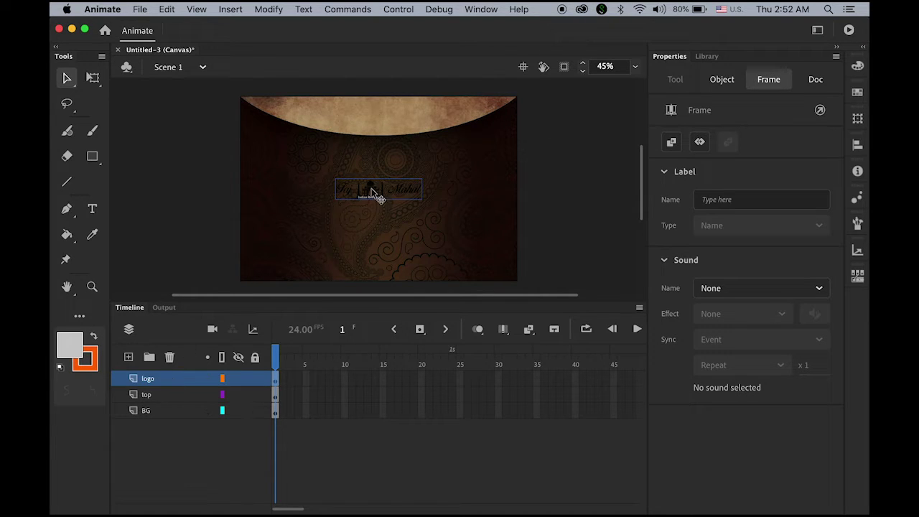
drag(371, 189, 371, 113)
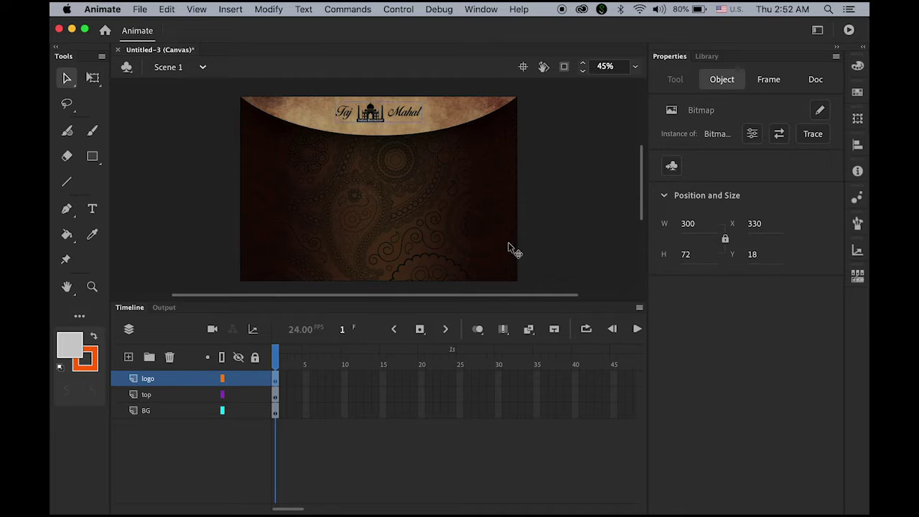
click(587, 215)
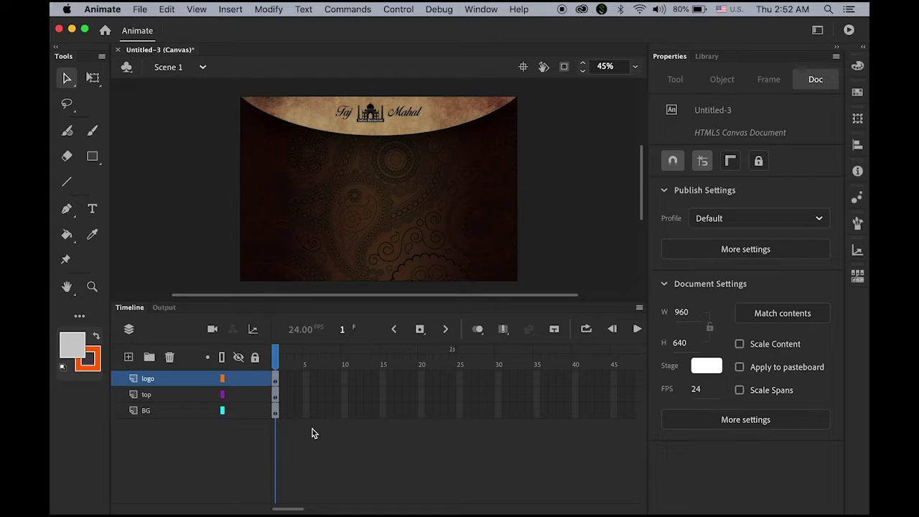
Switch to Photoshop, copy the artwork of the about layer, and return to Animate
mouse_move(323, 506)
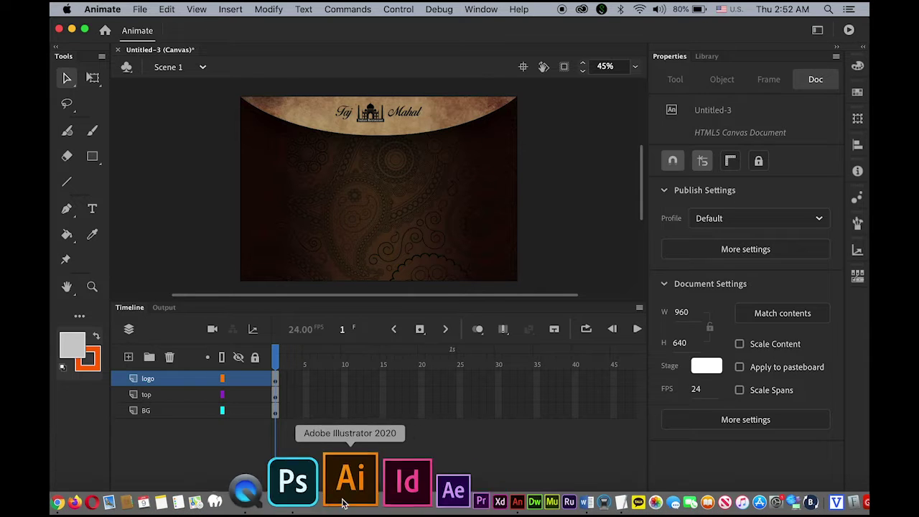
click(321, 499)
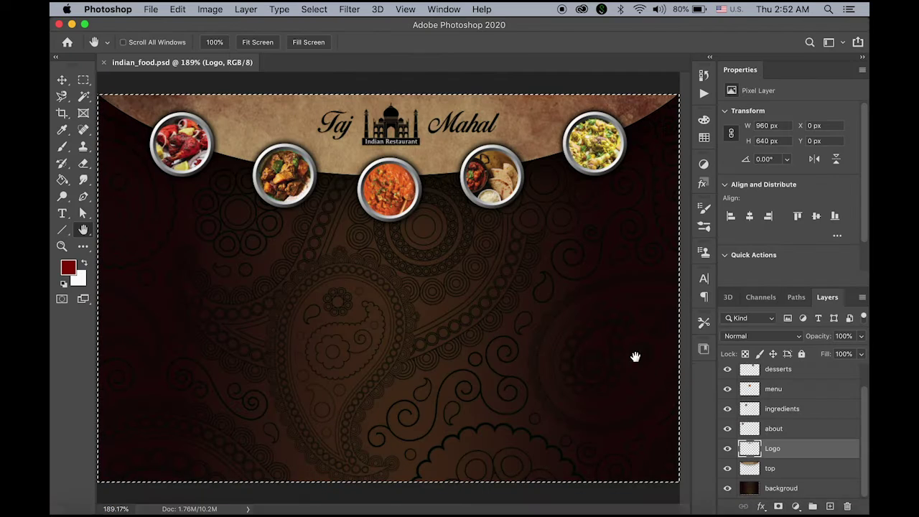
click(780, 431)
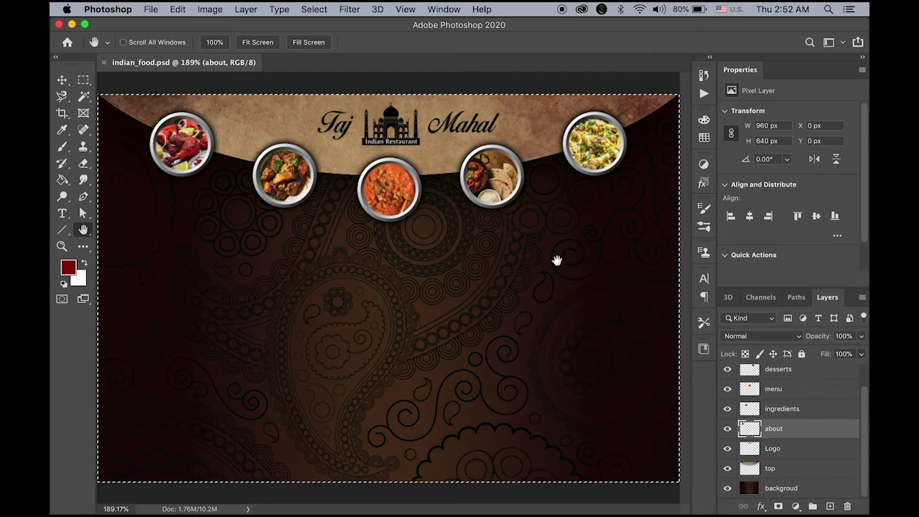
key(super+c)
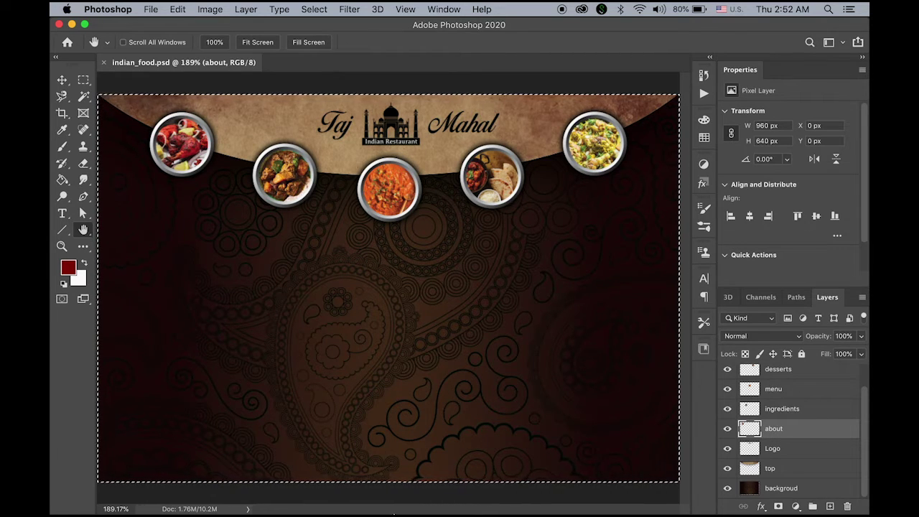
mouse_move(400, 503)
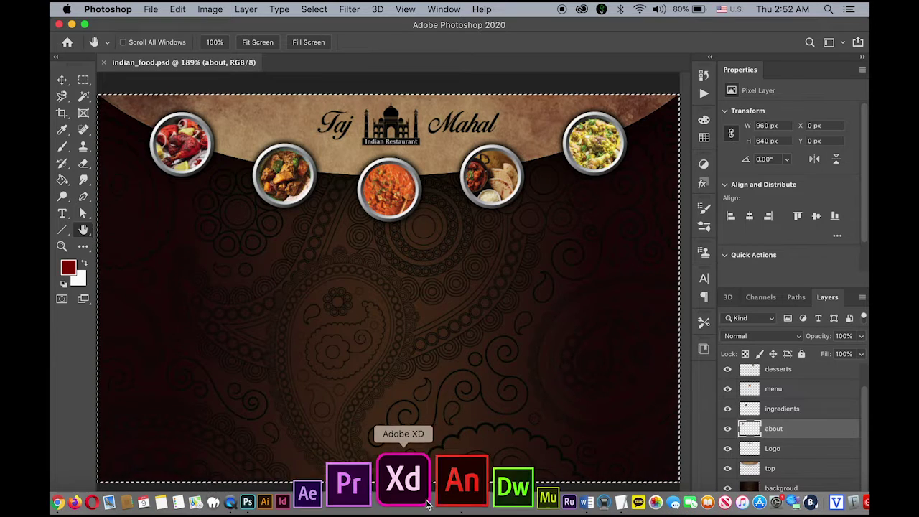
click(431, 503)
Add a new layer above logo and name it about
click(129, 357)
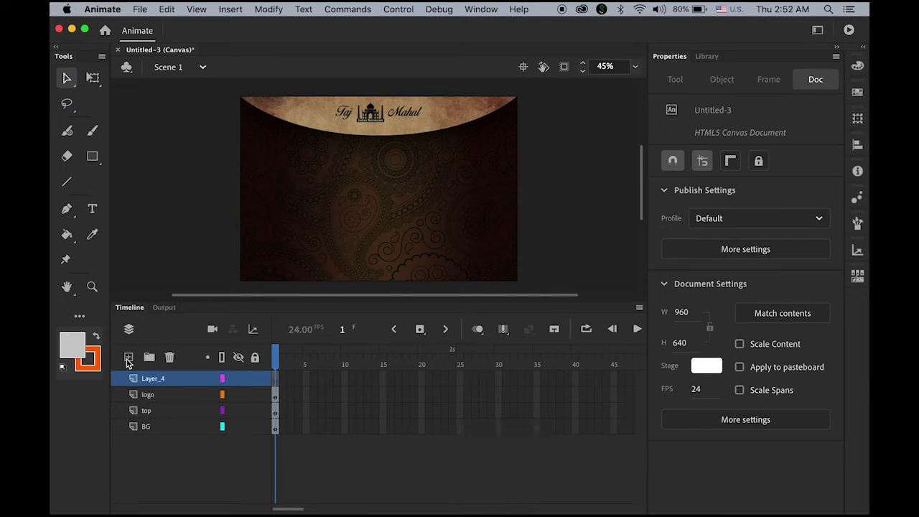
double_click(161, 379)
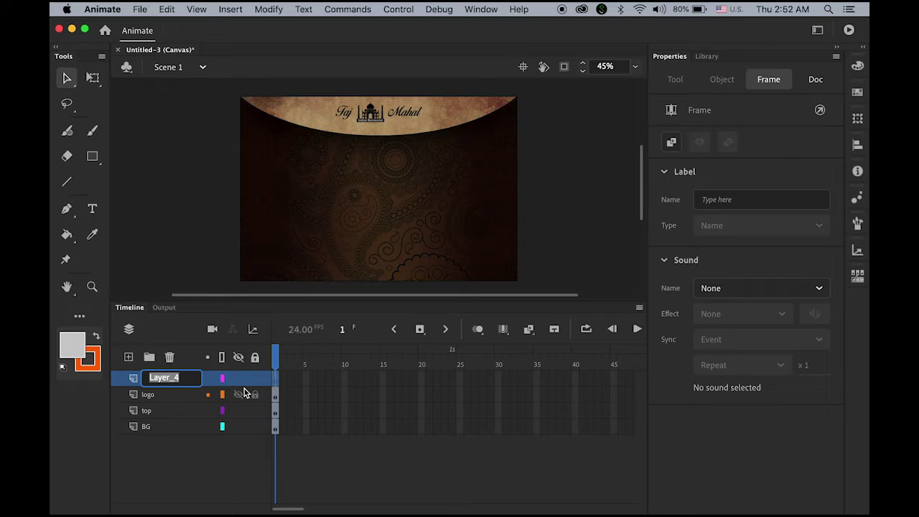
text(about)
key(Return)
Paste the copied round dish image into the about layer and place it over the left end of the banner's curved edge
click(239, 394)
click(255, 394)
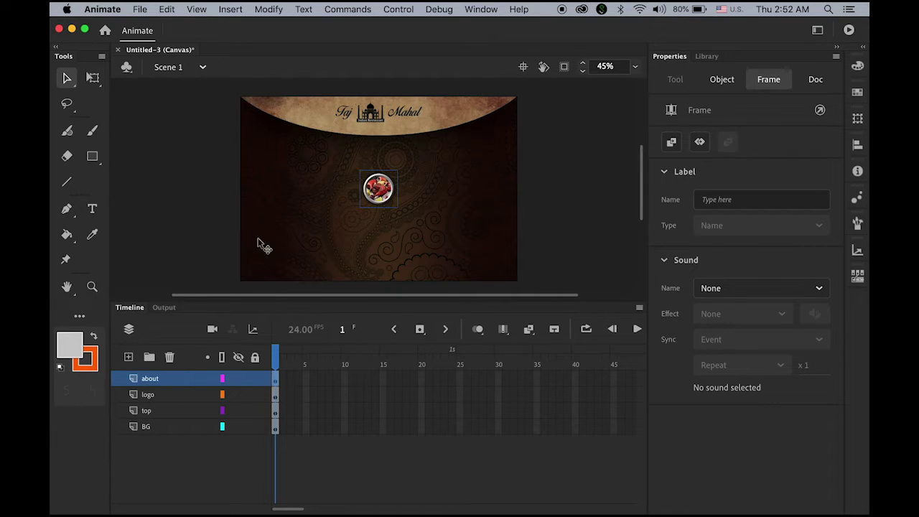
drag(384, 198, 279, 131)
click(549, 235)
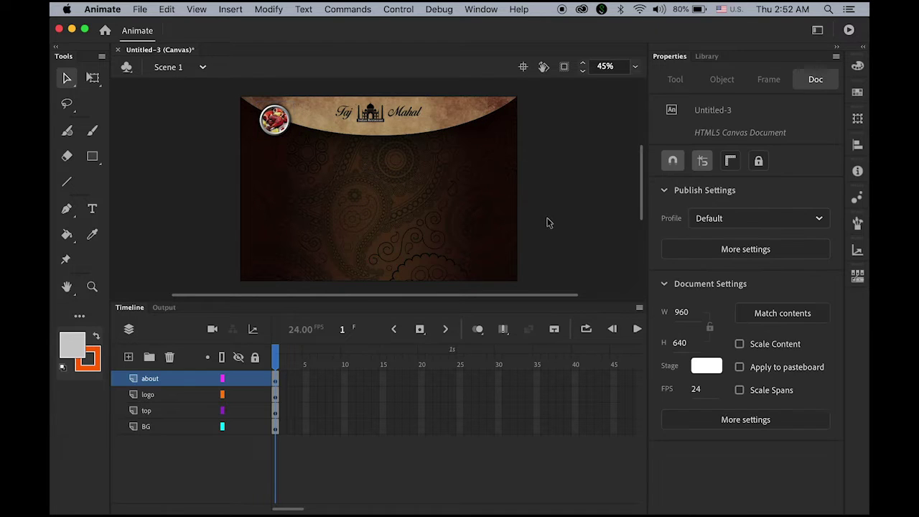
Switch to Photoshop, copy the artwork of the ingredients layer, and return to Animate
mouse_move(288, 512)
click(342, 509)
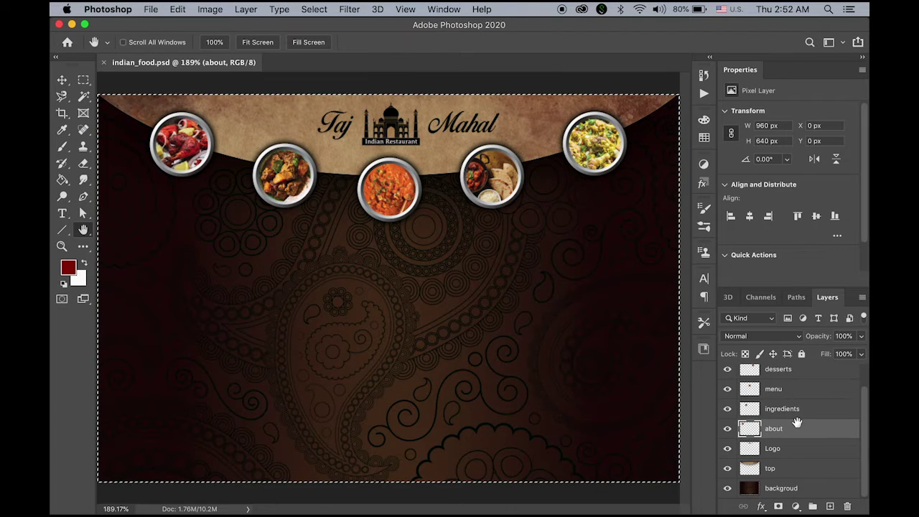
click(791, 411)
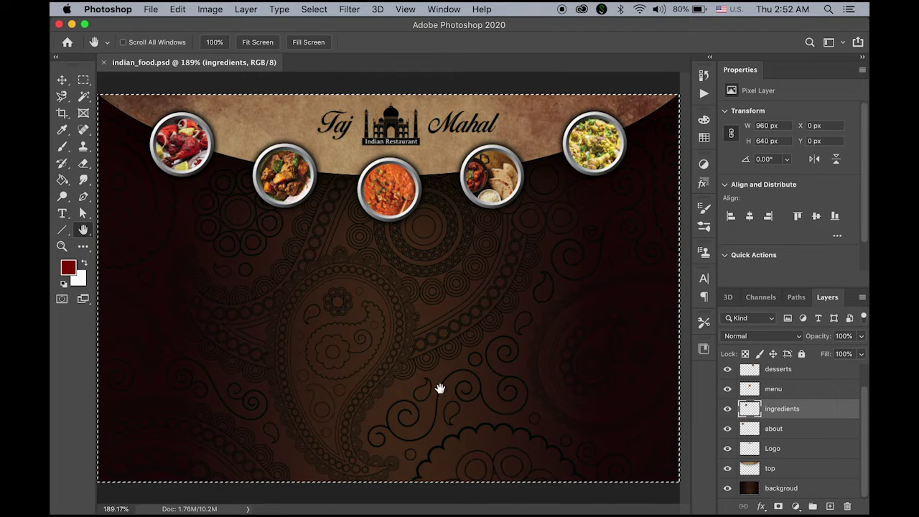
mouse_move(194, 509)
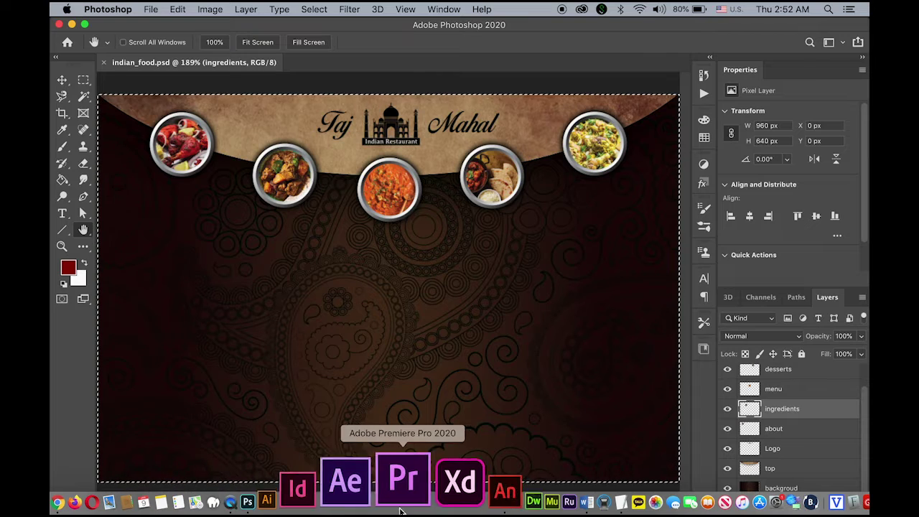
click(443, 503)
Add an ingredients layer above about and paste the copied dish image into it, placed on the banner's curve at about X 220, Y 81
click(129, 357)
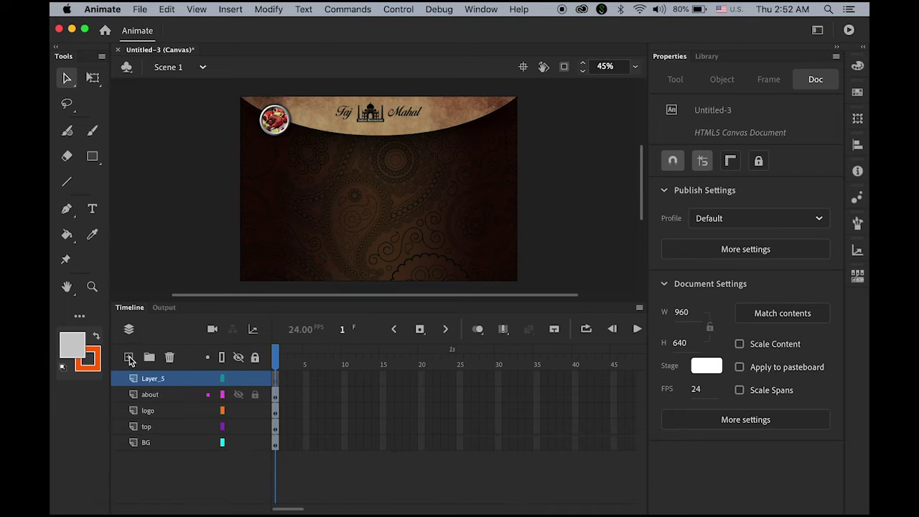
double_click(162, 378)
text(ingredie)
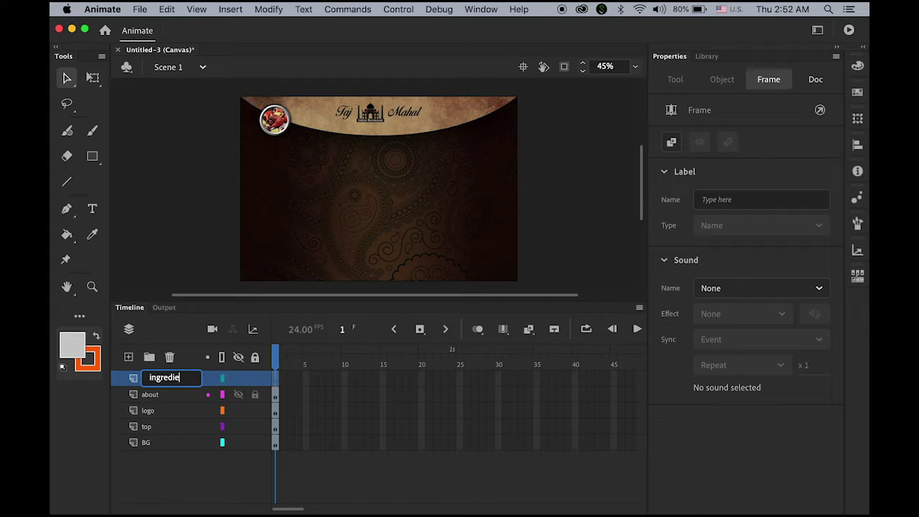
text(nts)
key(Return)
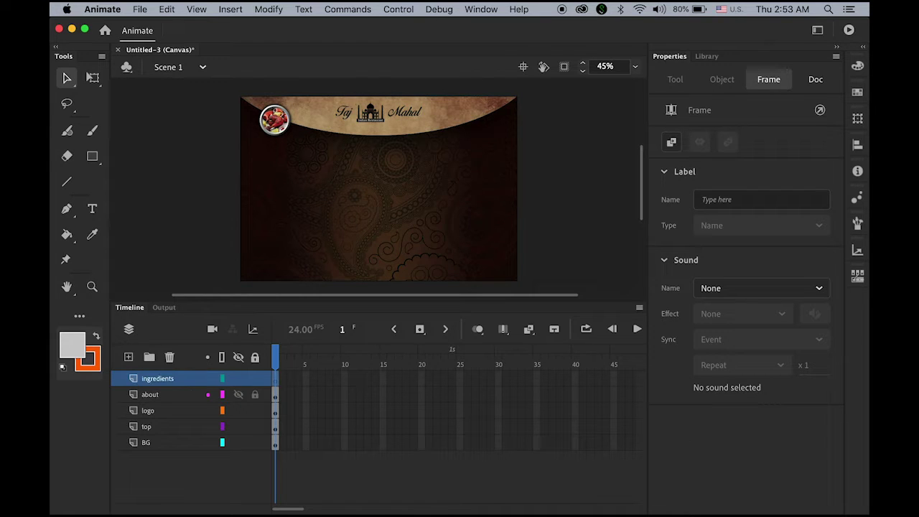
key(super+v)
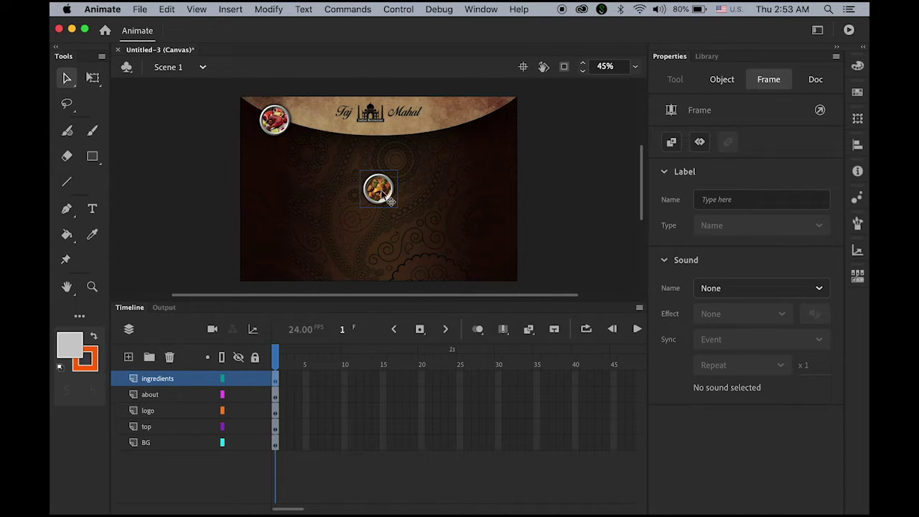
drag(392, 197, 325, 140)
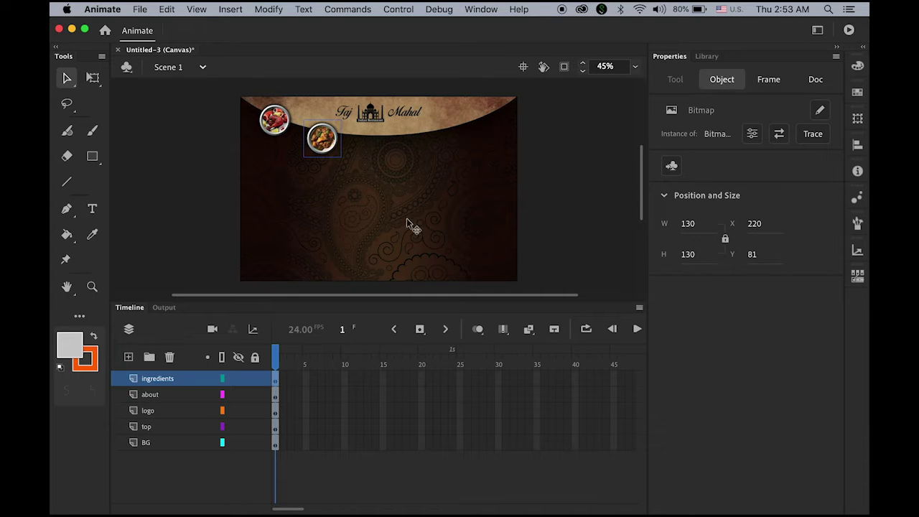
Switch to Photoshop, copy the artwork of the menu layer, and return to Animate
mouse_move(474, 503)
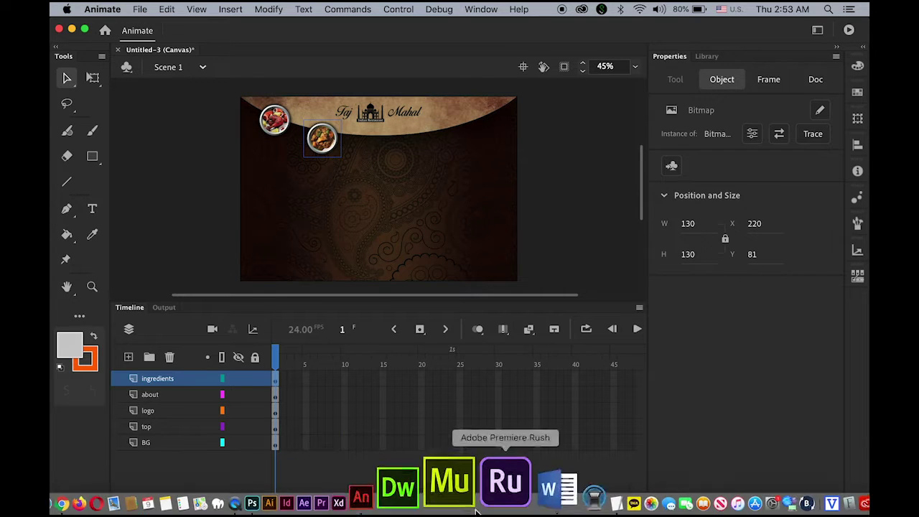
click(333, 487)
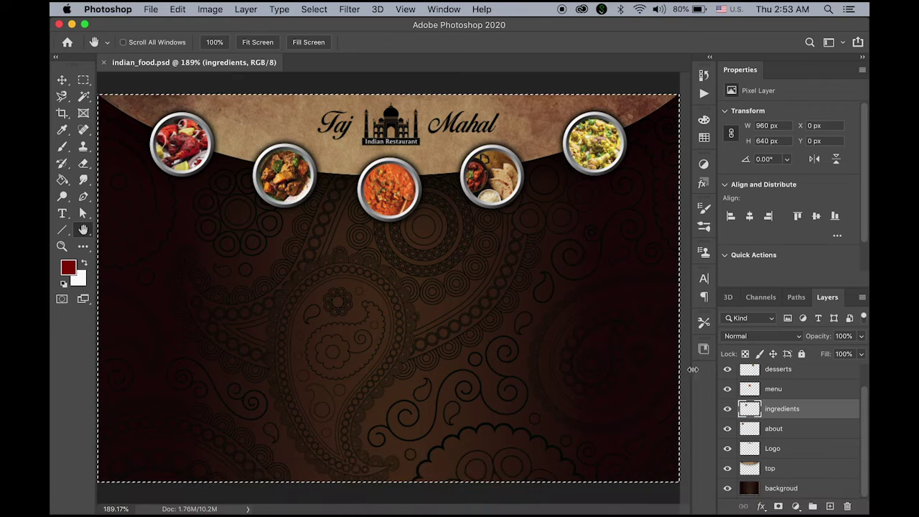
click(783, 392)
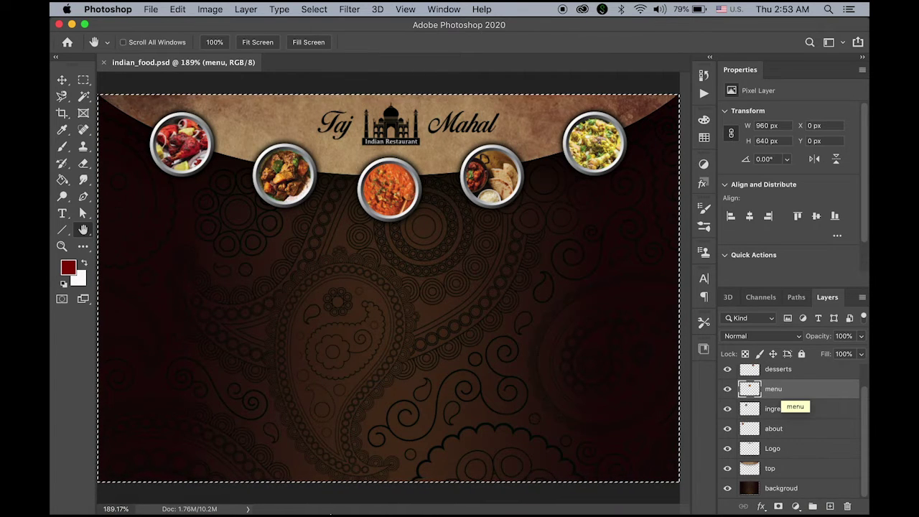
mouse_move(309, 496)
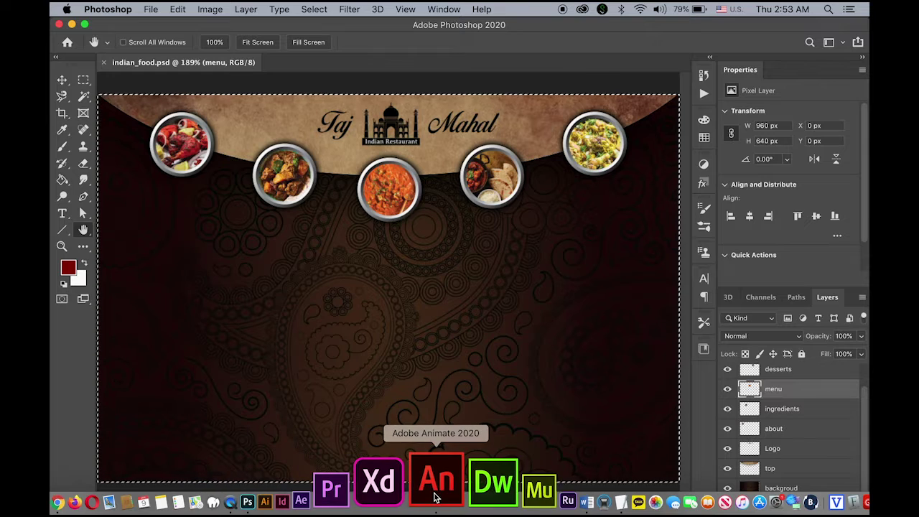
click(435, 494)
Add a menu layer above ingredients and paste the copied dish image into it, placed below the logo at about X 415, Y 101
click(127, 357)
double_click(158, 379)
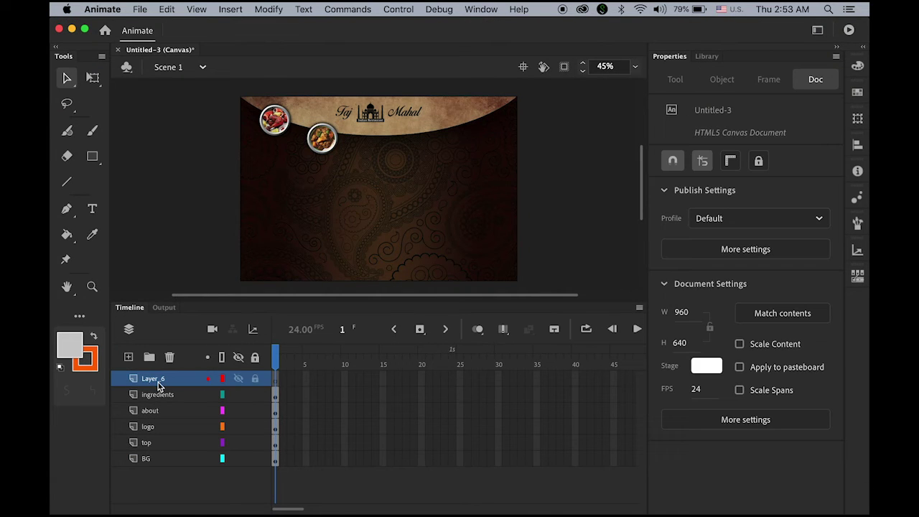
text(menu)
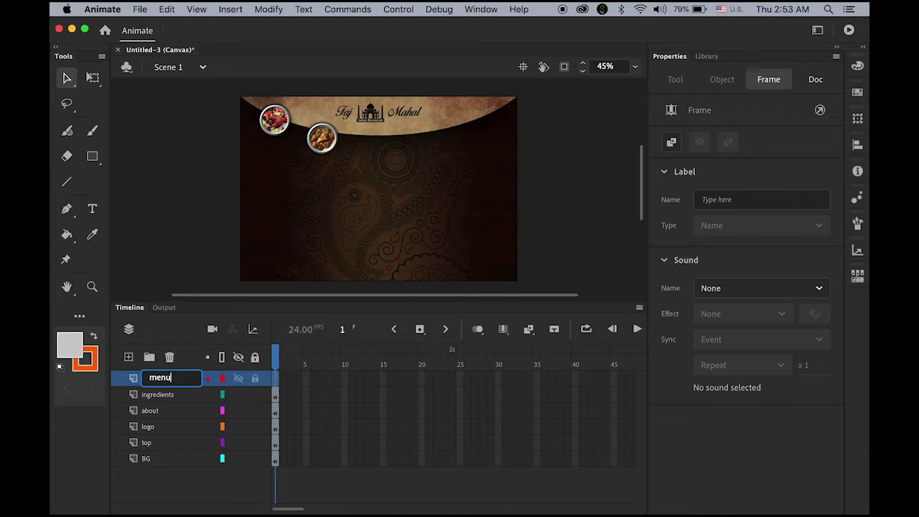
key(Return)
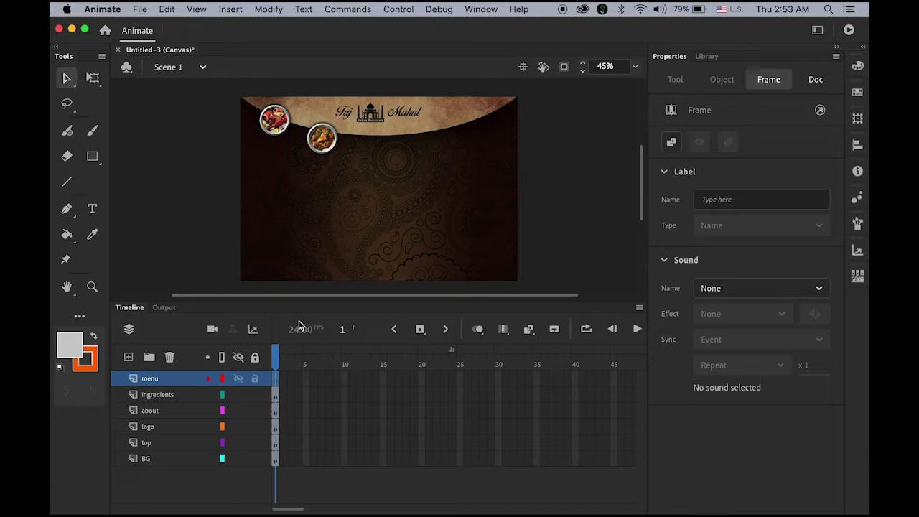
key(cmd+v)
drag(394, 203, 394, 157)
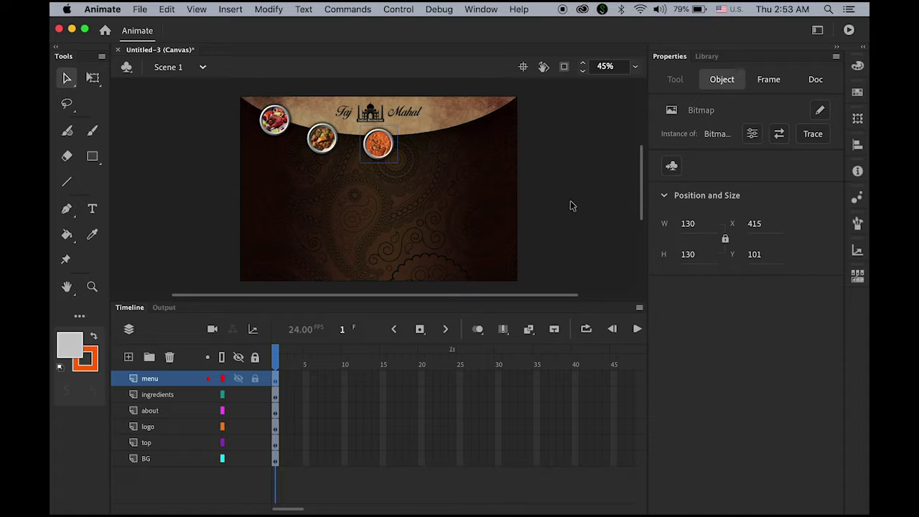
Switch to Photoshop, copy the artwork of the desserts layer, and return to Animate
click(546, 265)
mouse_move(486, 496)
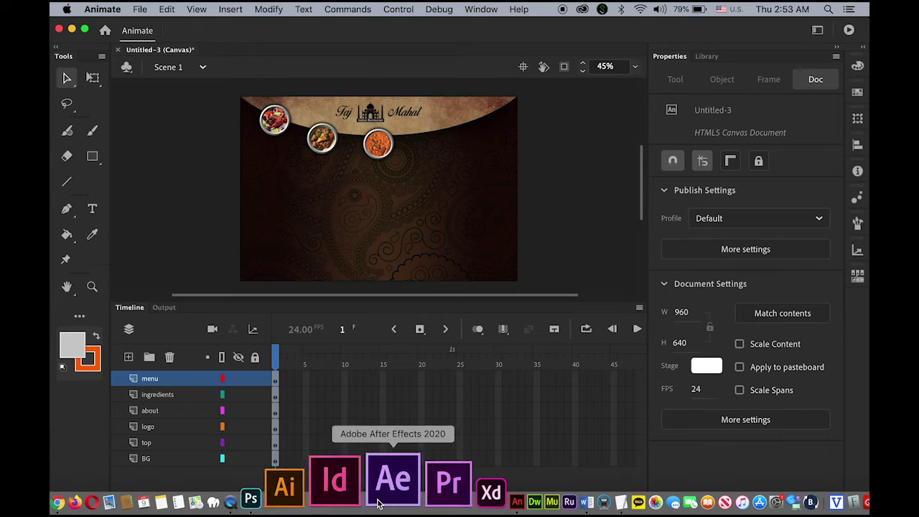
click(328, 497)
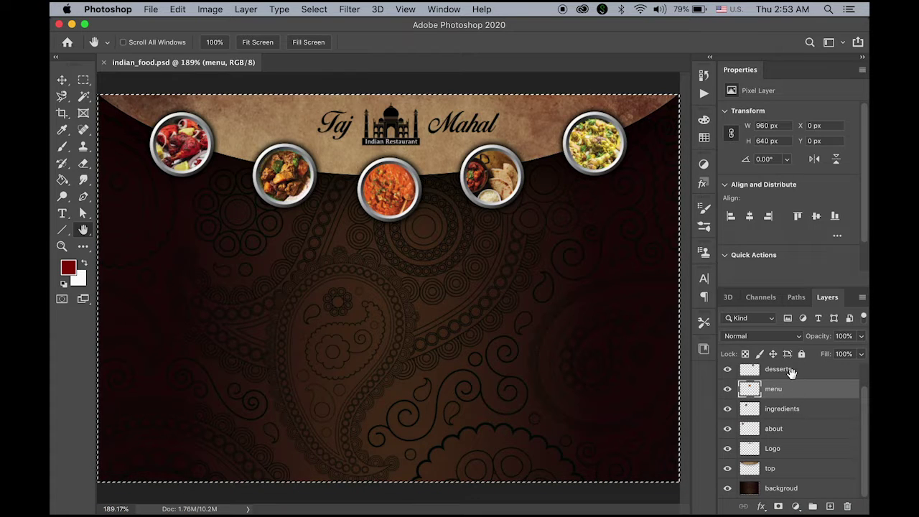
click(789, 371)
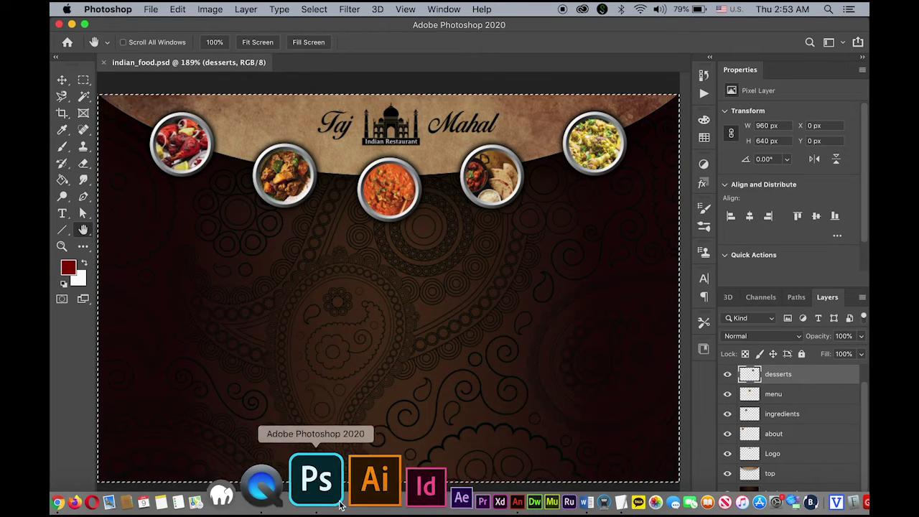
click(442, 492)
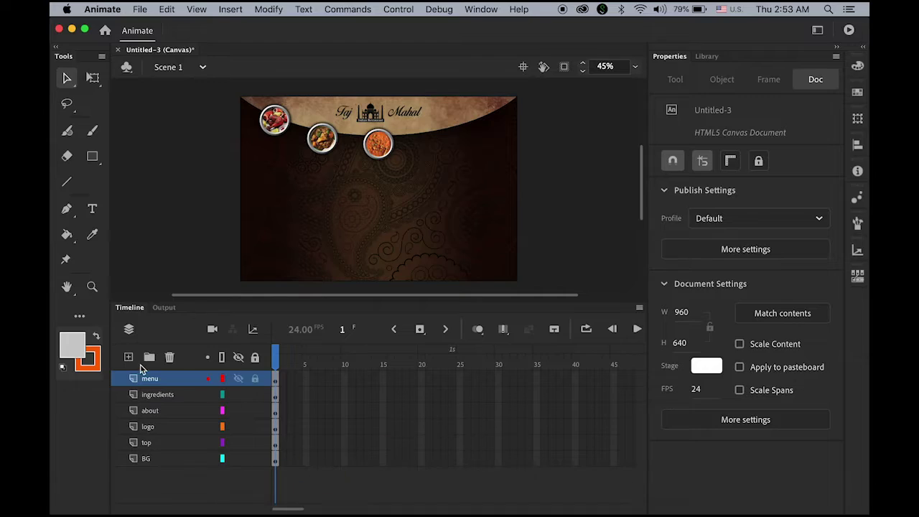
Add a desserts layer above menu and paste the copied dish image into it, placed on the banner's curve at about X 591, Y 81
click(129, 358)
double_click(151, 377)
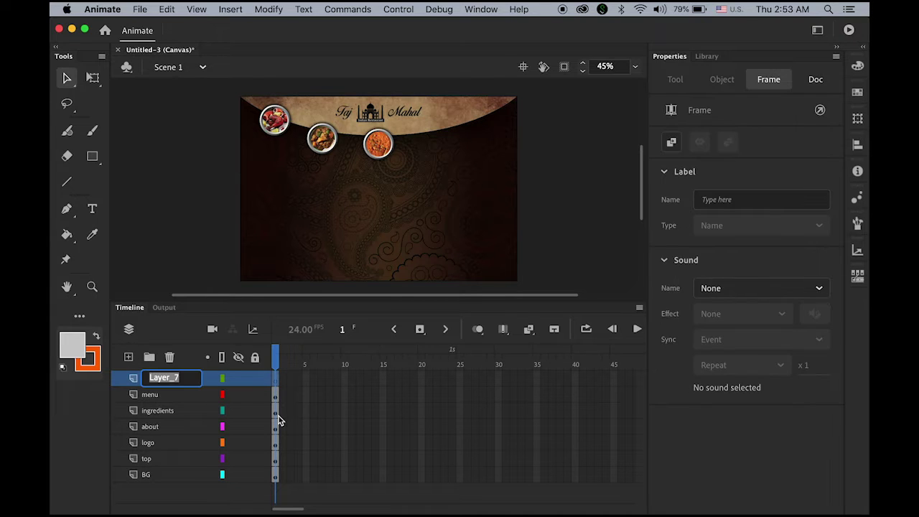
text(menu)
key(Return)
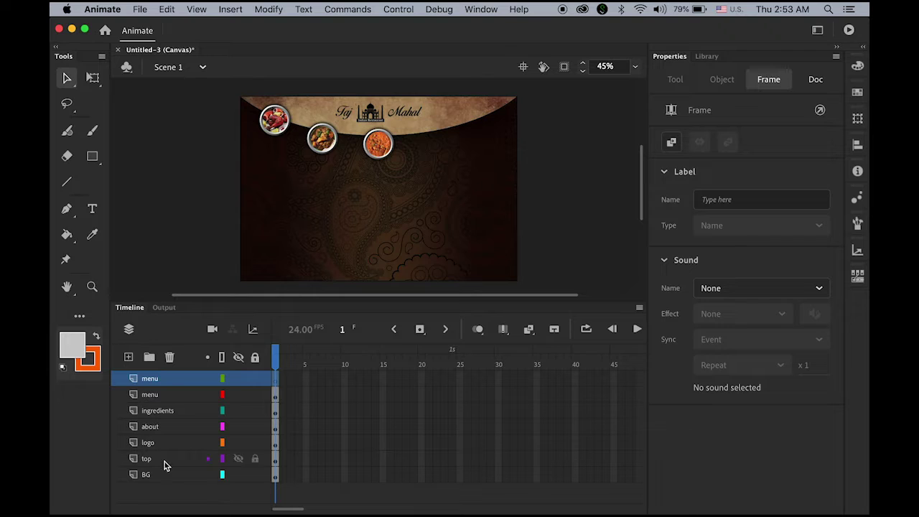
double_click(156, 379)
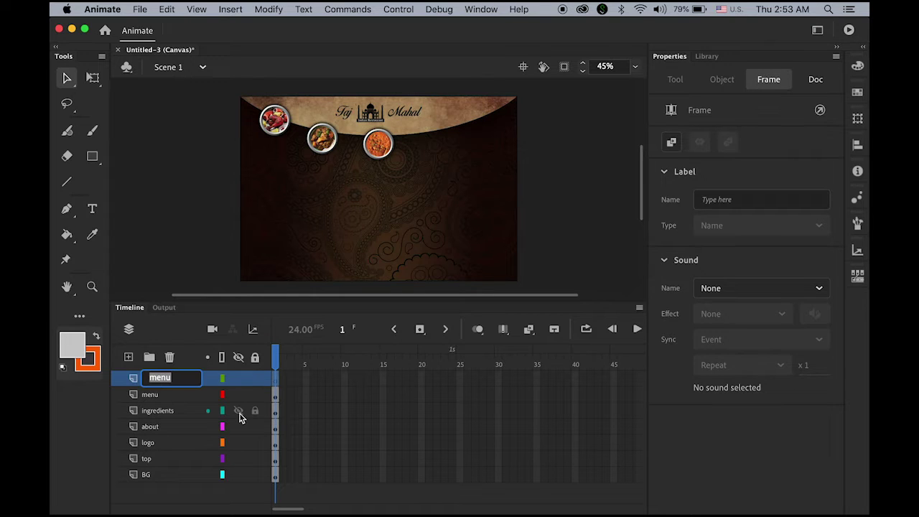
text(desserts)
key(Return)
key(ctrl+v)
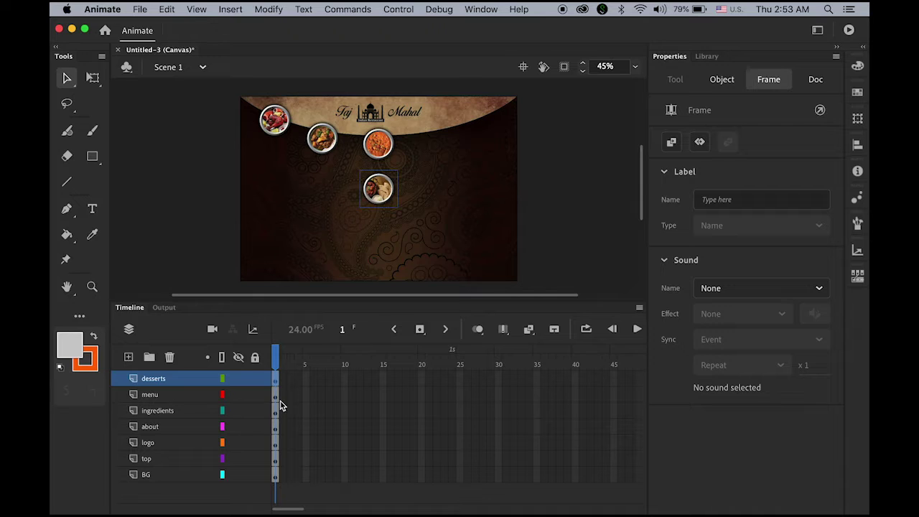
drag(385, 184, 435, 135)
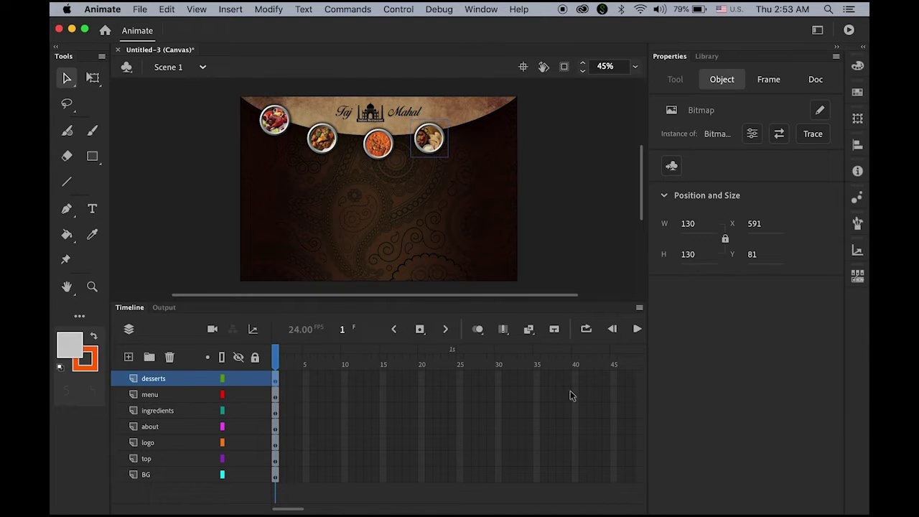
Switch to Photoshop, copy the artwork of the beverages layer, and return to Animate
mouse_move(441, 508)
click(338, 485)
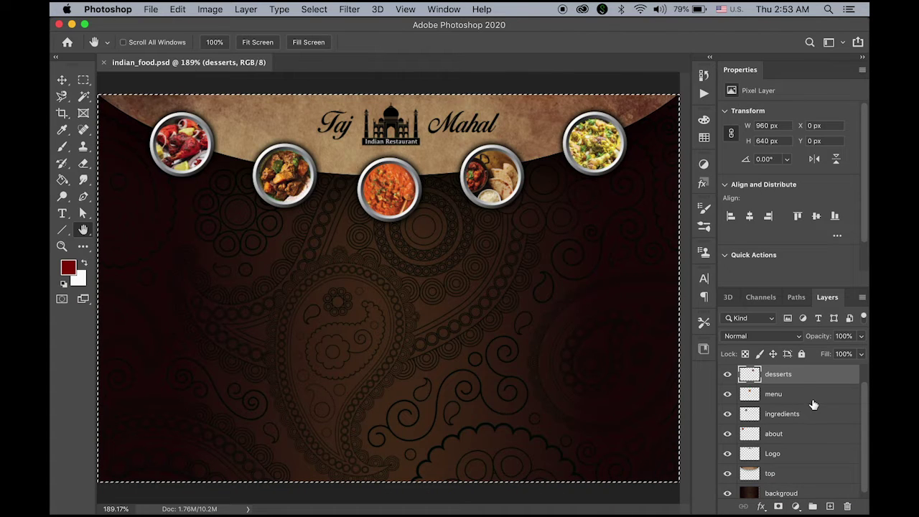
scroll(812, 402, up, 1)
click(792, 379)
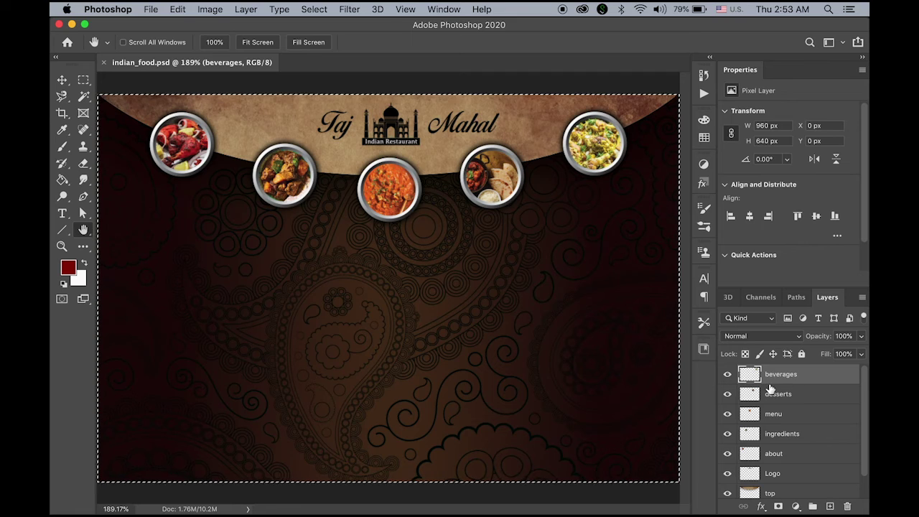
mouse_move(340, 510)
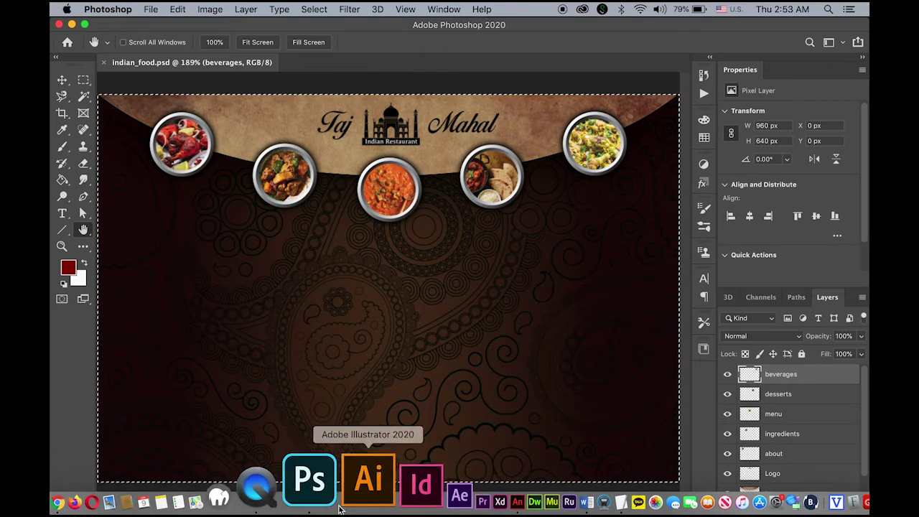
click(426, 495)
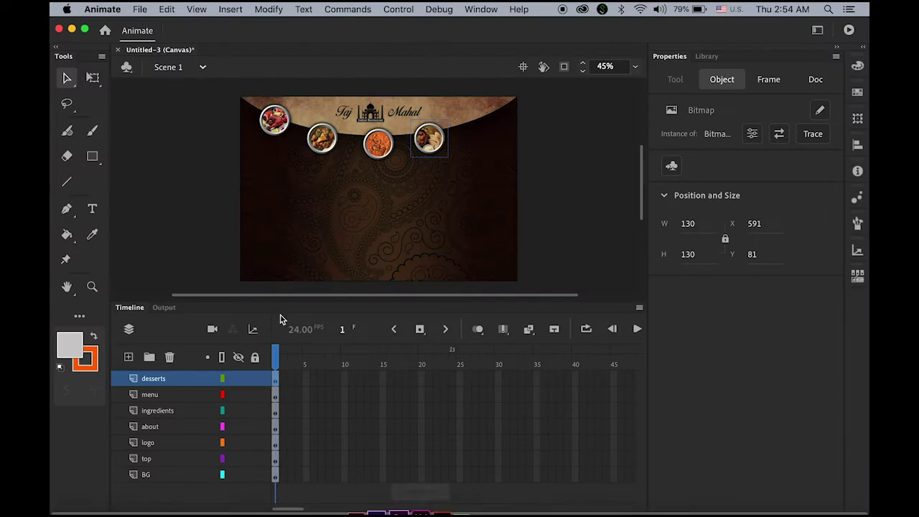
Add a beverages layer above desserts and paste the copied dish image into it, placed near the banner's right end at about X 764, Y 19
click(128, 357)
double_click(165, 382)
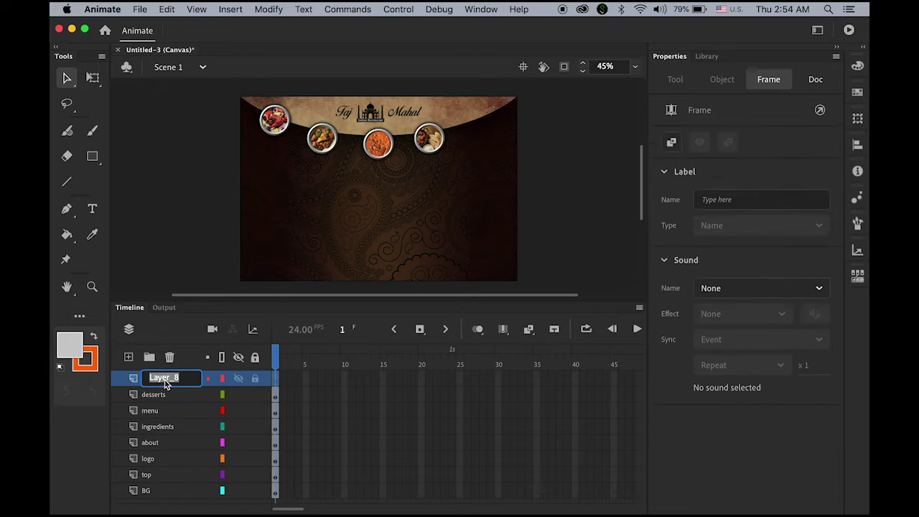
text(beverages)
key(Return)
key(ctrl+v)
drag(381, 196, 488, 138)
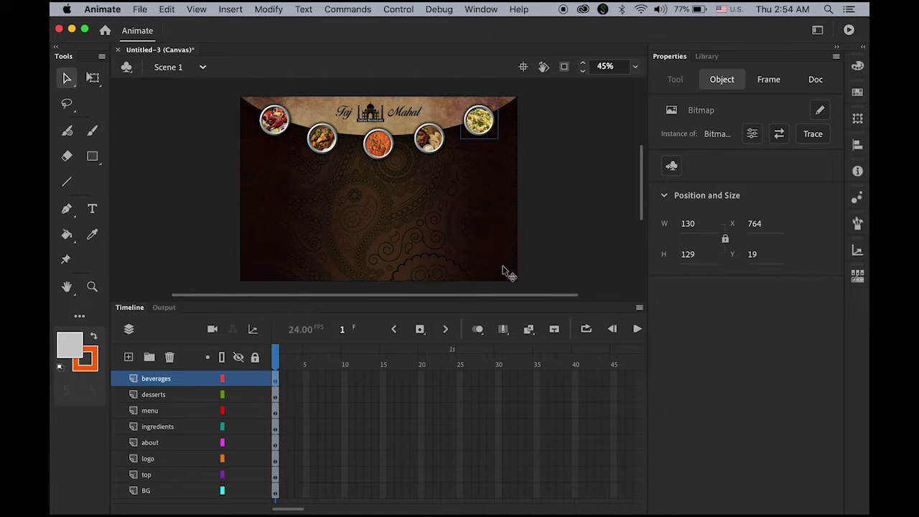
click(528, 236)
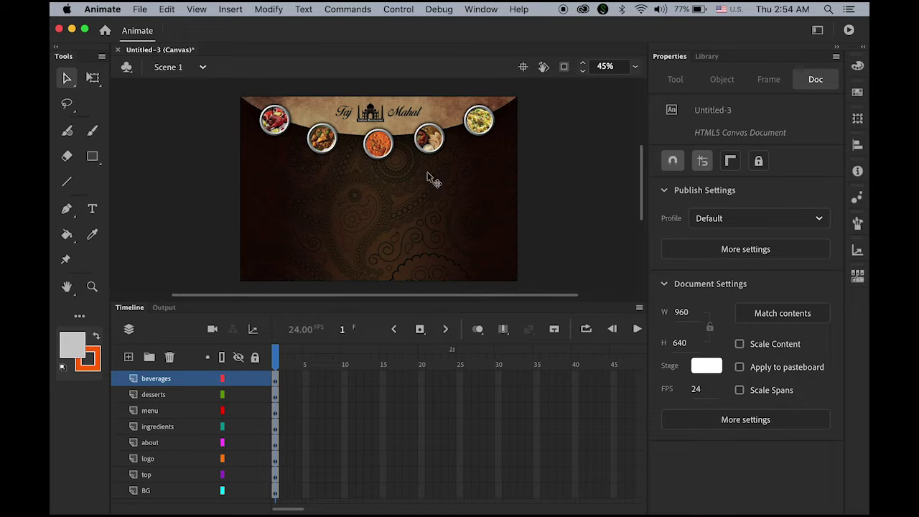
Check the alignment options for the menu dish relative to the stage
click(374, 153)
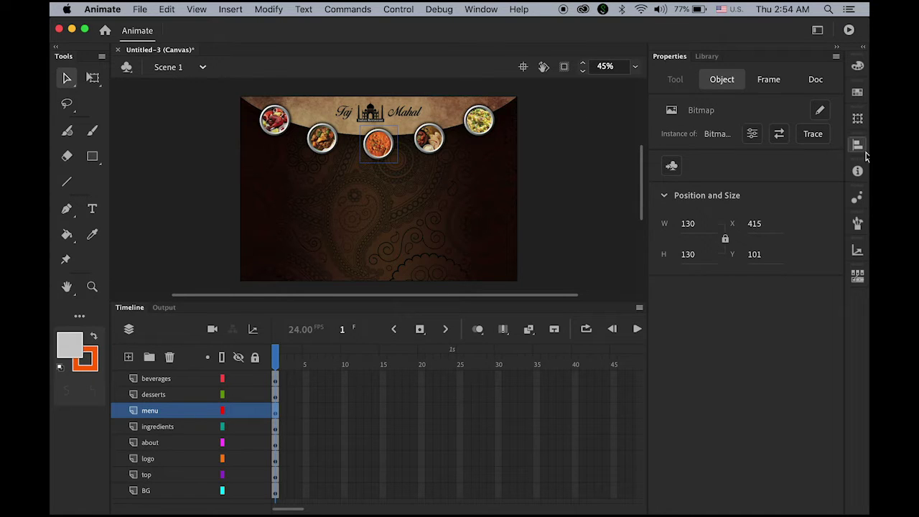
click(856, 147)
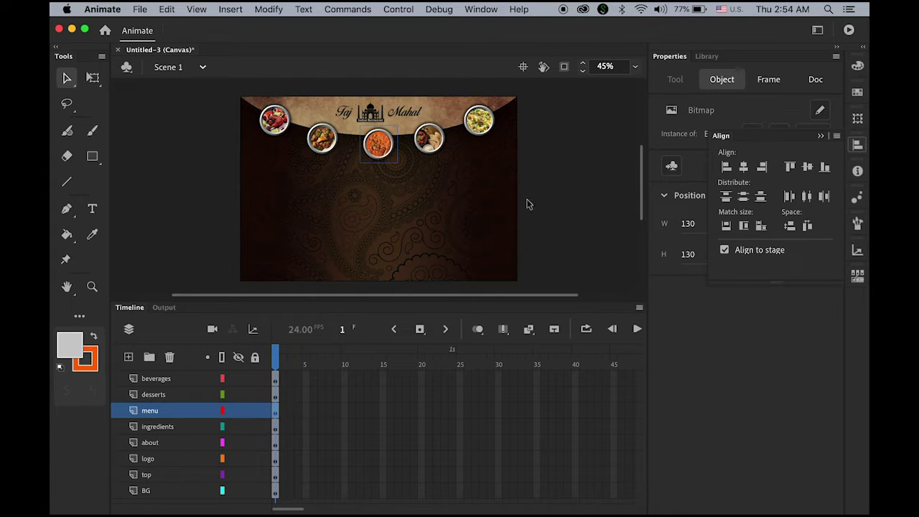
click(547, 189)
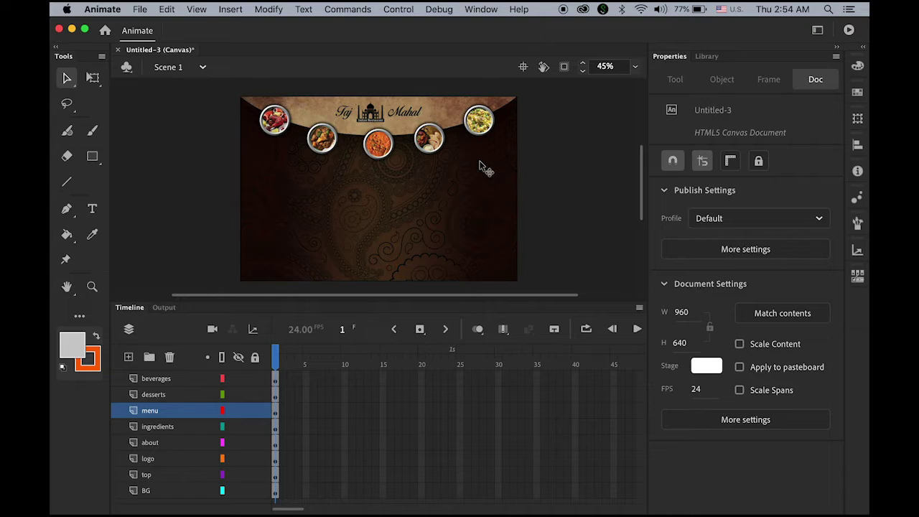
Move the Taj Mahal logo right to about X 359, centred above the menu dish, and nudge it up slightly
click(370, 117)
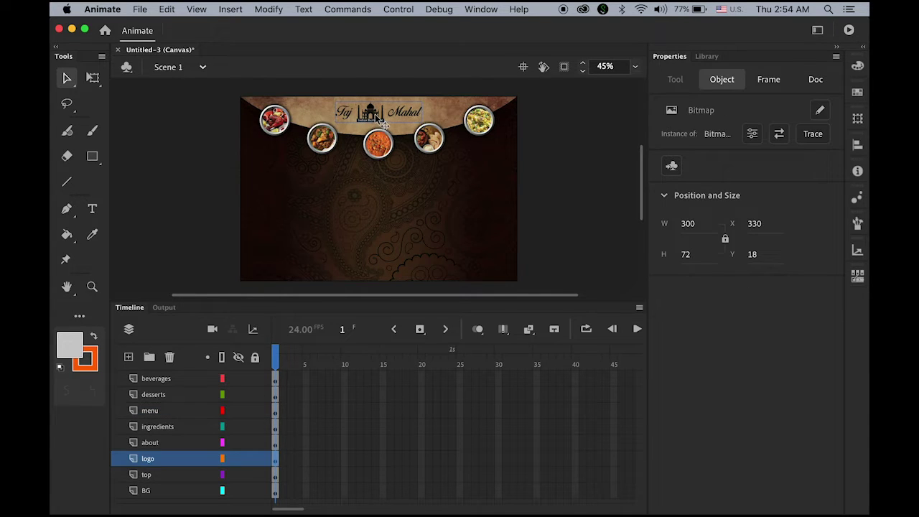
drag(376, 117, 383, 115)
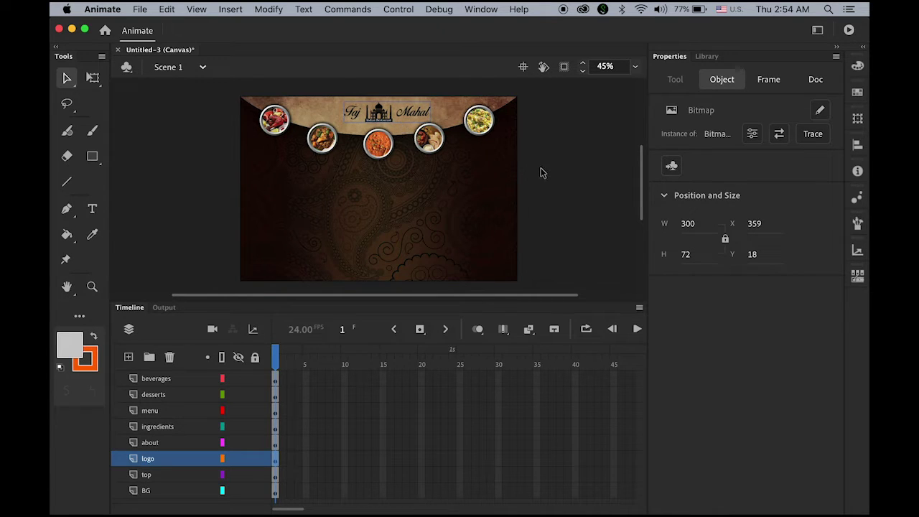
key(Up)
key(Up)
key(Up)
click(581, 218)
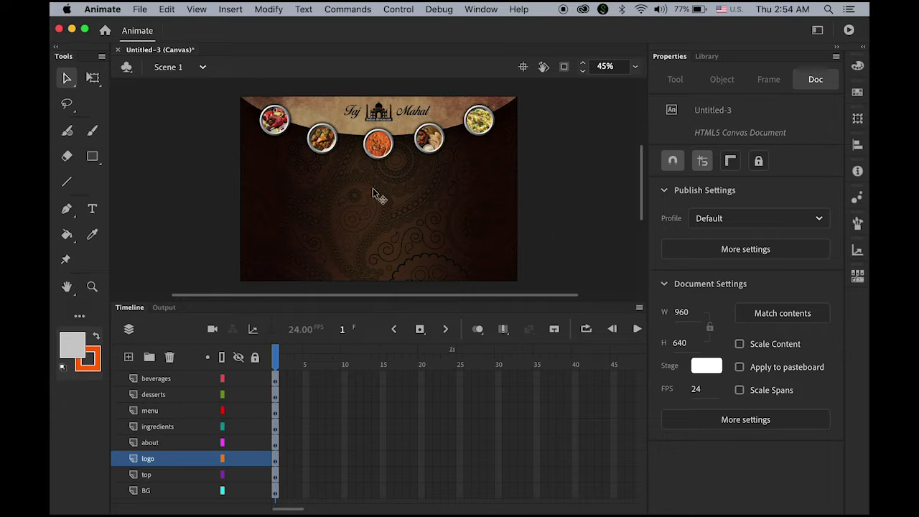
Move the ingredients dish slightly right along the banner's curve to about X 229, Y 81
click(331, 149)
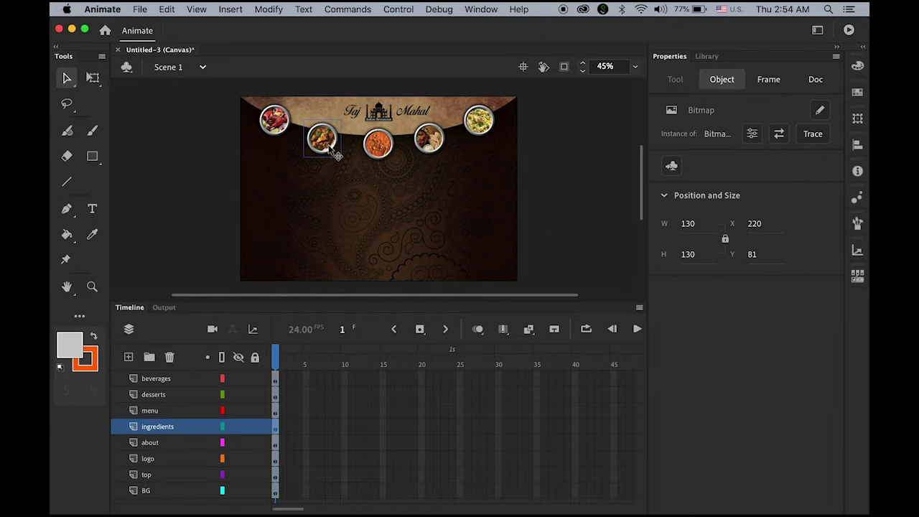
drag(329, 147, 339, 154)
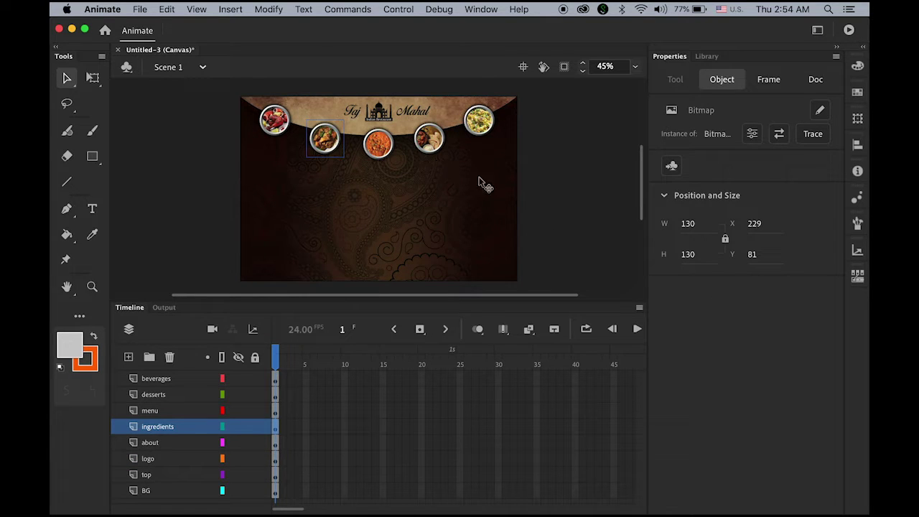
click(581, 196)
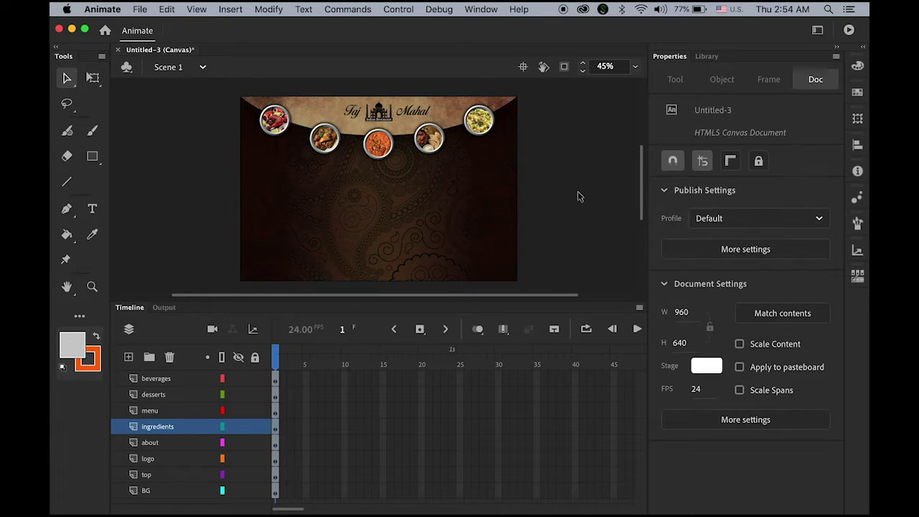
click(493, 137)
click(571, 195)
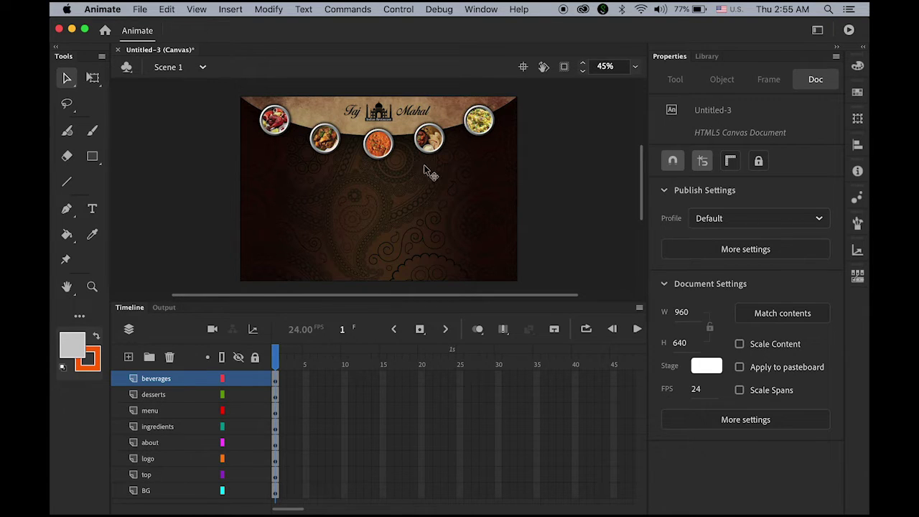
Review the layers one by one from beverages down to BG to check which artwork each contains
click(150, 378)
click(151, 395)
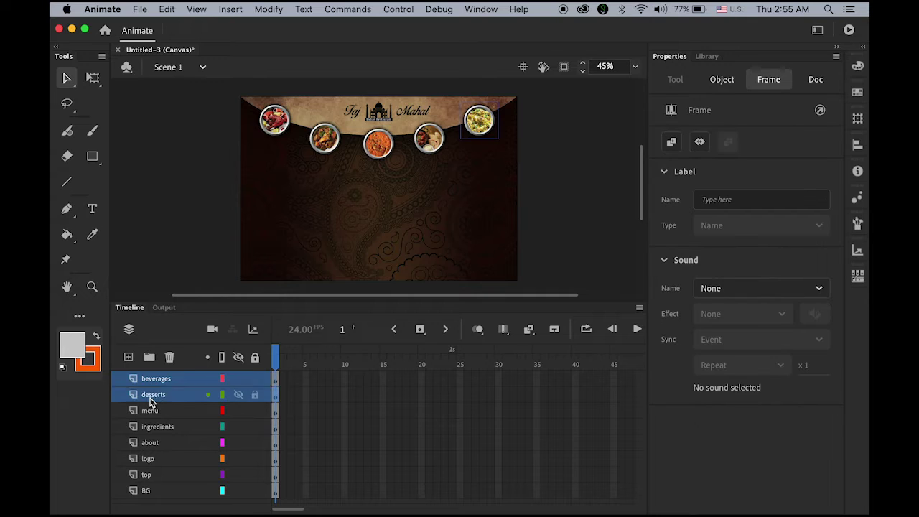
click(151, 411)
click(152, 427)
click(151, 443)
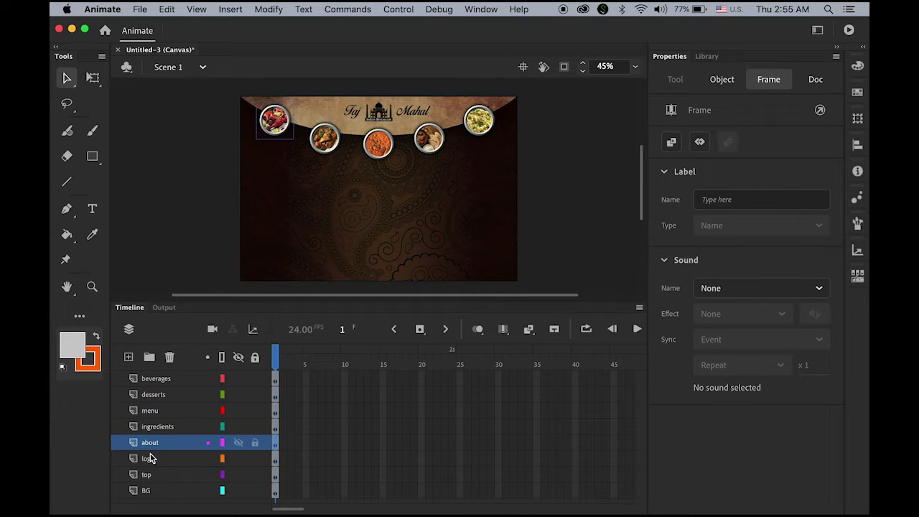
click(150, 458)
super+click(148, 475)
shift+click(147, 490)
click(148, 490)
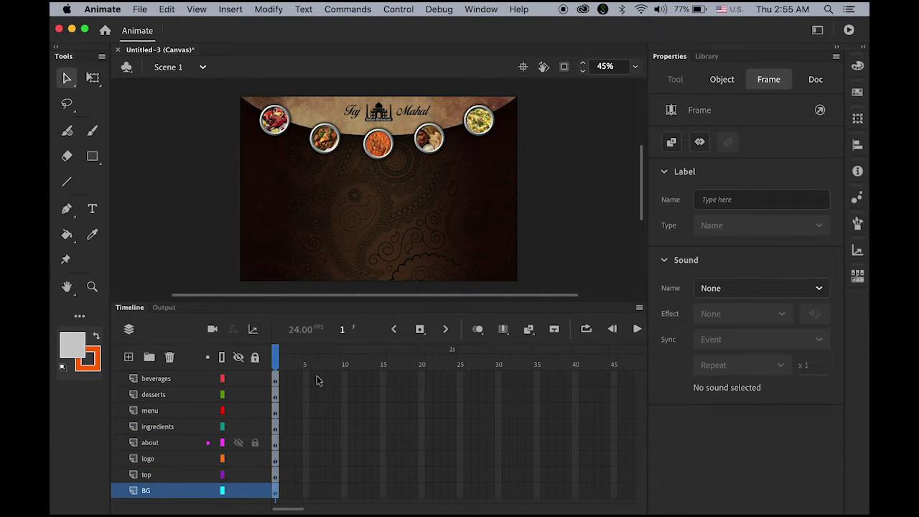
click(540, 241)
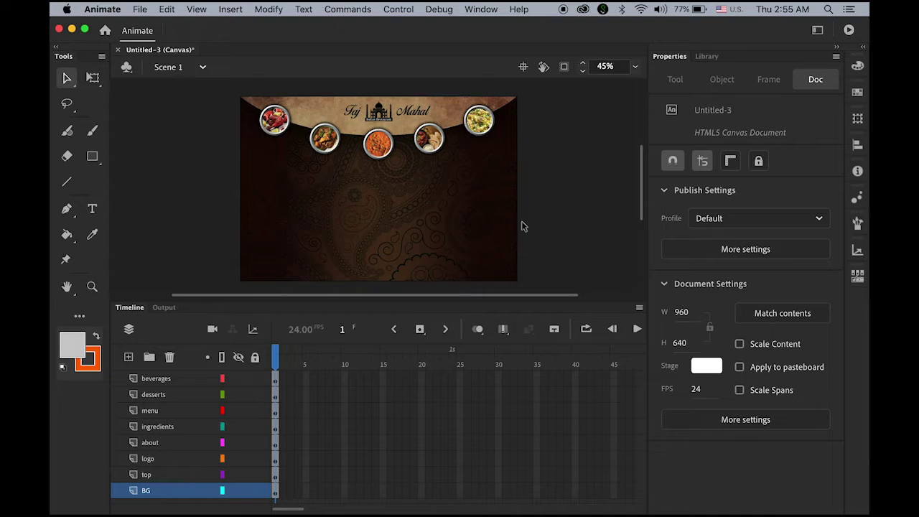
Inspect the dish images on the stage one by one, from about through beverages
click(277, 133)
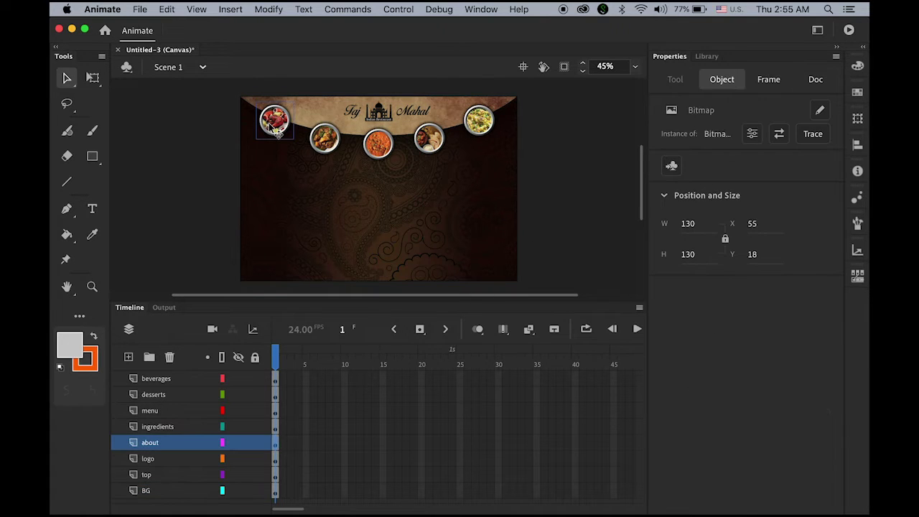
click(324, 147)
click(376, 153)
click(441, 151)
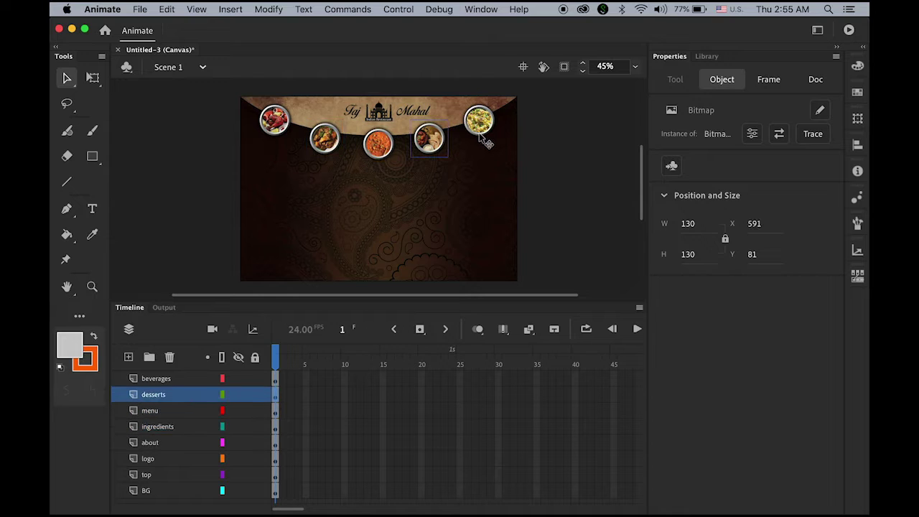
click(481, 130)
click(329, 144)
Convert the about dish on the banner's curve to a Button symbol named "about"
click(279, 129)
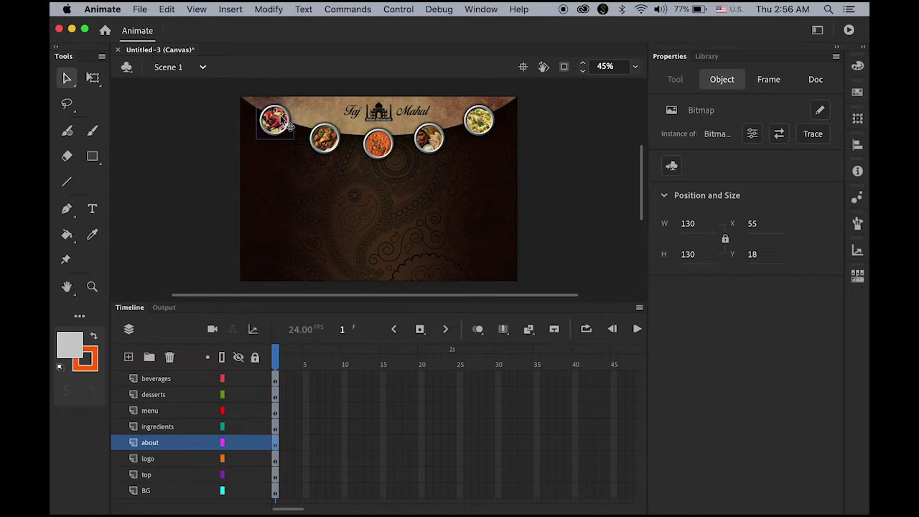
click(269, 9)
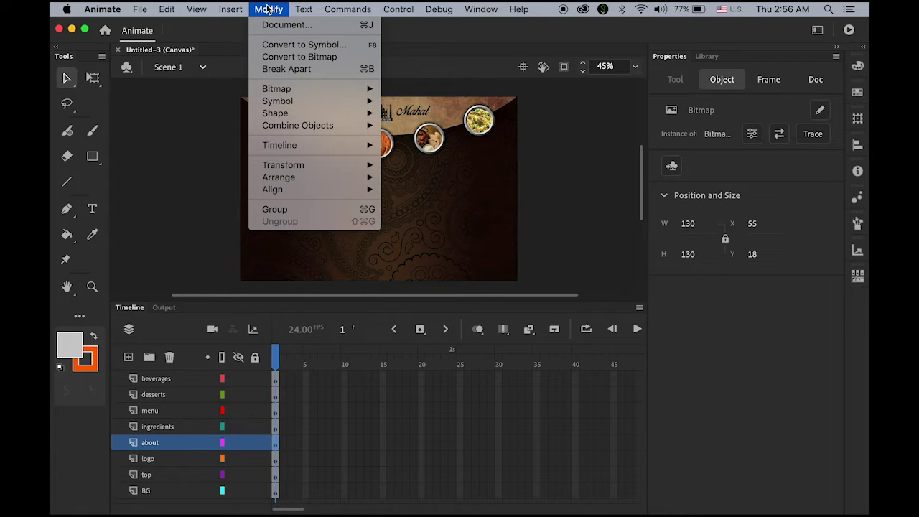
click(306, 46)
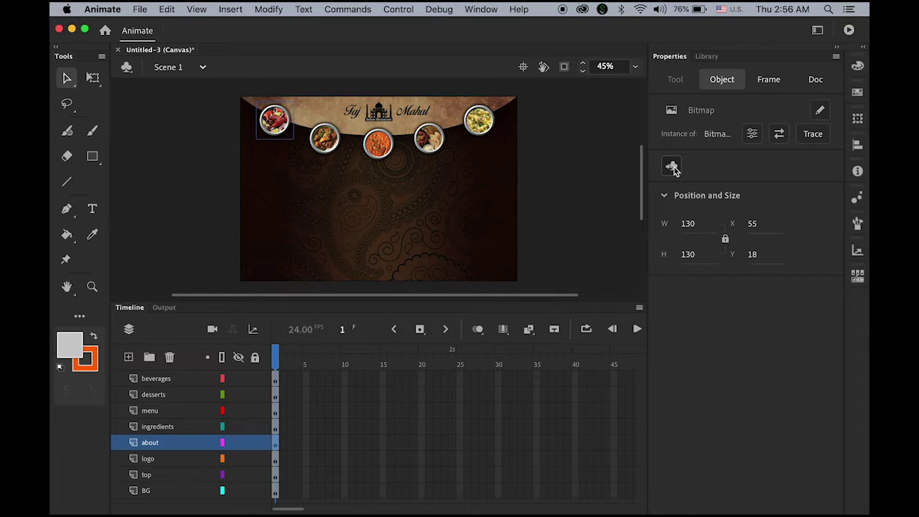
click(266, 9)
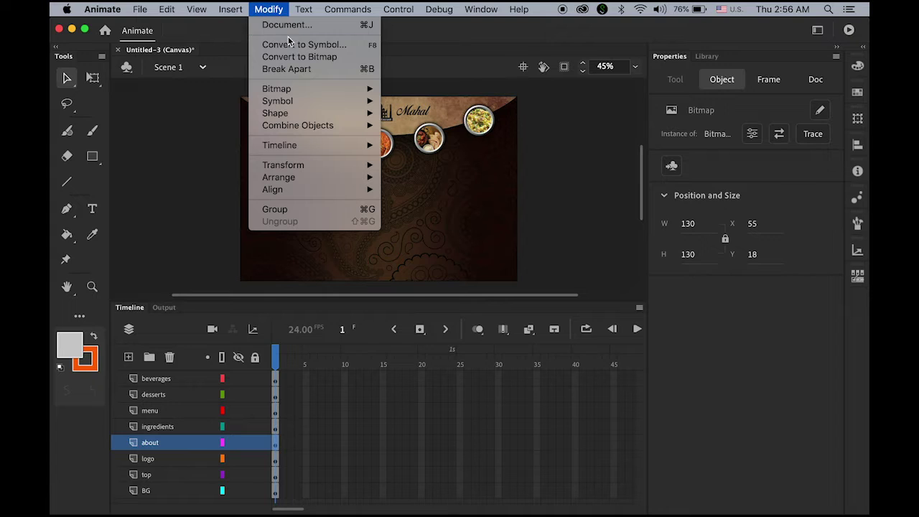
click(271, 8)
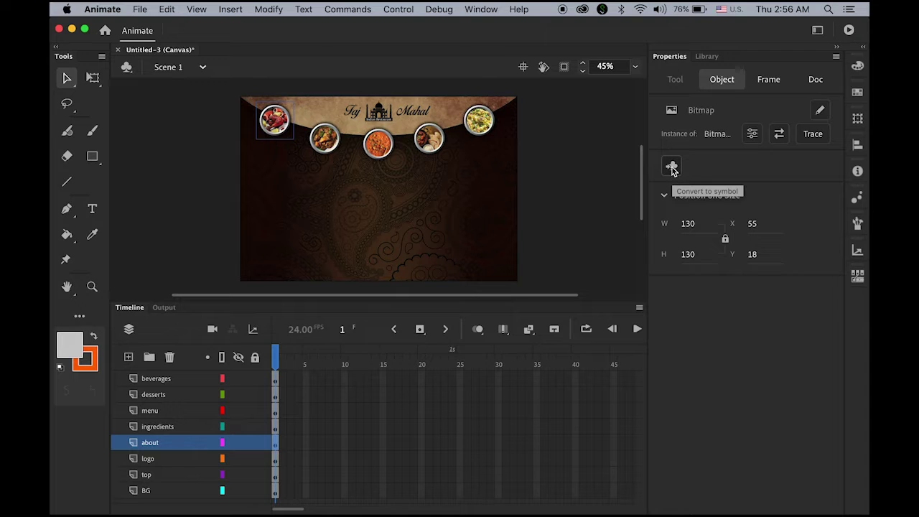
click(672, 167)
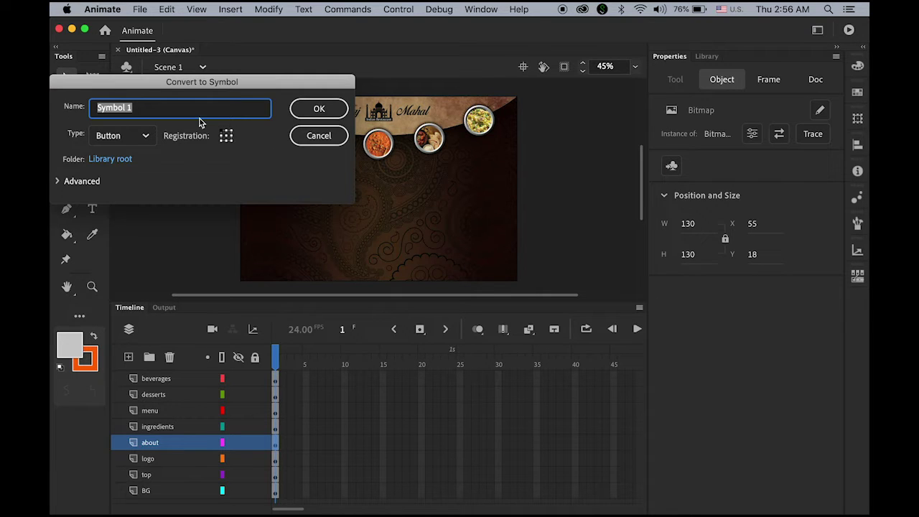
text(about)
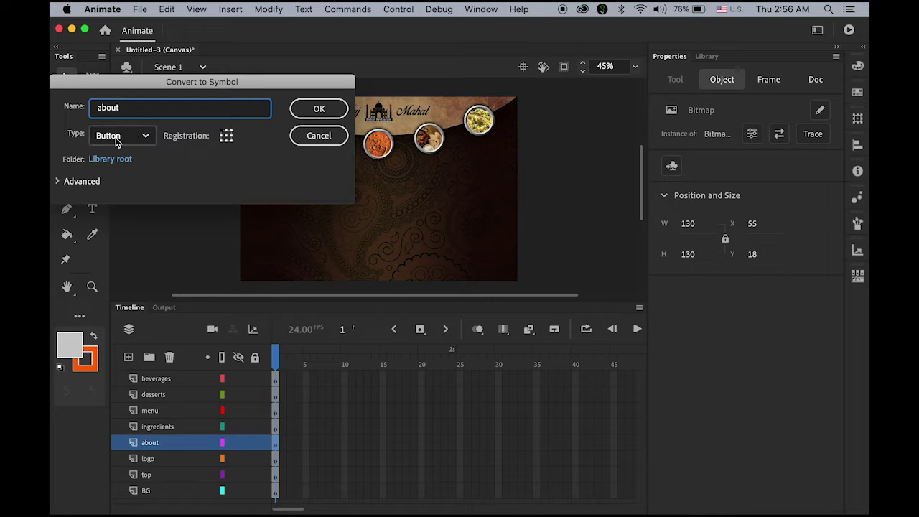
click(143, 137)
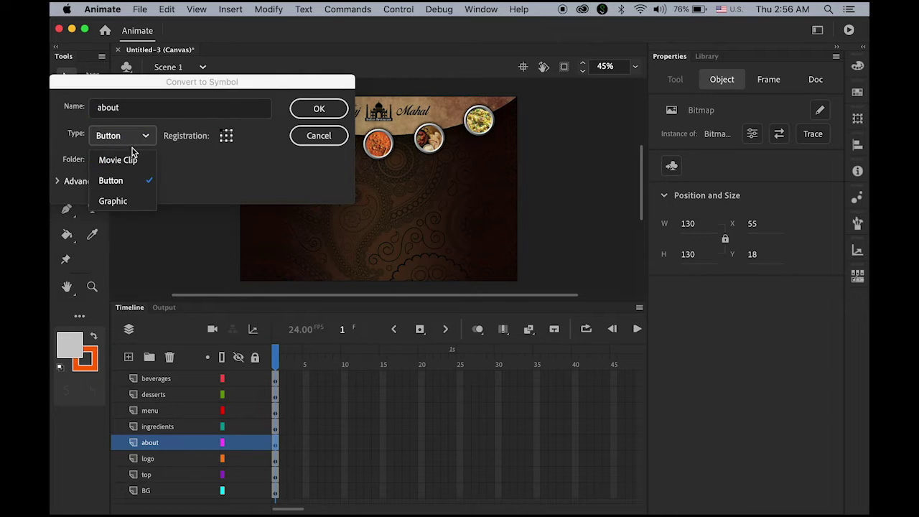
click(129, 182)
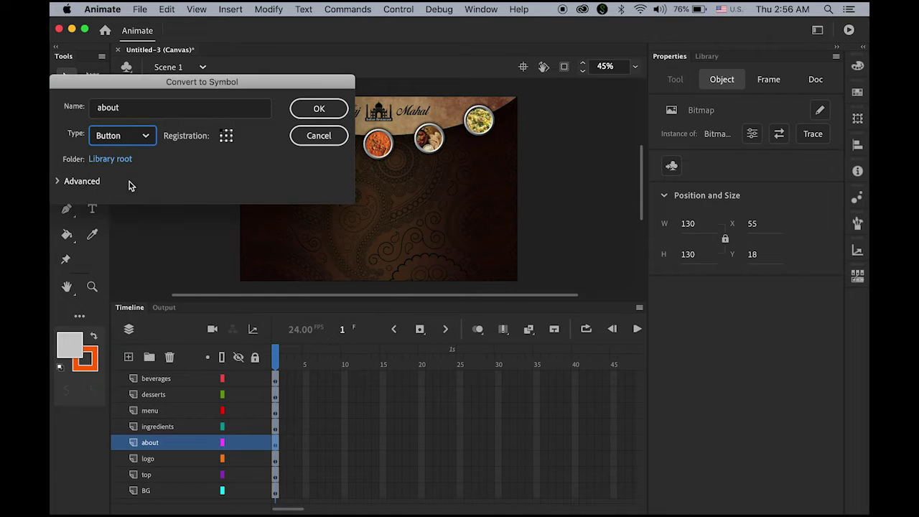
click(313, 114)
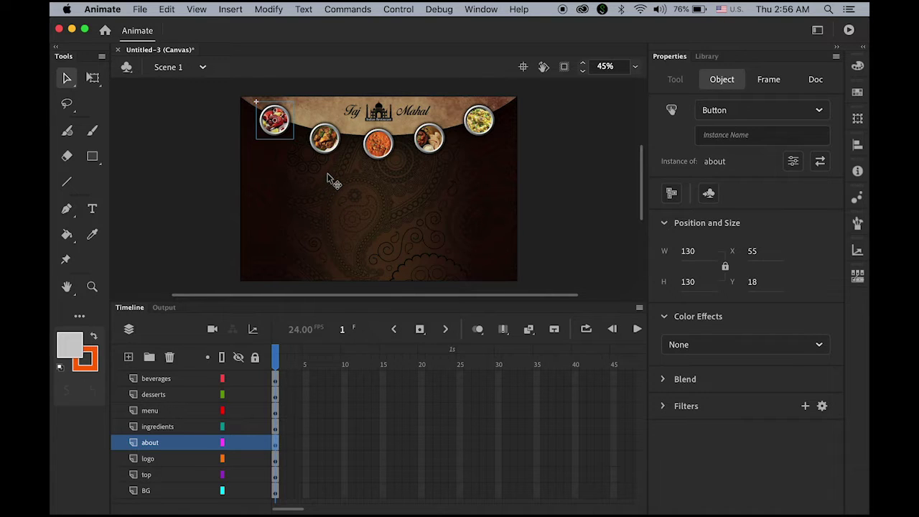
Open the about button symbol from the library for editing and insert a keyframe on Layer_1's Down frame
click(707, 56)
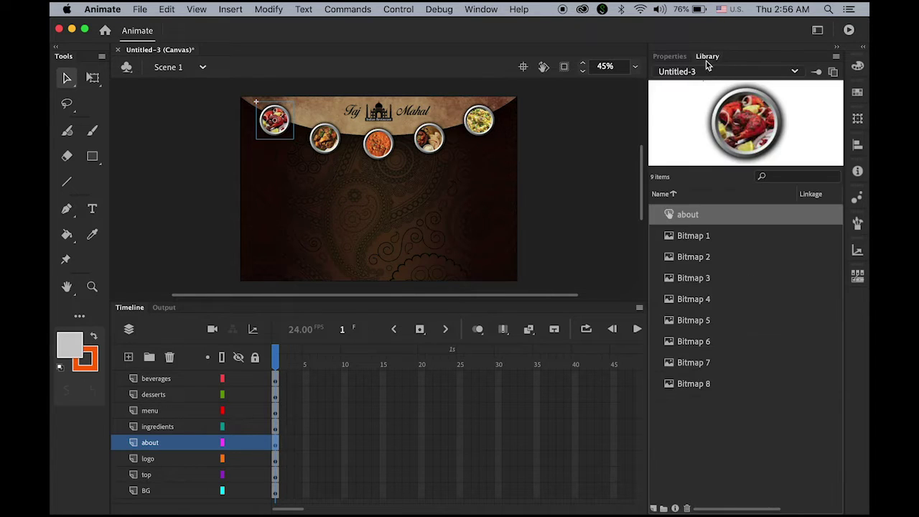
double_click(669, 215)
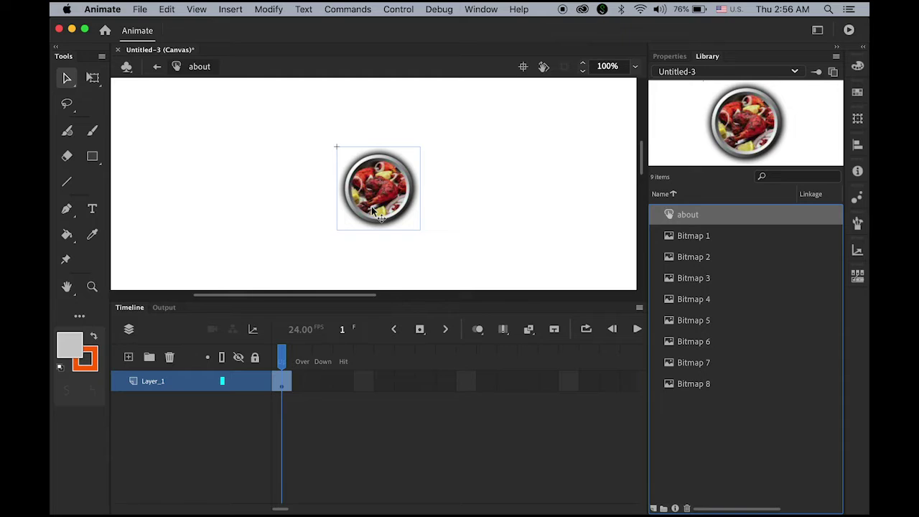
click(553, 254)
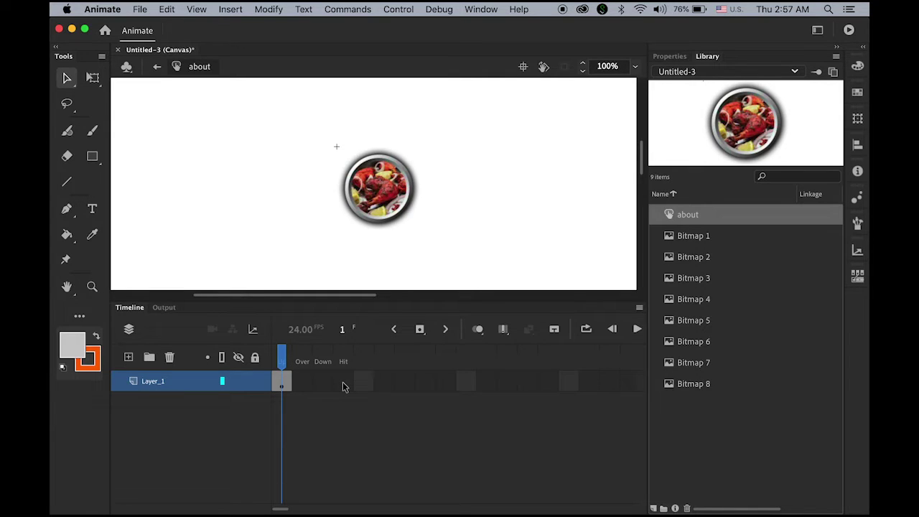
click(282, 381)
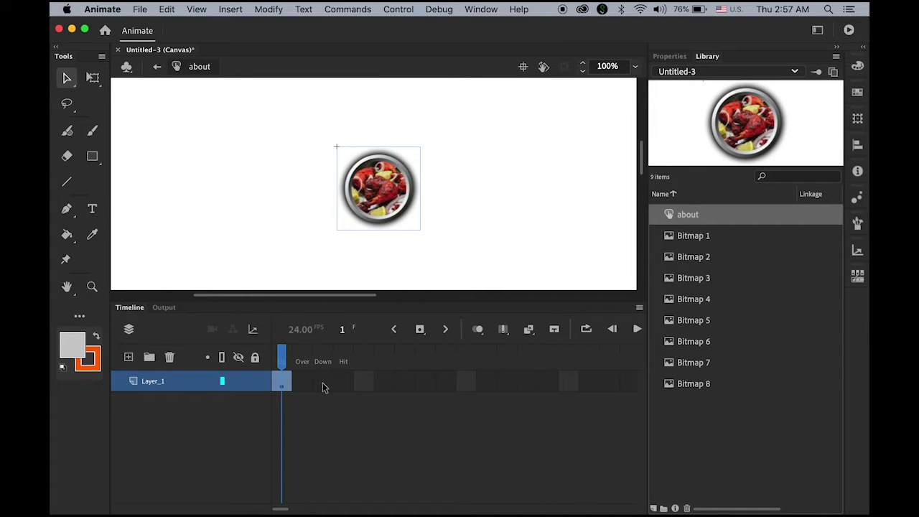
click(323, 383)
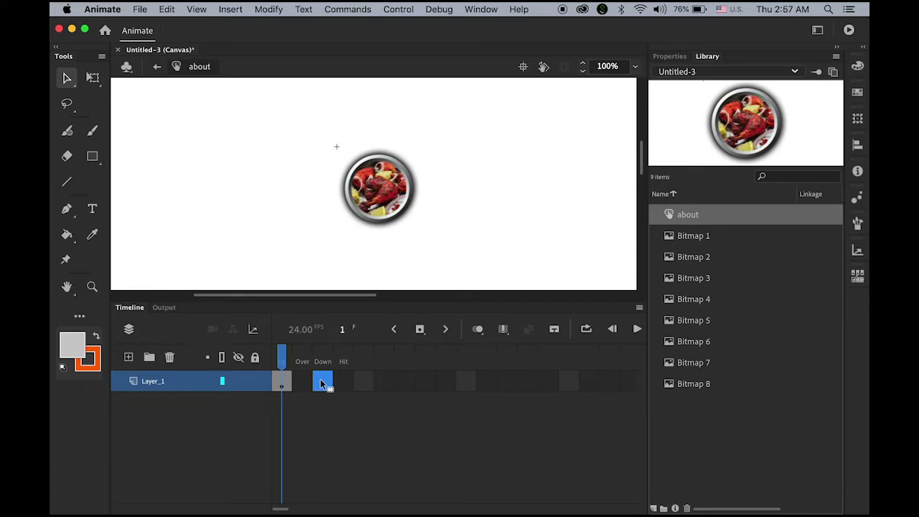
click(421, 330)
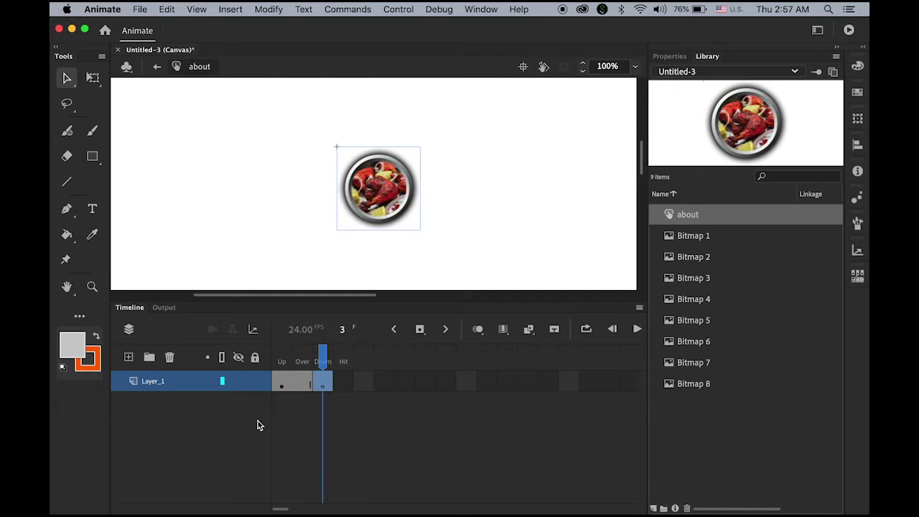
Add a new layer above the dish in the about button and insert a keyframe on its Over frame
click(128, 358)
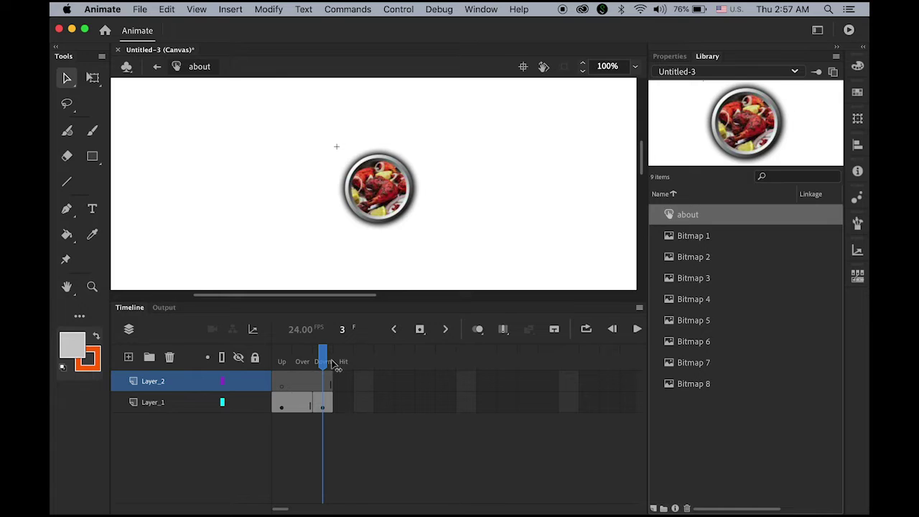
click(304, 384)
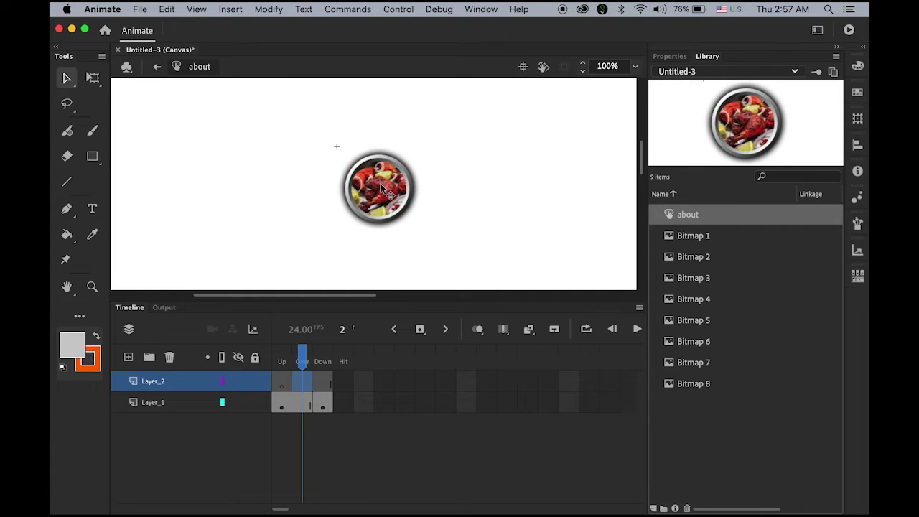
click(420, 329)
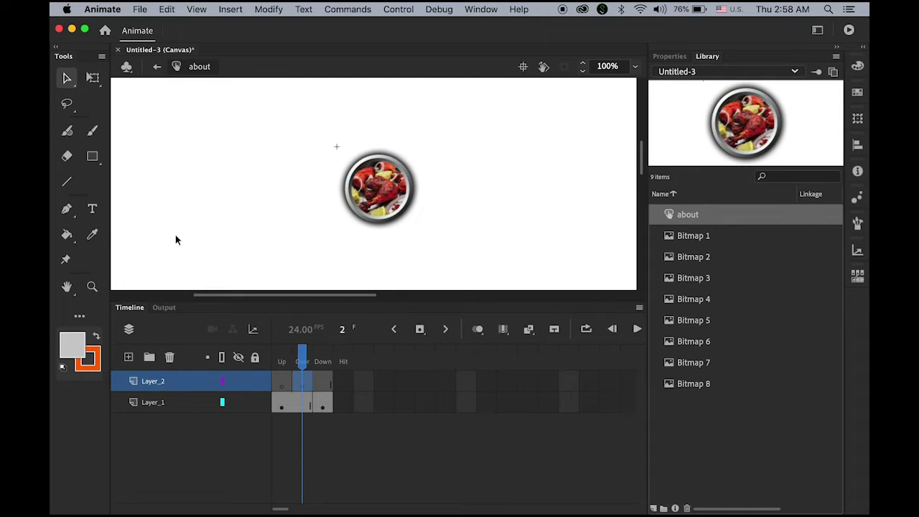
Add the text "About" on the Over frame, fit its box to the word and centre it just beneath the dish
click(92, 208)
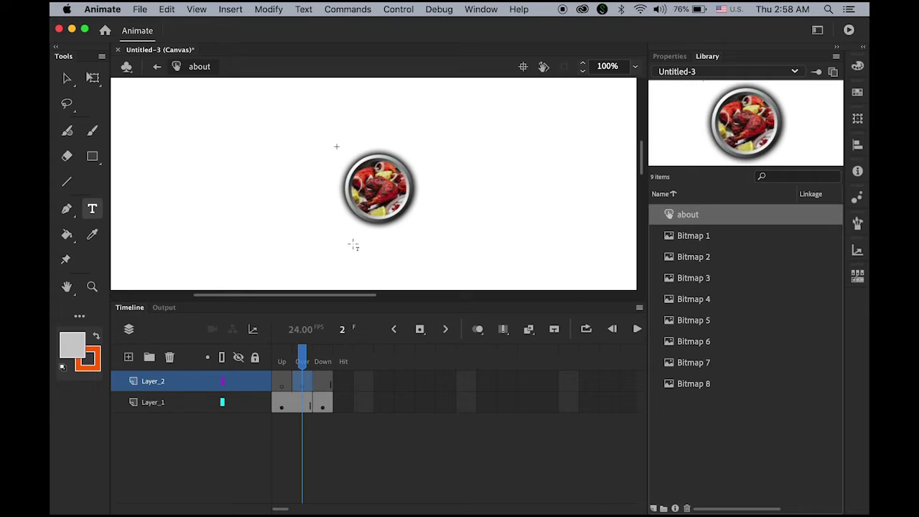
drag(351, 232, 419, 246)
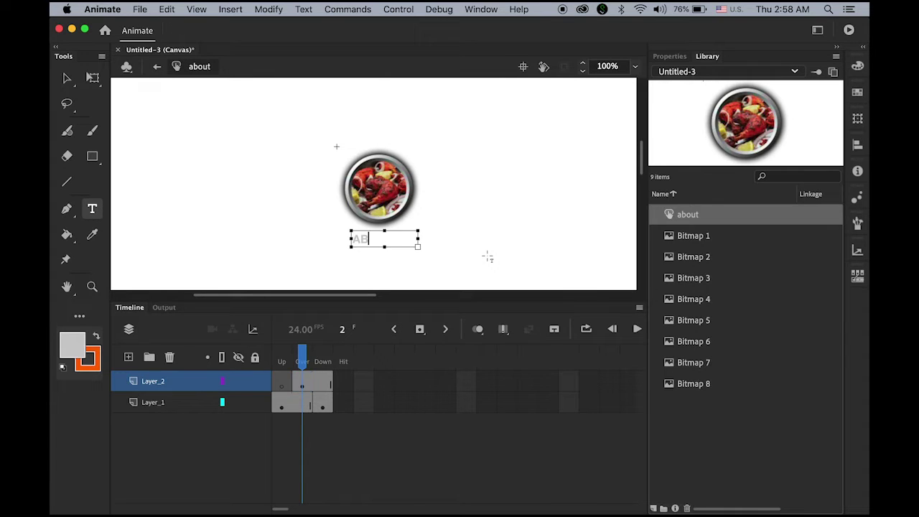
text(About)
click(67, 77)
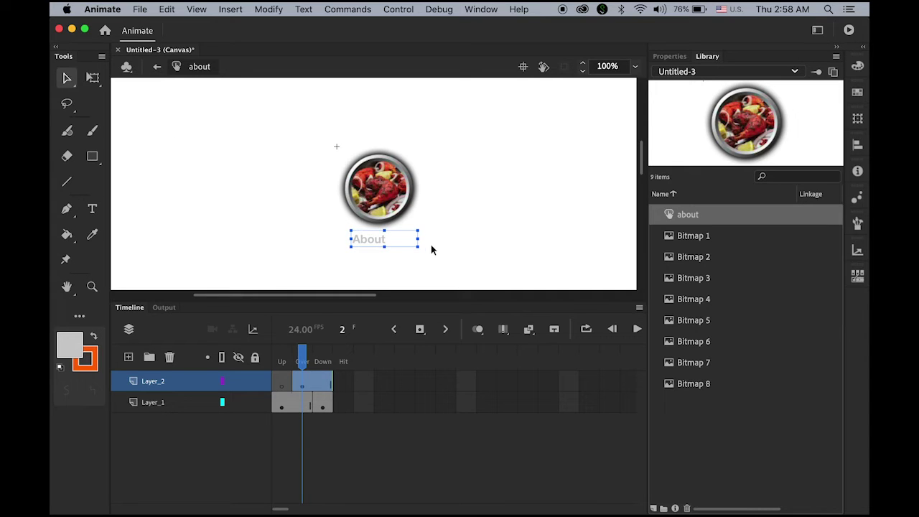
drag(418, 239, 376, 235)
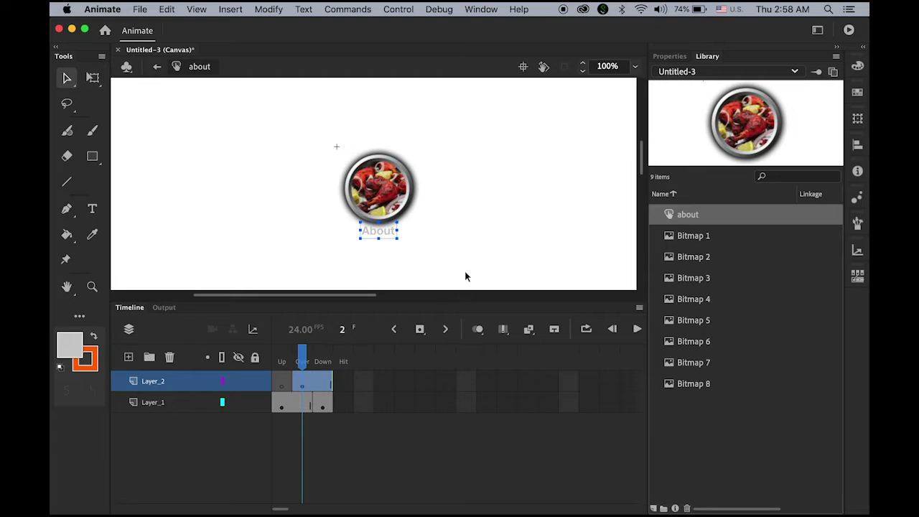
key(Up)
key(Up)
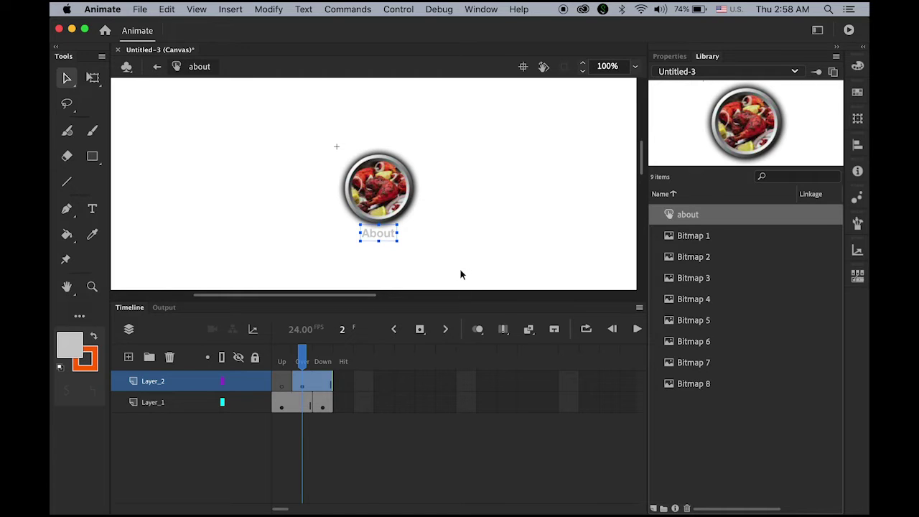
click(525, 250)
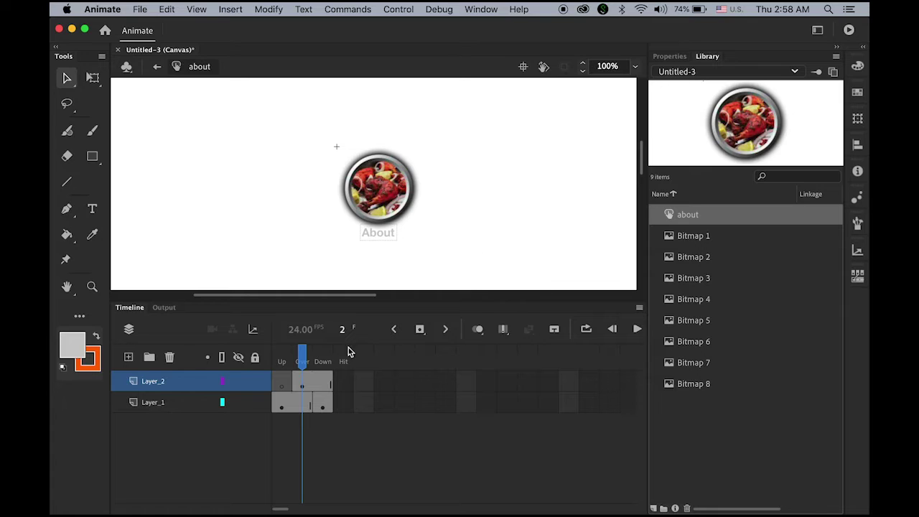
Scrub between the Over and Up frames to check the About label, and return to Scene 1
drag(301, 356, 277, 361)
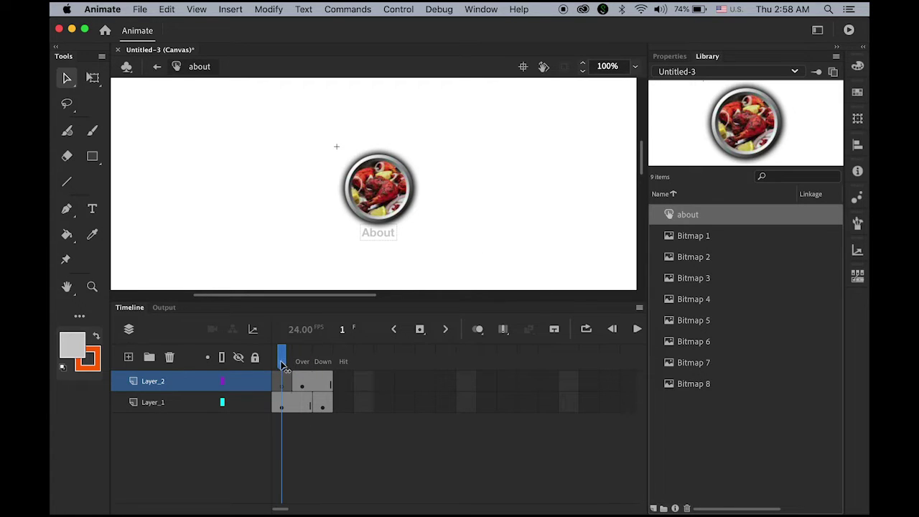
mouse_move(282, 368)
mouse_down()
mouse_move(323, 362)
mouse_move(279, 368)
mouse_up()
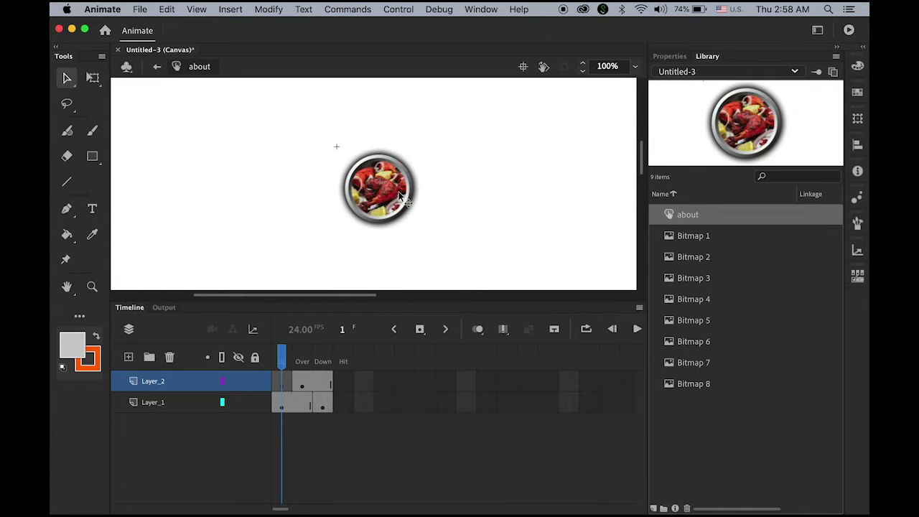
drag(283, 363, 257, 257)
click(156, 68)
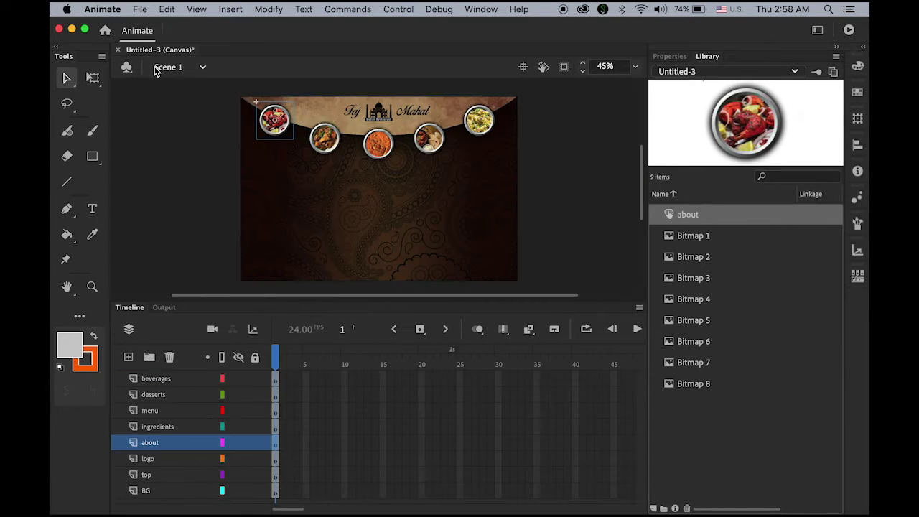
Give the about button on the stage the instance name "about_btn"
click(278, 135)
click(682, 60)
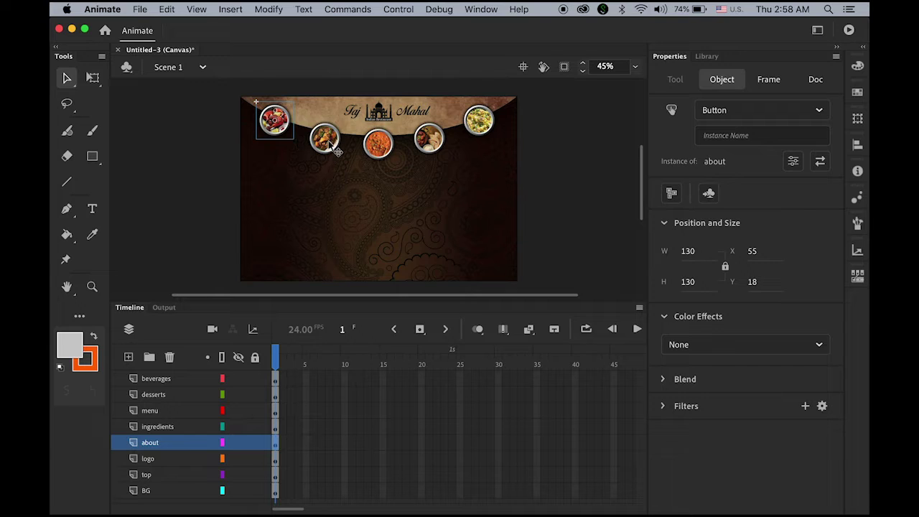
click(758, 139)
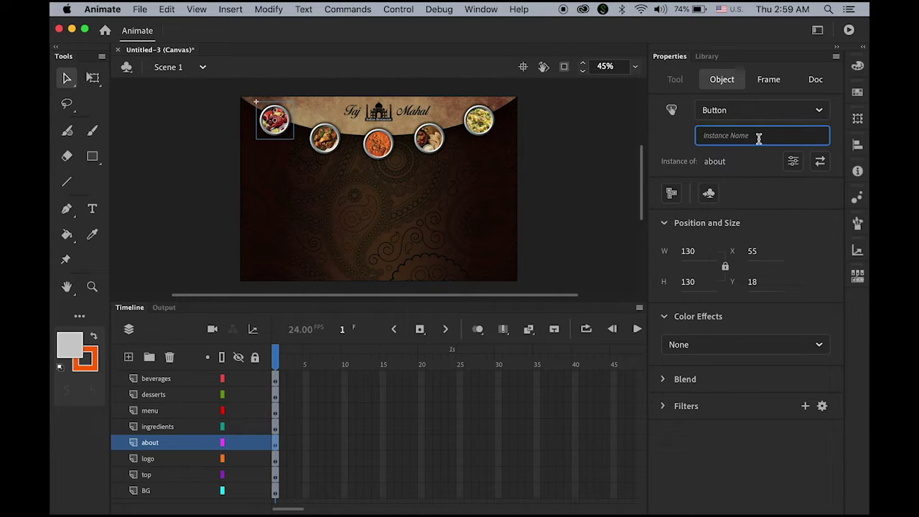
text(about_btn)
click(579, 168)
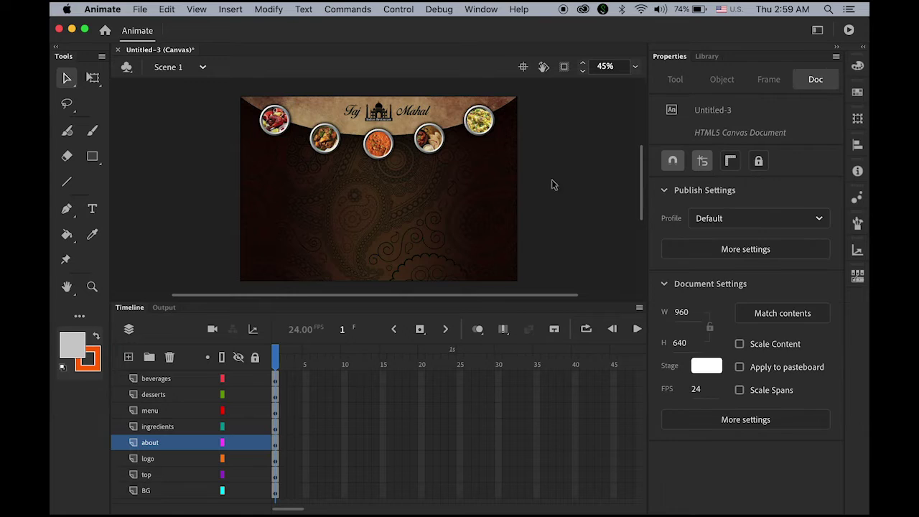
Convert the ingredients dish to a Button symbol named "ingredients"
click(330, 142)
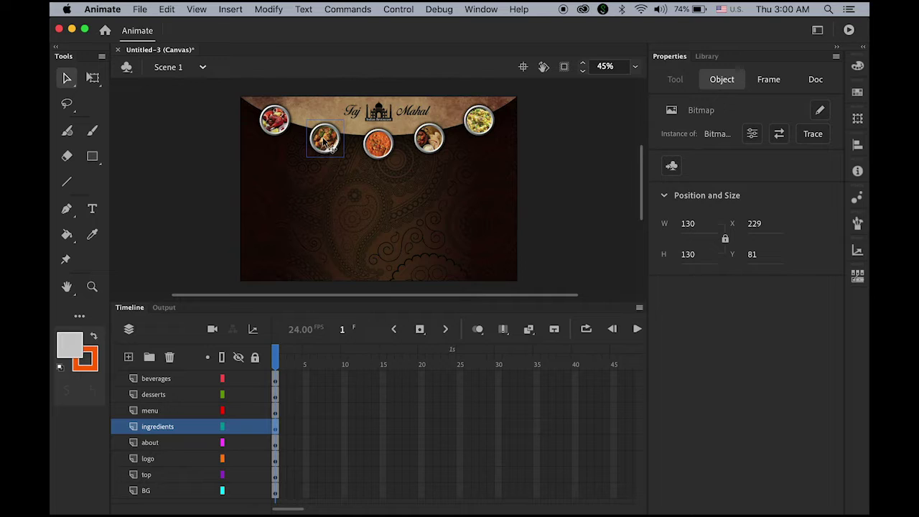
click(671, 168)
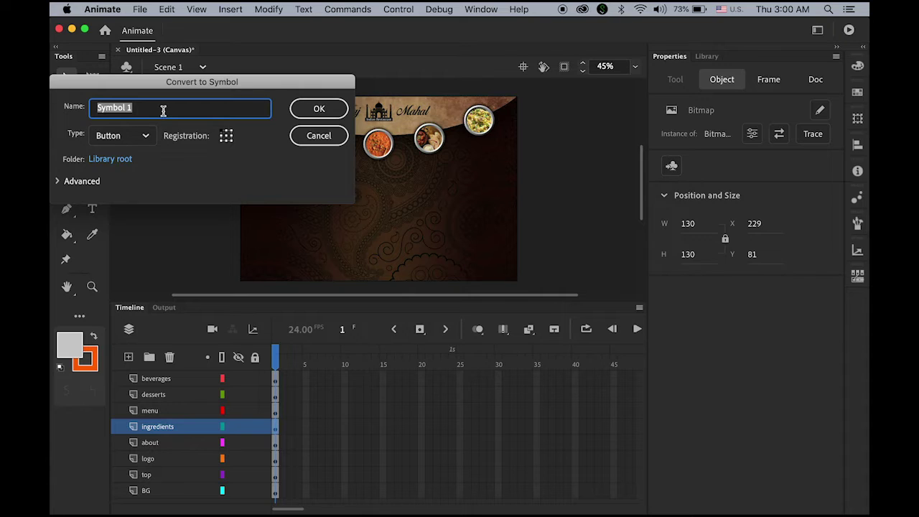
text(ingredients)
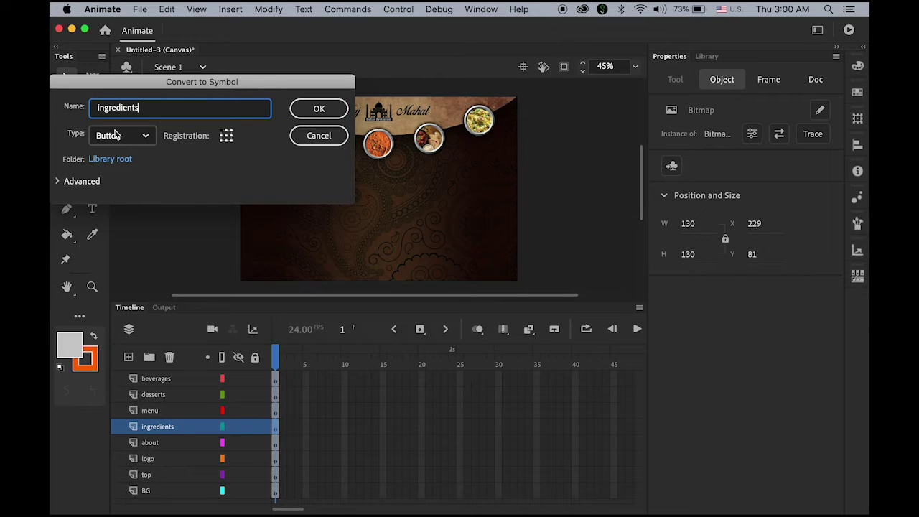
click(319, 109)
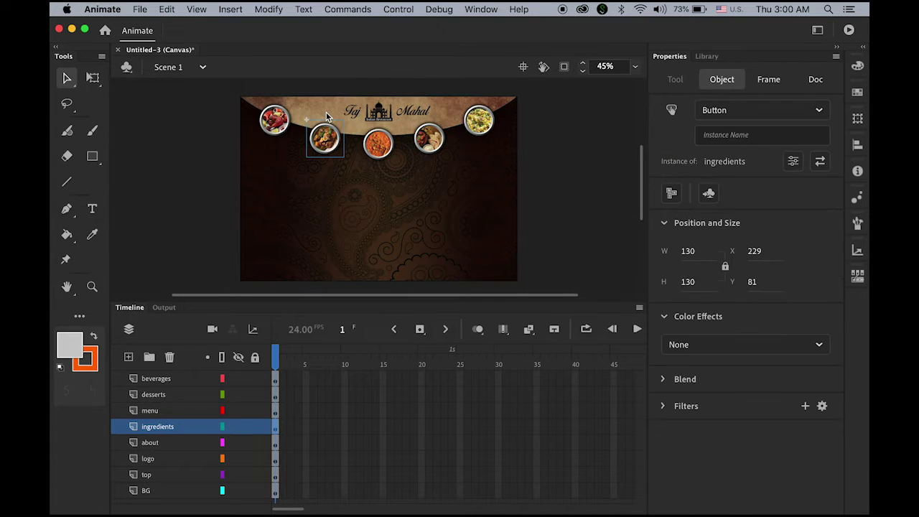
Open the ingredients button symbol for editing and insert a keyframe on its Down frame
click(707, 58)
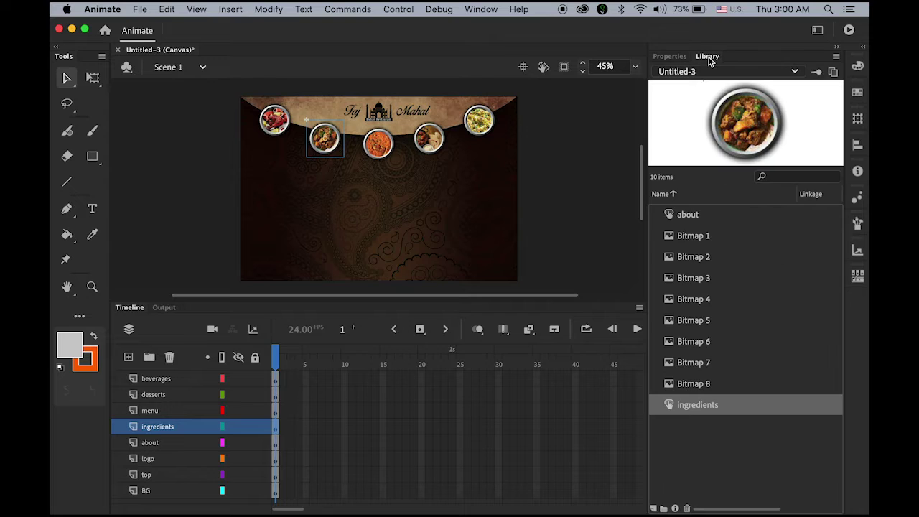
click(670, 407)
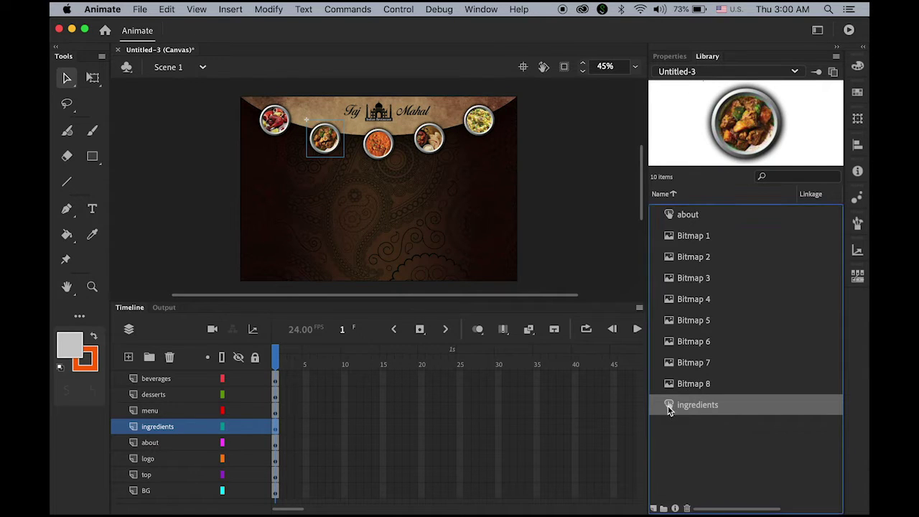
double_click(672, 406)
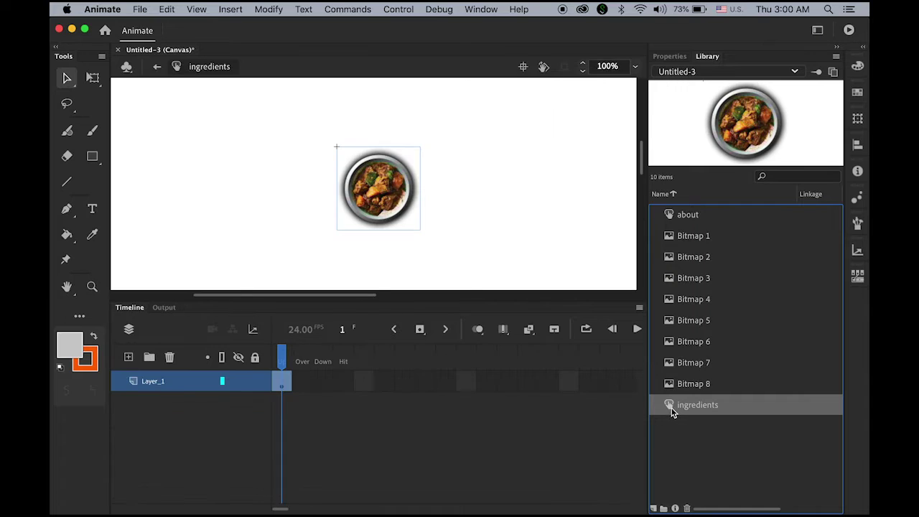
click(322, 382)
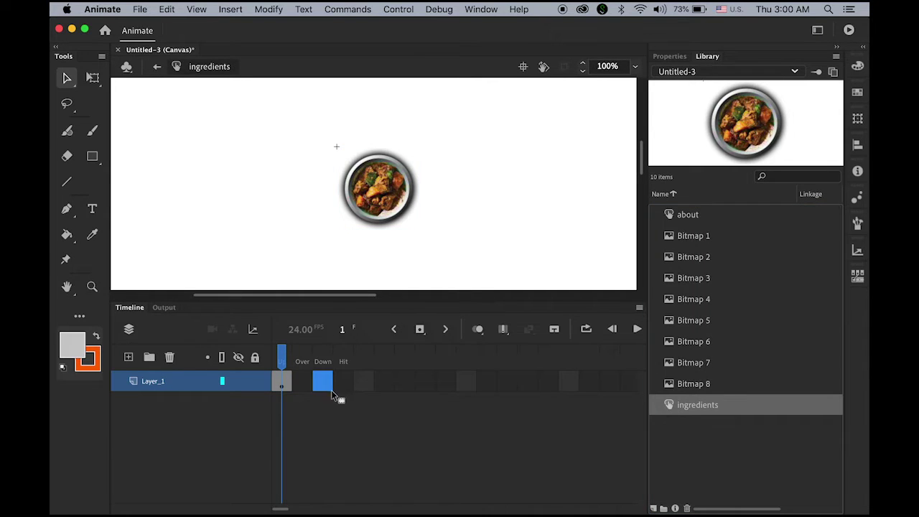
click(421, 329)
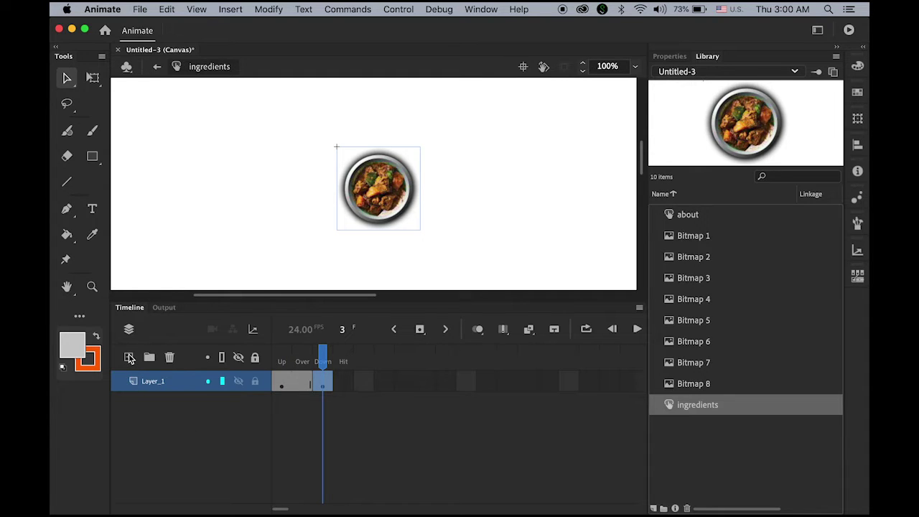
Add a new layer to the ingredients button and insert a keyframe on its Over frame
click(129, 358)
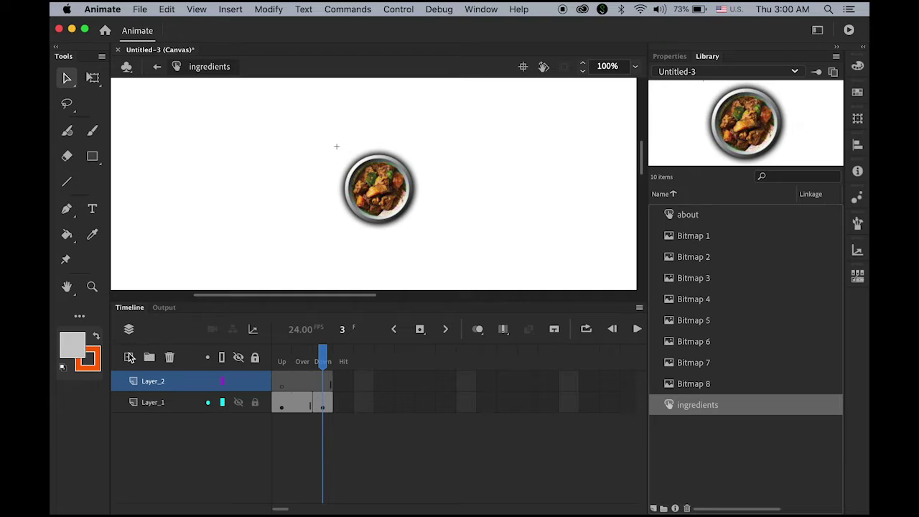
click(303, 385)
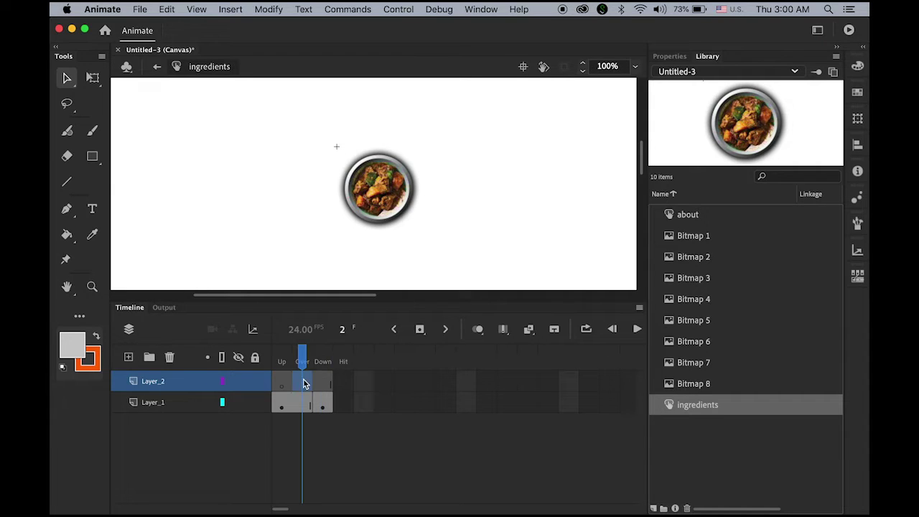
click(420, 329)
Add the text "Ingredients" on the new layer's Over frame and centre it just beneath the dish
click(92, 208)
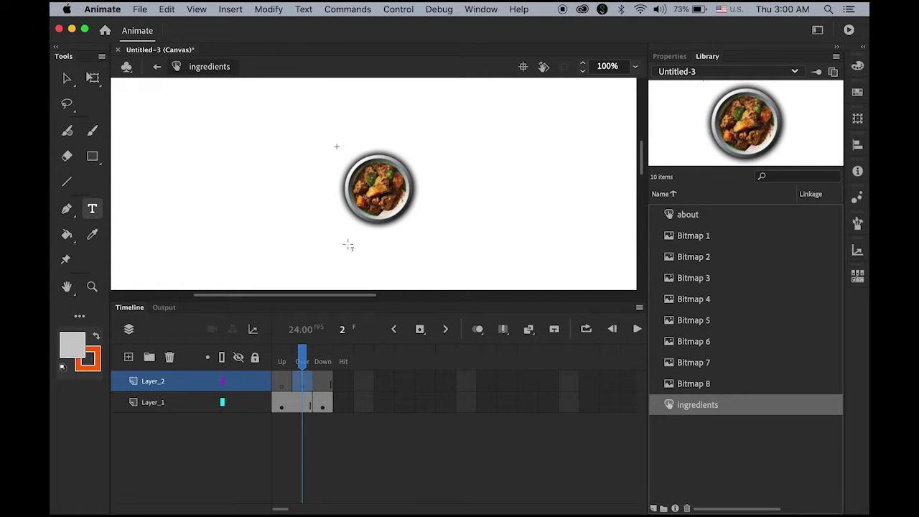
drag(353, 227, 421, 243)
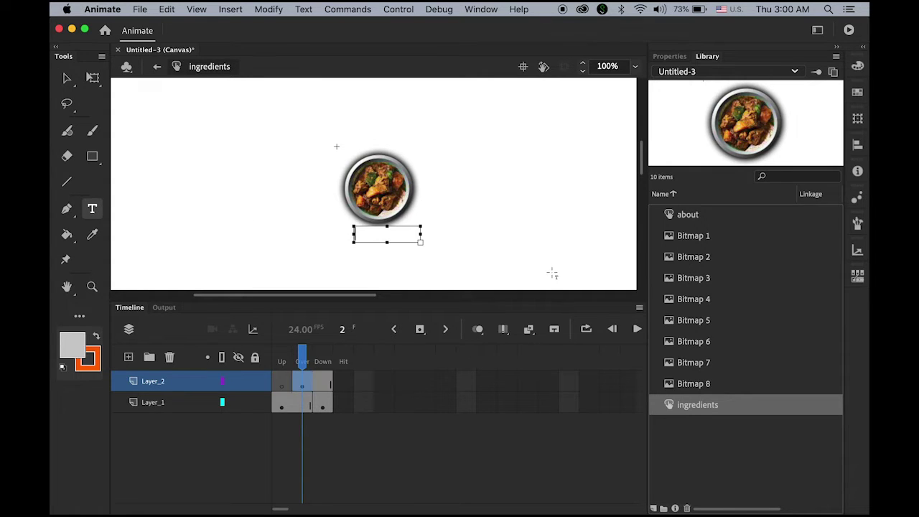
text(Ingredients)
click(67, 77)
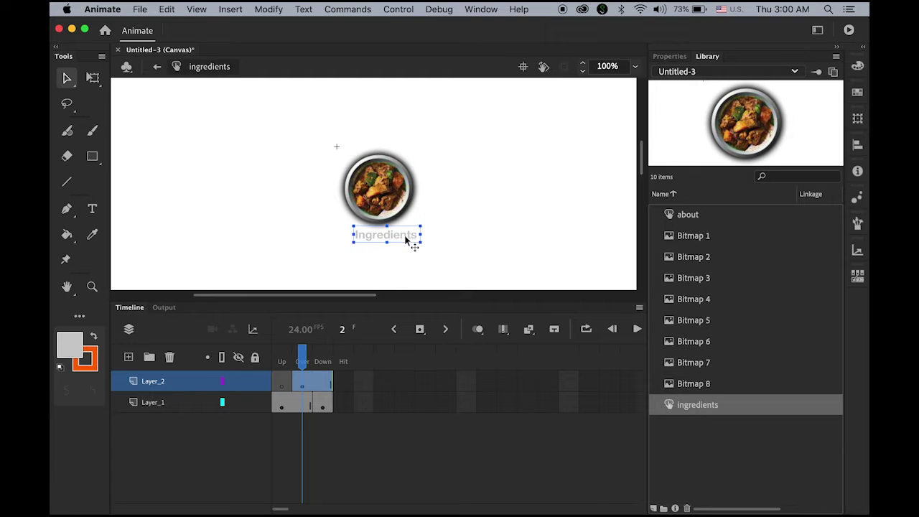
drag(410, 240, 395, 240)
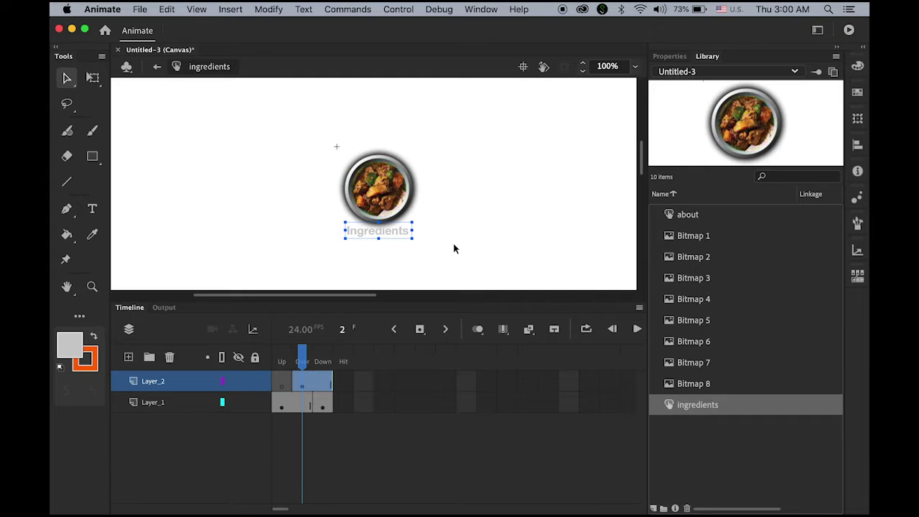
key(Right)
key(Right)
key(Down)
key(Down)
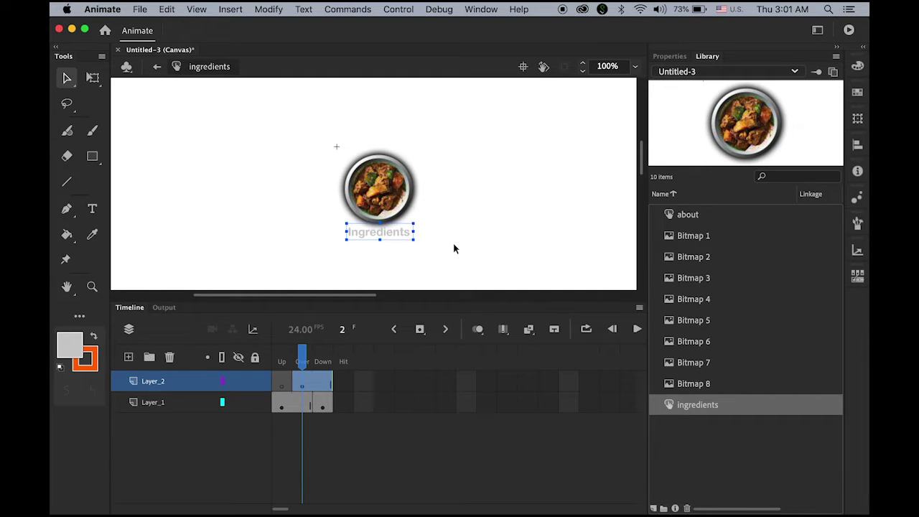
key(Down)
key(Left)
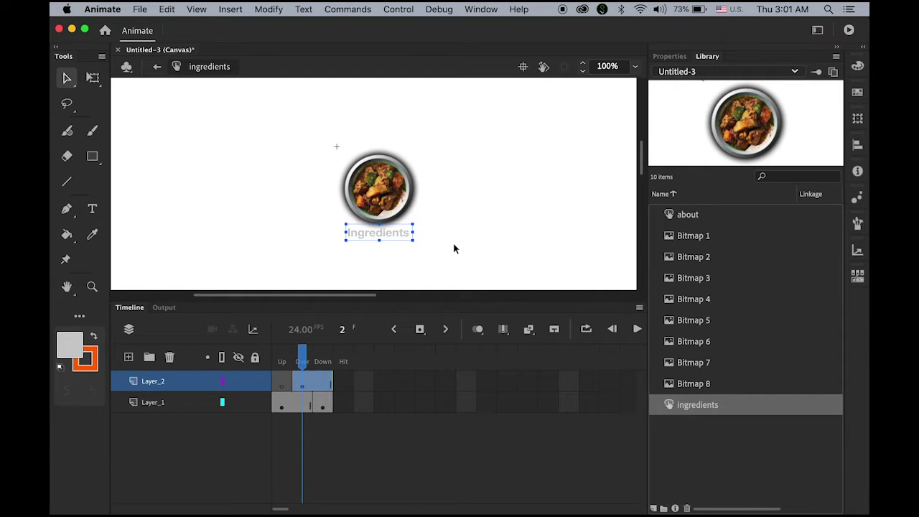
click(453, 249)
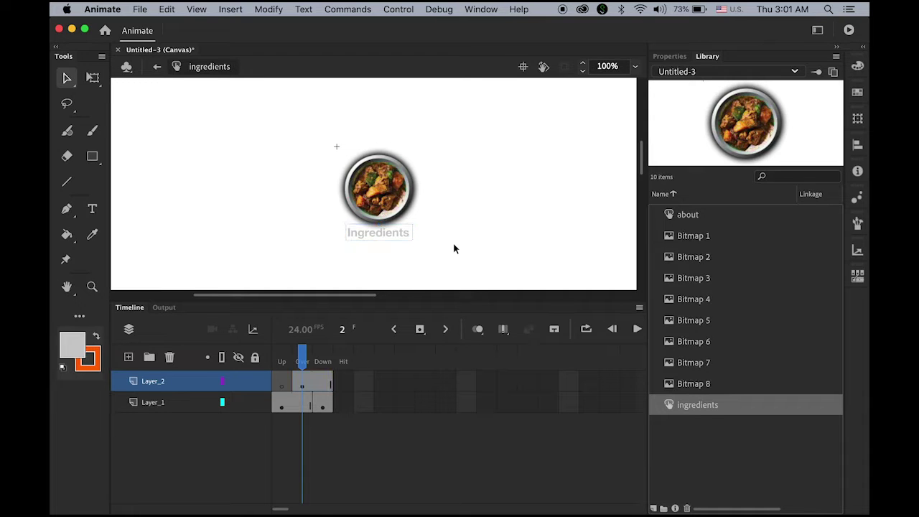
Check the label on the Down frame, return to Scene 1 and give the ingredients button the instance name "ingredients_btn"
drag(301, 361, 323, 361)
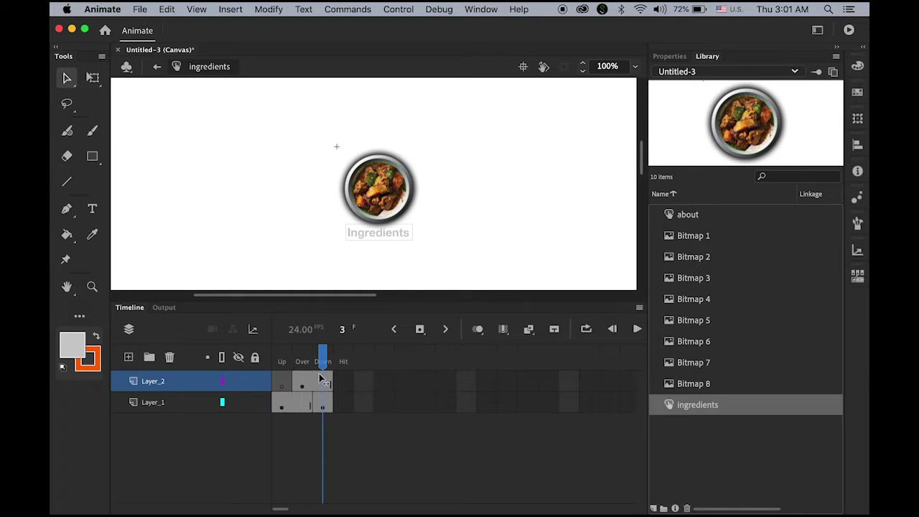
click(154, 68)
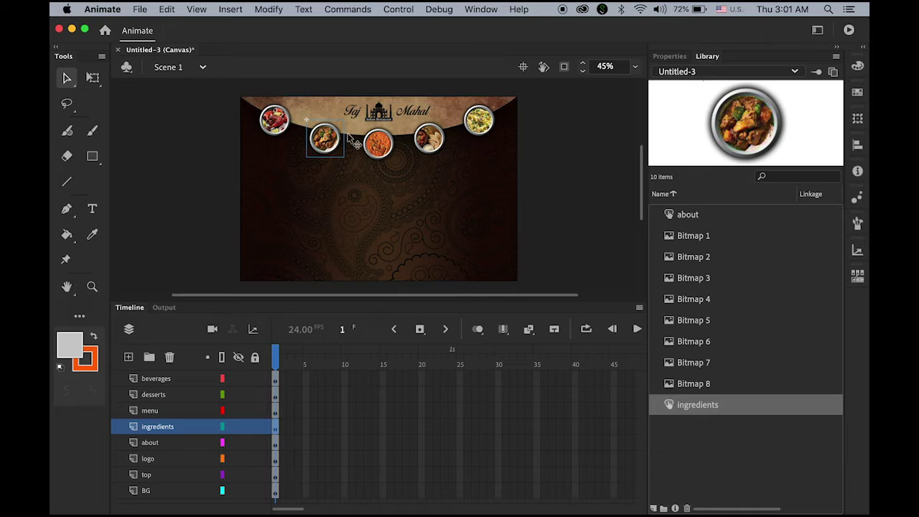
click(669, 56)
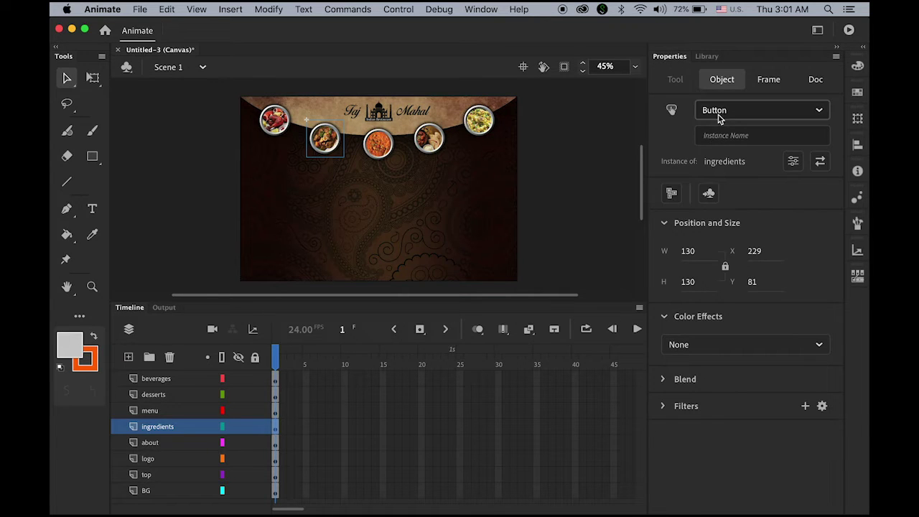
click(740, 137)
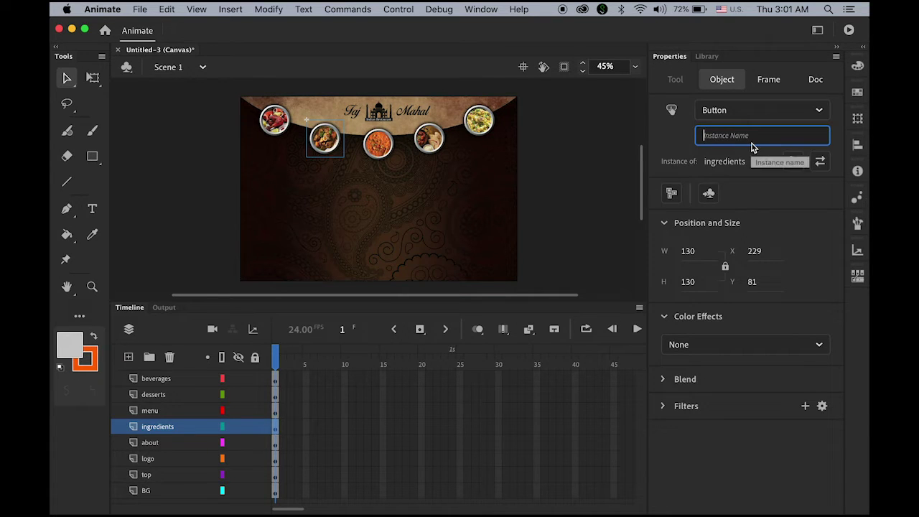
text(ingredients_btn)
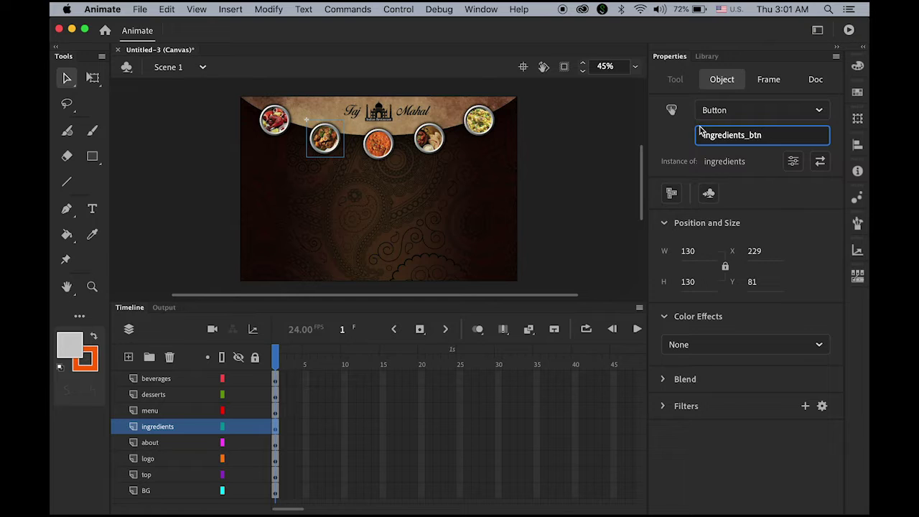
key(Return)
click(581, 189)
click(324, 140)
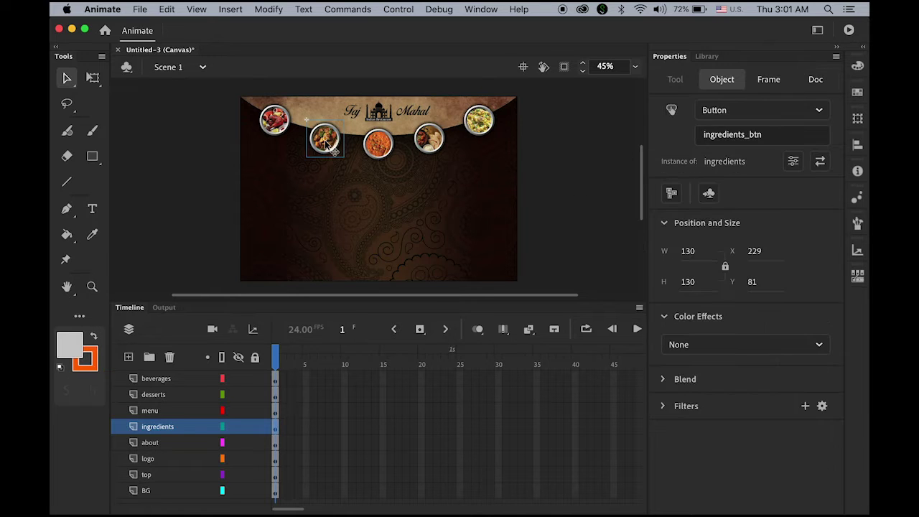
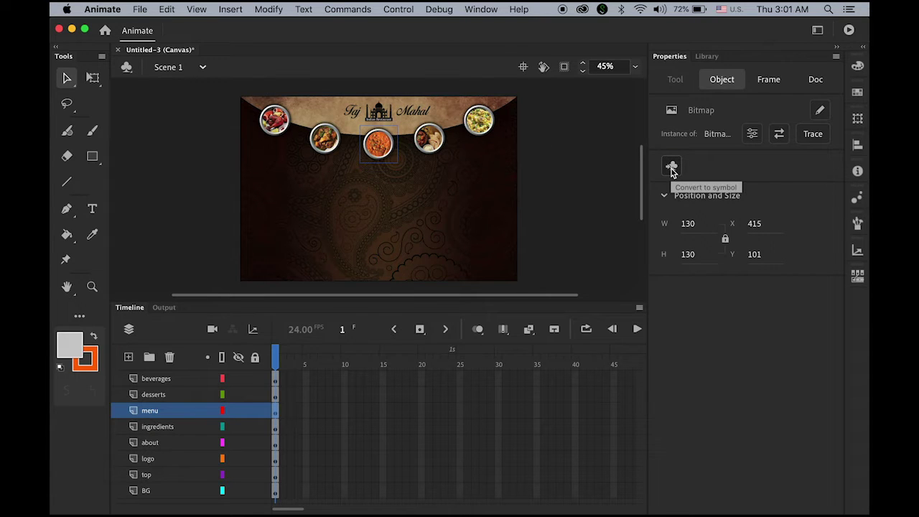
Convert the middle dish on the menu layer to a Button symbol named "menu"
click(672, 167)
text(menu)
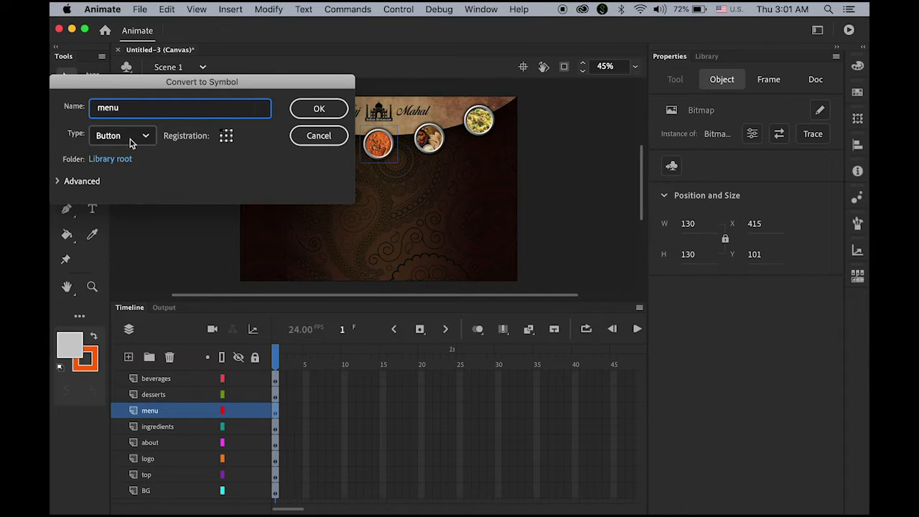
click(318, 109)
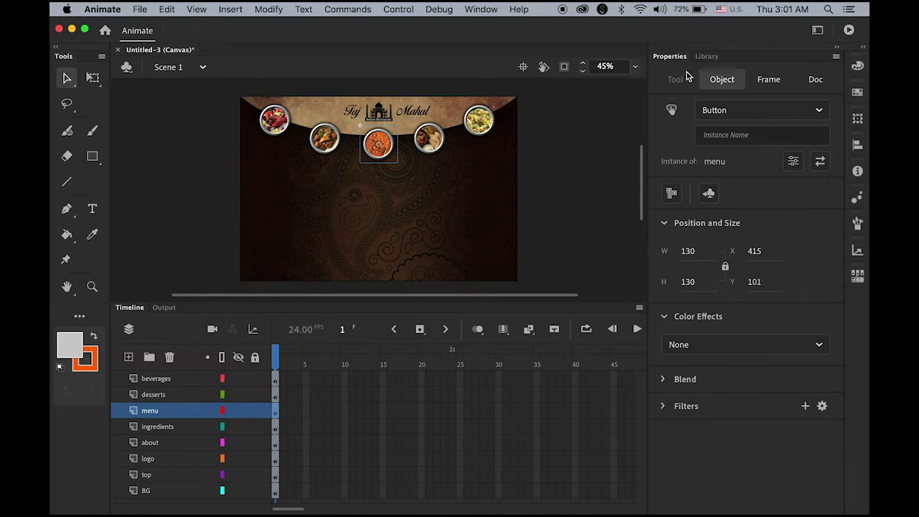
Open the menu button symbol for editing and insert a keyframe on its Down frame
click(707, 56)
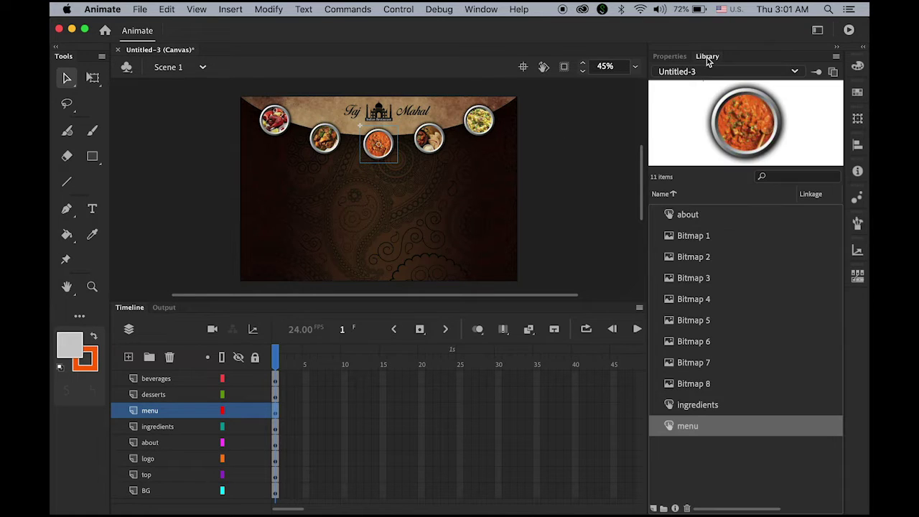
double_click(668, 428)
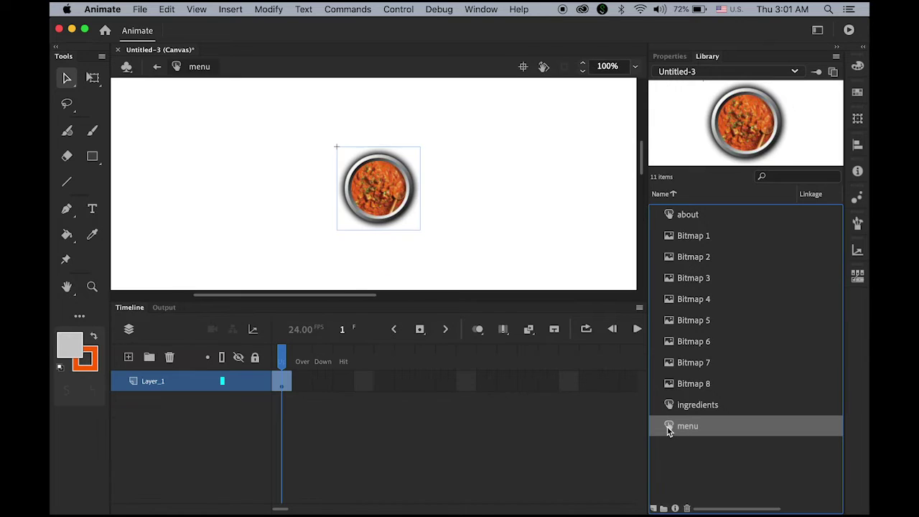
click(327, 387)
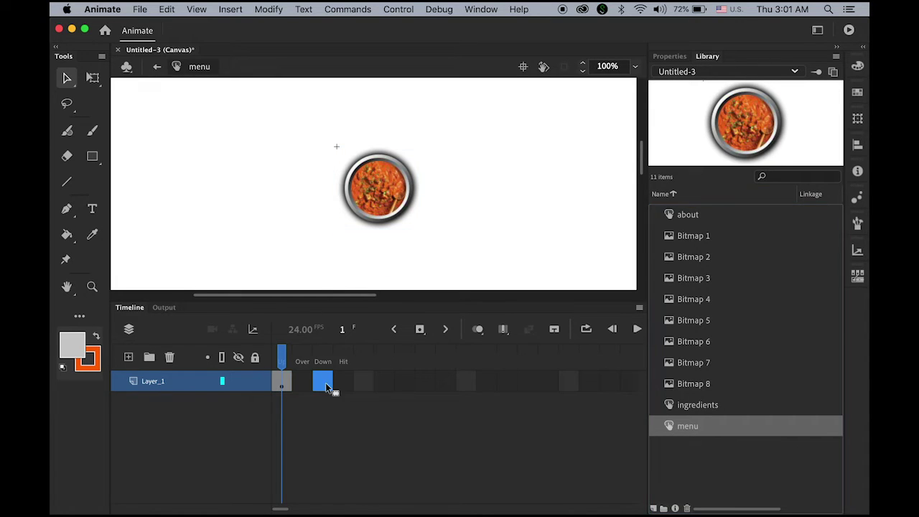
click(421, 330)
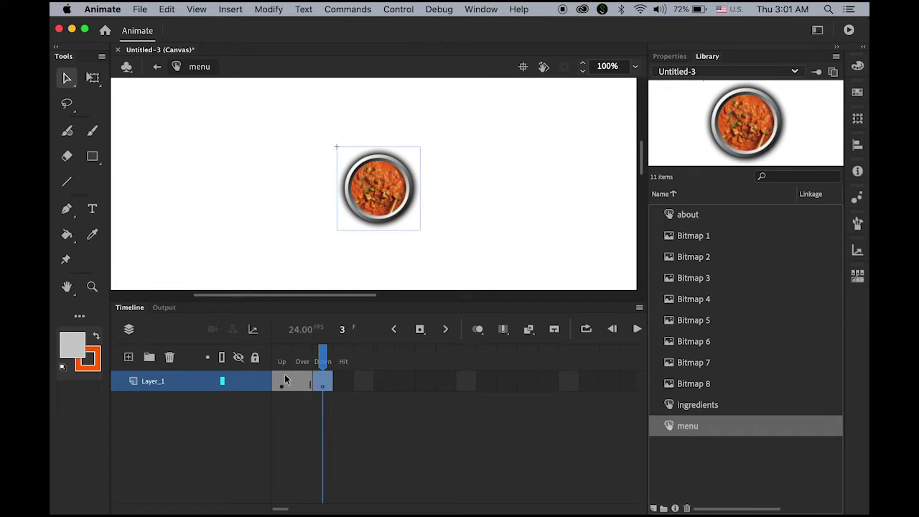
Add a new layer to the menu button and insert a keyframe on its Over frame
click(129, 357)
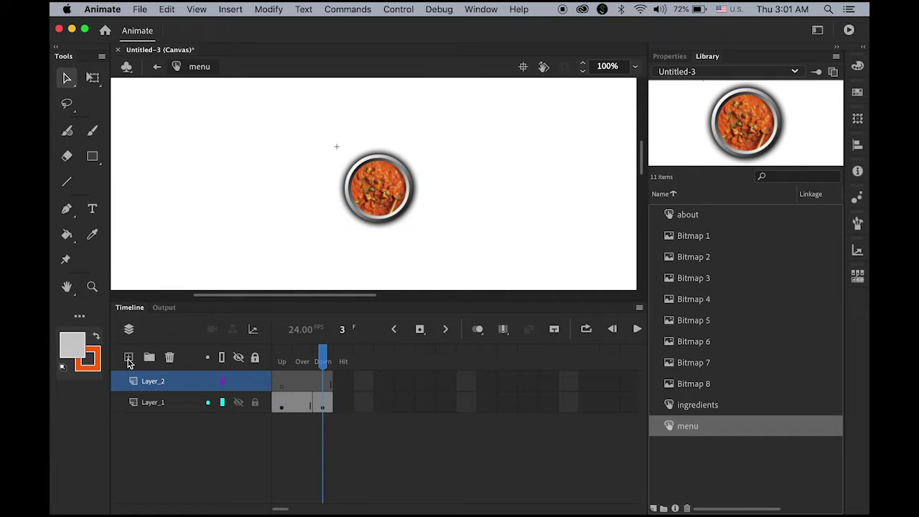
click(301, 386)
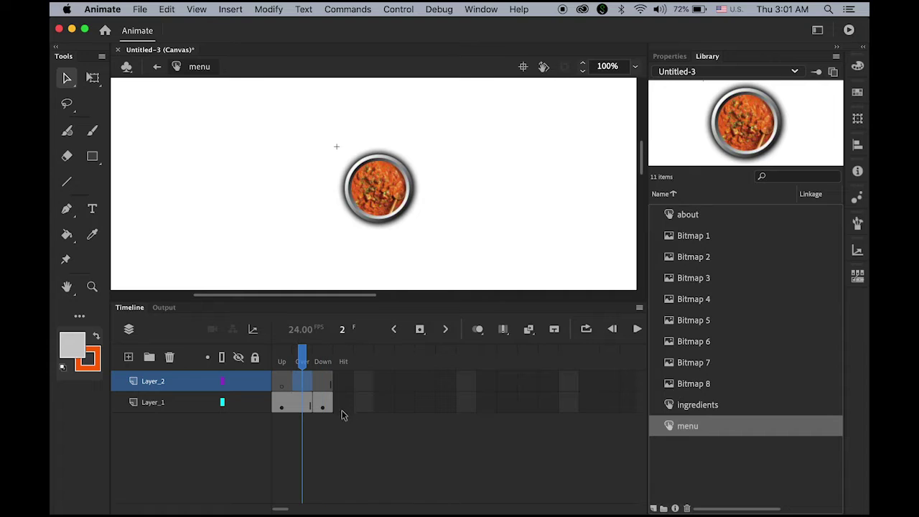
click(421, 330)
Add the text "Menu" centred just beneath the dish on the Over frame, its box fitted to the word, and return to Scene 1
click(92, 209)
drag(346, 231, 414, 247)
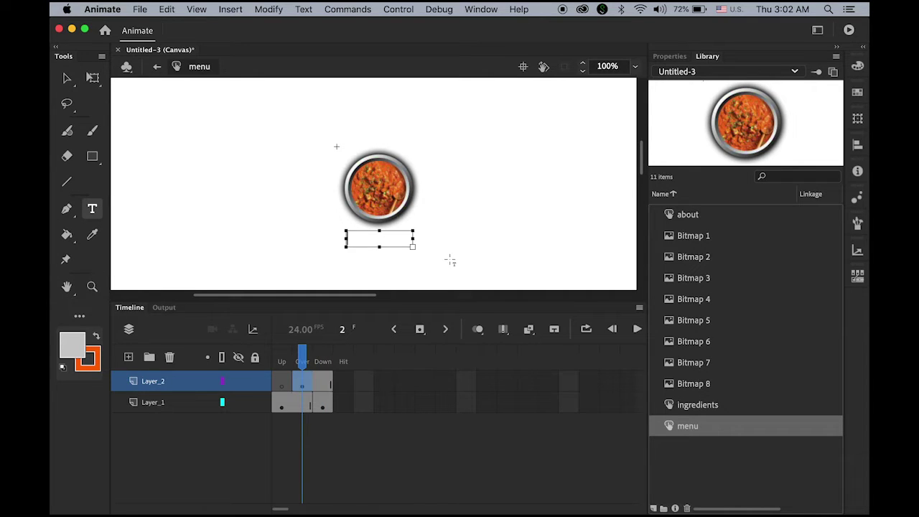
text(Menu)
click(67, 78)
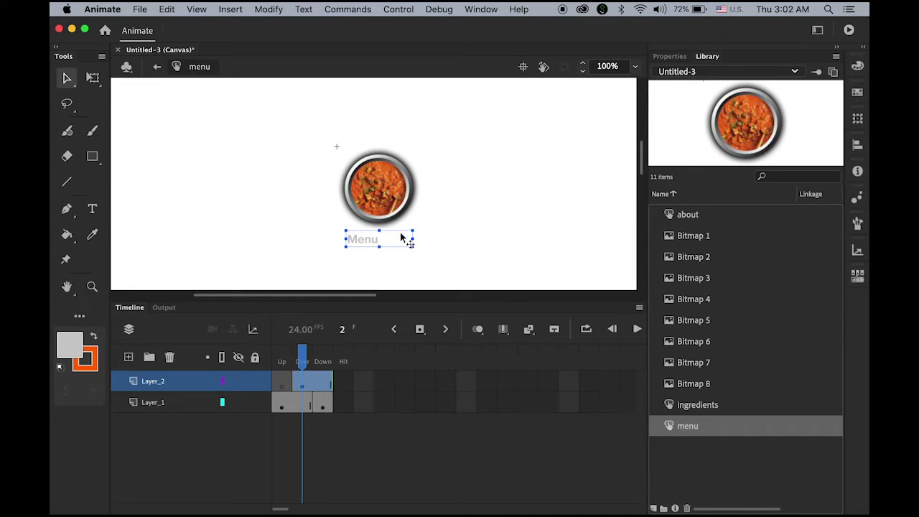
drag(410, 242, 381, 240)
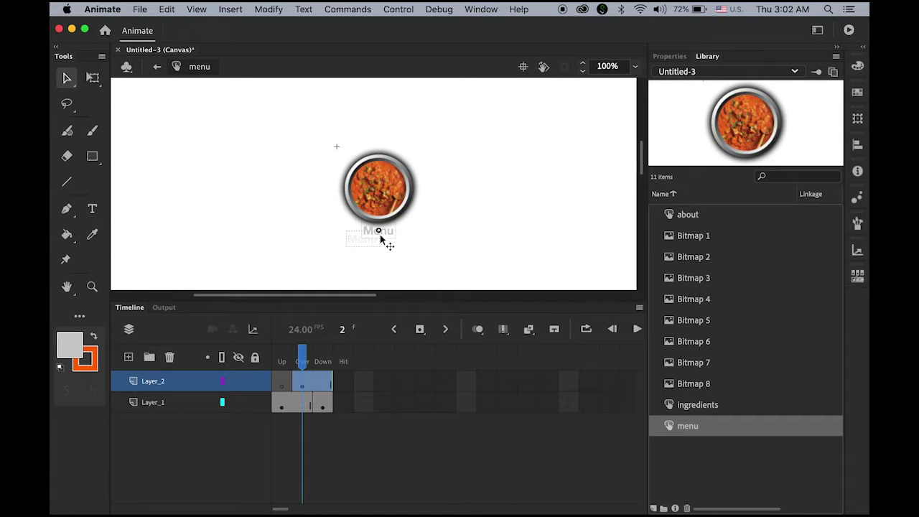
key(Down)
key(Down)
key(Down)
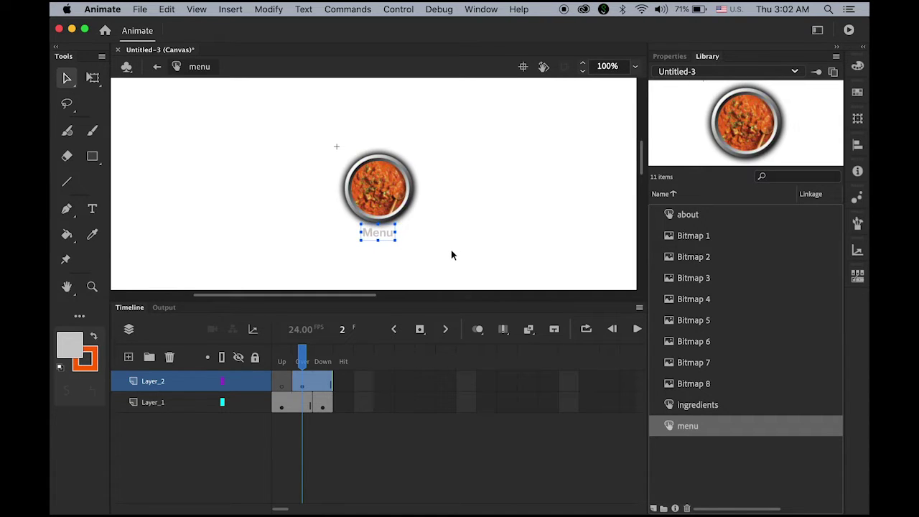
key(Left)
key(Right)
click(452, 255)
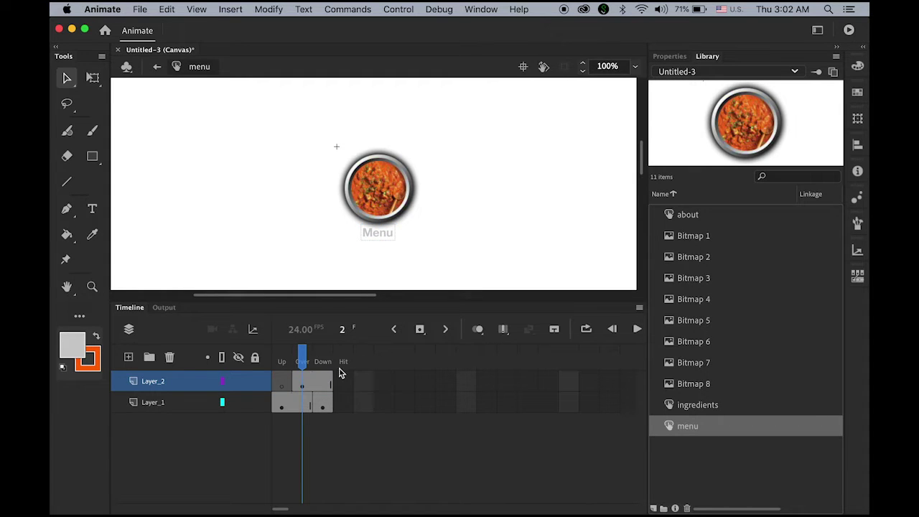
click(159, 68)
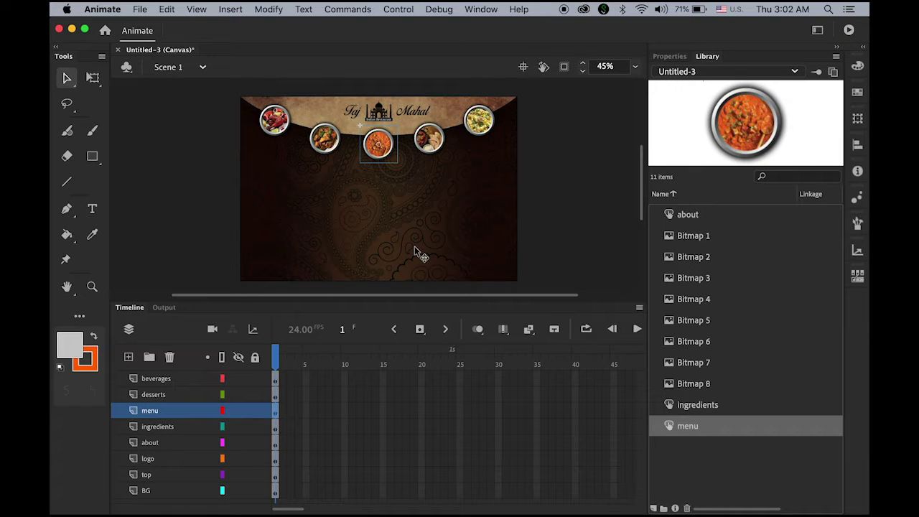
Give the menu button on the stage the instance name "menu_btn"
click(672, 57)
click(732, 137)
text(me)
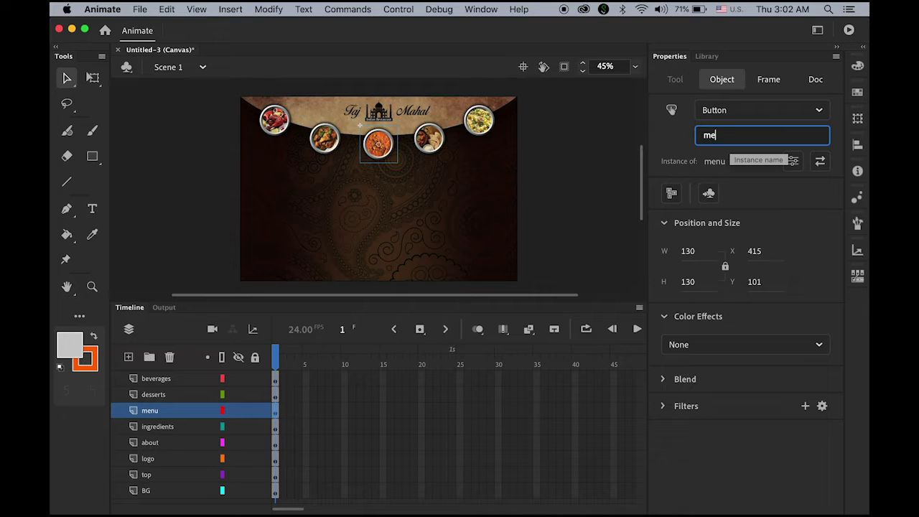
text(nu_btn)
click(575, 189)
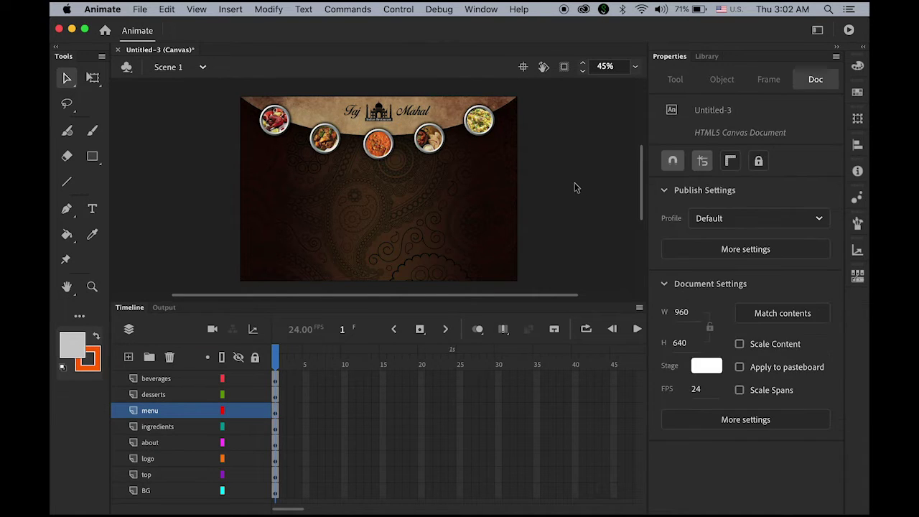
Convert the dish on the desserts layer to a Button symbol named "desserts"
click(447, 149)
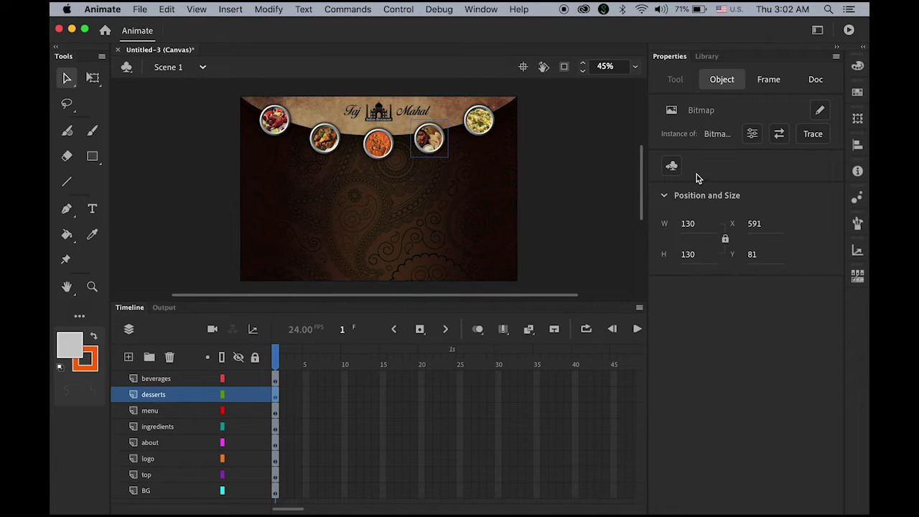
click(670, 167)
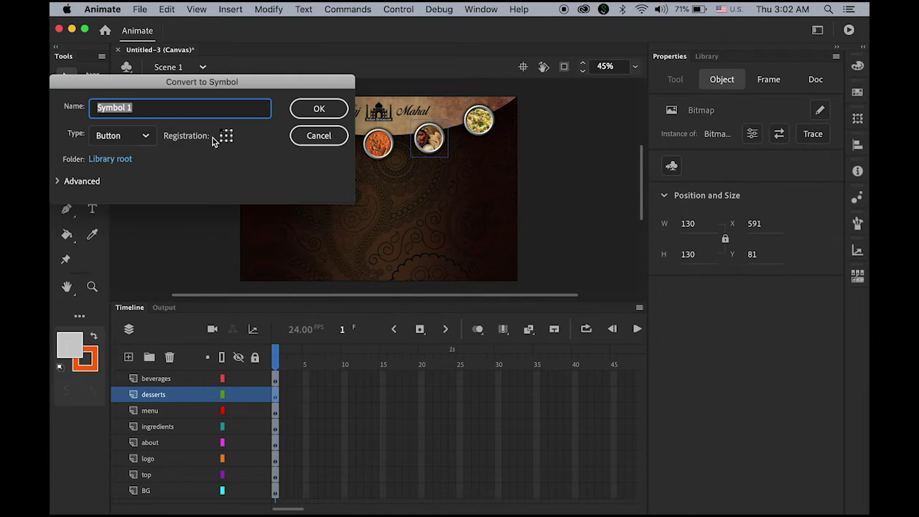
text(desserts)
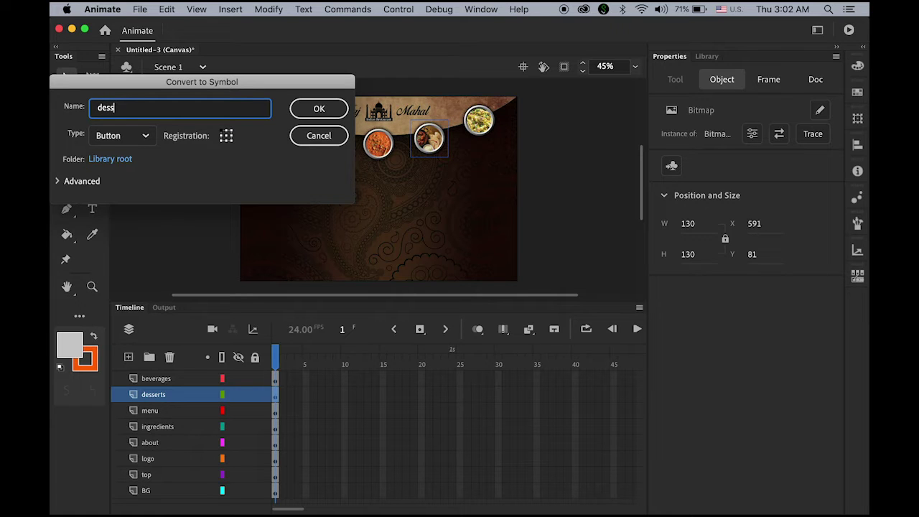
click(142, 136)
click(120, 192)
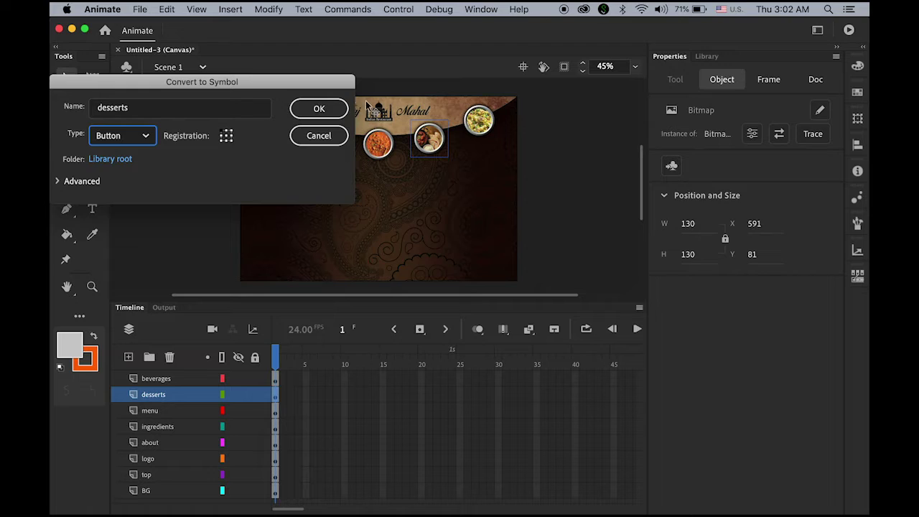
click(326, 108)
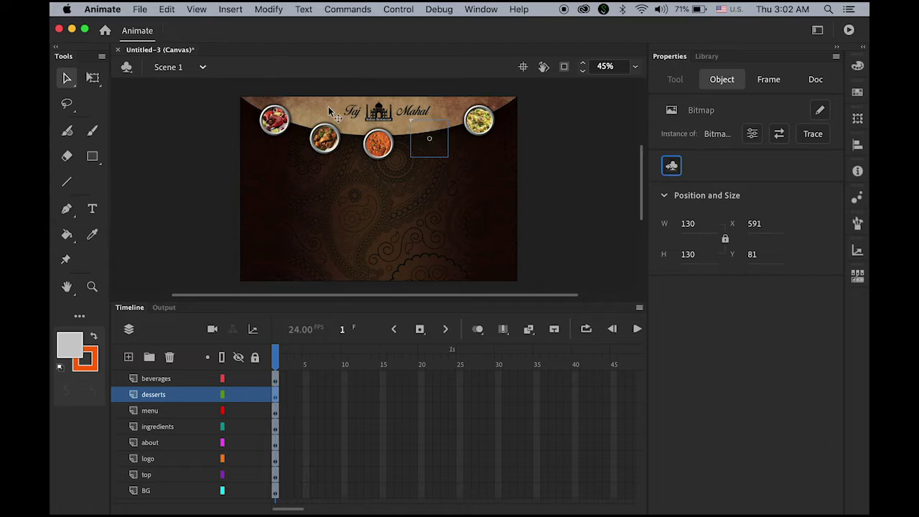
Open the desserts button symbol for editing and insert a keyframe on its Down frame
click(708, 57)
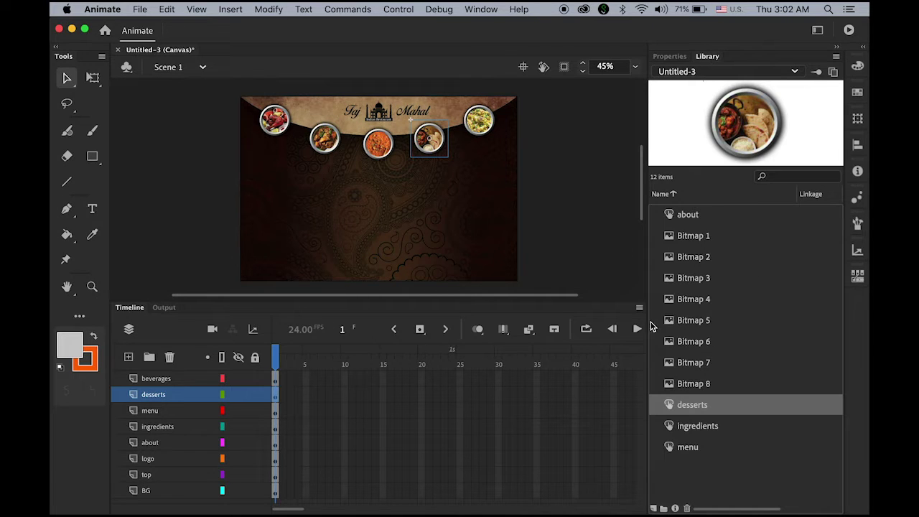
double_click(670, 406)
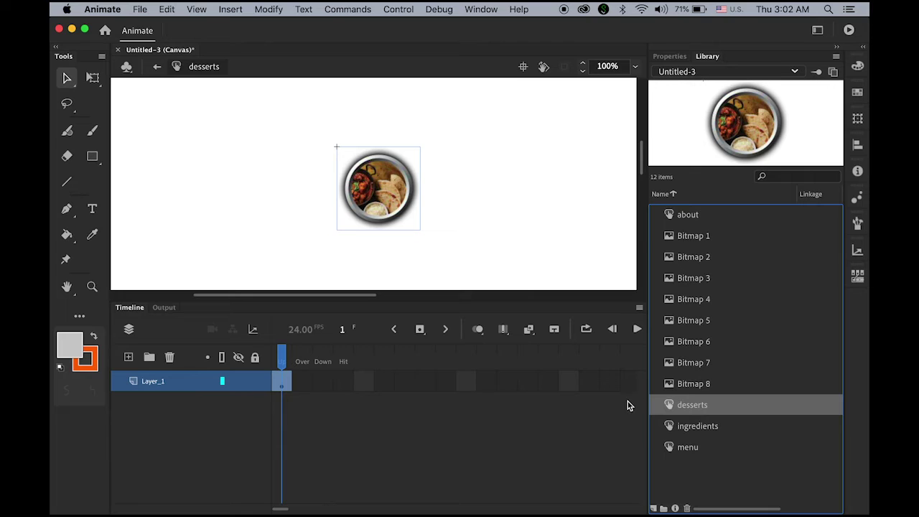
click(321, 383)
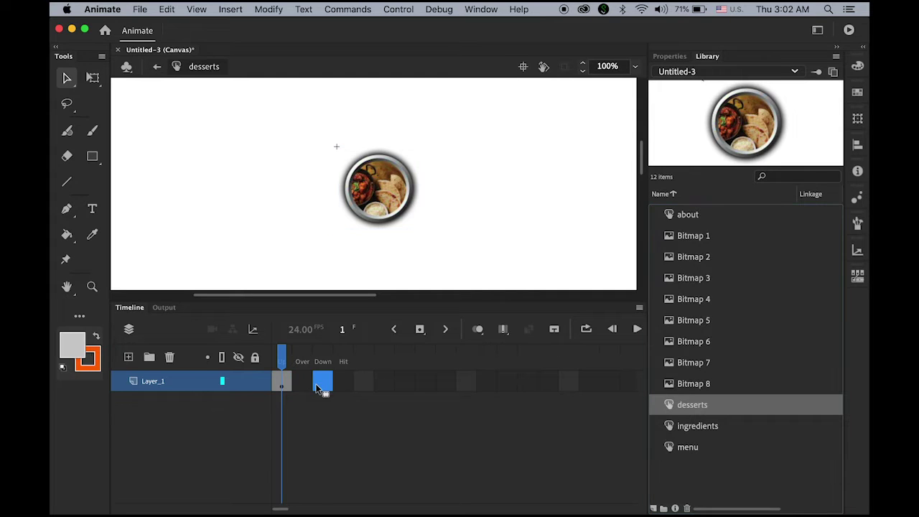
click(421, 329)
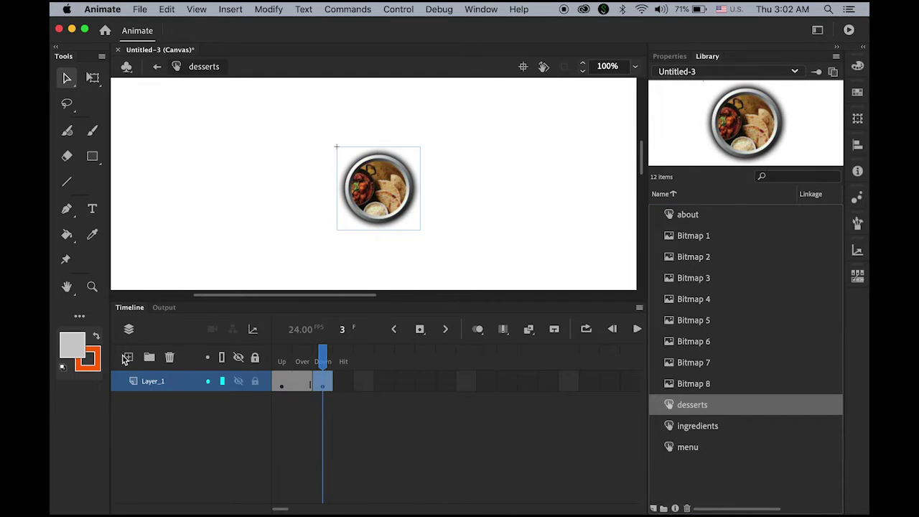
Add a new layer to the desserts button and insert a keyframe on its Over frame
click(128, 358)
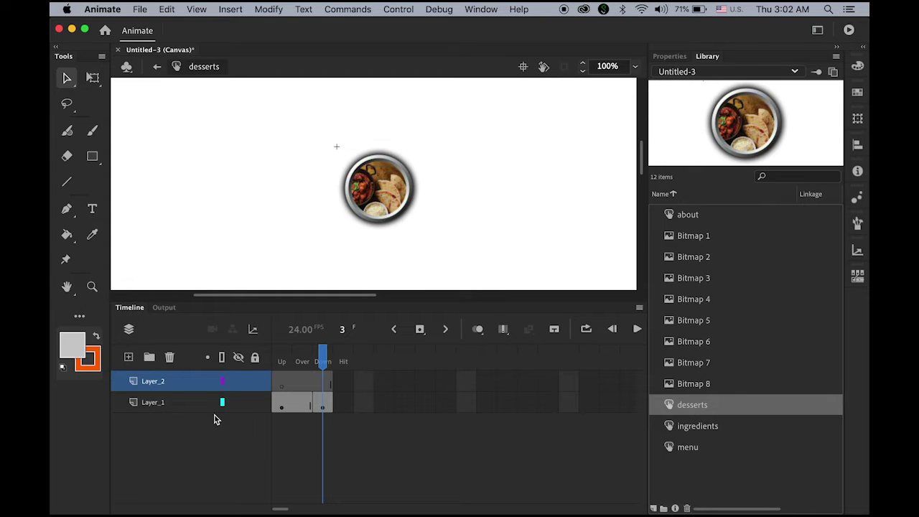
click(302, 382)
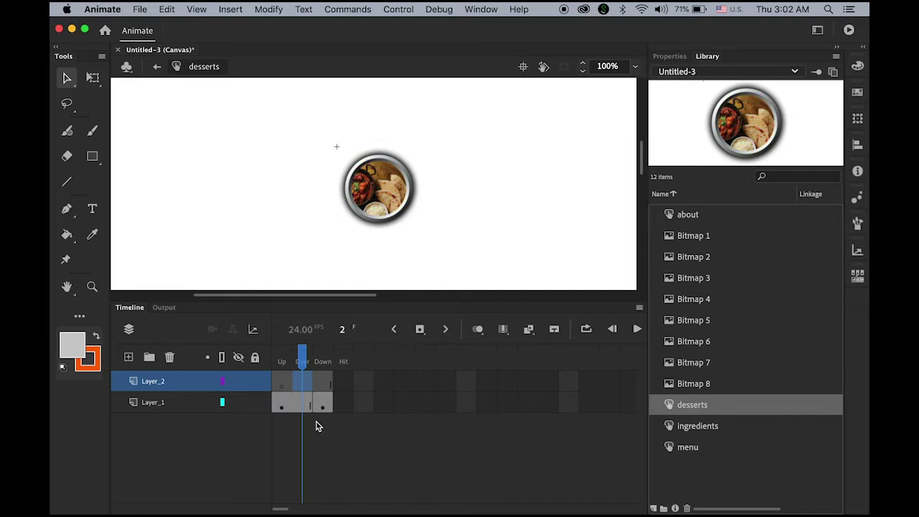
click(420, 329)
Add the text "Desserts" centred just beneath the dish on the Over frame, its box fitted to the word, and return to Scene 1
click(92, 209)
drag(378, 238, 446, 241)
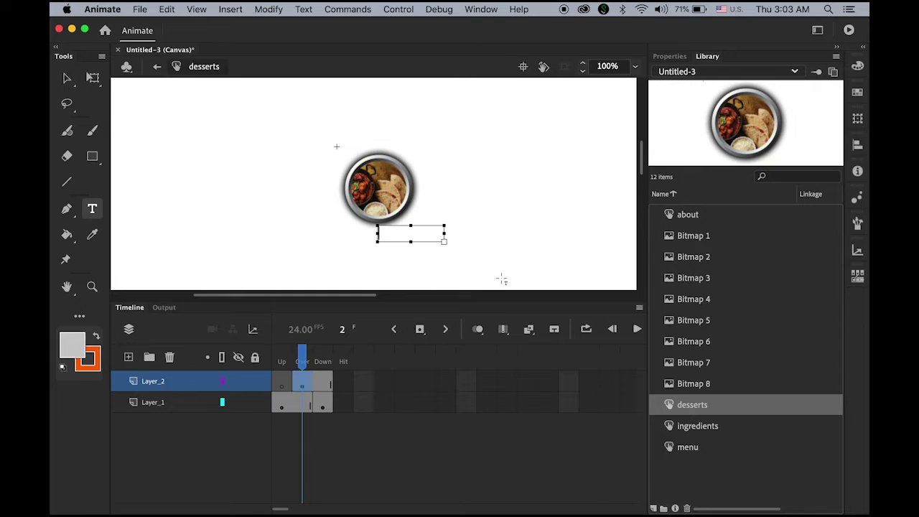
text(Desserts)
key(Escape)
drag(443, 234, 378, 235)
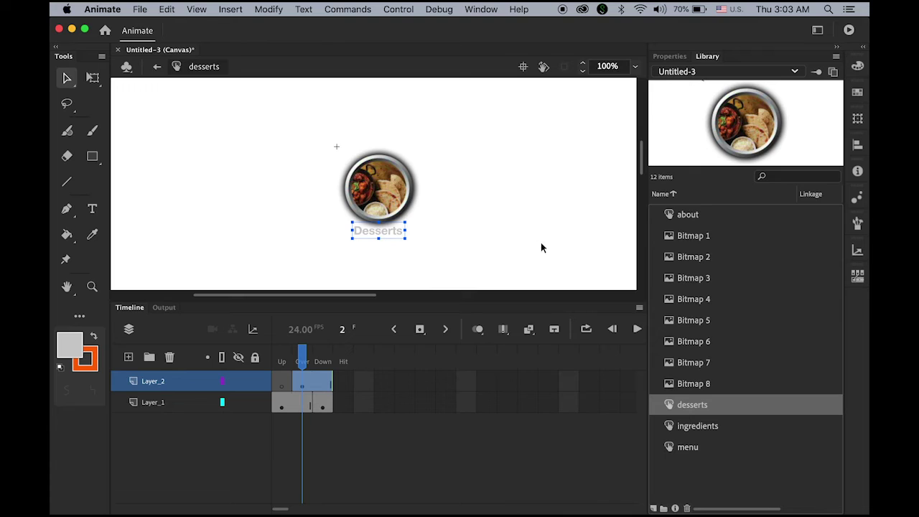
key(Down)
key(Down)
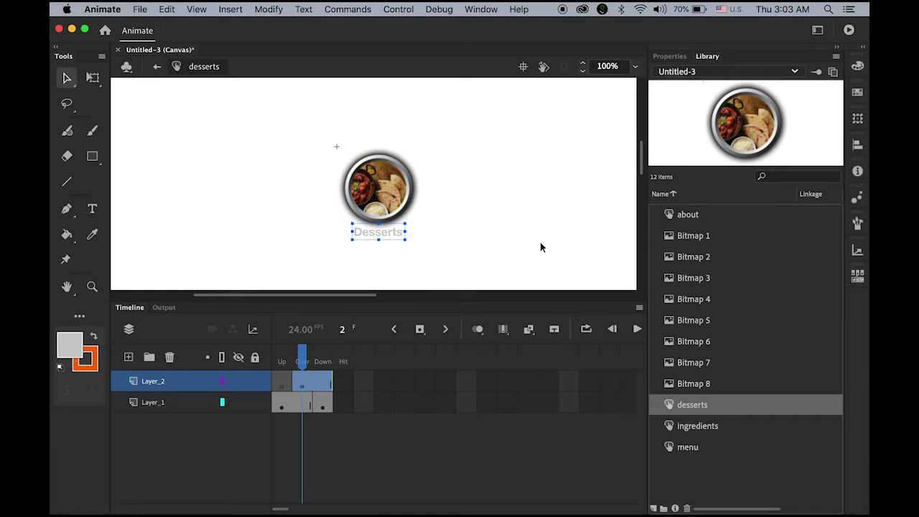
click(529, 234)
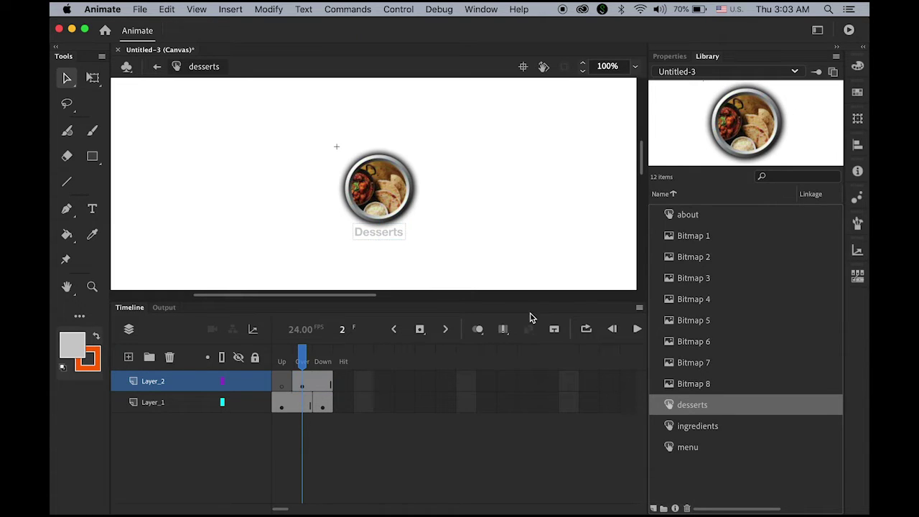
click(155, 68)
Give the desserts button on the stage the instance name "desserts_btn"
click(679, 56)
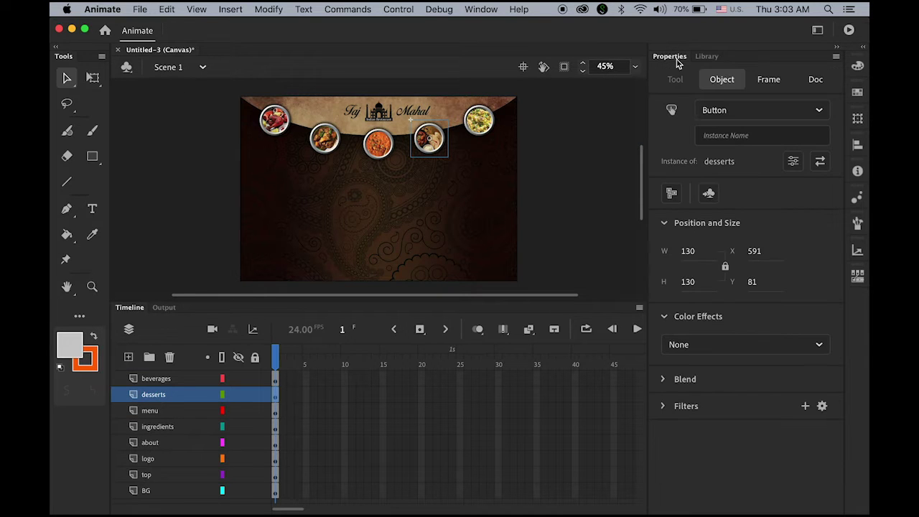
click(730, 135)
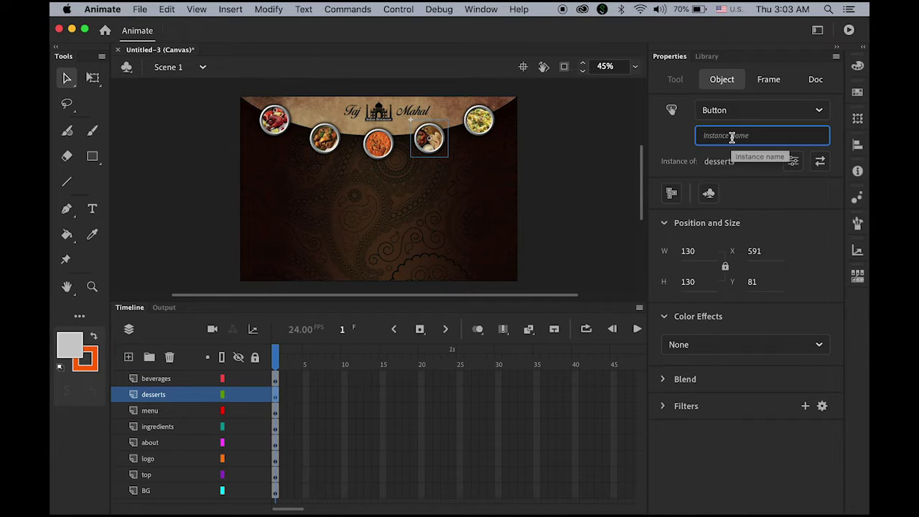
text(dessrerts_btn)
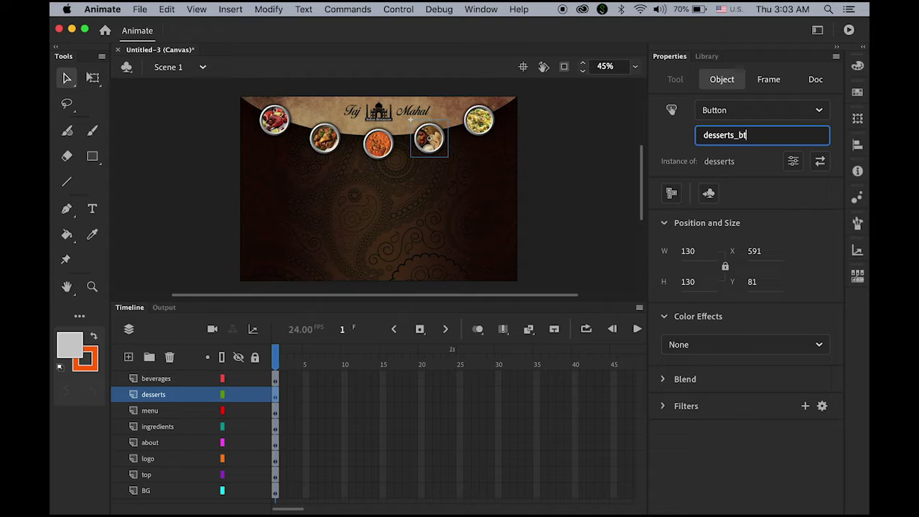
click(591, 199)
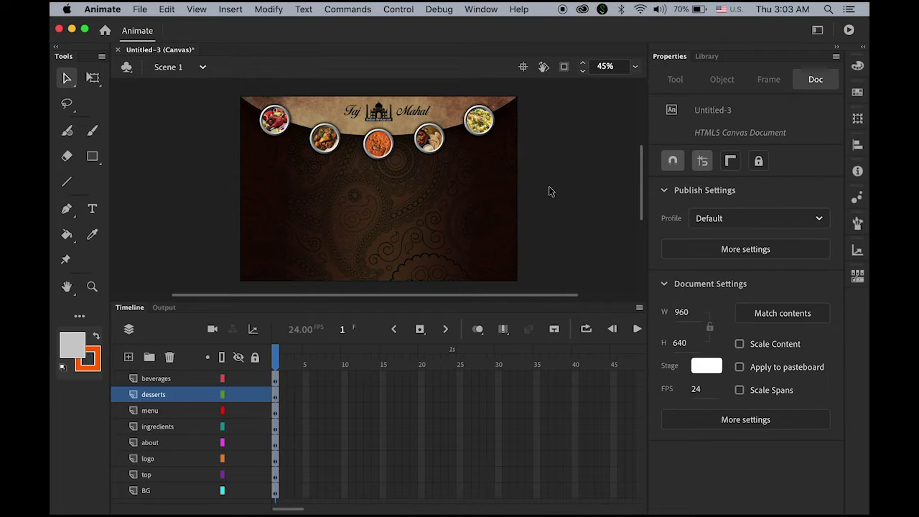
Convert the dish on the beverages layer to a Button symbol named "beverages"
click(495, 127)
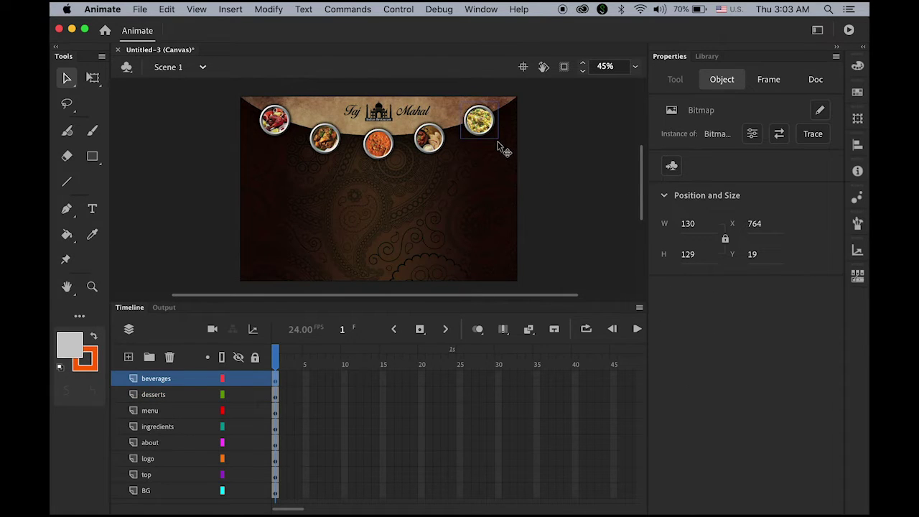
click(671, 166)
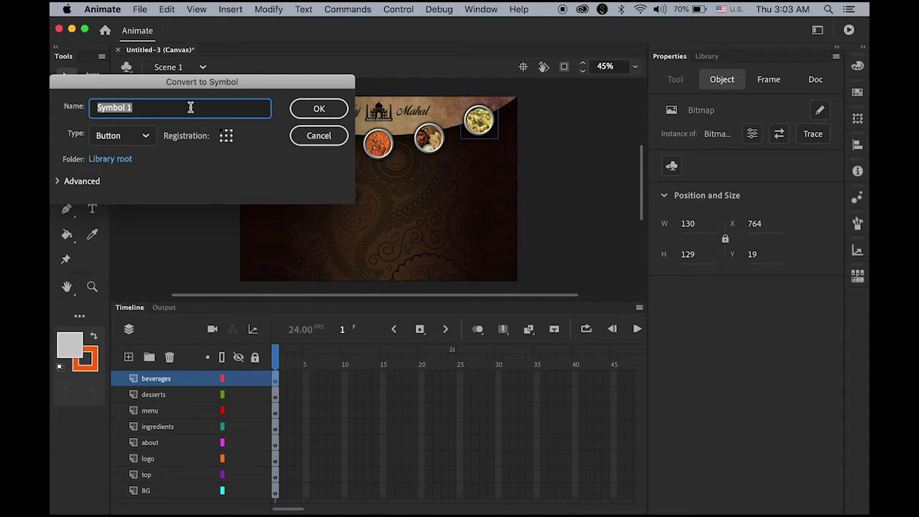
text(beverages)
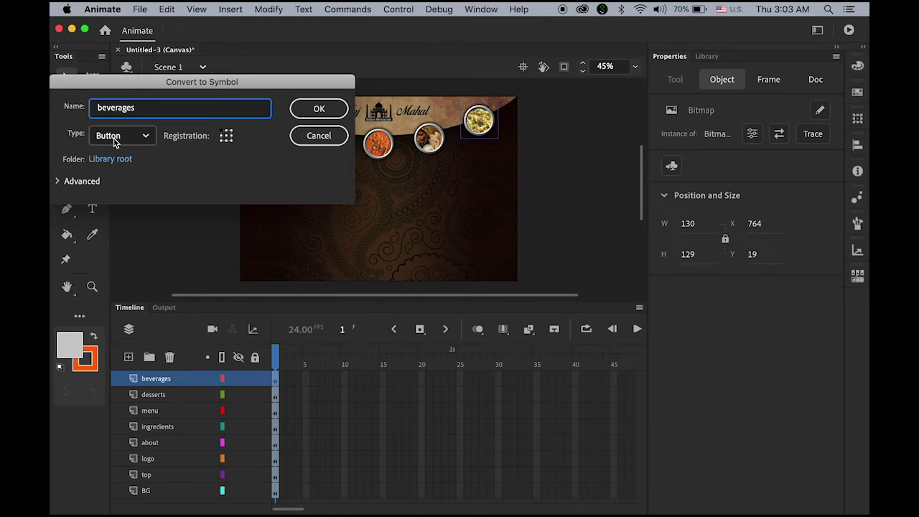
click(316, 102)
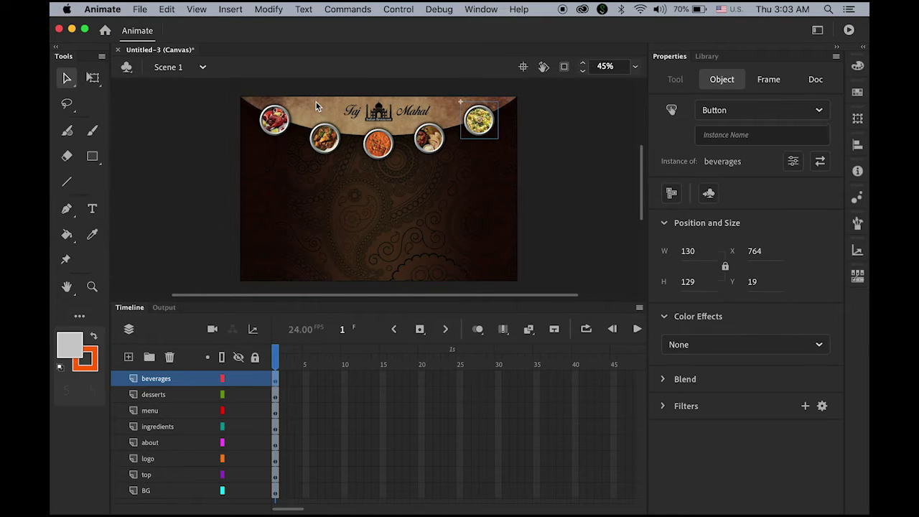
Open the beverages button symbol for editing and insert a keyframe on its Down frame
click(717, 58)
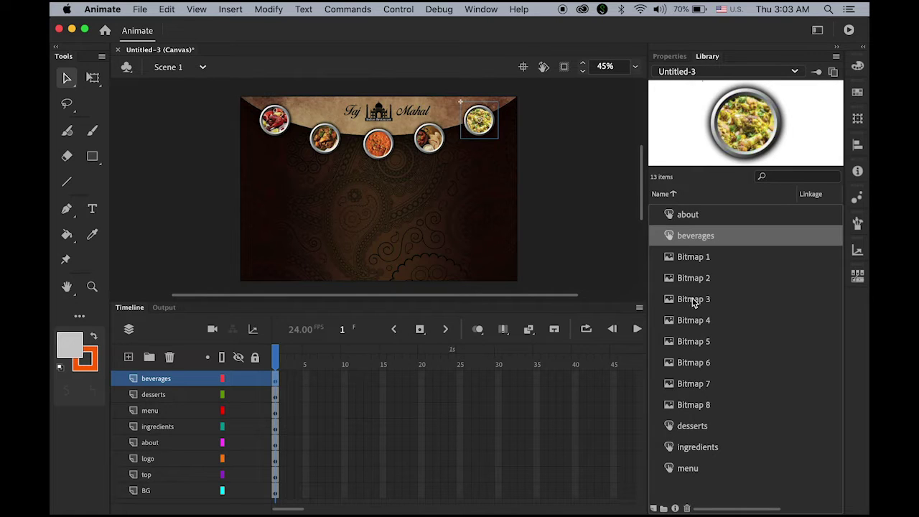
double_click(669, 236)
click(326, 383)
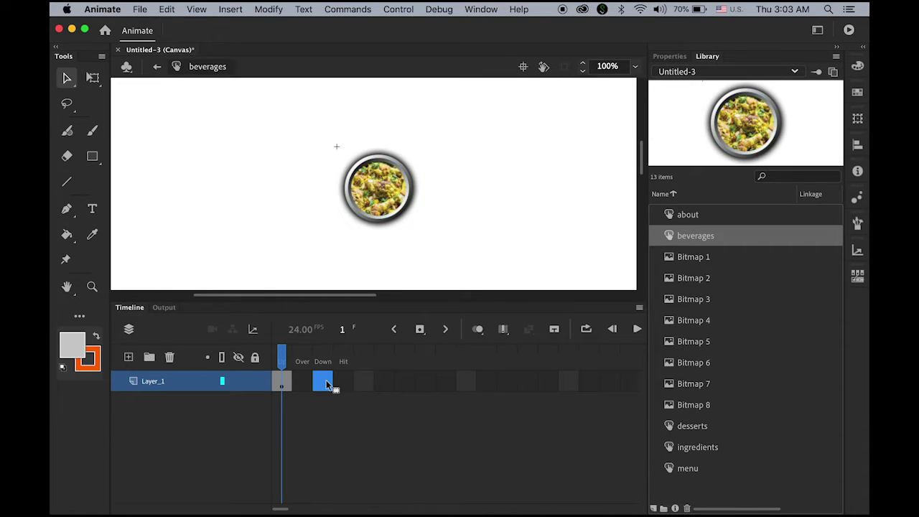
click(420, 329)
click(293, 421)
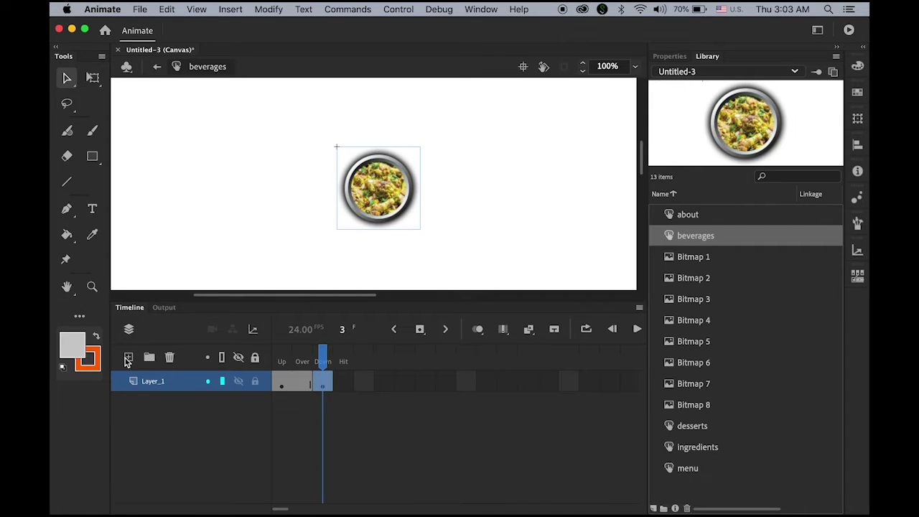
Add a new layer to the beverages button and insert a keyframe on its Over frame
click(128, 357)
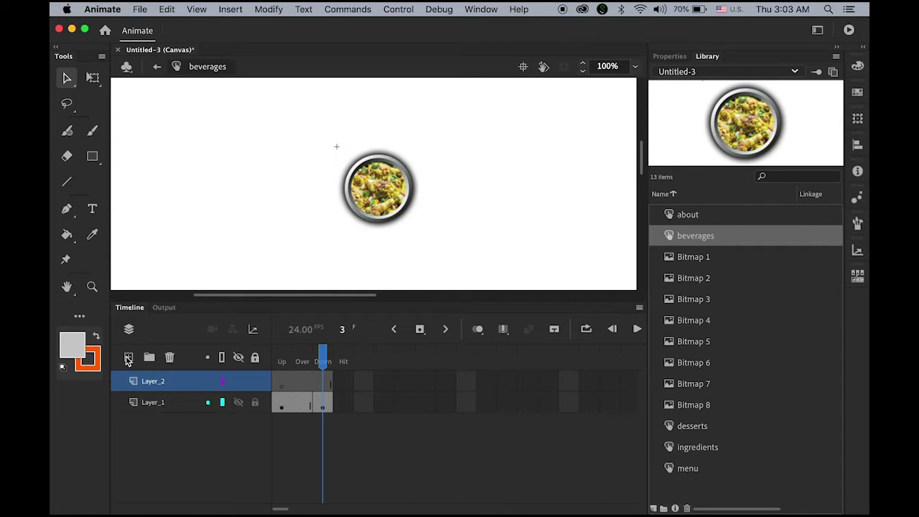
click(302, 385)
click(420, 331)
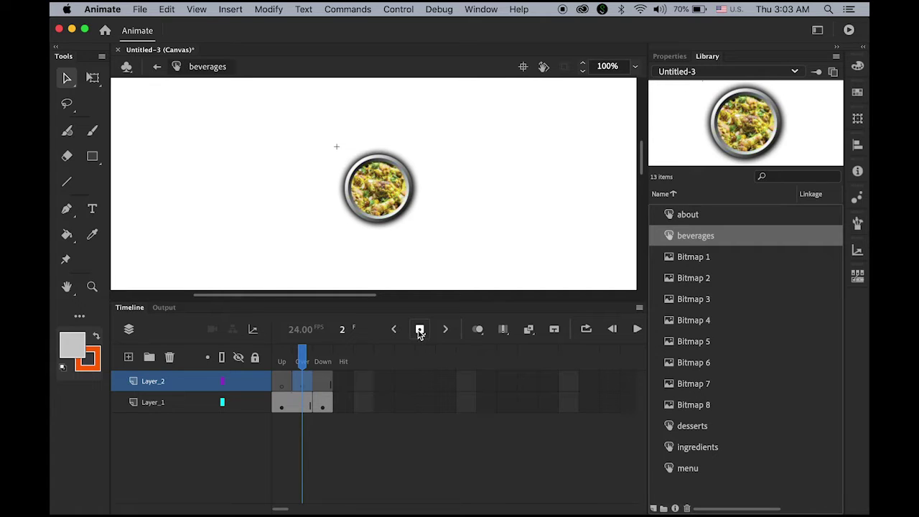
Add the text "Beverages" centred beneath the dish on the Over frame, with its text box narrowed to fit the word
click(92, 208)
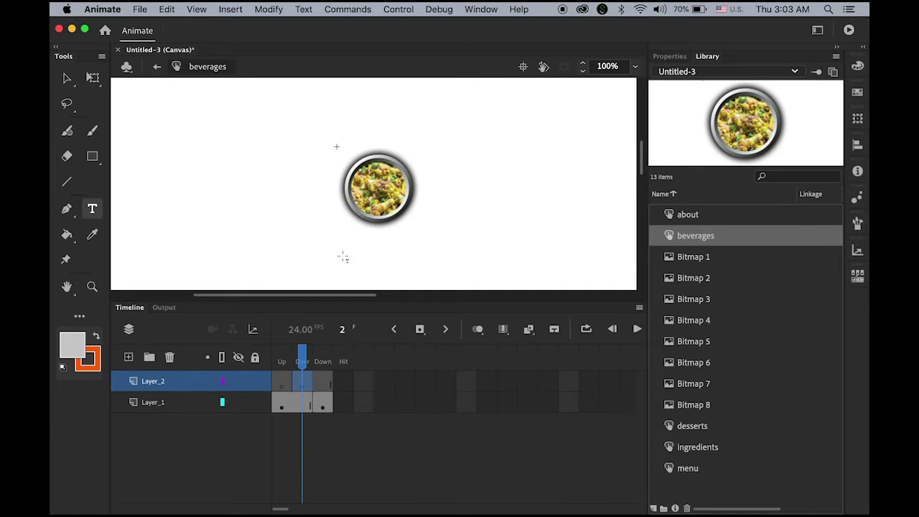
click(362, 236)
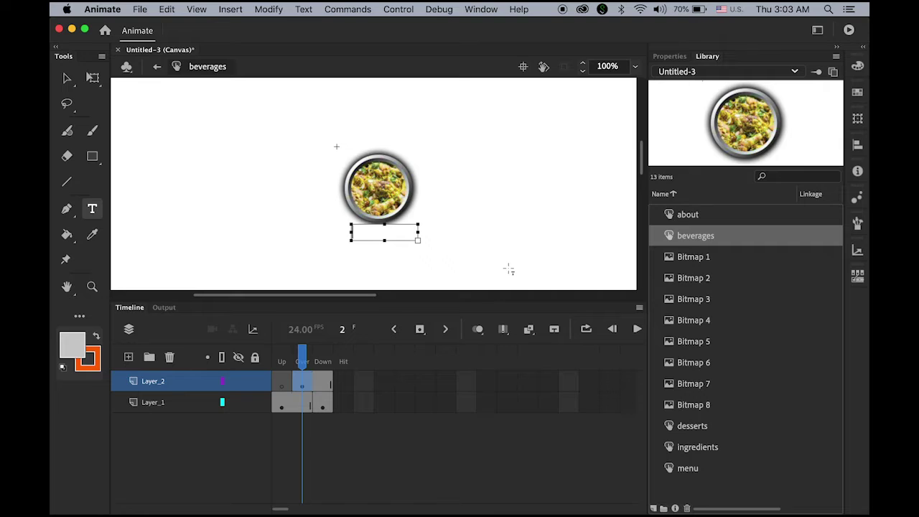
text(Beverages)
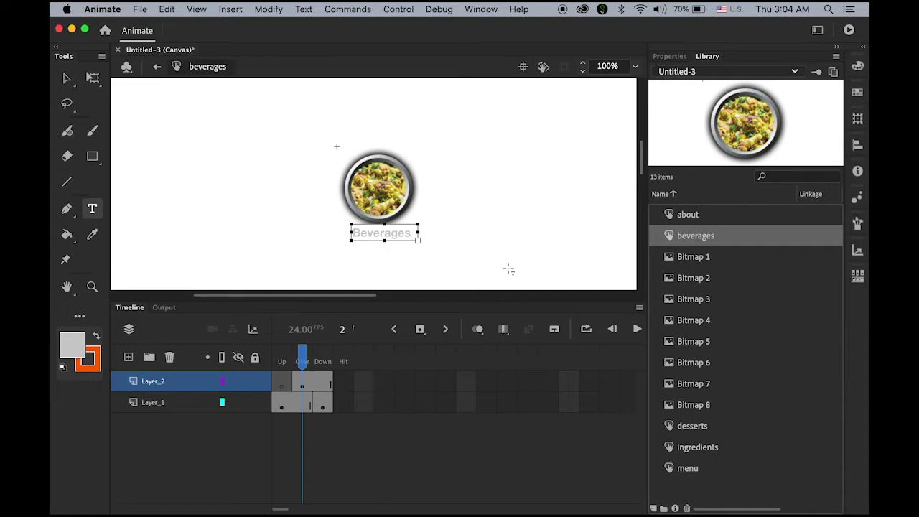
click(72, 79)
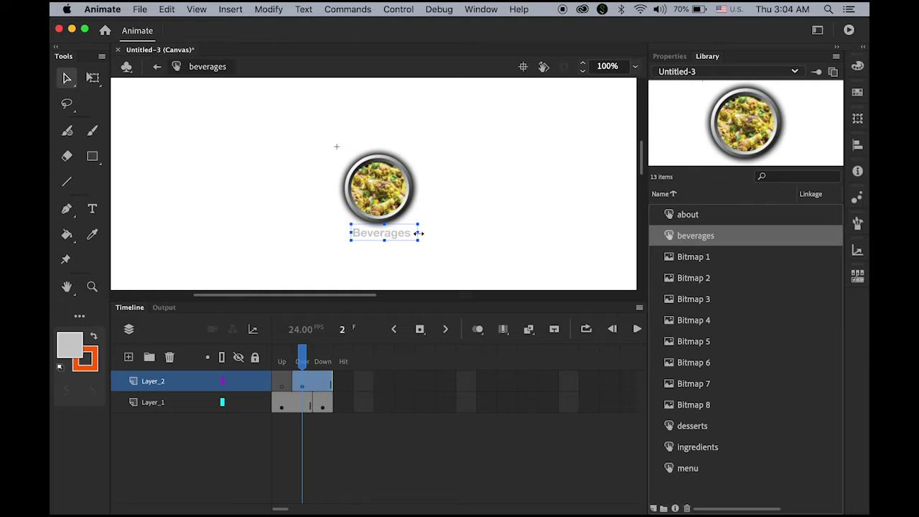
drag(418, 234, 383, 236)
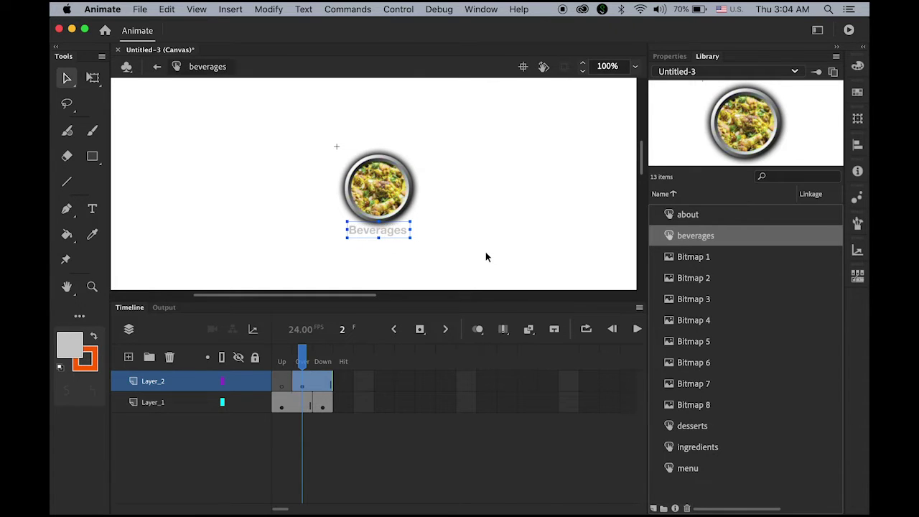
Nudge the "Beverages" label slightly down and right beneath the dish, and return to Scene 1
key(Down)
key(Down)
key(Down)
key(Right)
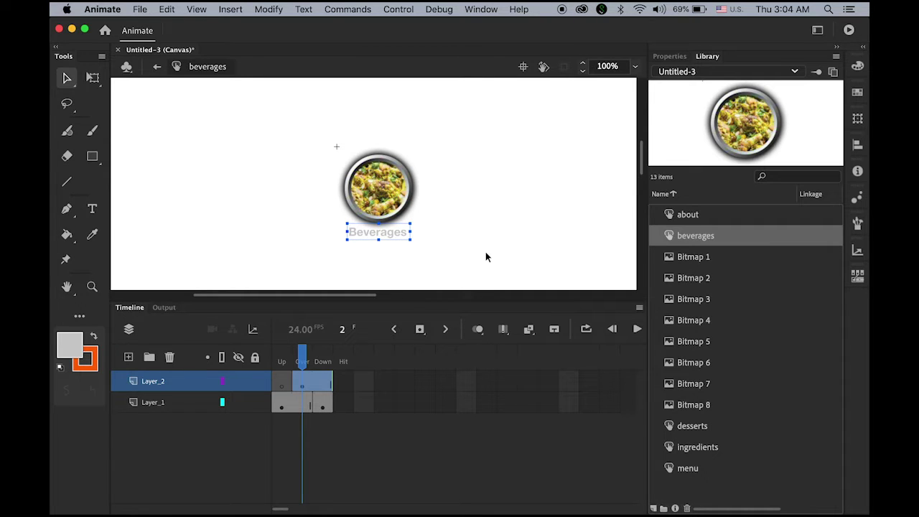
click(158, 66)
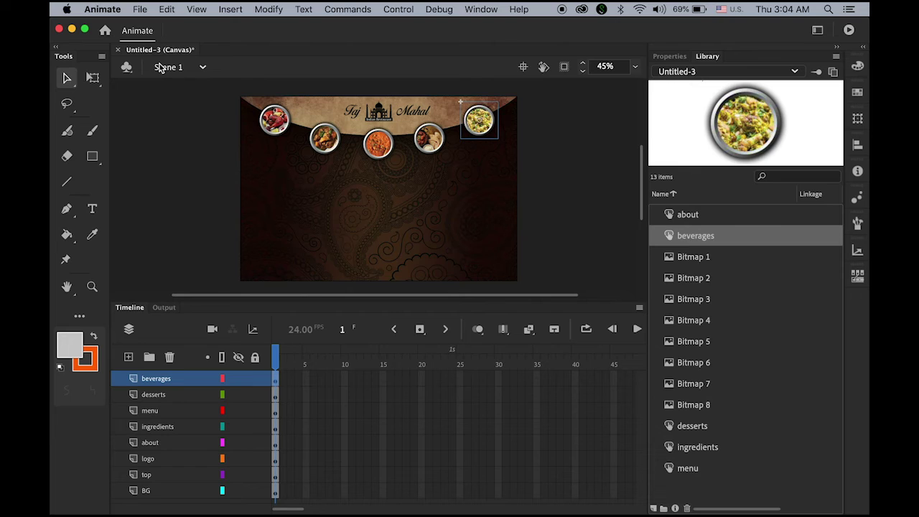
Give the beverages button on the stage the instance name "beverages_btn"
click(674, 58)
click(749, 137)
text(beverages)
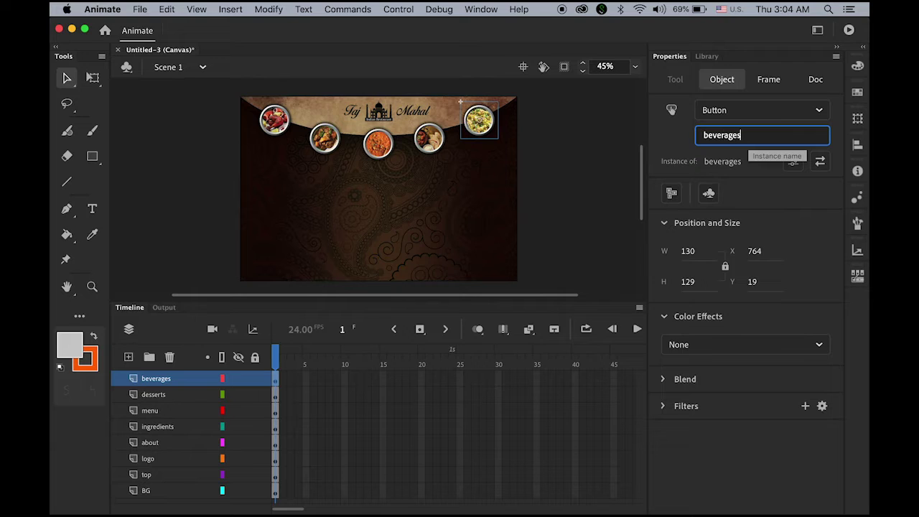
text(_btn)
key(Return)
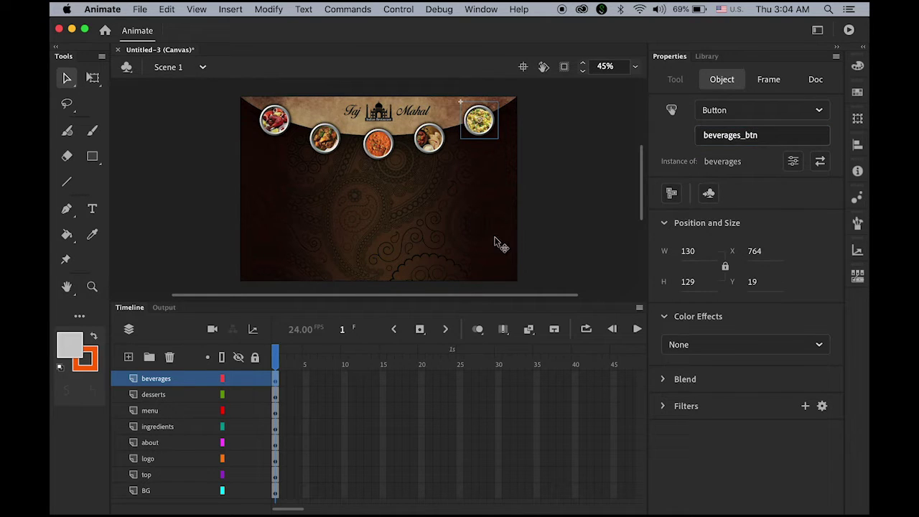
click(581, 216)
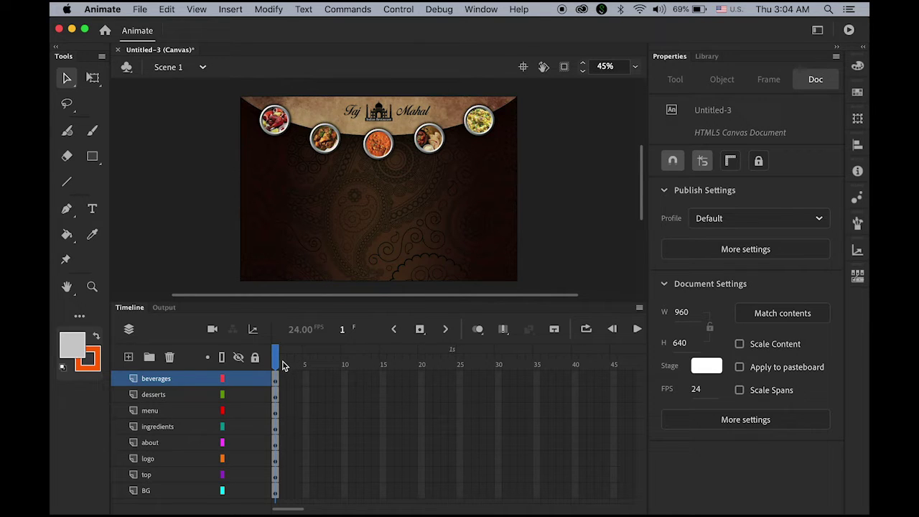
Set the document's frame rate to 10 fps
click(303, 230)
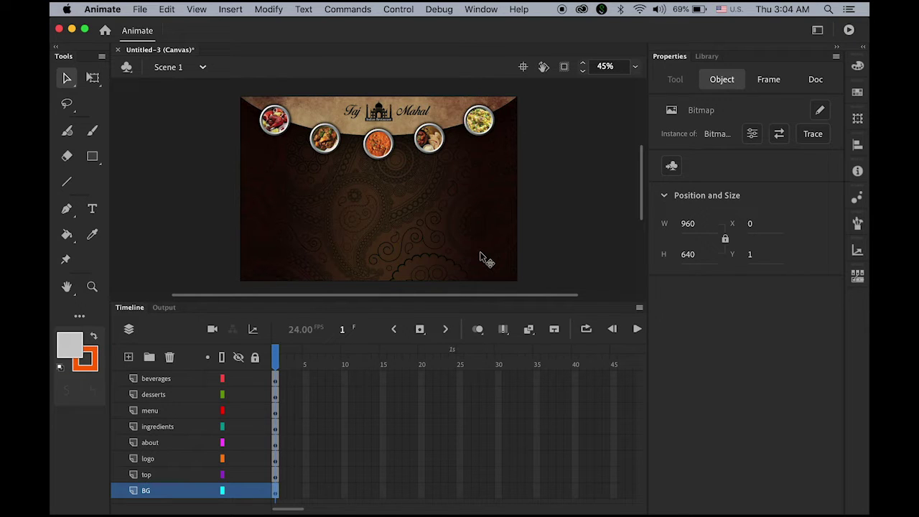
click(578, 202)
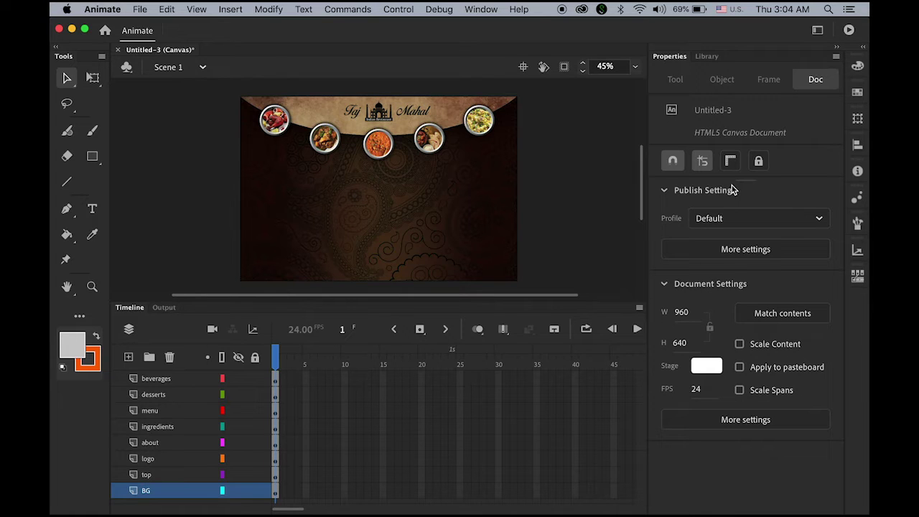
click(696, 391)
text(10)
key(Return)
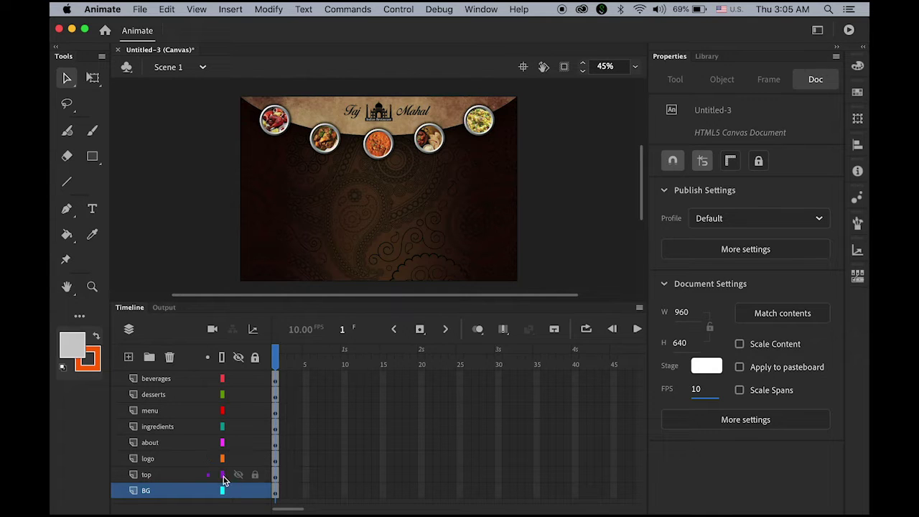
Create classic tweens on all layers from frame 1 to frame 10, with keyframes on frame 10
shift+click(158, 385)
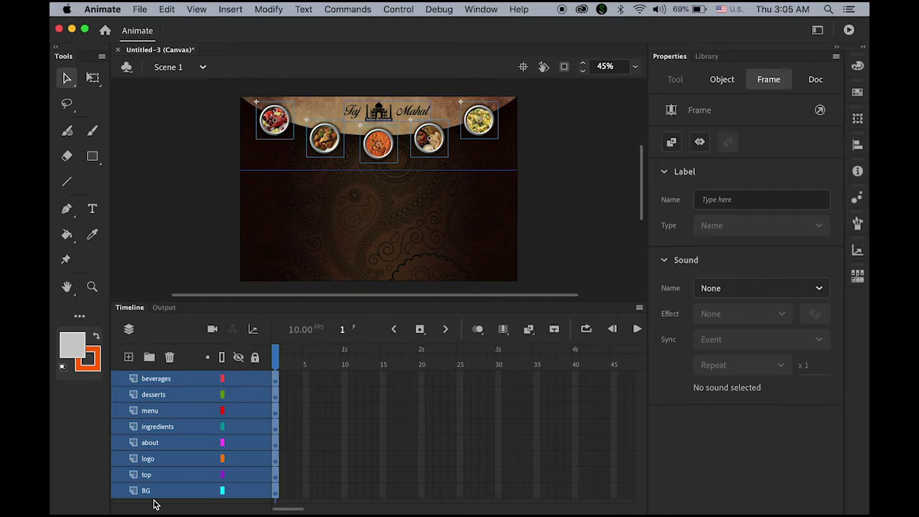
click(231, 8)
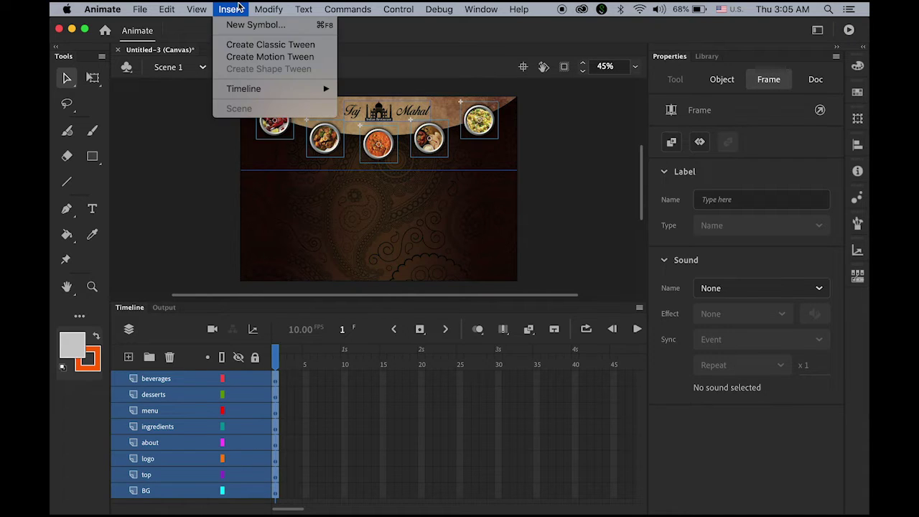
click(247, 45)
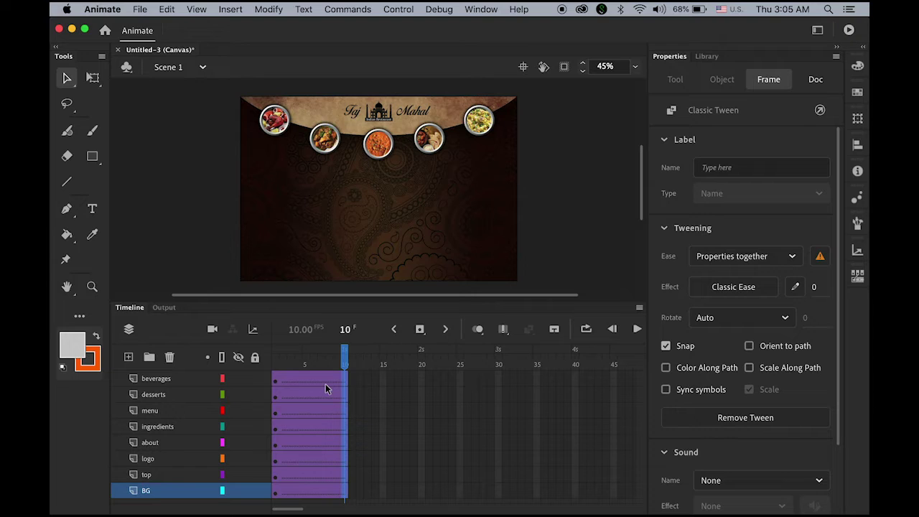
click(421, 329)
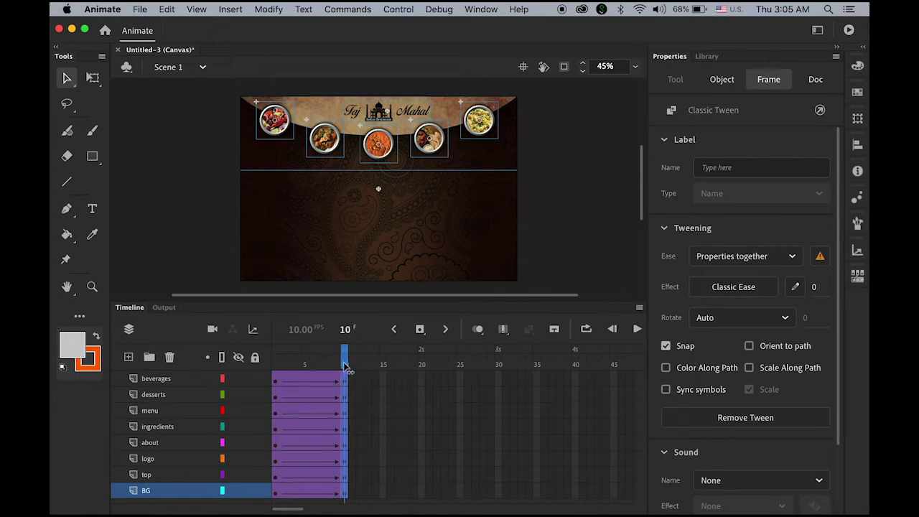
drag(345, 365, 273, 379)
click(433, 402)
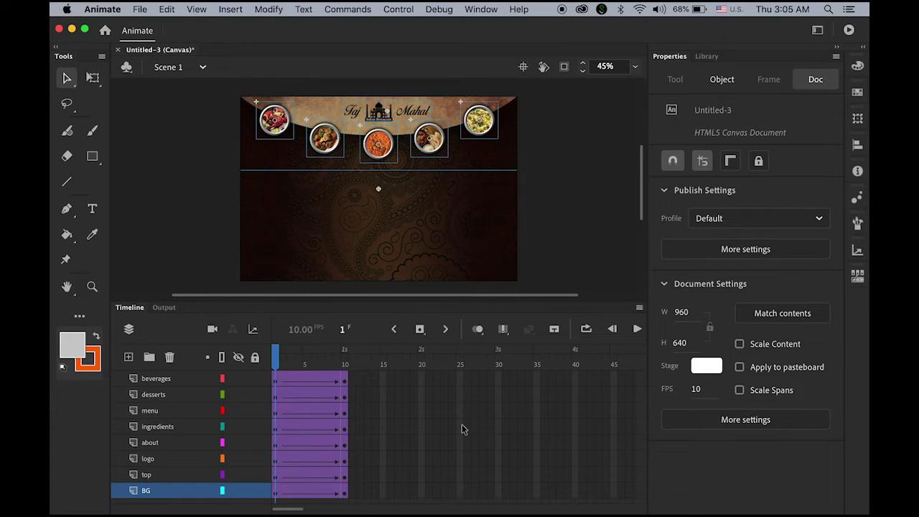
Set the document's frame rate to 24 fps
click(704, 400)
text(24)
key(Return)
Apply an Alpha colour effect of 0% to the background image on frame 1 of the BG layer
click(278, 495)
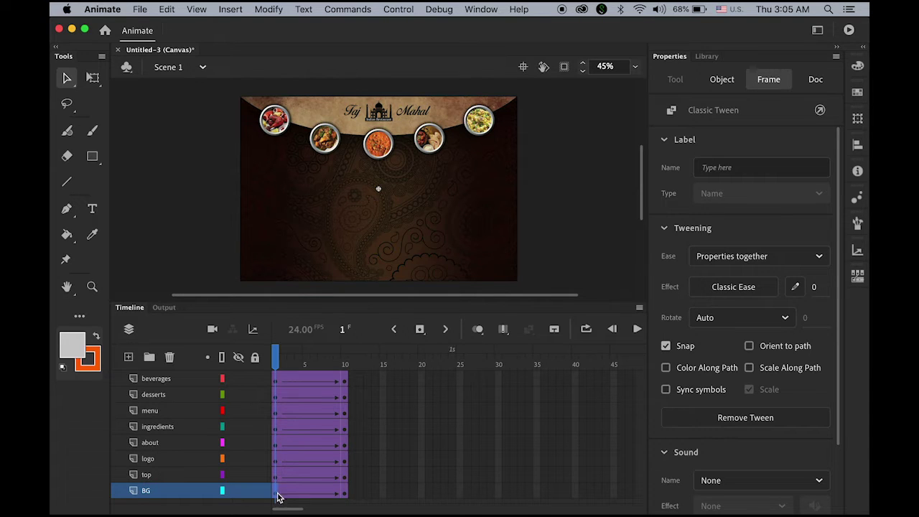
click(284, 360)
drag(293, 362, 275, 365)
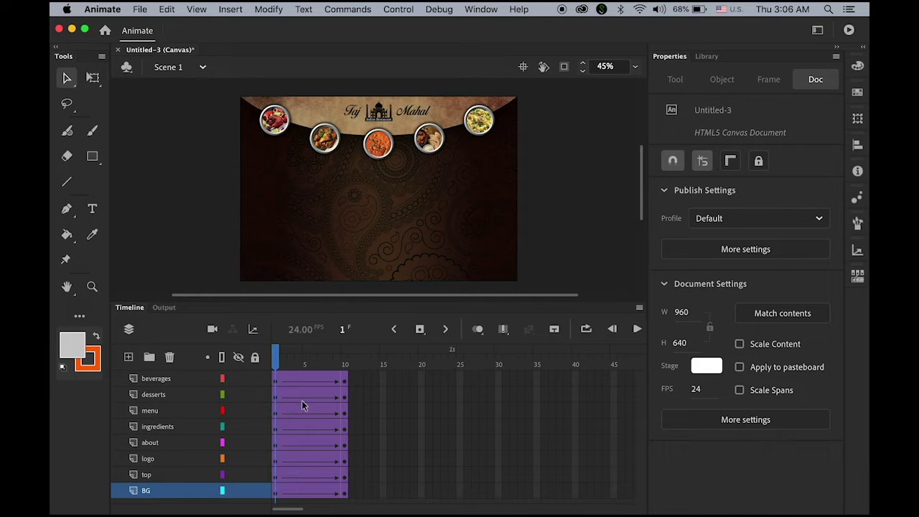
click(393, 236)
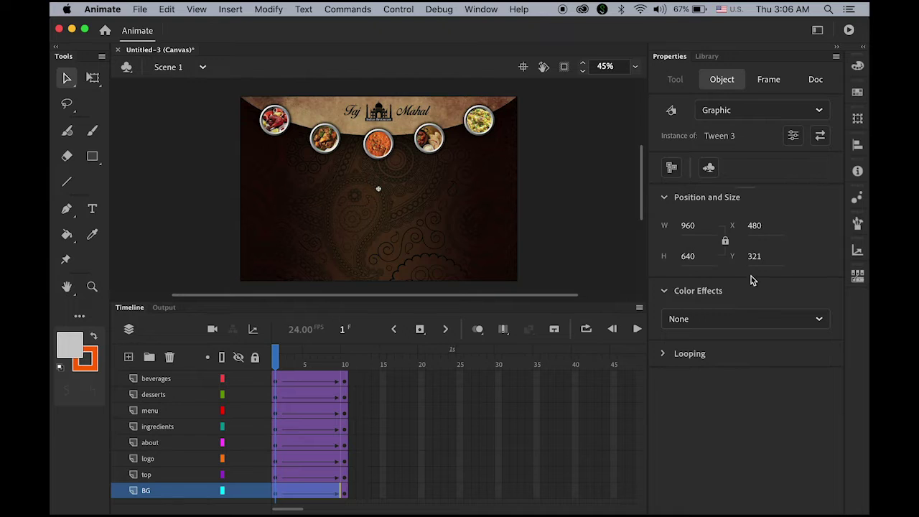
click(734, 322)
click(692, 430)
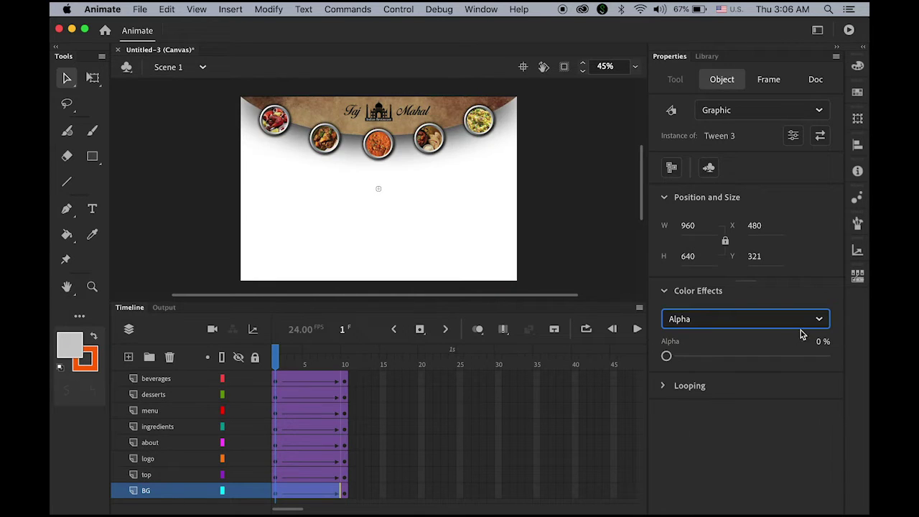
drag(667, 357, 556, 345)
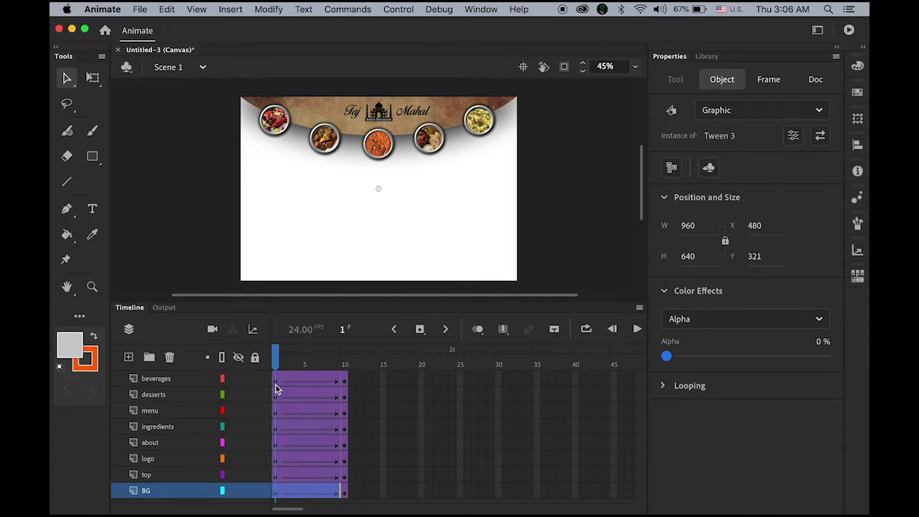
drag(279, 363, 241, 388)
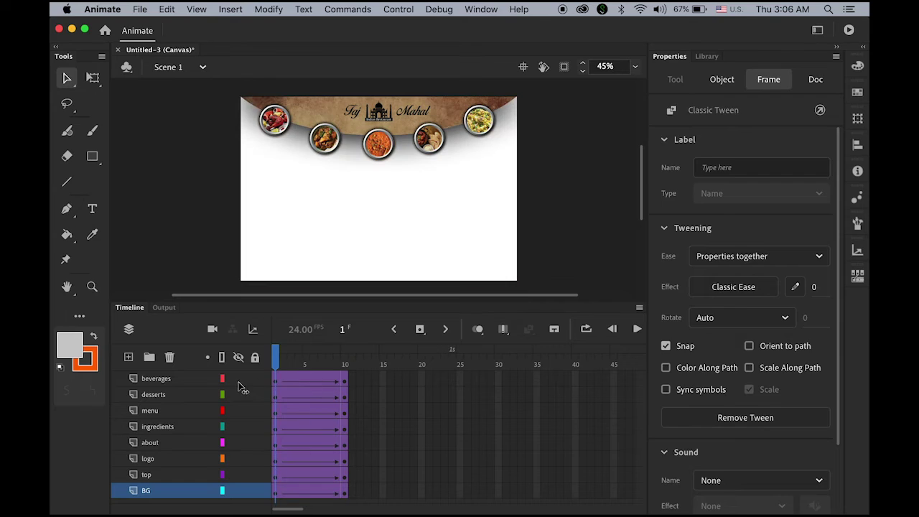
Move the banner on frame 1 of the top layer straight up off the stage, to about Y -126.5
click(164, 475)
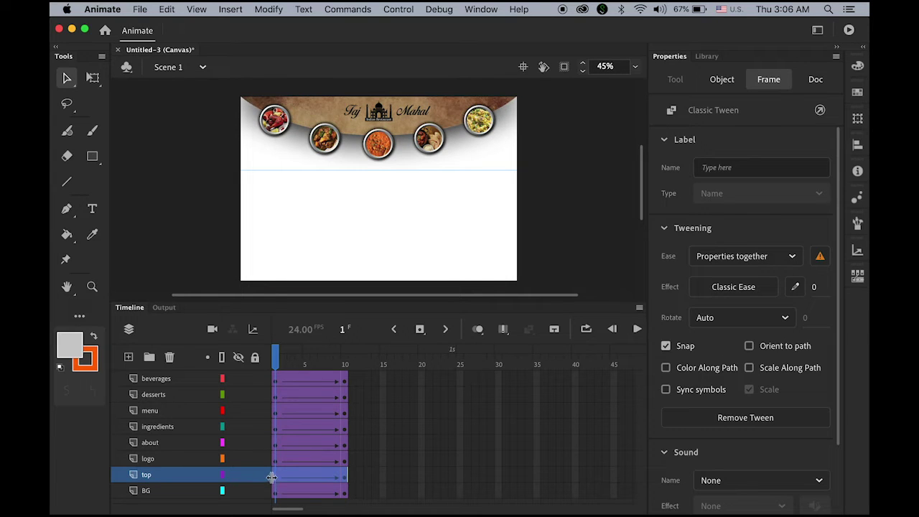
click(276, 480)
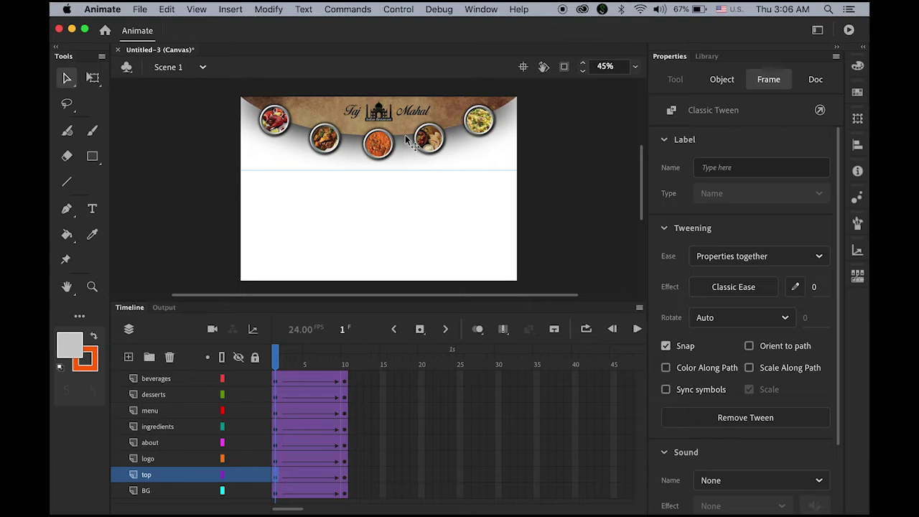
drag(413, 166, 409, 89)
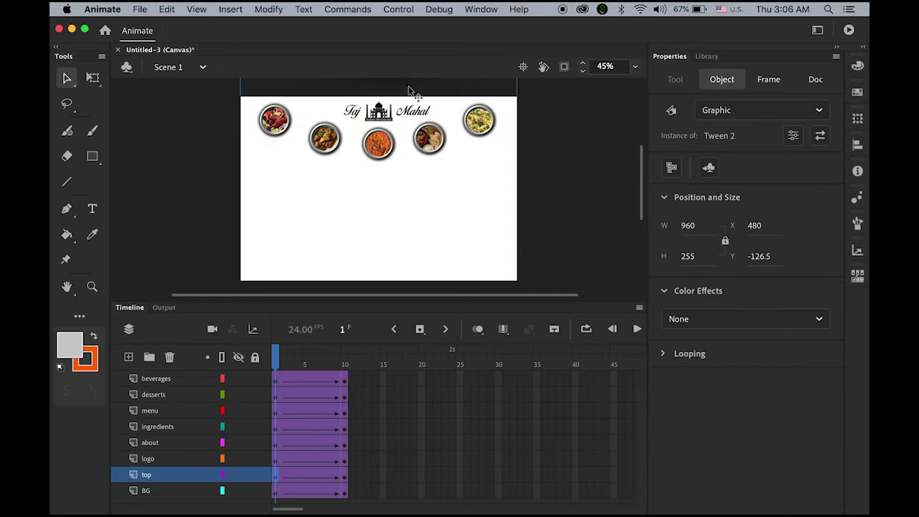
drag(279, 363, 264, 403)
Shrink the logo on frame 1 to about 73 by 18 px around its centre and set its Alpha colour effect to 0%
click(152, 459)
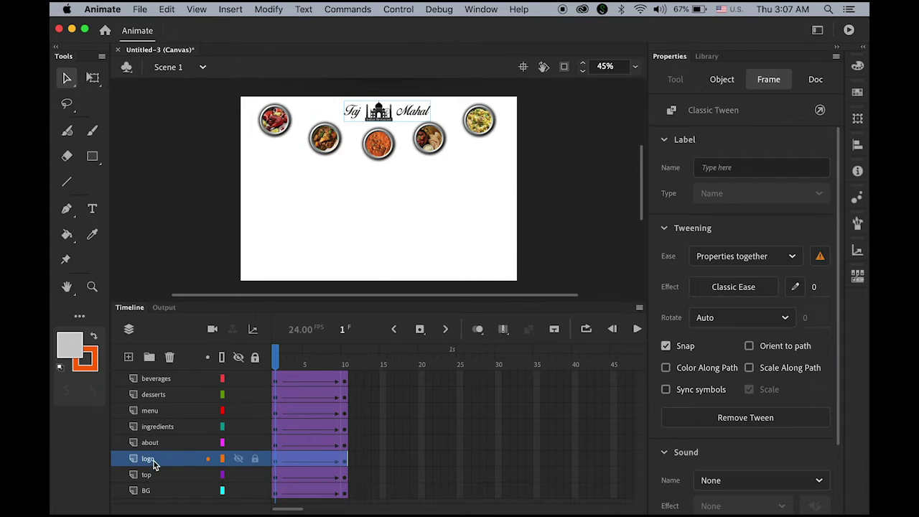
click(414, 113)
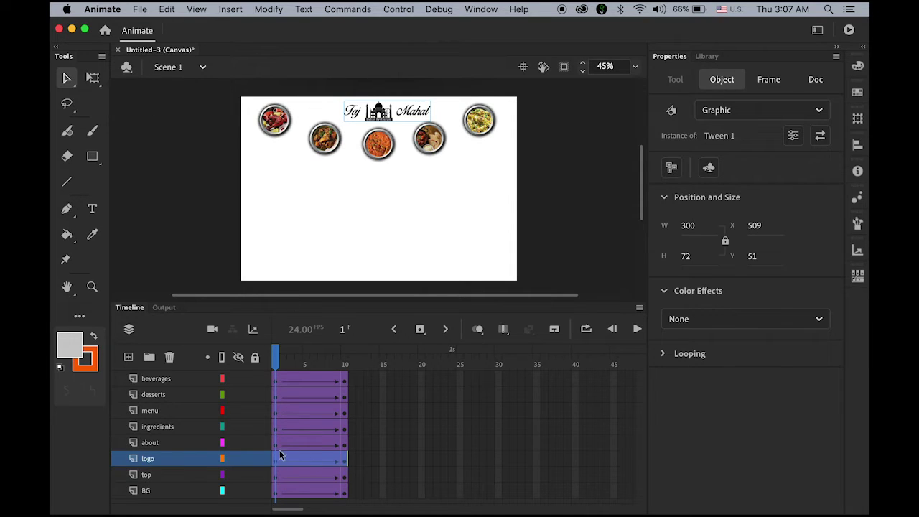
click(94, 79)
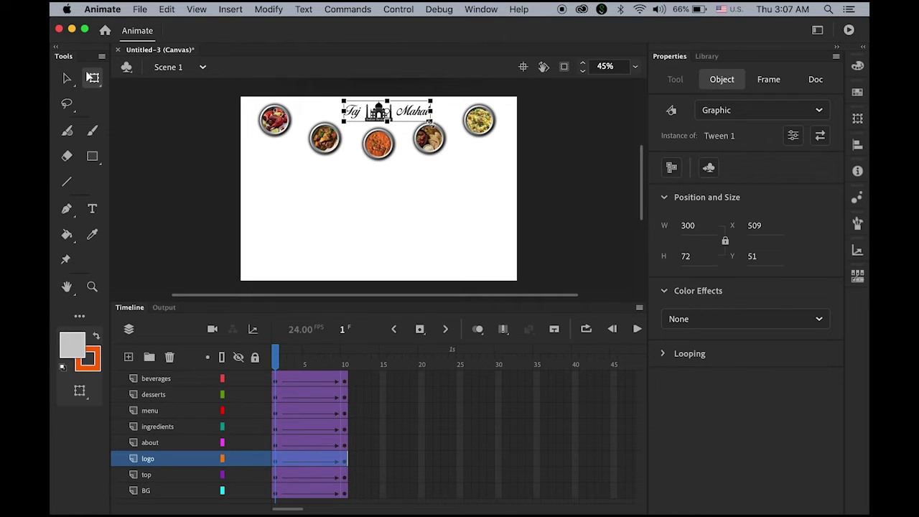
drag(431, 120, 408, 113)
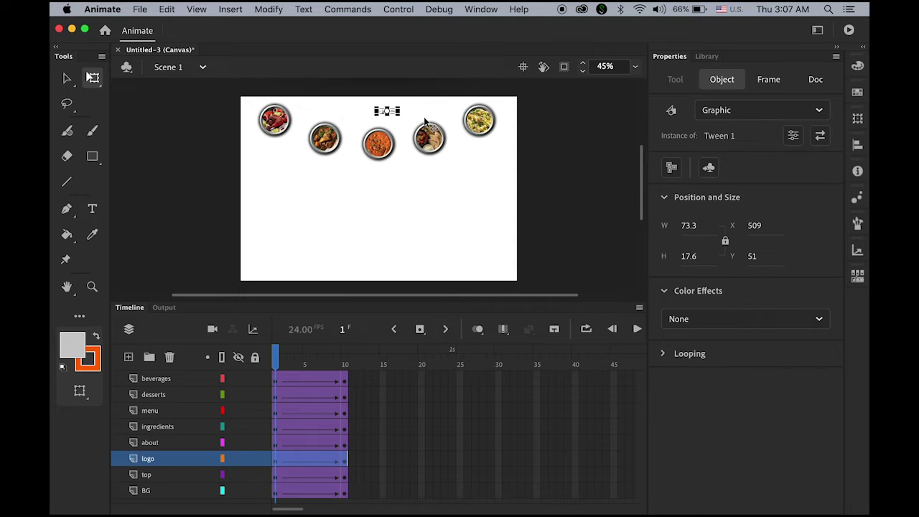
click(741, 319)
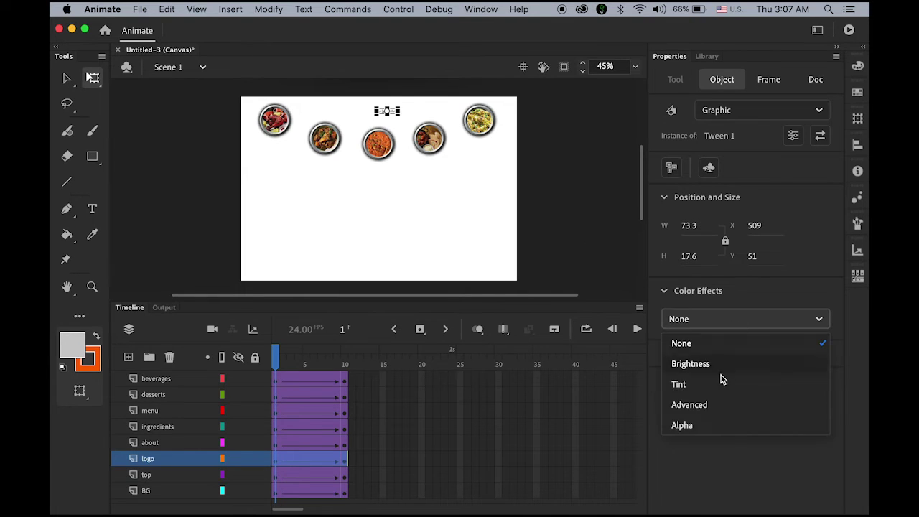
click(720, 429)
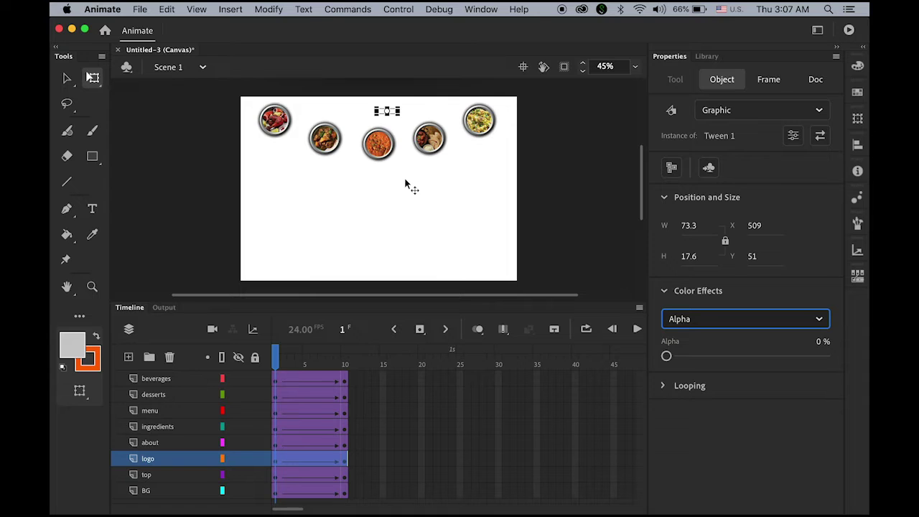
click(67, 77)
click(148, 134)
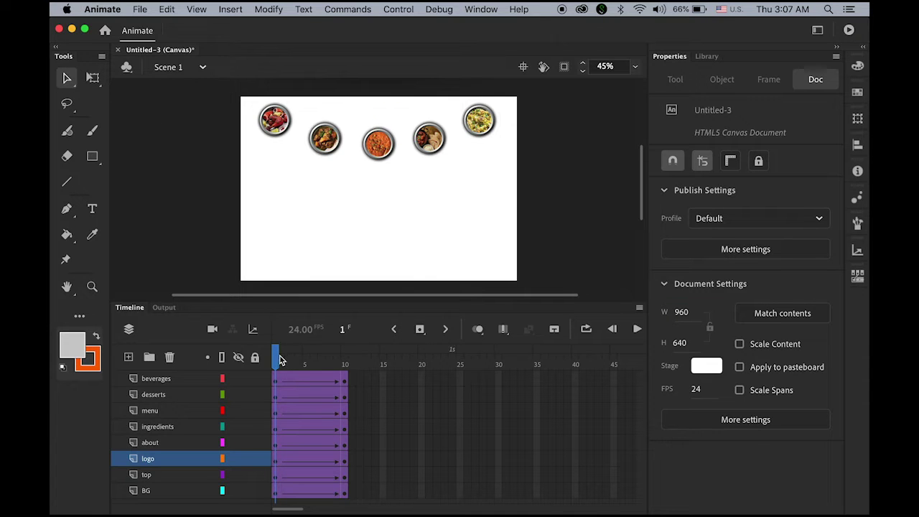
drag(281, 363, 353, 380)
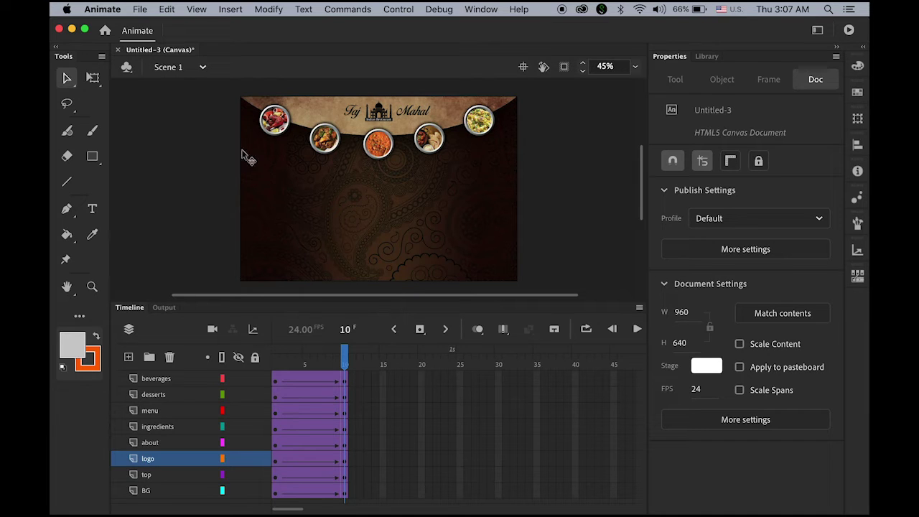
Scale all five dish buttons, from the about to the beverages layer, together to 20% on frame 1
click(161, 444)
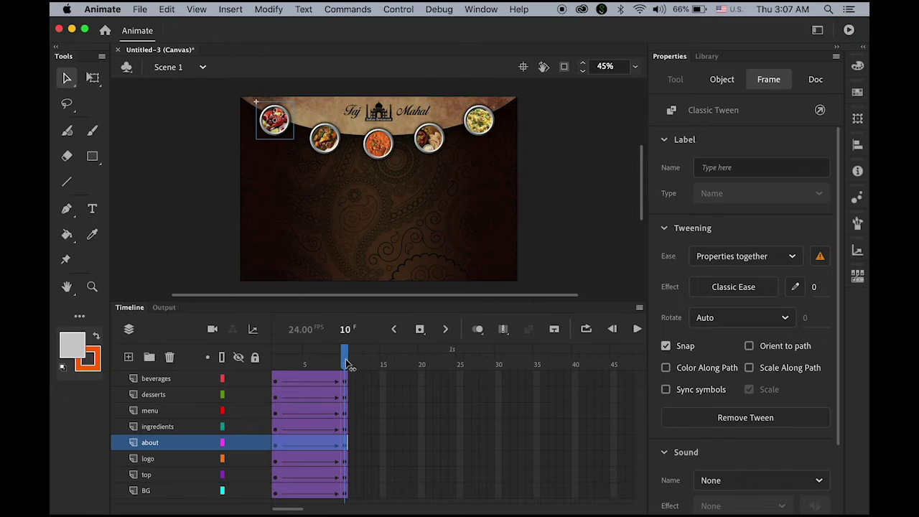
drag(348, 364, 263, 370)
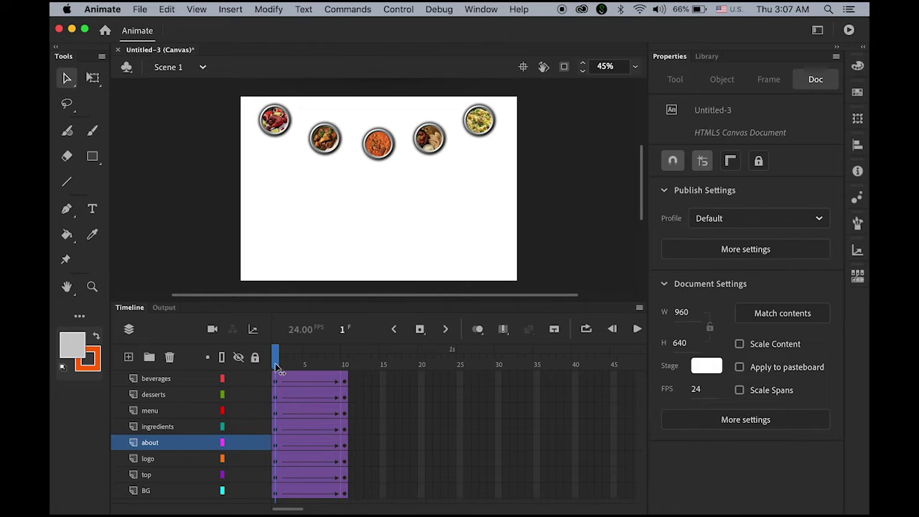
click(274, 359)
shift+click(162, 379)
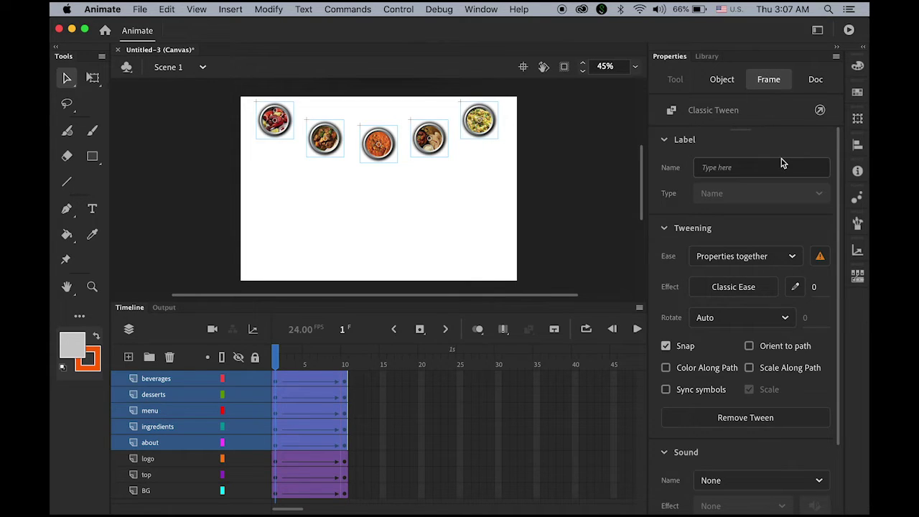
click(861, 122)
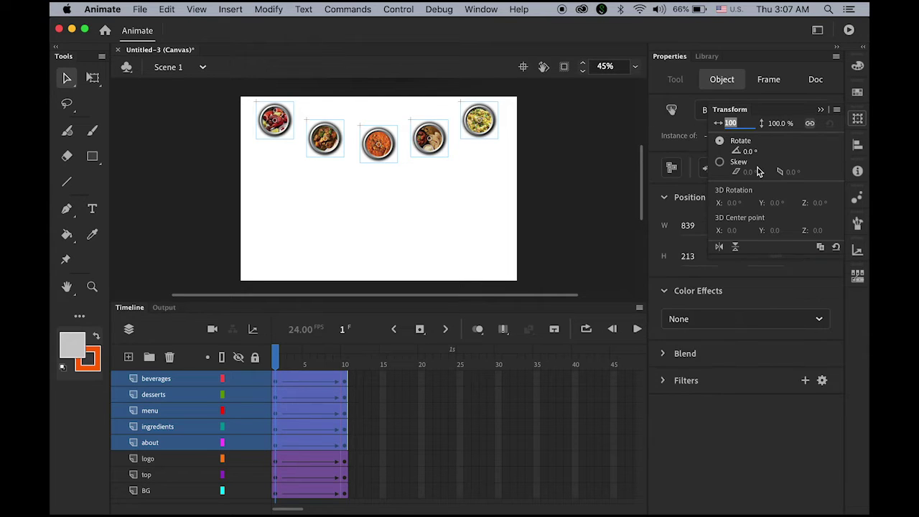
text(20)
key(Return)
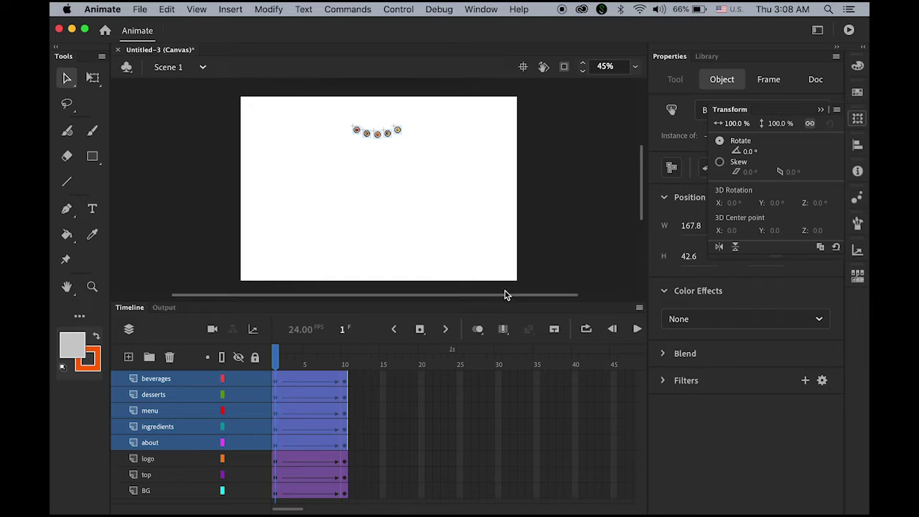
Apply an Alpha colour effect of 0% to the five dish buttons on frame 1 and preview the tweens through frame 10
click(744, 326)
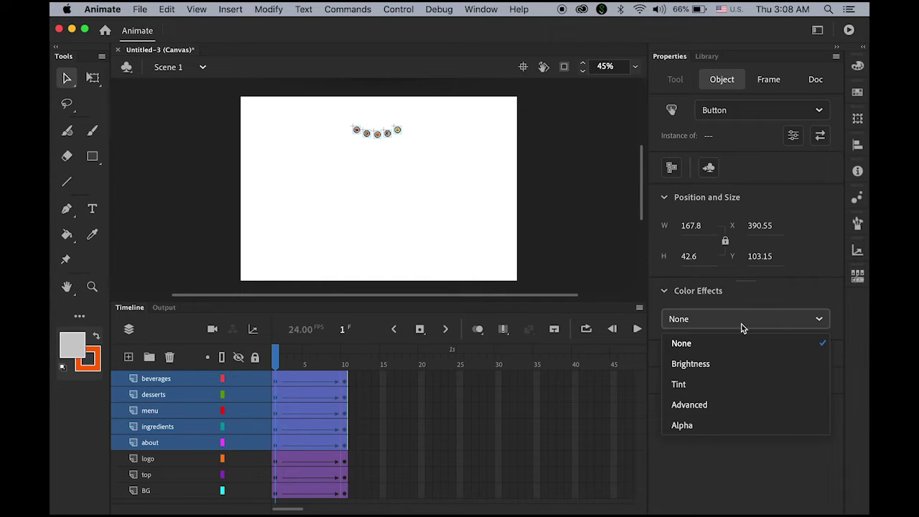
click(722, 429)
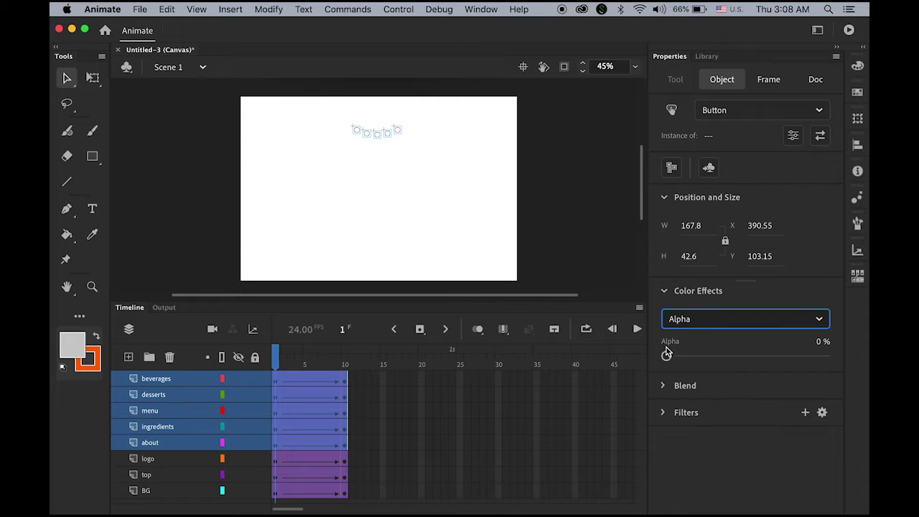
click(604, 244)
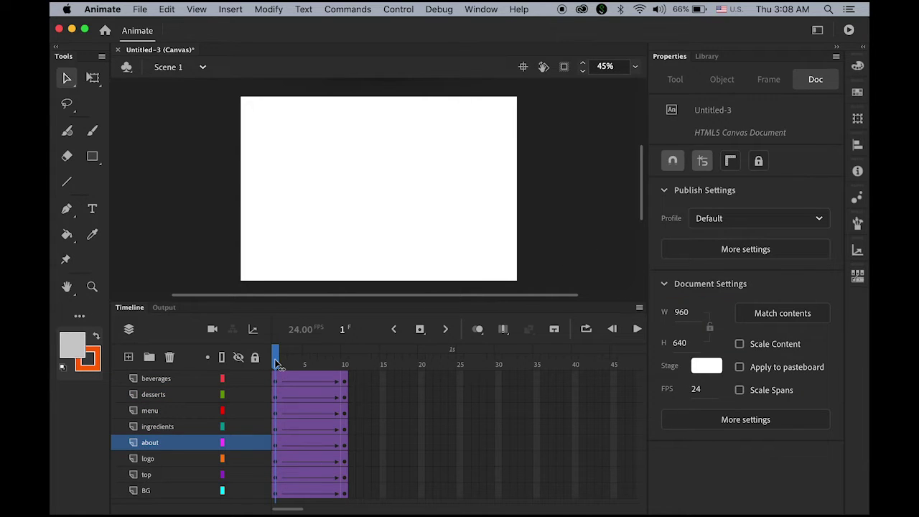
drag(279, 365, 267, 393)
drag(280, 364, 350, 367)
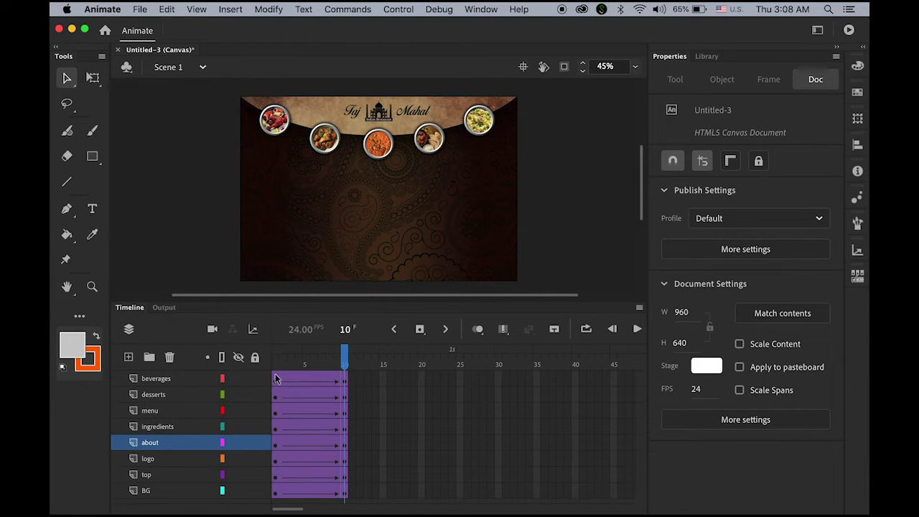
Shift the top layer's tween along the timeline to frames 11–20, directly after the BG tween
click(144, 494)
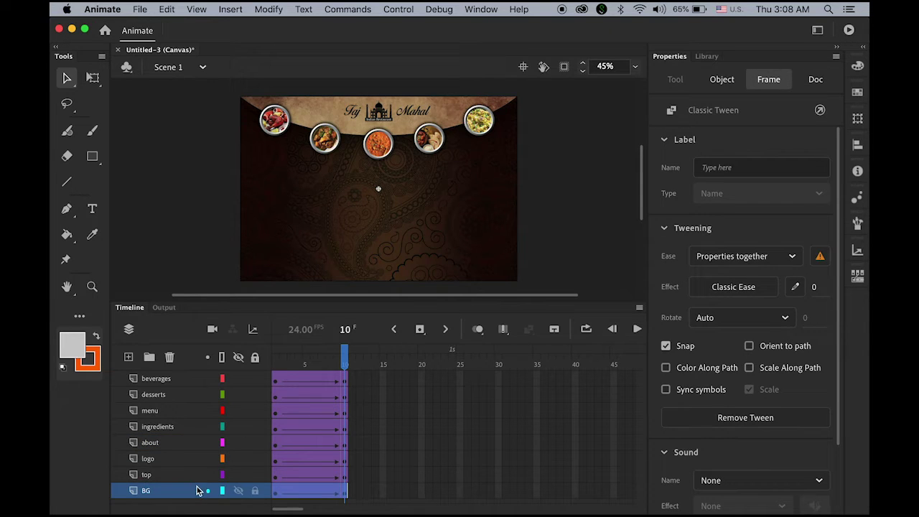
click(158, 476)
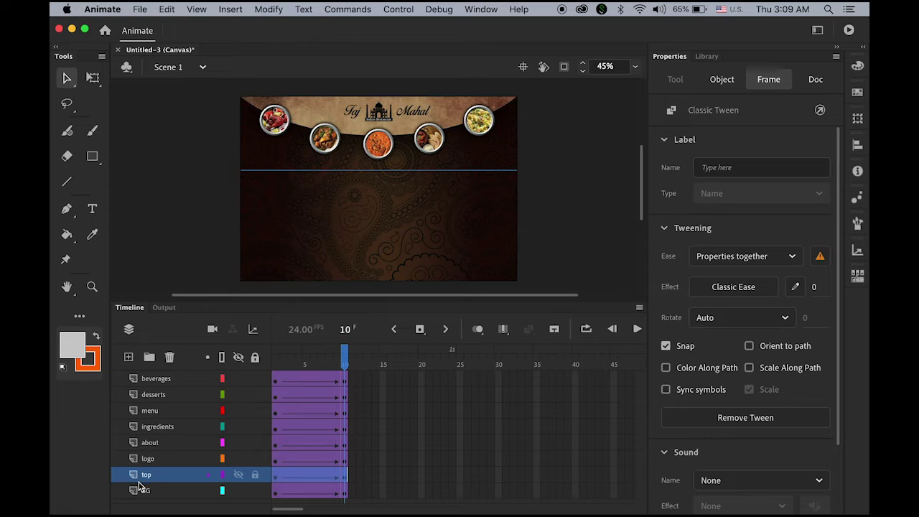
click(299, 475)
drag(299, 475, 374, 473)
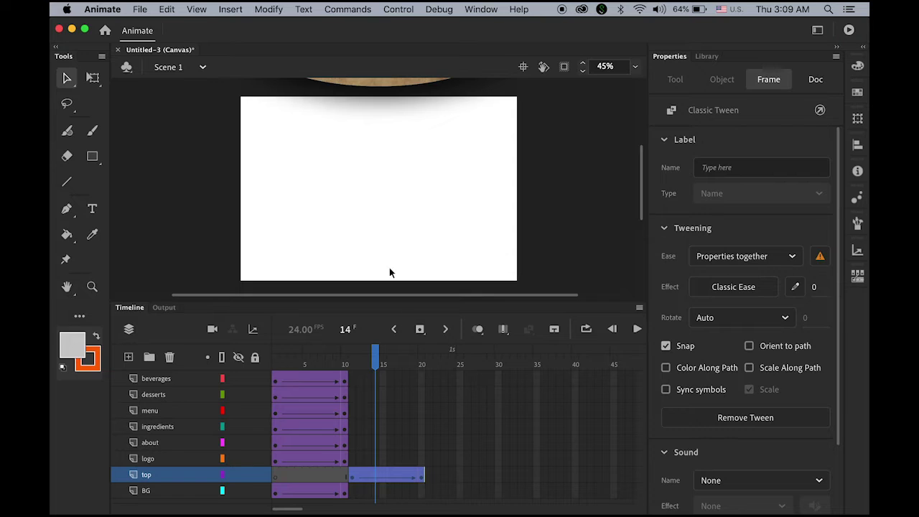
mouse_move(375, 357)
mouse_down()
mouse_move(424, 357)
mouse_move(374, 357)
mouse_up()
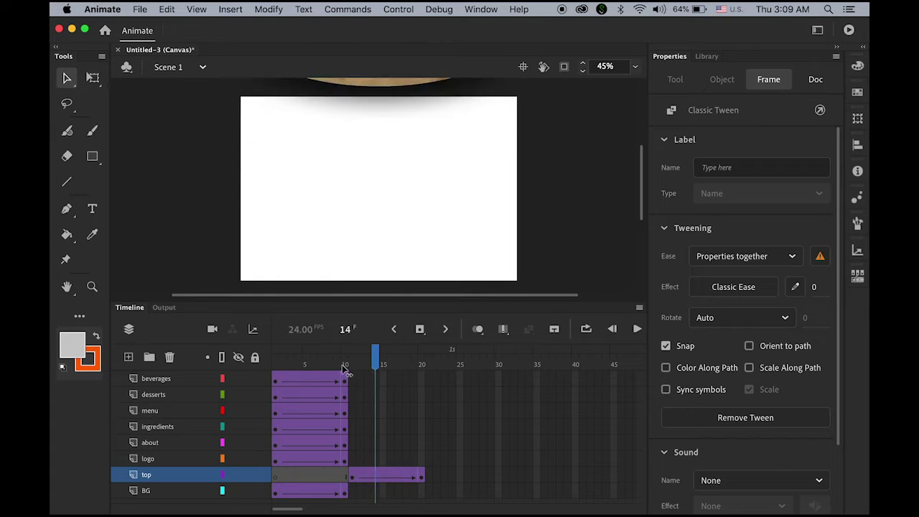
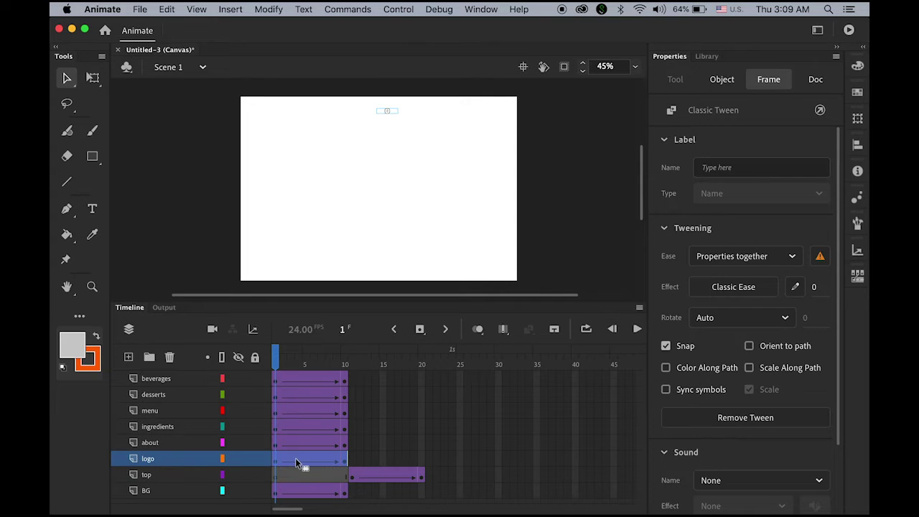
Shift the logo layer's tween to frames 21–30, directly after the top layer's tween
click(297, 458)
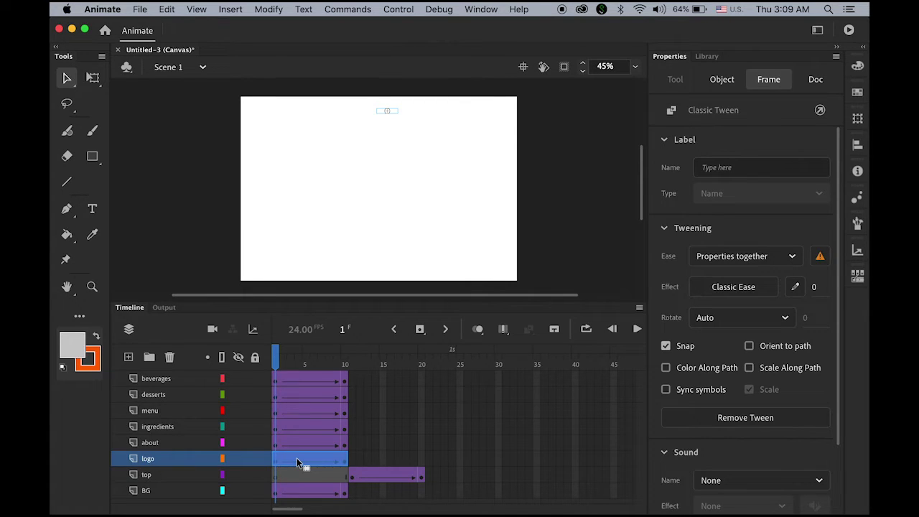
drag(297, 457, 451, 453)
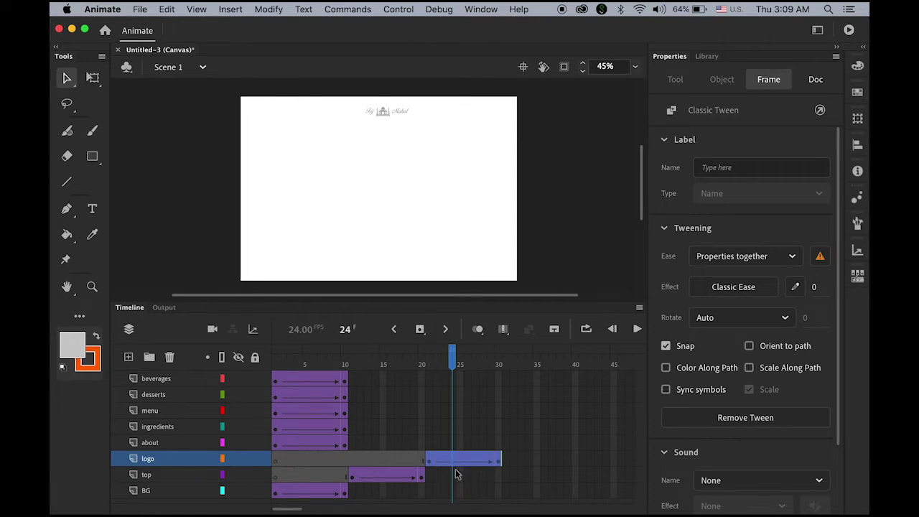
drag(453, 357, 430, 405)
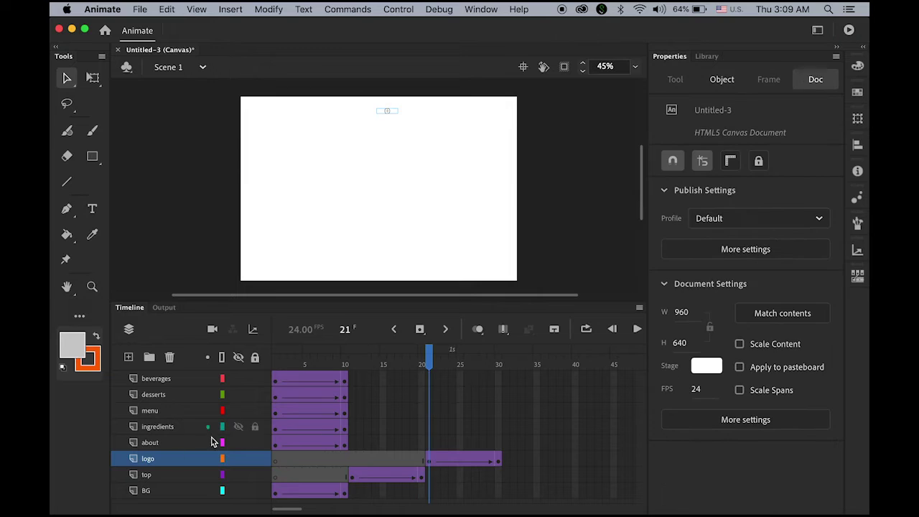
Shift the about layer's tween to frames 31–40, directly after the logo tween
click(156, 441)
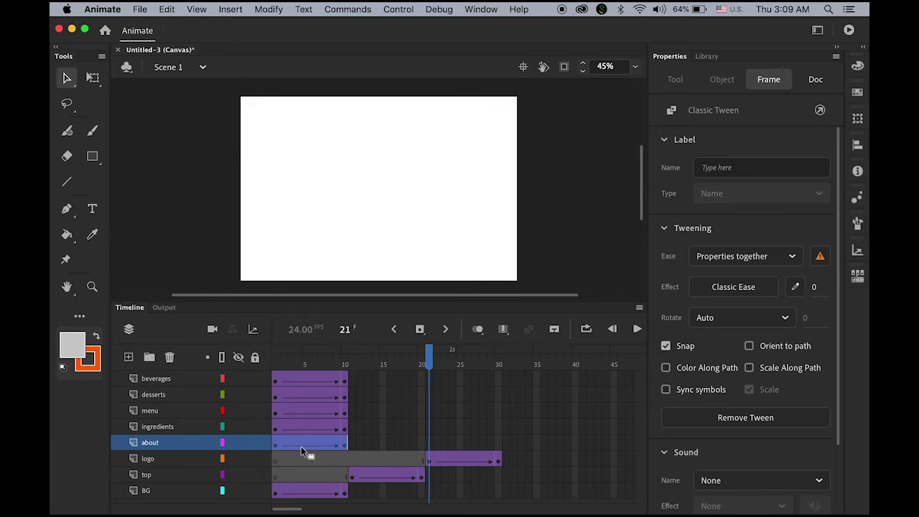
drag(433, 363, 500, 373)
click(421, 288)
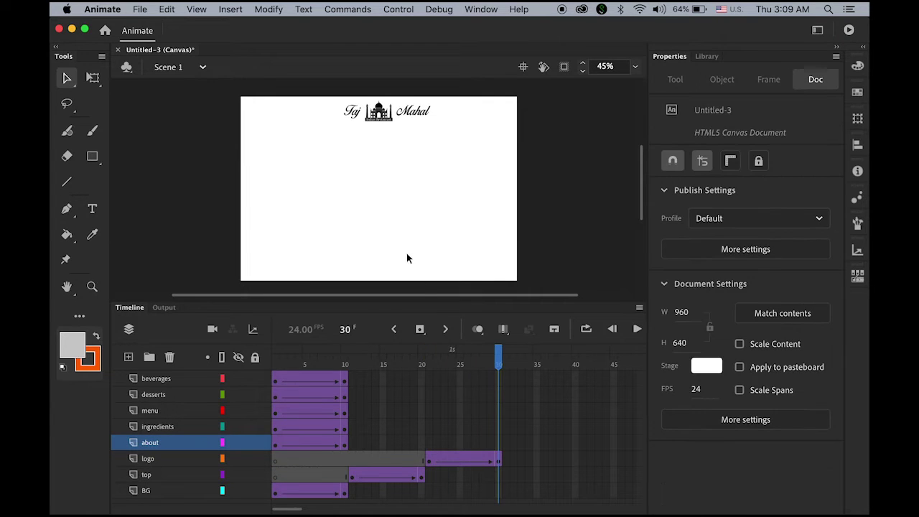
click(162, 443)
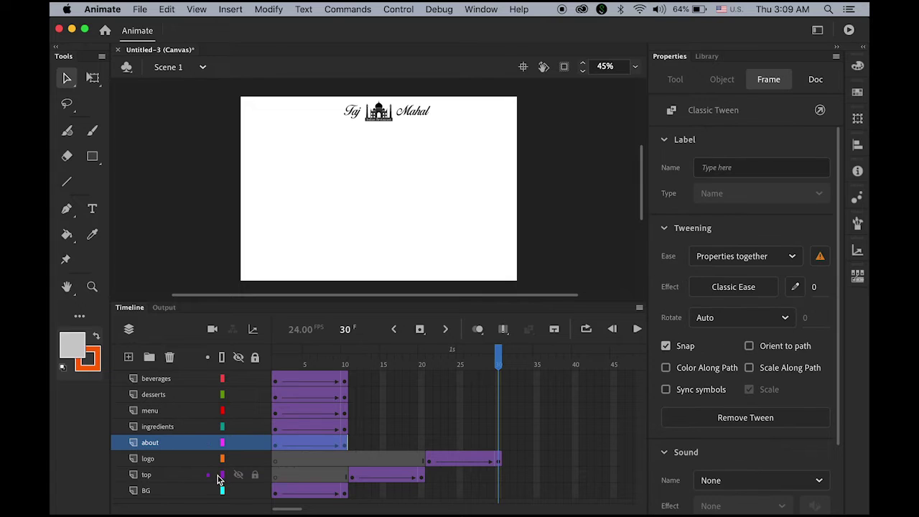
drag(298, 444, 530, 443)
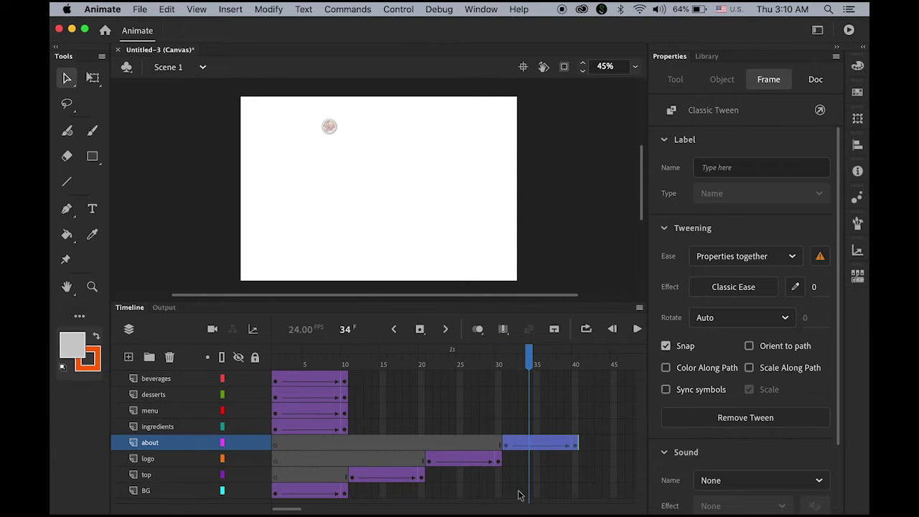
Shift the ingredients layer's tween to frames 36–45 so it overlaps the second half of the about tween
click(155, 430)
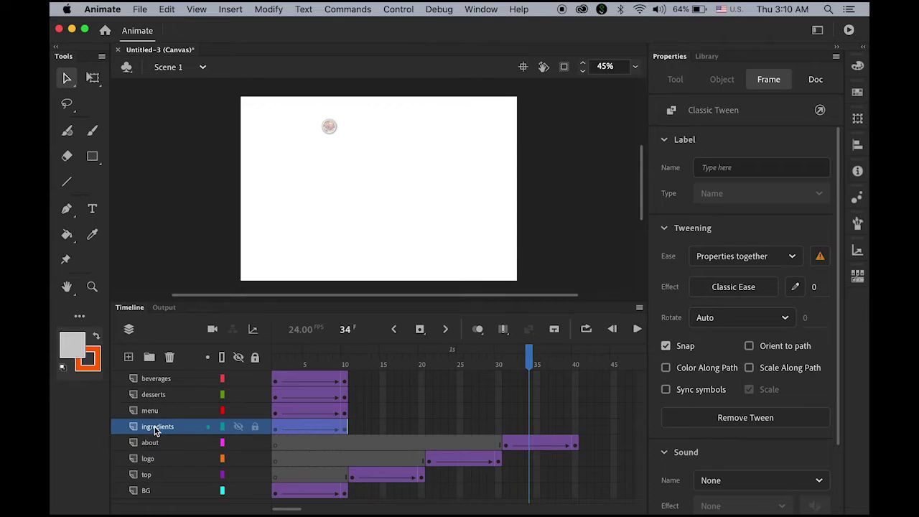
drag(287, 424, 556, 433)
click(558, 433)
click(561, 359)
drag(561, 359, 556, 386)
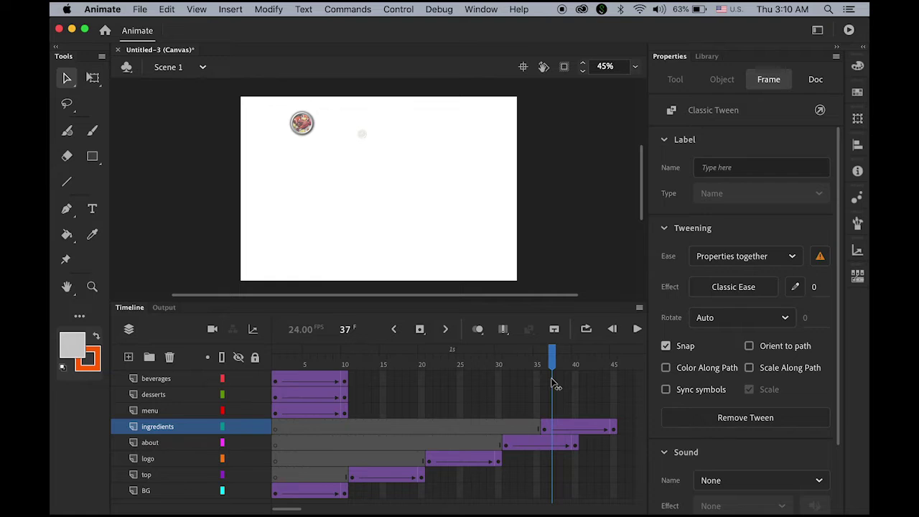
Shift the menu layer's tween to frames 41–50 and the desserts layer's tween to frames 46–55
click(149, 412)
drag(292, 407, 373, 411)
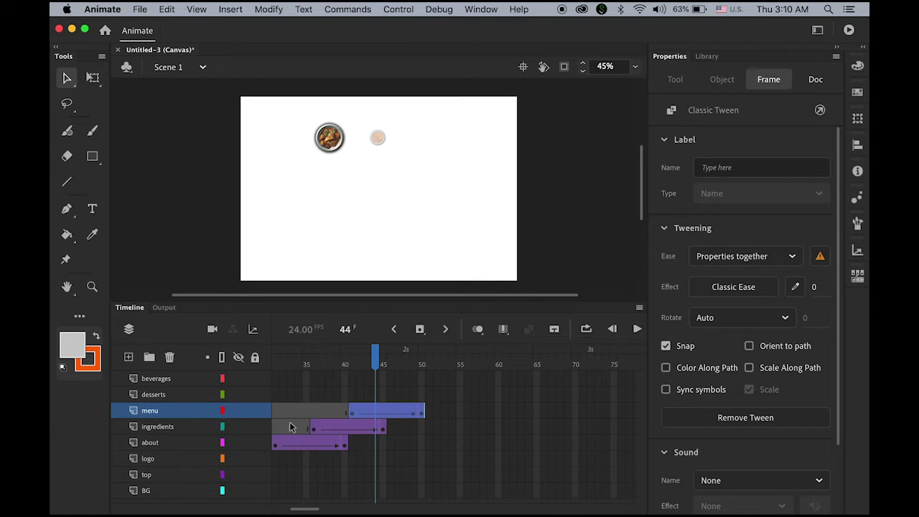
click(157, 398)
drag(316, 510, 299, 510)
drag(297, 395, 457, 400)
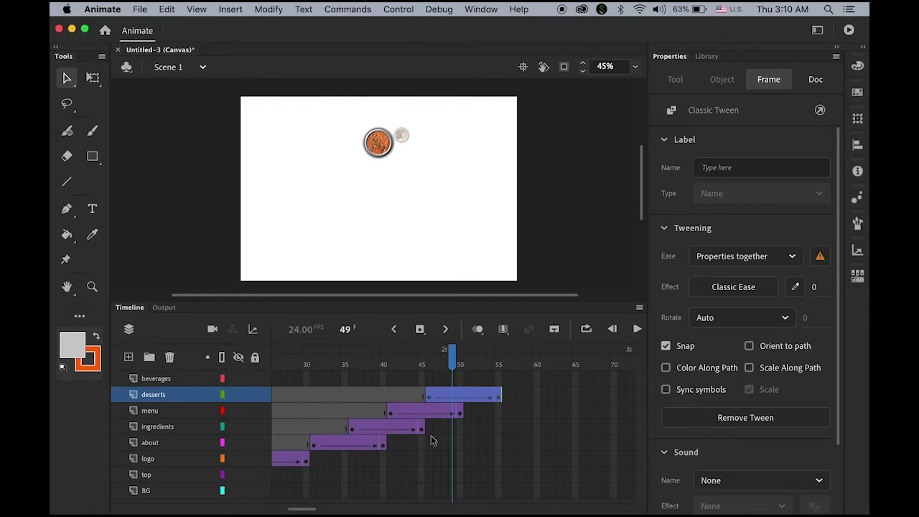
Shift the beverages layer's tween to frames 51–60 and play the staggered intro from frame 1
click(158, 379)
drag(302, 510, 232, 502)
drag(294, 370, 164, 381)
click(553, 285)
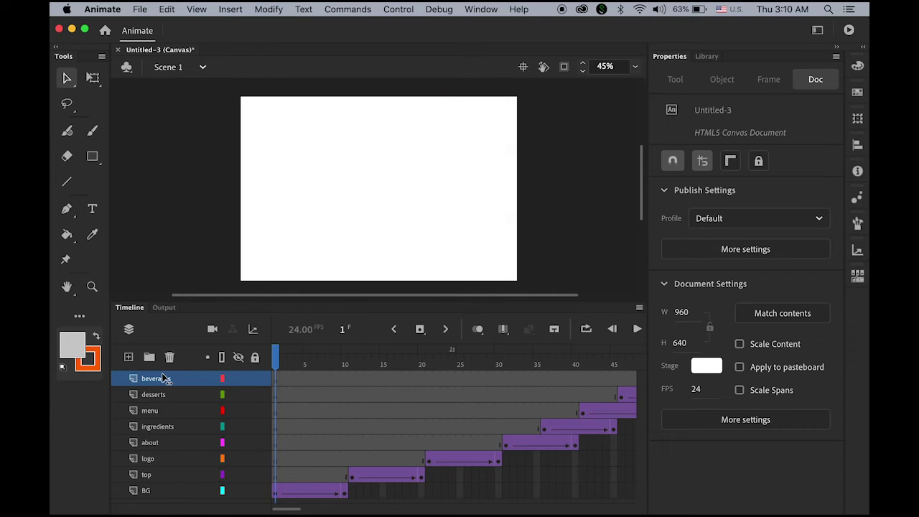
key(Return)
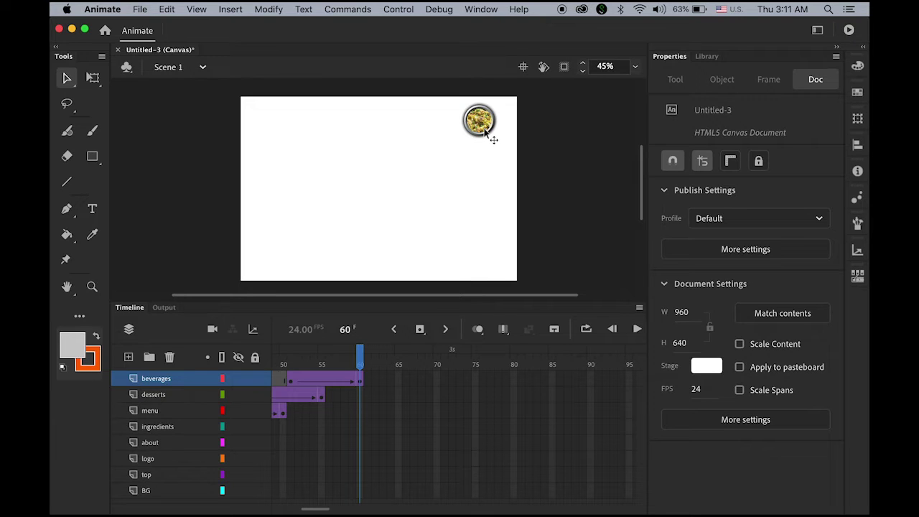
Insert keyframes at frame 60 on all layers from desserts down to BG and play back the intro
click(360, 395)
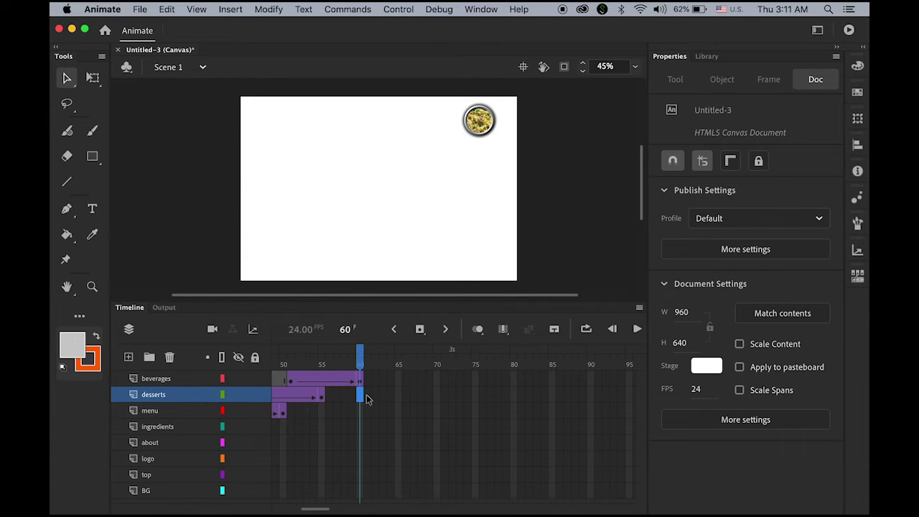
shift+click(360, 496)
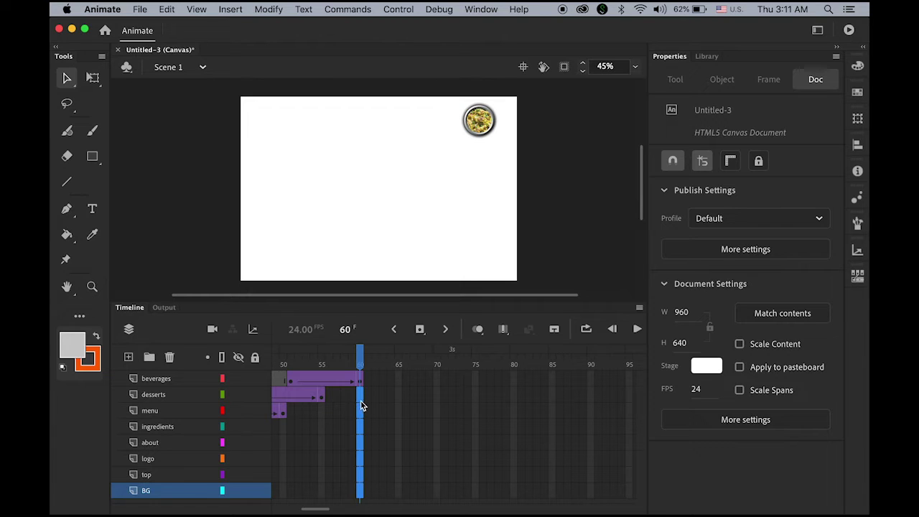
click(420, 330)
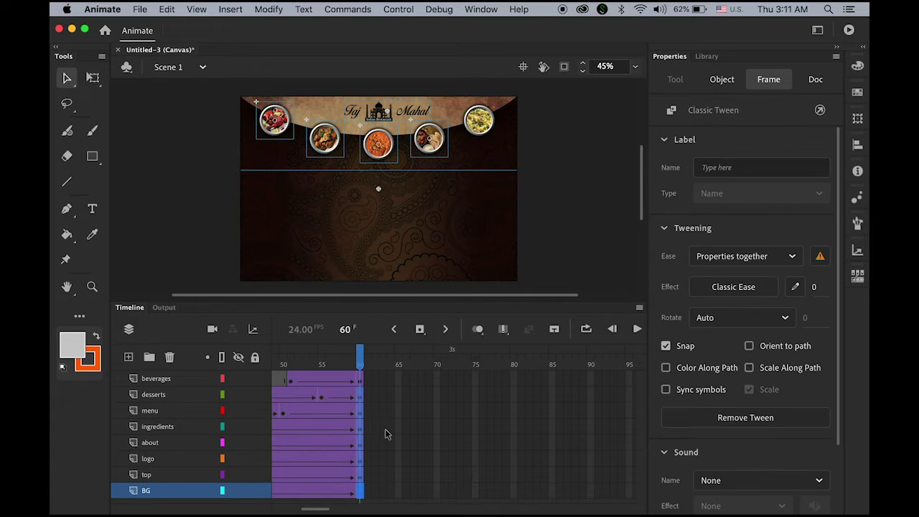
key(Return)
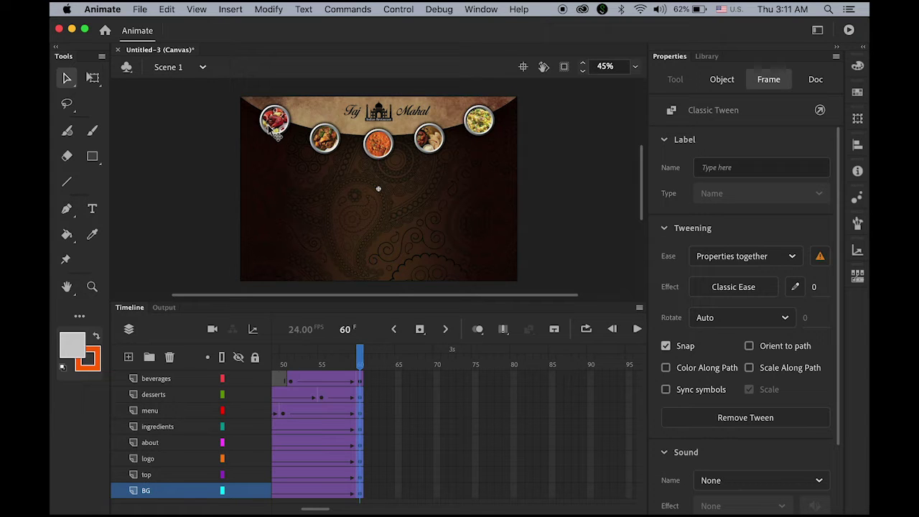
key(Return)
key(Return)
key(Return)
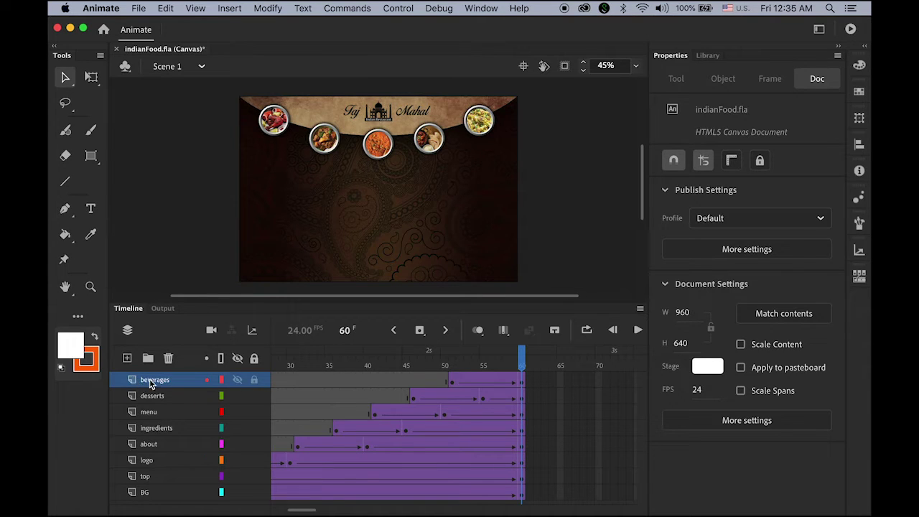
Add a new layer above beverages and name it contents
click(127, 358)
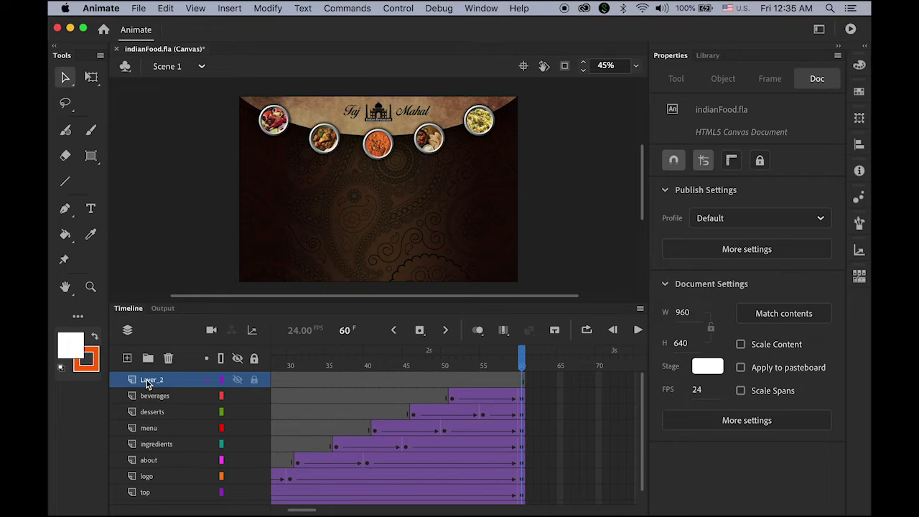
double_click(150, 381)
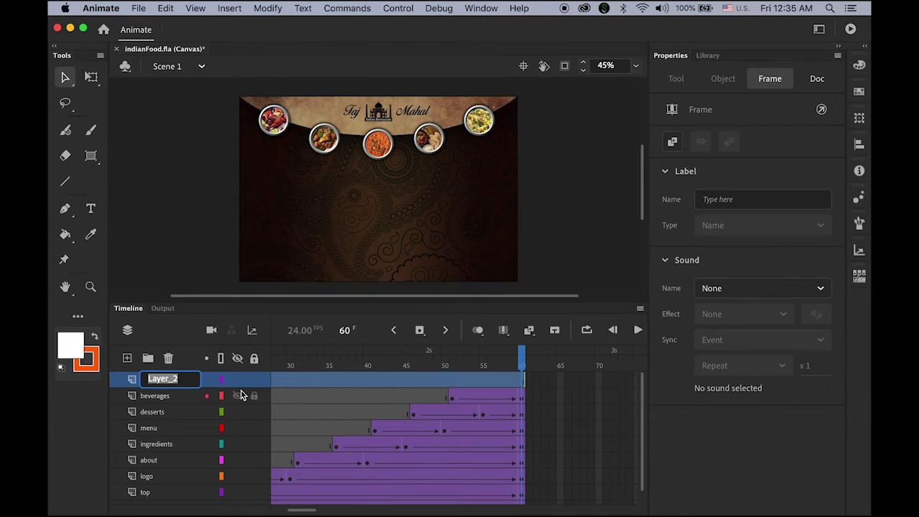
text(contents)
key(Return)
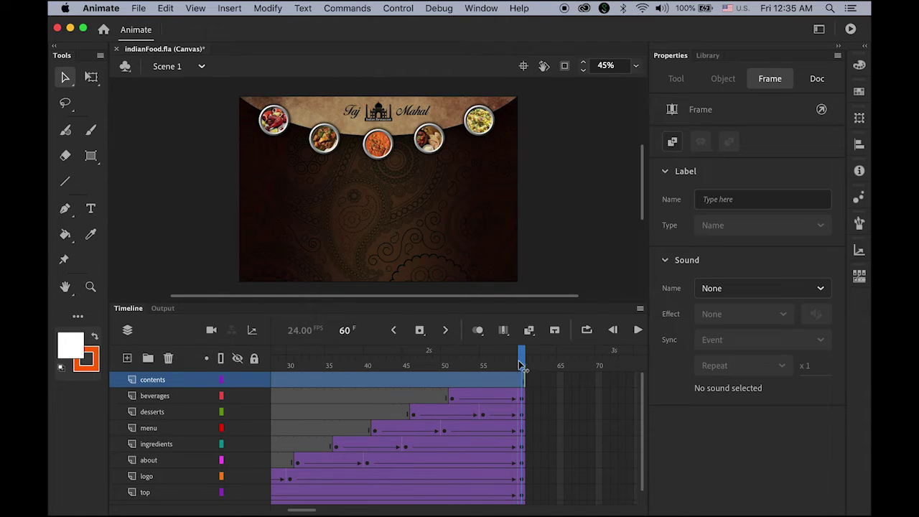
Insert a keyframe at frame 60 on the contents layer
drag(523, 366, 528, 390)
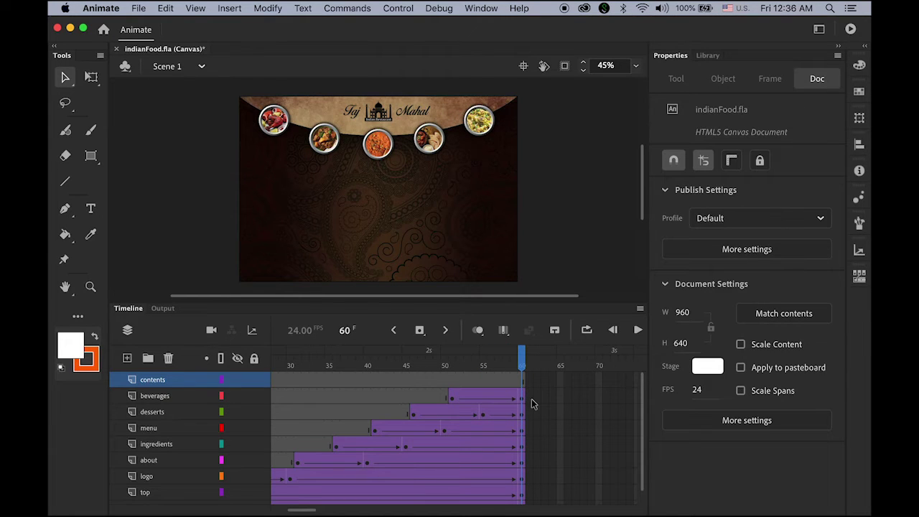
click(522, 384)
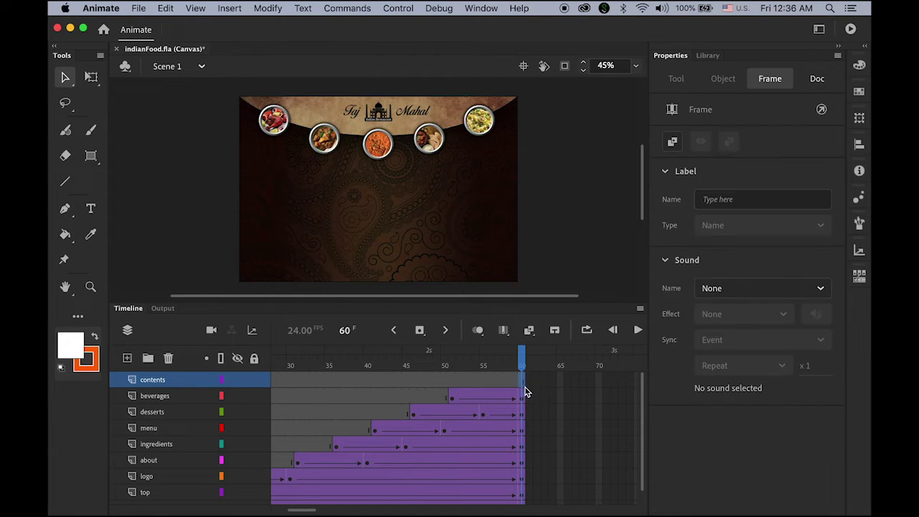
click(421, 332)
Draw a white rectangle primitive with an orange stroke, about 791 by 313 px, below the dish buttons on the contents layer
click(91, 156)
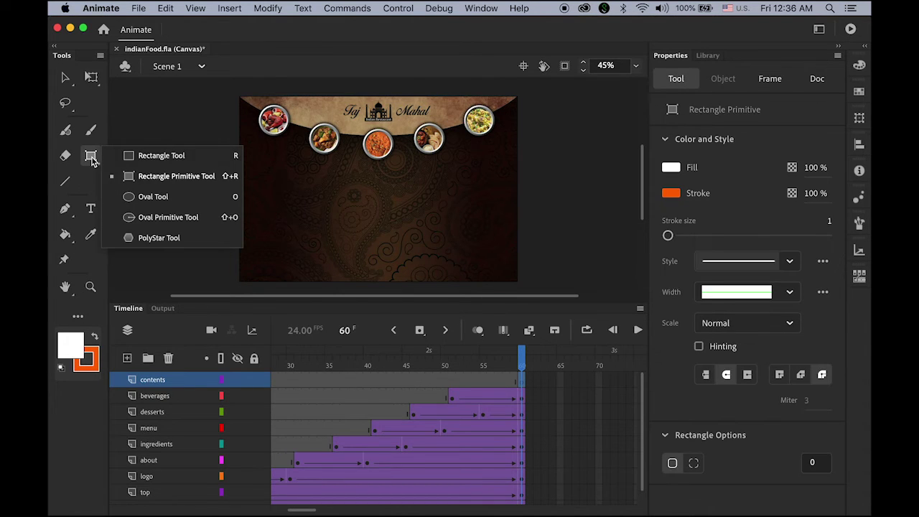
click(168, 182)
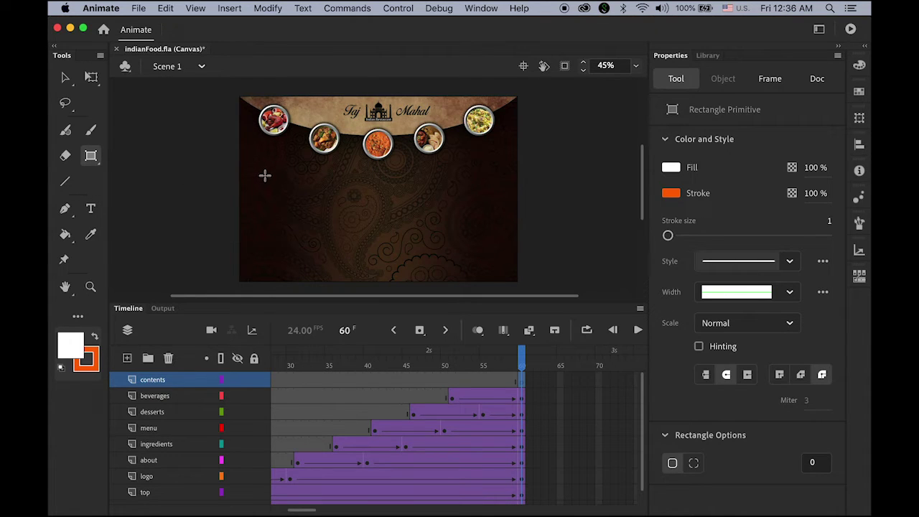
drag(265, 176, 494, 269)
click(64, 77)
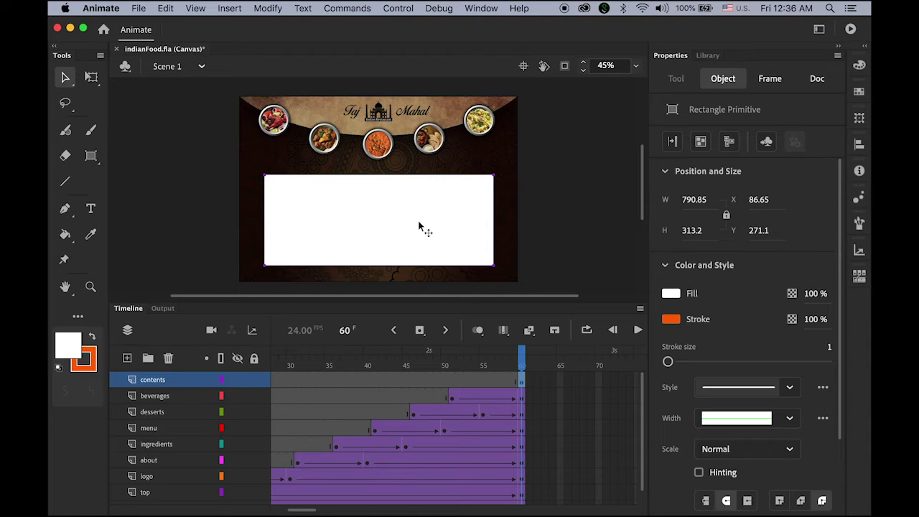
Nudge the white rectangle straight down to a Y position of 279.9
key(Down)
key(Down)
key(Down)
key(Down)
key(Down)
key(Down)
key(Down)
key(Down)
key(Down)
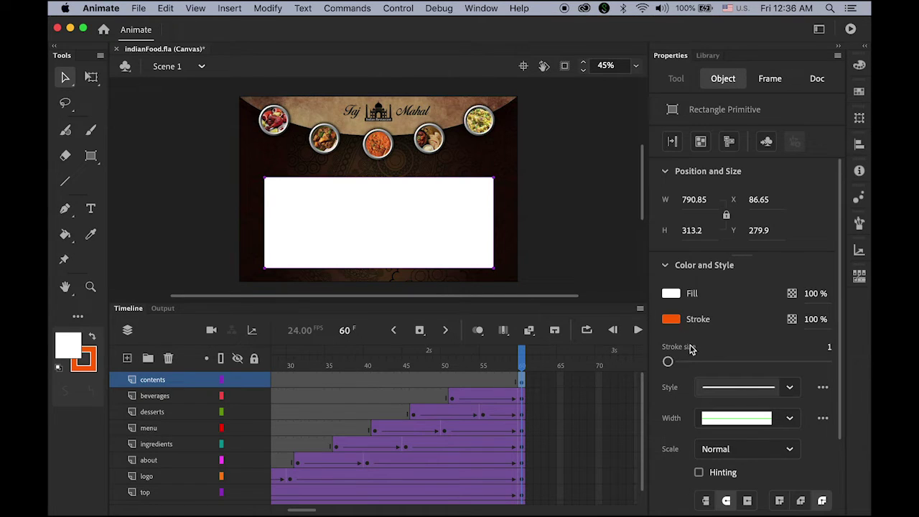
Set the orange stroke of the white rectangle to a size of 5
drag(671, 364, 675, 364)
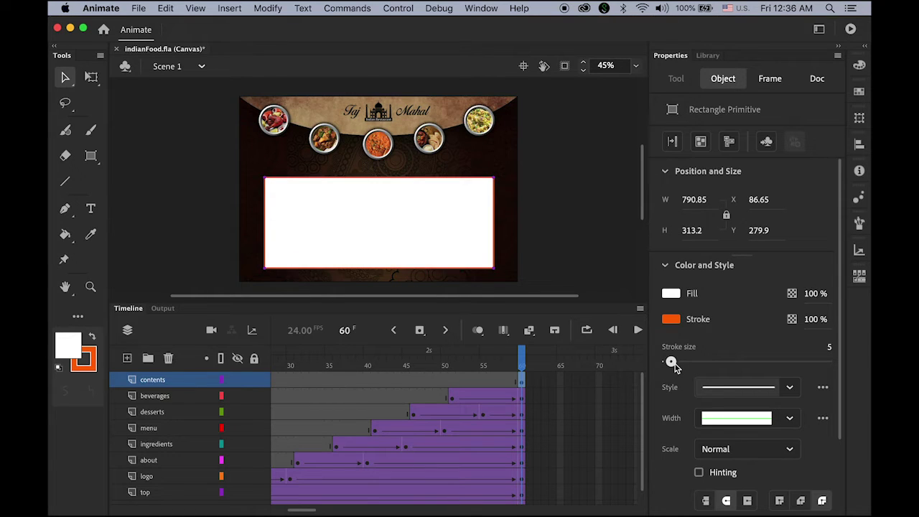
click(570, 207)
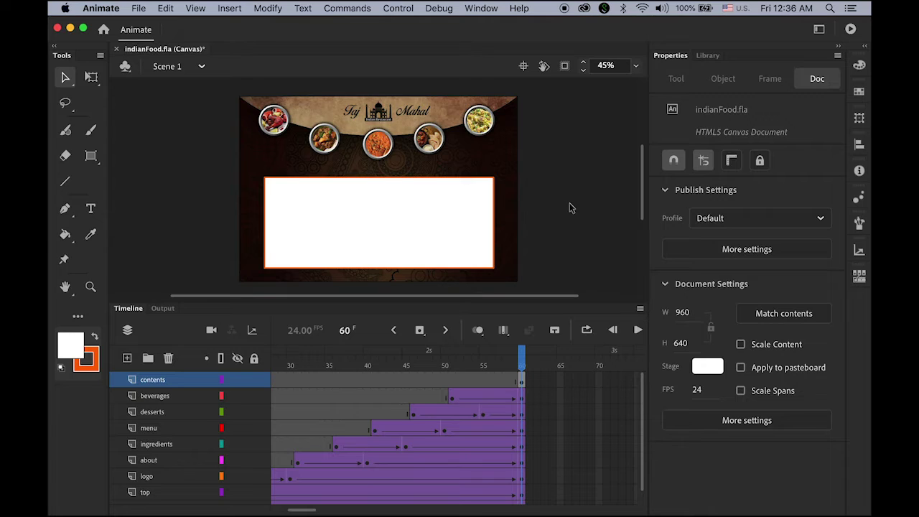
click(434, 223)
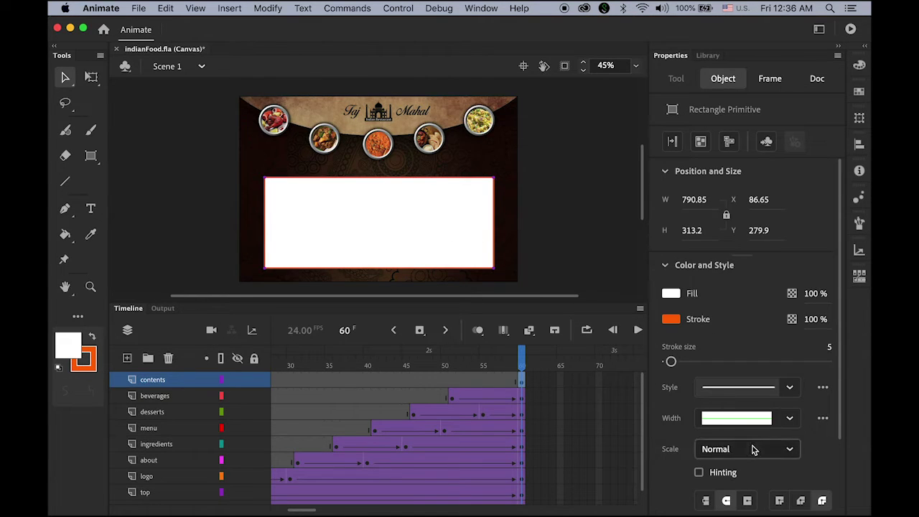
click(578, 200)
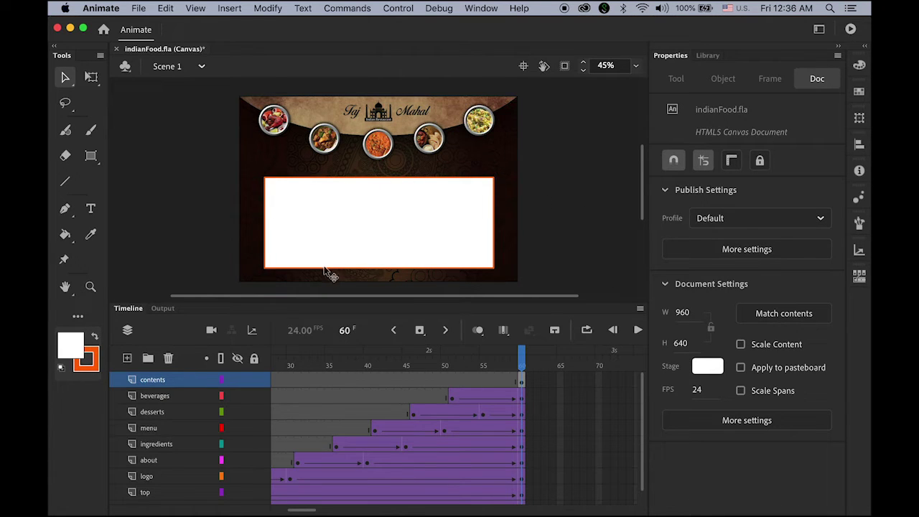
Try a radius of 30 on all four corners of the white rectangle, and undo it
click(424, 258)
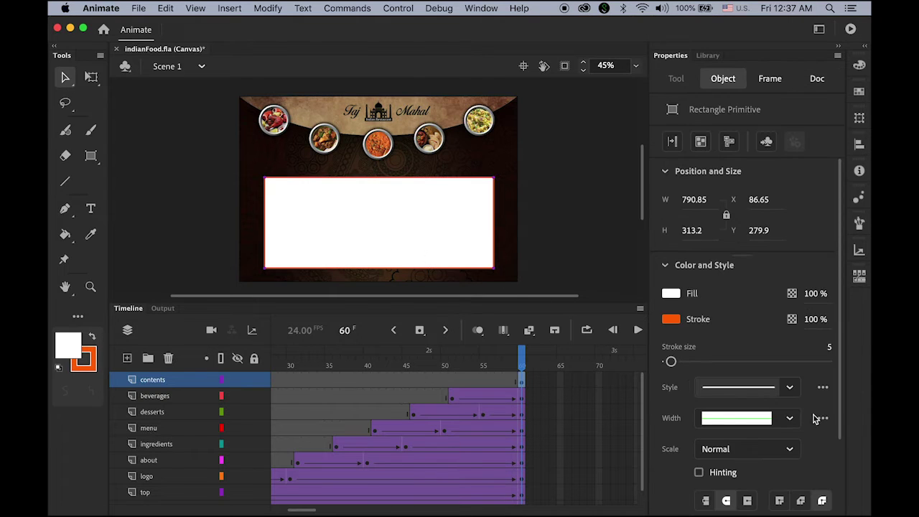
drag(840, 409, 842, 495)
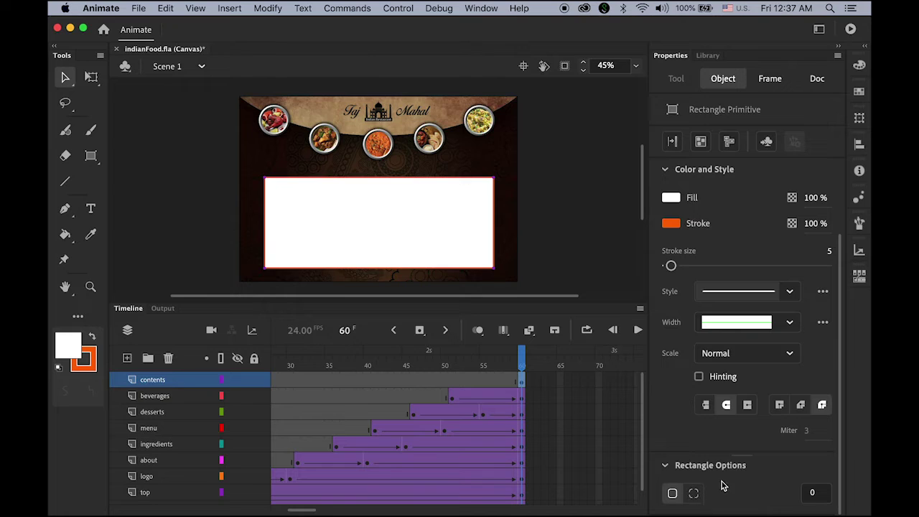
click(819, 494)
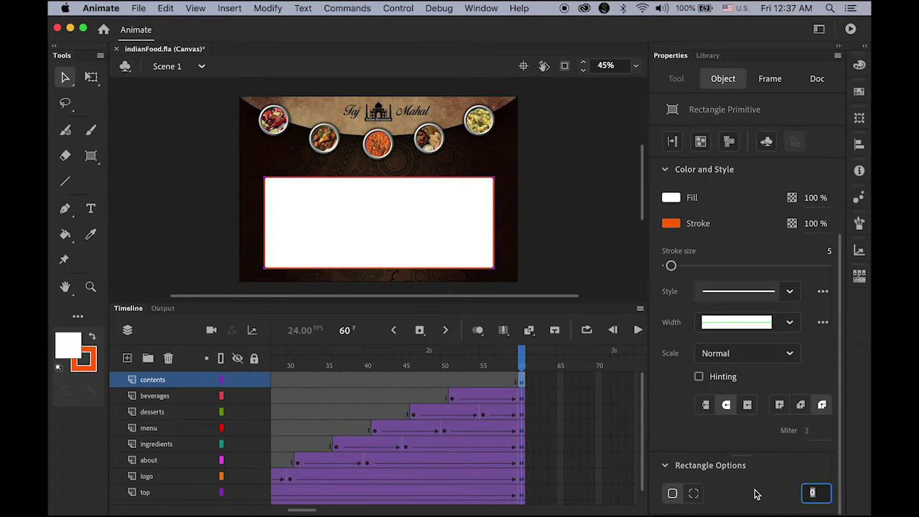
text(30)
key(Return)
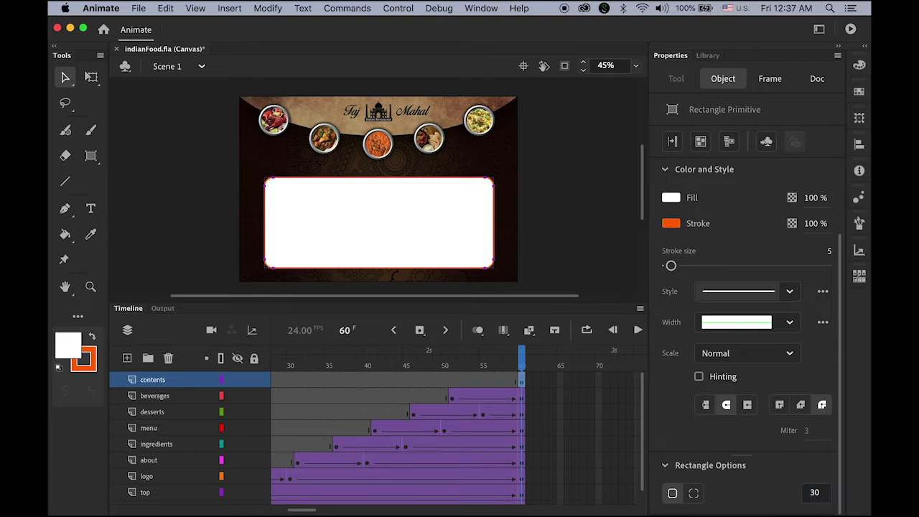
click(184, 151)
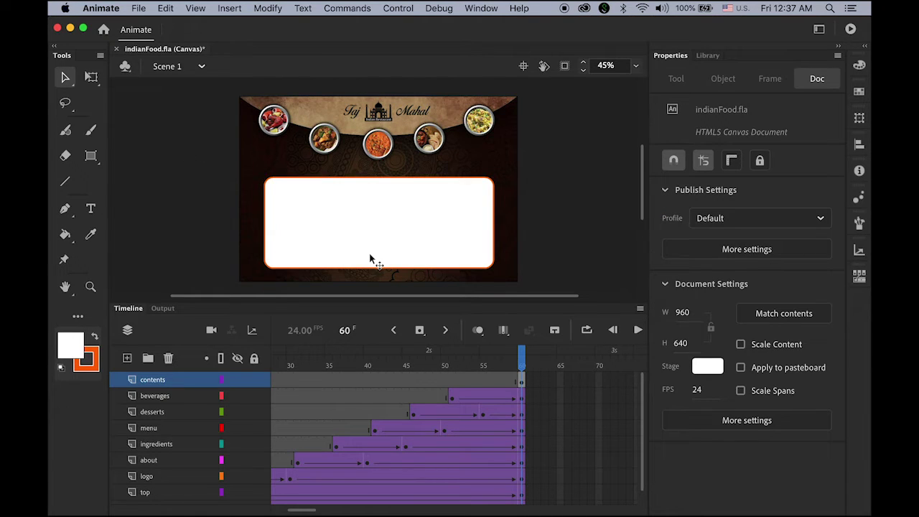
key(super+z)
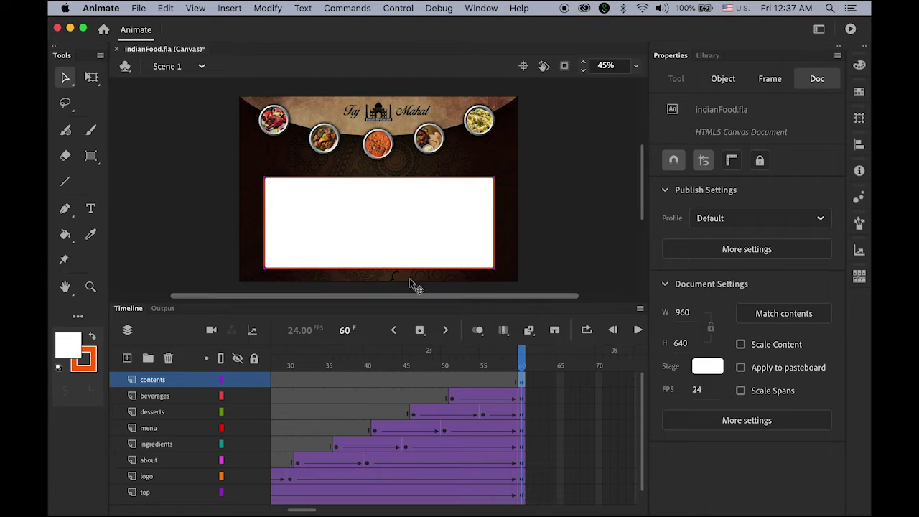
Try individual radii of 30 on only the rectangle's top-left and bottom-right corners, and undo them
click(341, 196)
scroll(740, 474, down, 3)
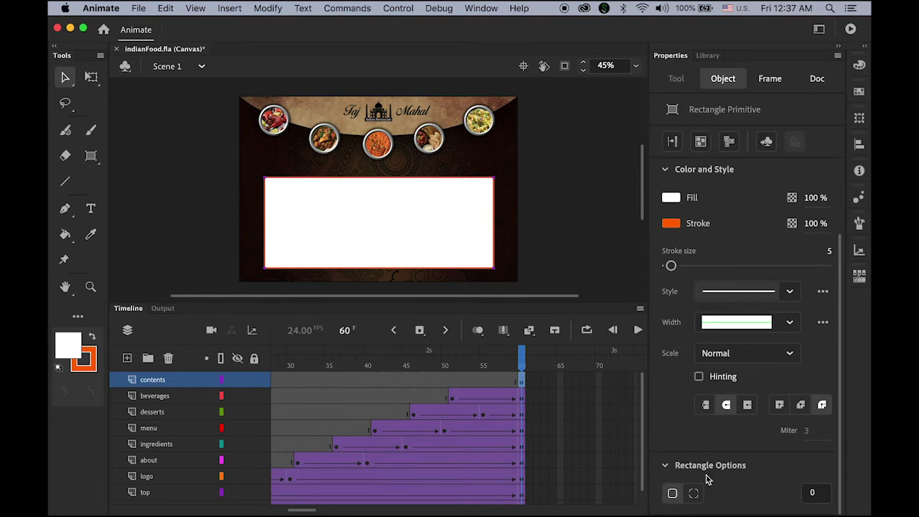
click(694, 494)
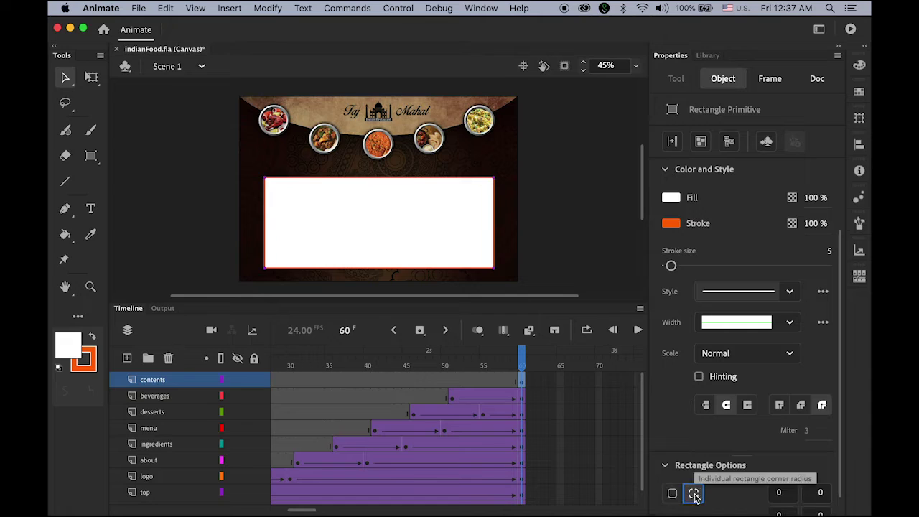
scroll(797, 503, down, 2)
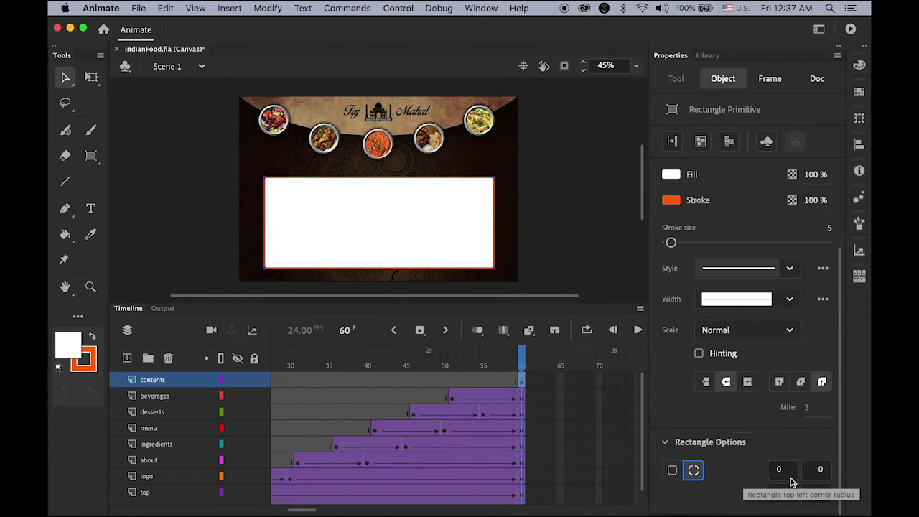
click(782, 470)
text(30)
click(817, 492)
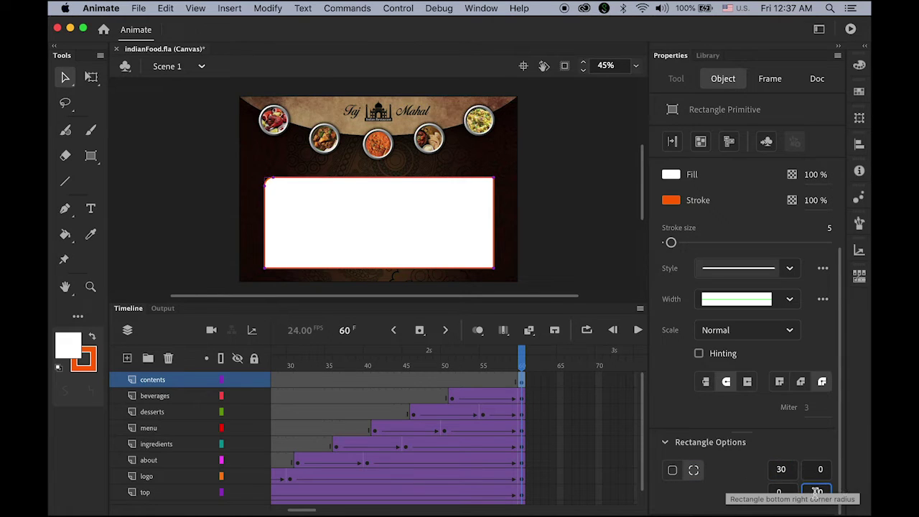
text(30)
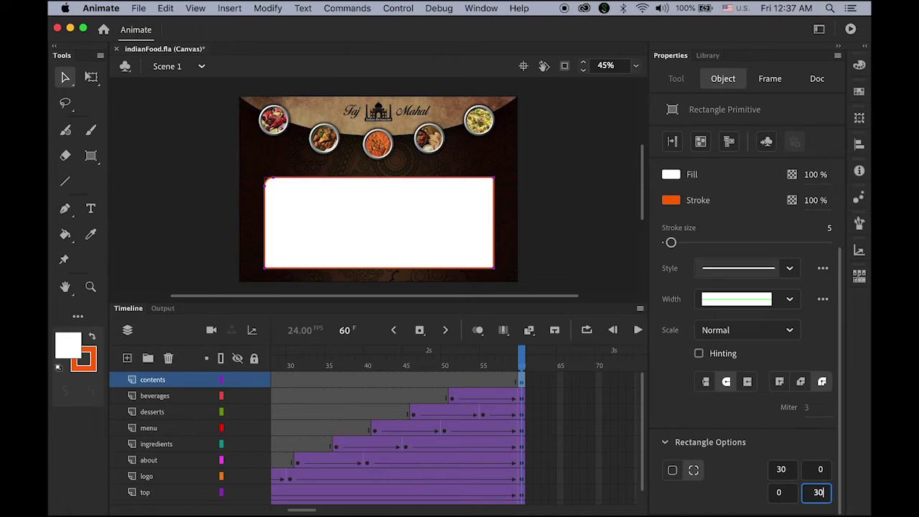
key(Return)
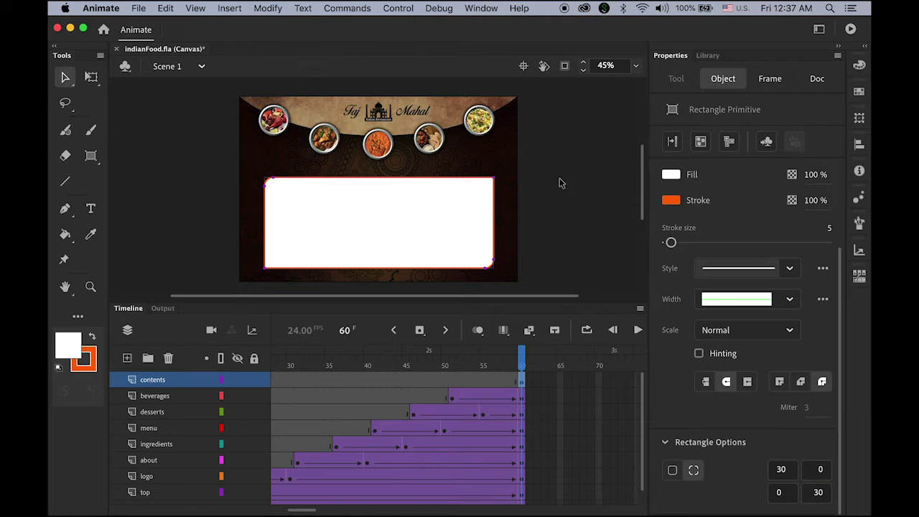
click(601, 210)
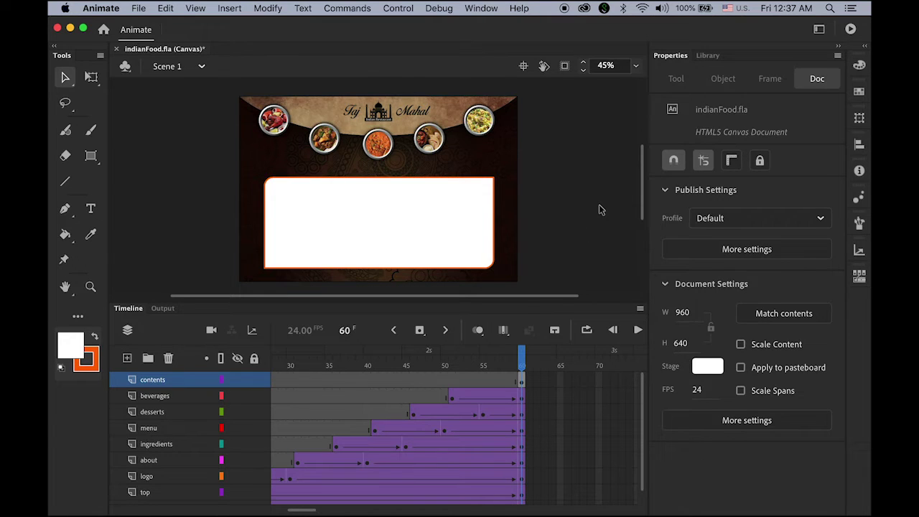
key(super+a)
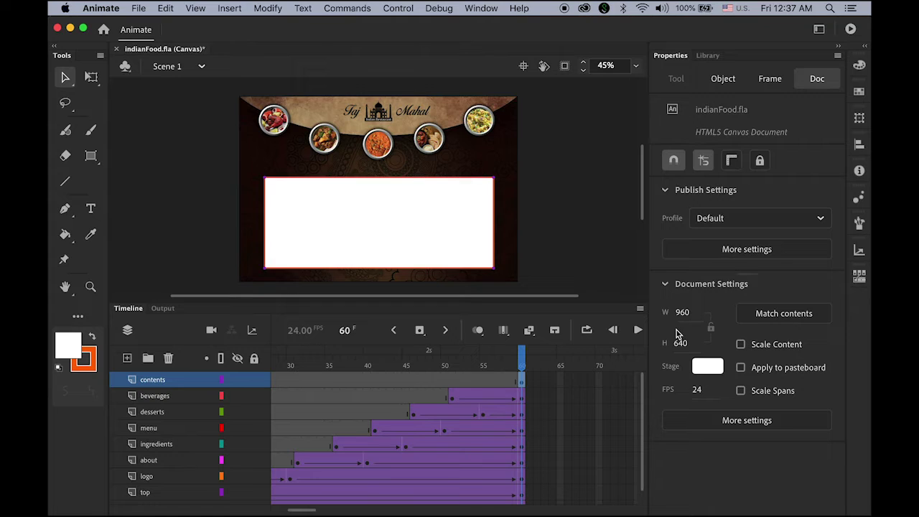
Round the contents rectangle with a single corner radius of 30
click(464, 259)
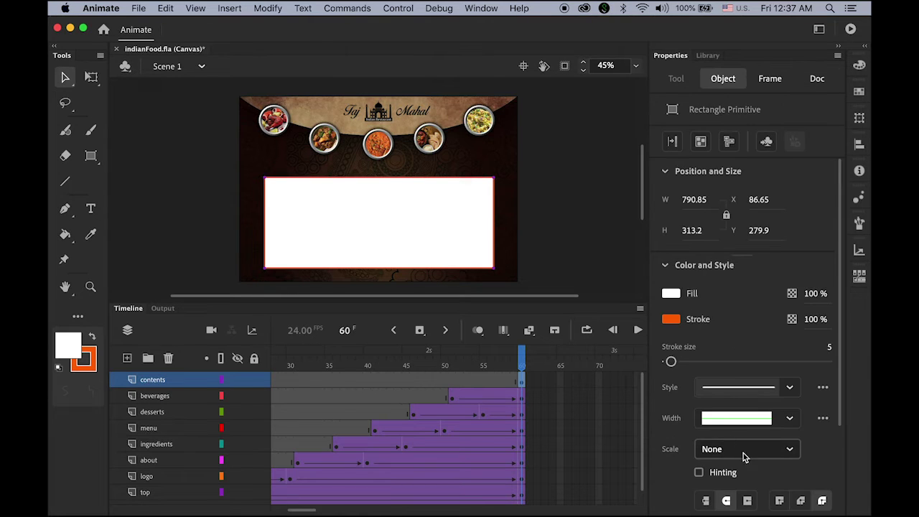
scroll(754, 459, down, 4)
click(672, 470)
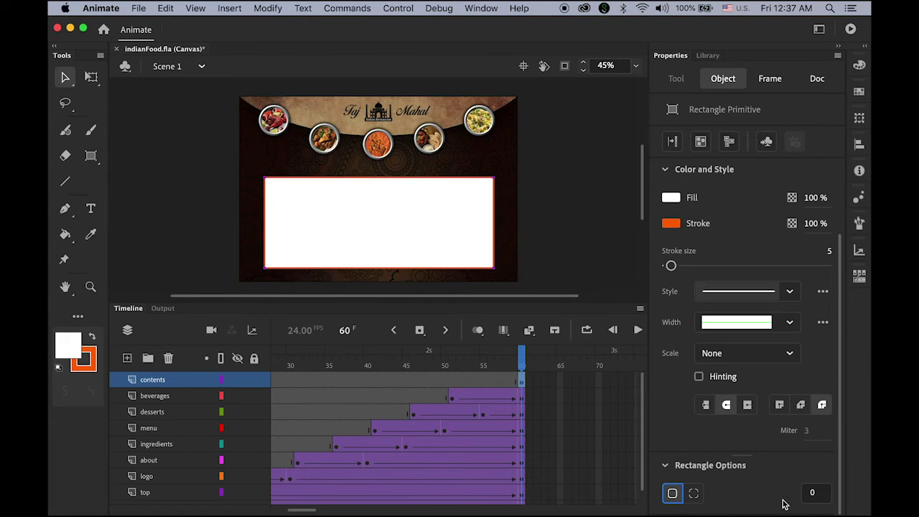
click(816, 493)
text(30)
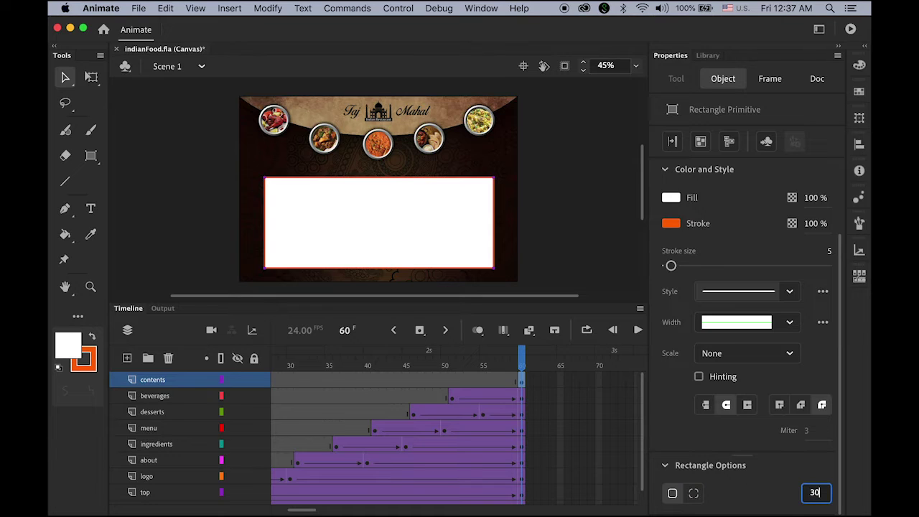
key(Return)
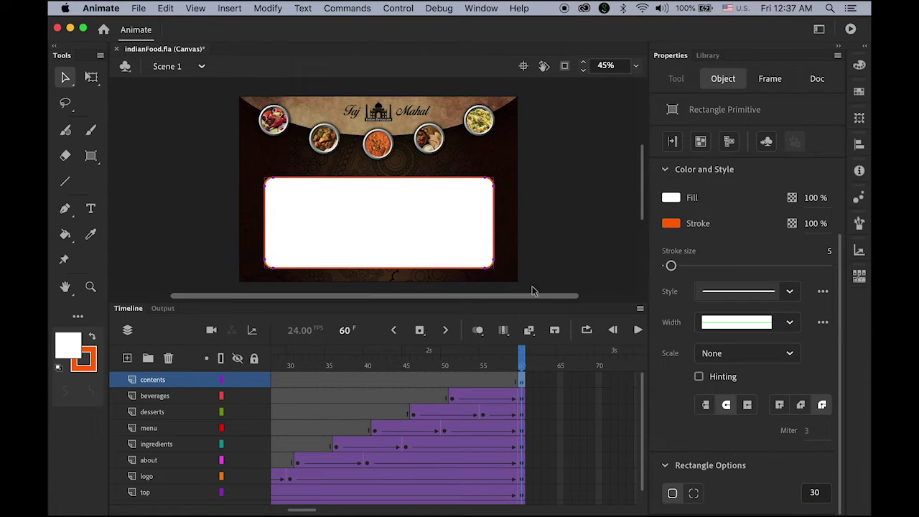
click(549, 231)
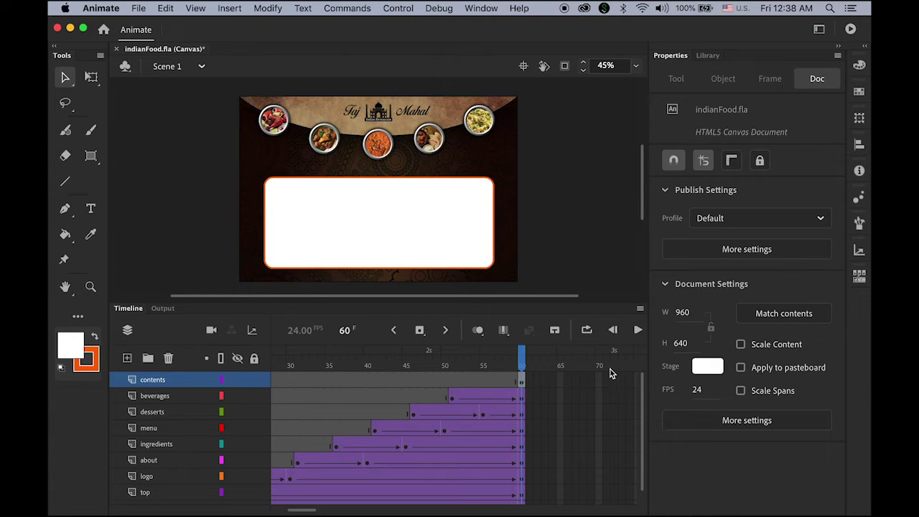
Extend the contents layer from frame 60 to frame 69 by inserting a regular frame
click(521, 380)
click(591, 381)
click(233, 8)
mouse_move(257, 90)
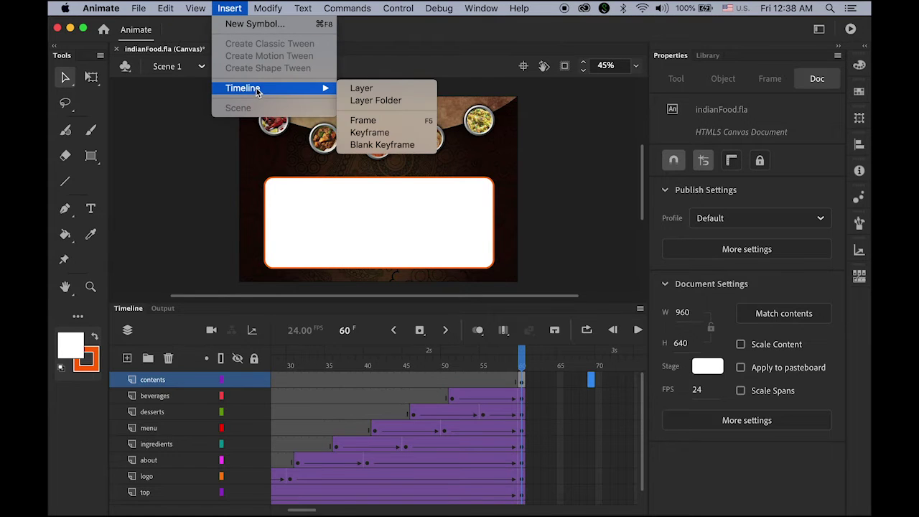
click(364, 121)
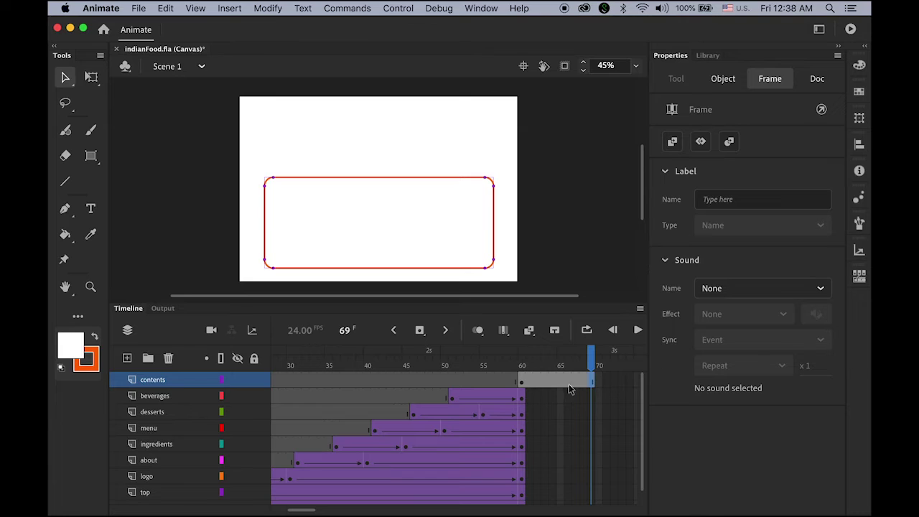
Copy the rounded rectangle and insert a blank keyframe at frame 70 on the contents layer
drag(592, 363, 540, 363)
click(439, 222)
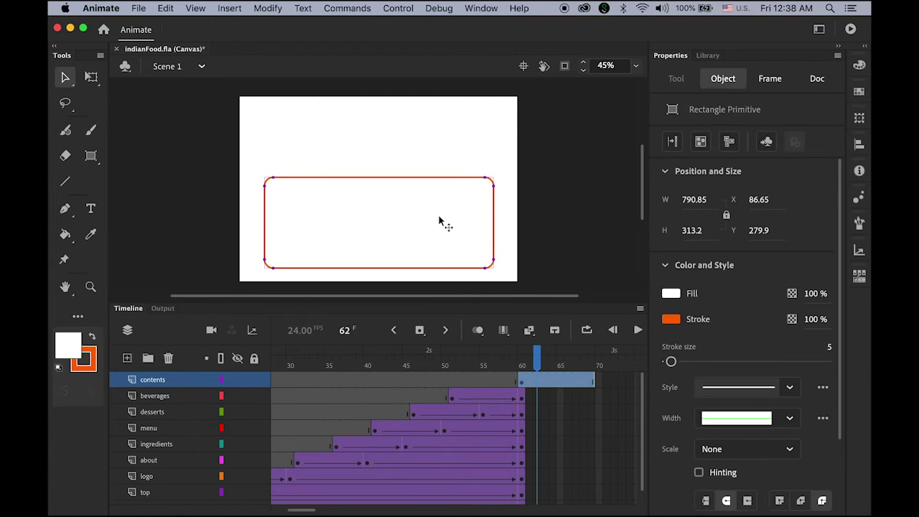
click(599, 381)
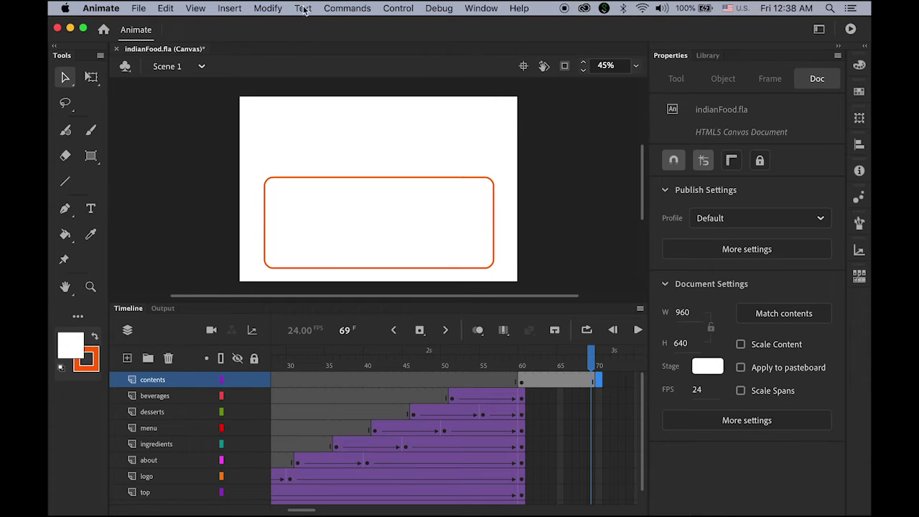
click(227, 9)
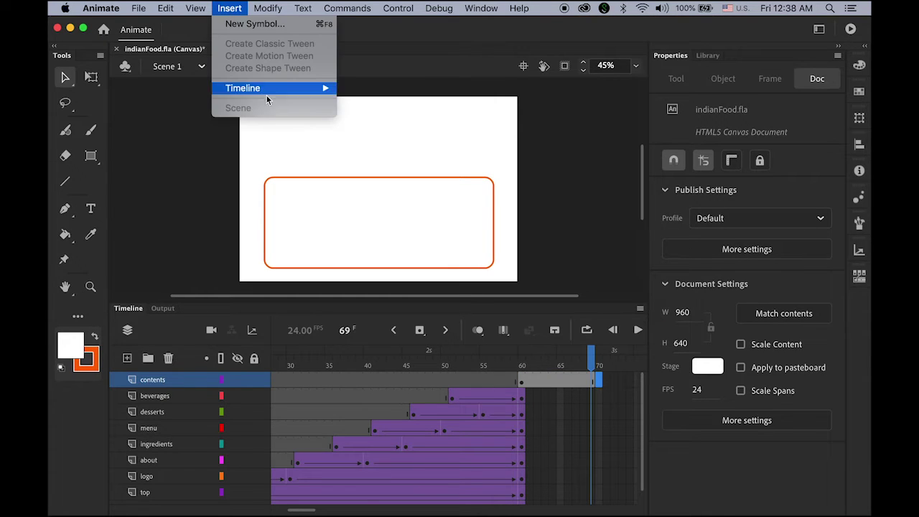
mouse_move(267, 89)
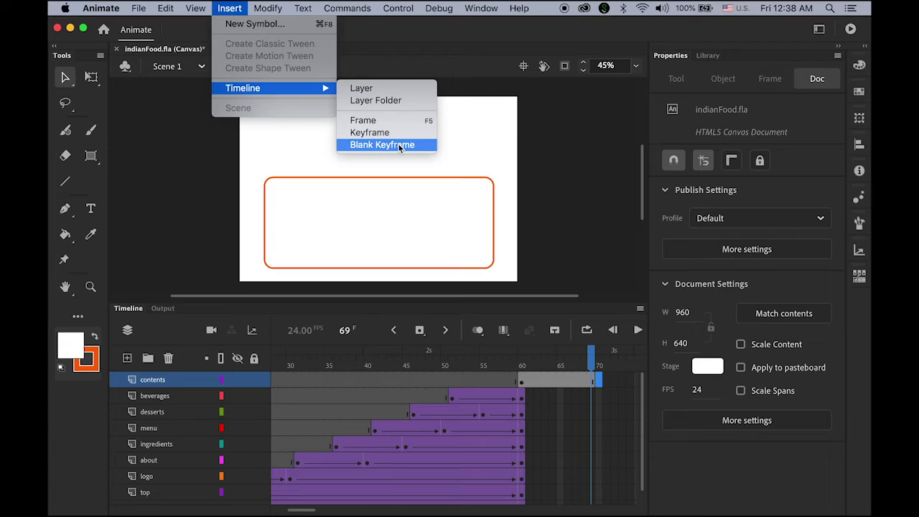
click(398, 143)
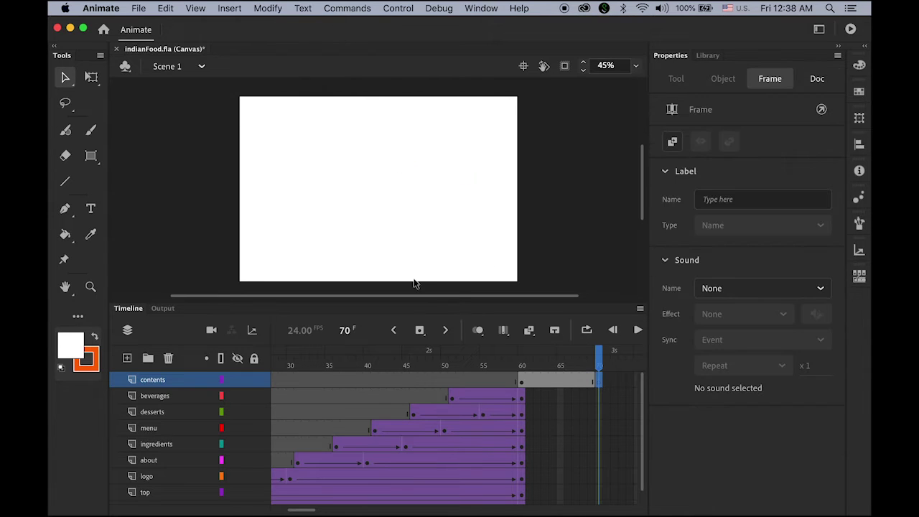
Paste the copied rounded rectangle in place on frame 70 of the contents layer
click(172, 8)
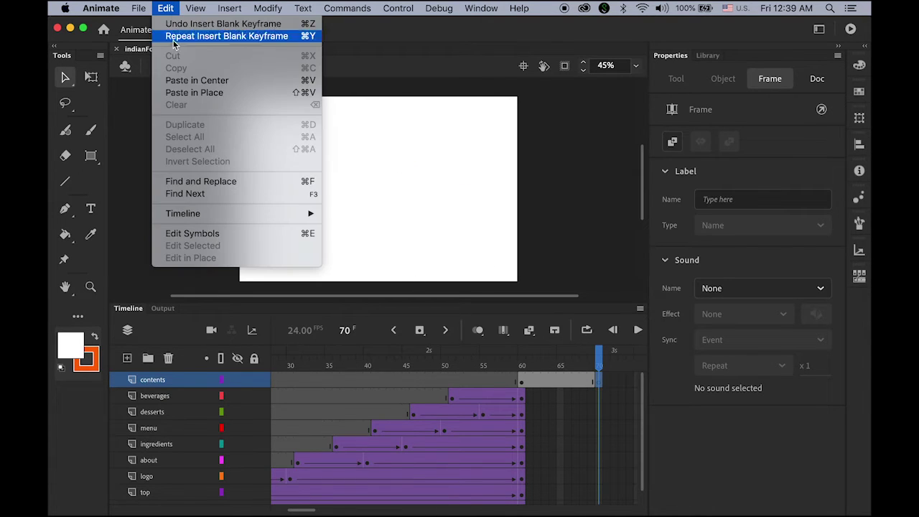
click(191, 93)
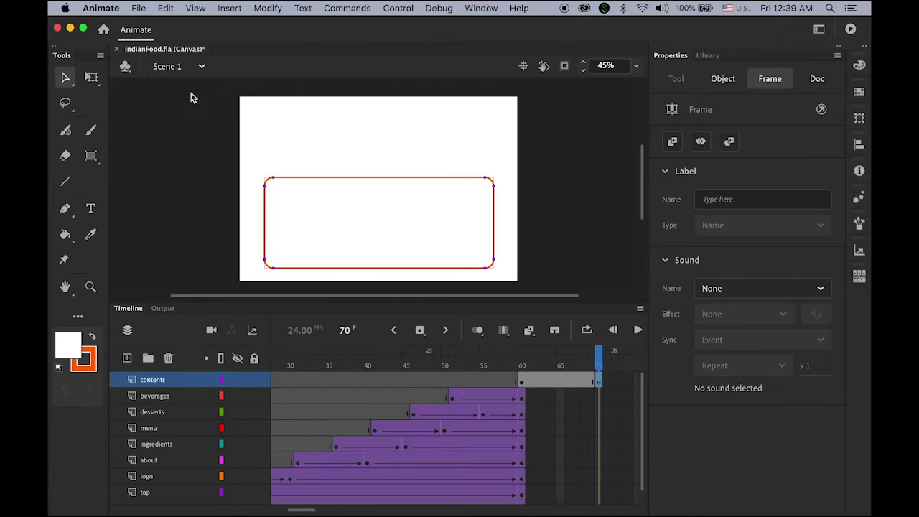
mouse_move(601, 365)
mouse_down()
mouse_move(585, 365)
mouse_move(607, 366)
mouse_up()
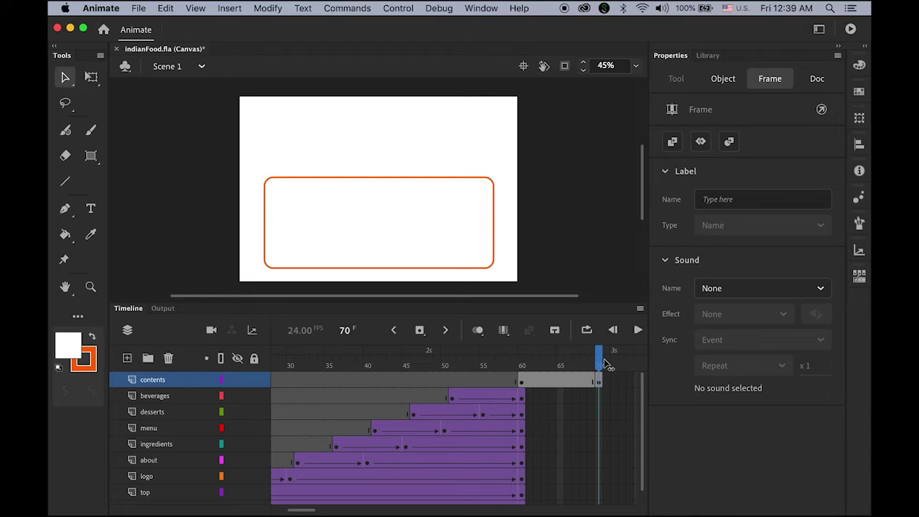
click(607, 367)
mouse_move(605, 365)
mouse_down()
mouse_move(546, 364)
mouse_move(605, 367)
mouse_up()
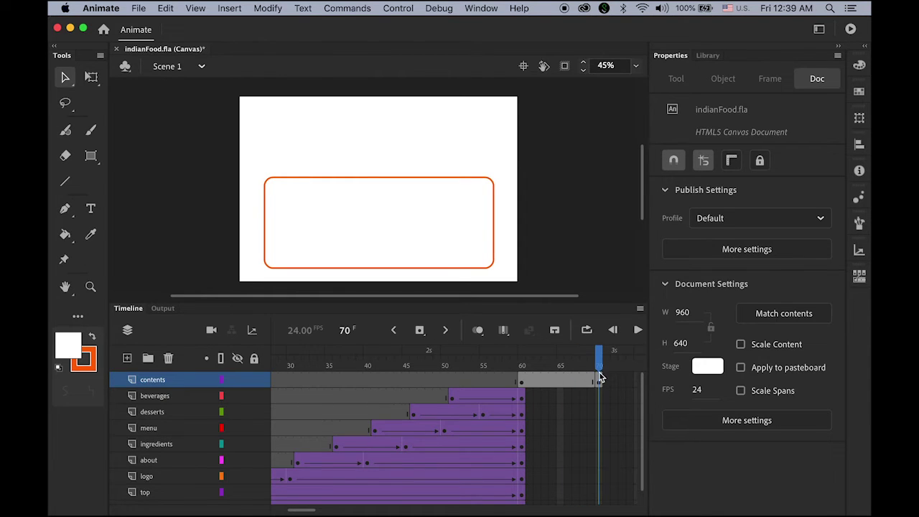
Extend the contents layer's panel from frame 70 to frame 79 by inserting a regular frame
mouse_move(603, 366)
mouse_down()
mouse_move(576, 365)
mouse_move(607, 366)
mouse_up()
scroll(410, 464, right, 4)
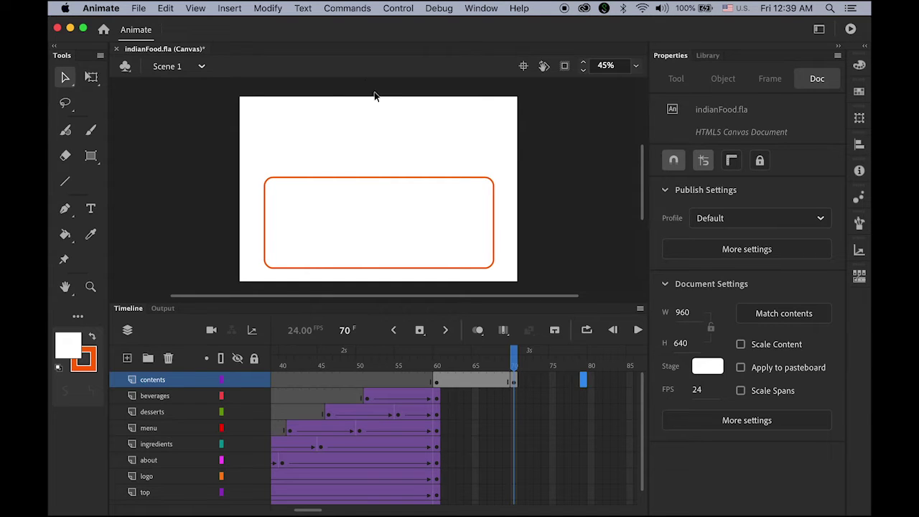
click(236, 9)
mouse_move(272, 87)
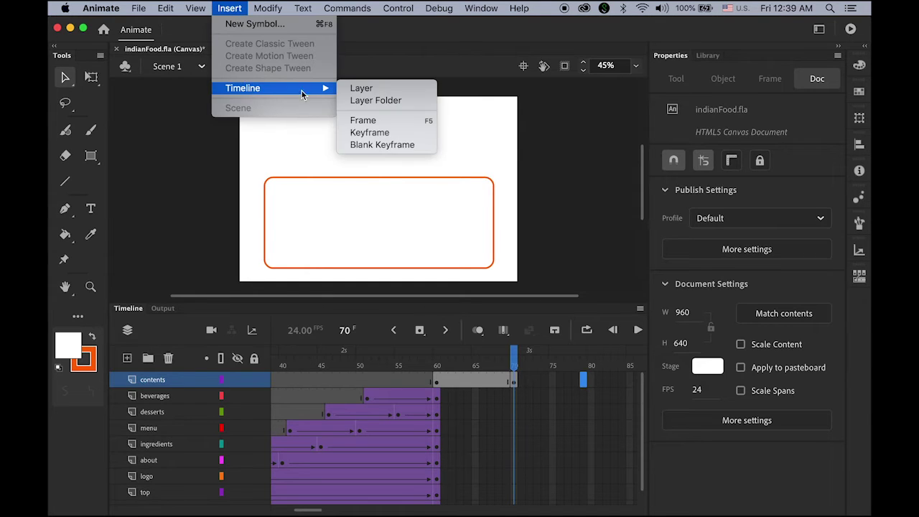
click(380, 121)
Insert a blank keyframe at frame 80 of the contents layer and paste the rounded rectangle in place there
click(593, 380)
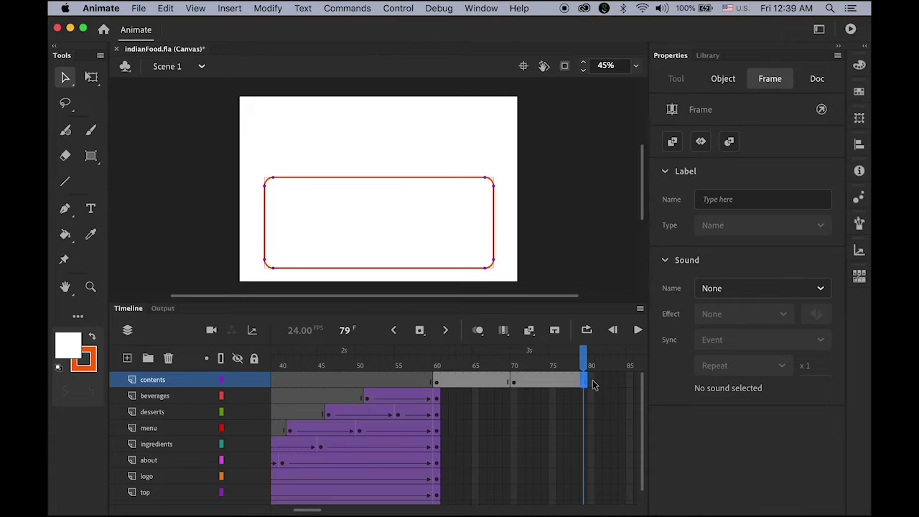
click(231, 8)
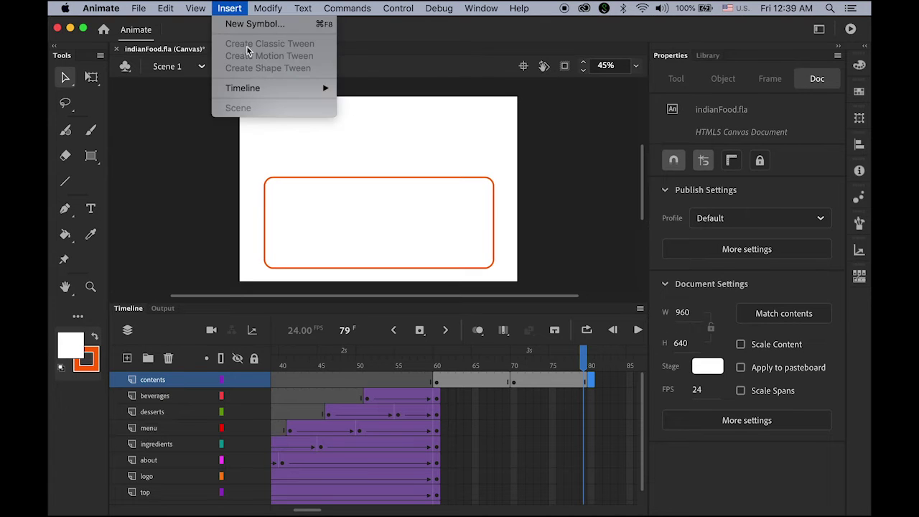
mouse_move(260, 91)
click(419, 145)
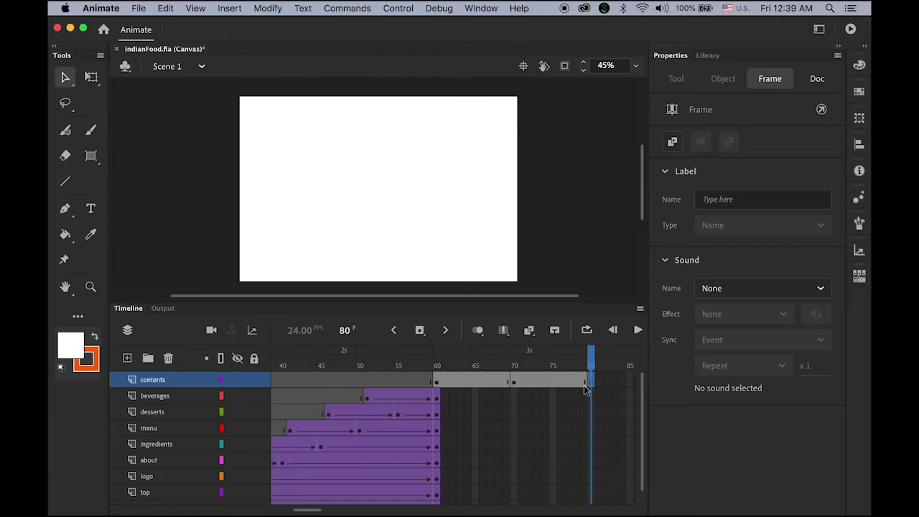
click(166, 8)
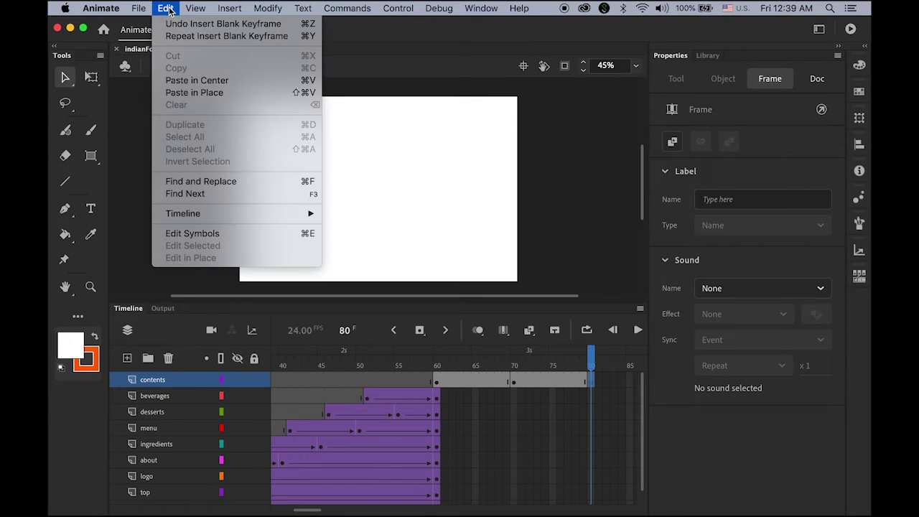
click(192, 97)
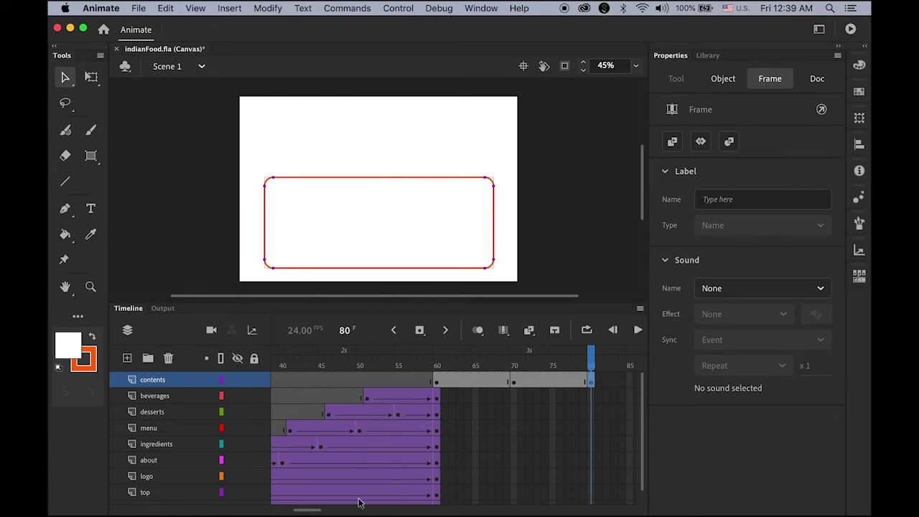
Extend the contents layer's panel from frame 80 to frame 89 by inserting a regular frame
scroll(316, 512, right, 5)
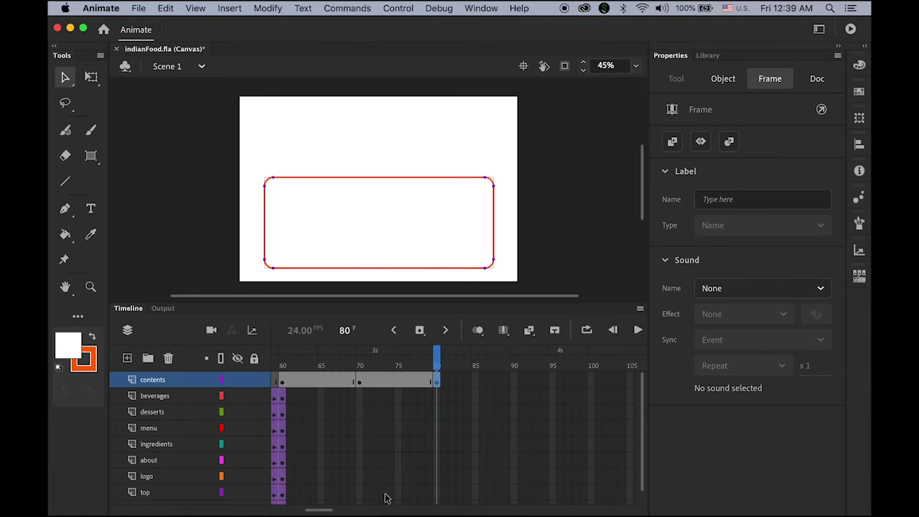
click(508, 384)
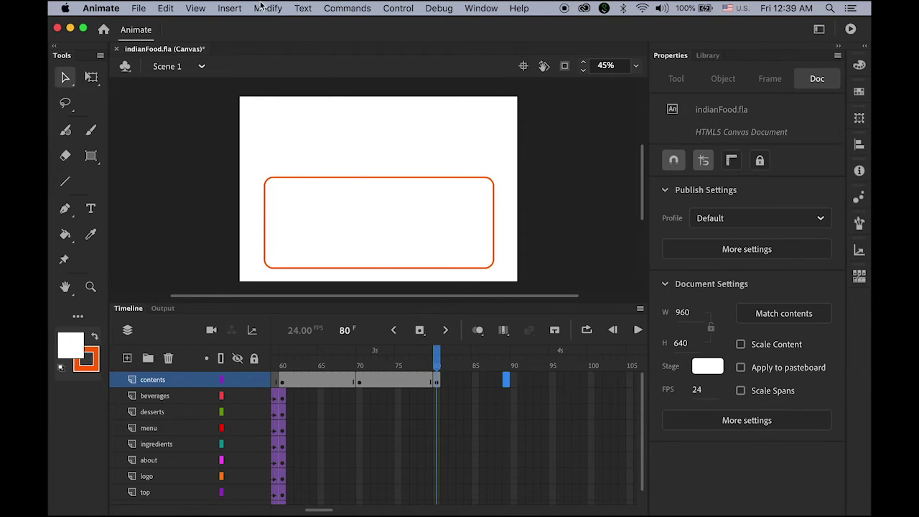
click(234, 8)
mouse_move(258, 91)
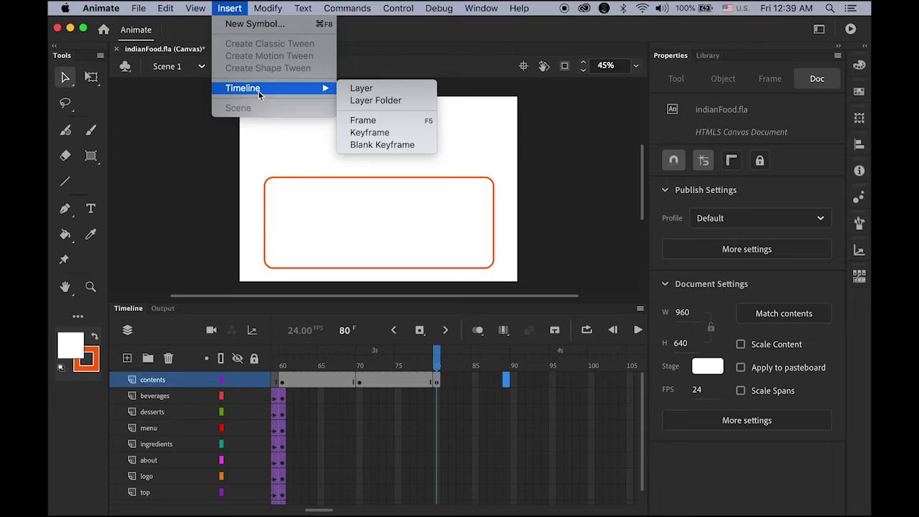
click(420, 122)
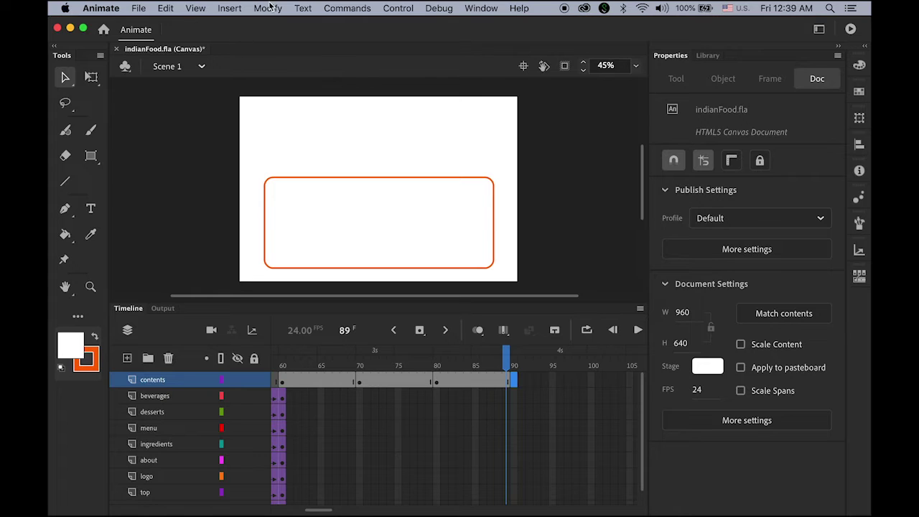
Insert a blank keyframe at frame 90 of the contents layer and paste the rounded rectangle in place there
click(230, 8)
mouse_move(255, 88)
click(429, 146)
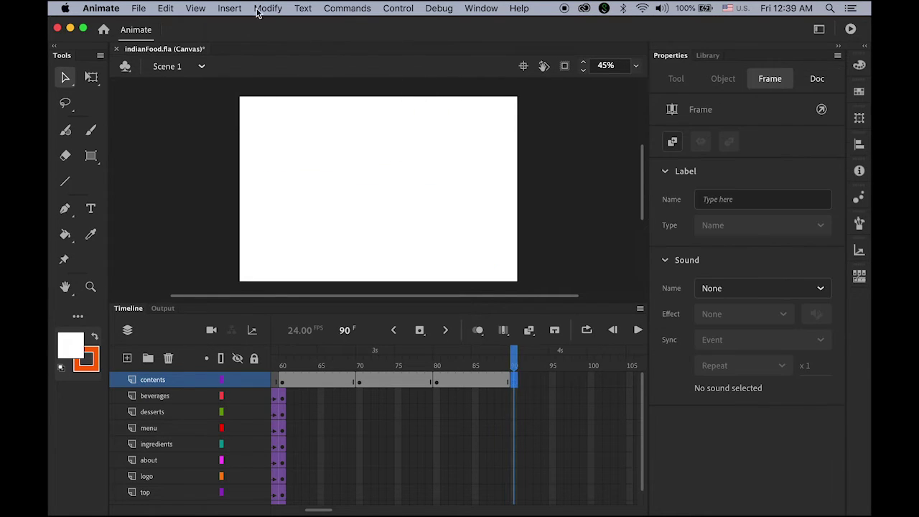
click(161, 8)
click(223, 92)
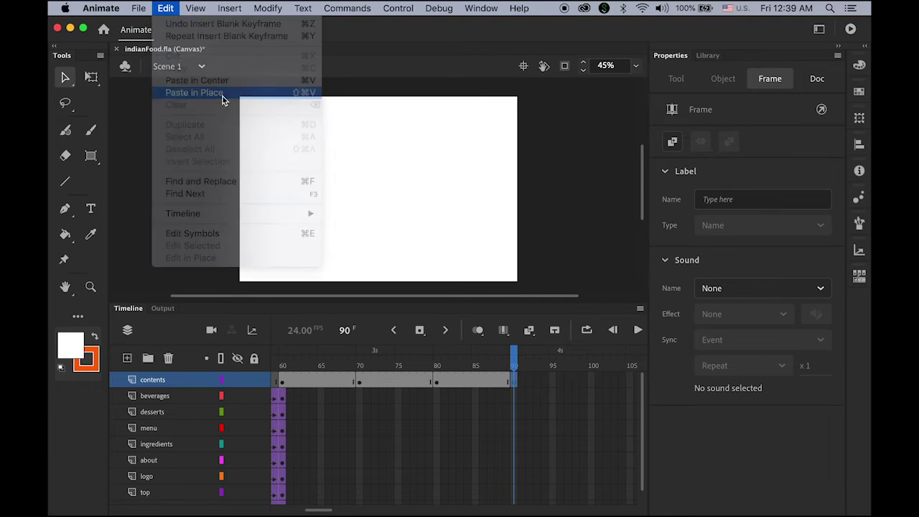
Extend the contents layer's panel from frame 90 to frame 99 by inserting a regular frame
click(583, 381)
click(230, 8)
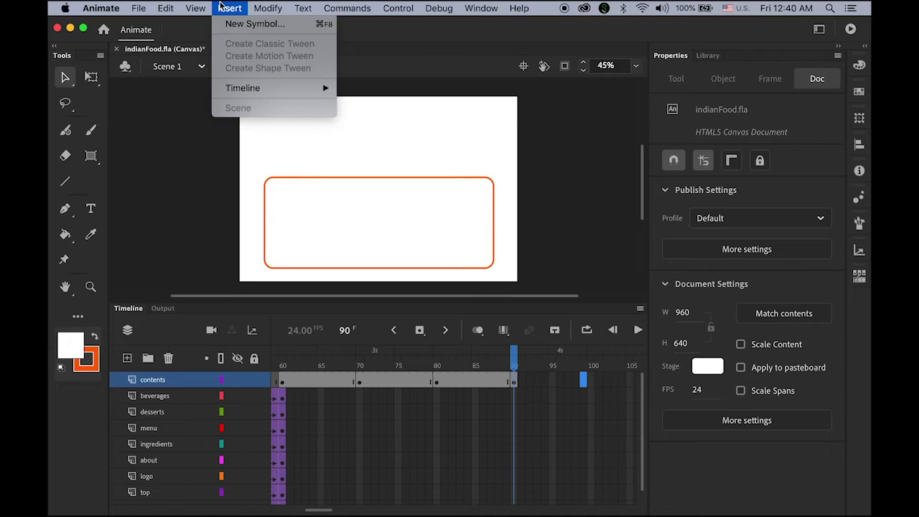
mouse_move(263, 89)
click(390, 121)
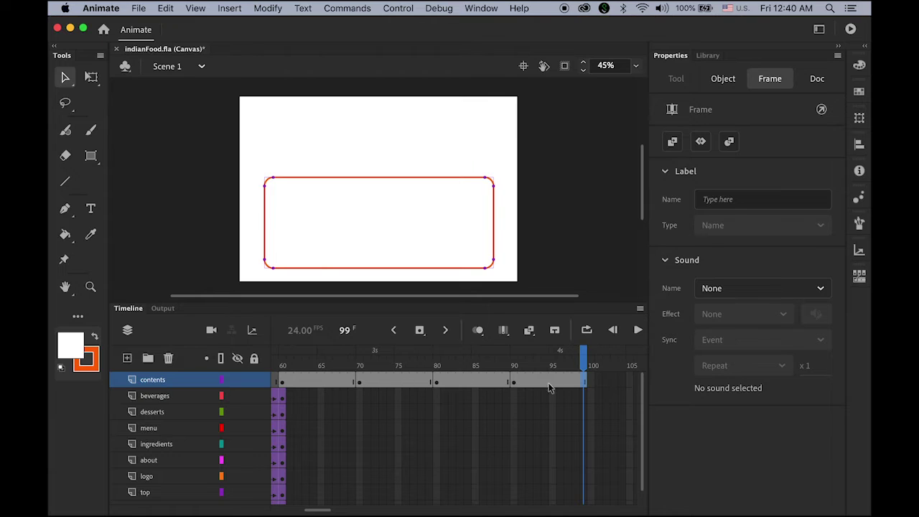
Insert a blank keyframe at frame 100 of the contents layer
click(593, 383)
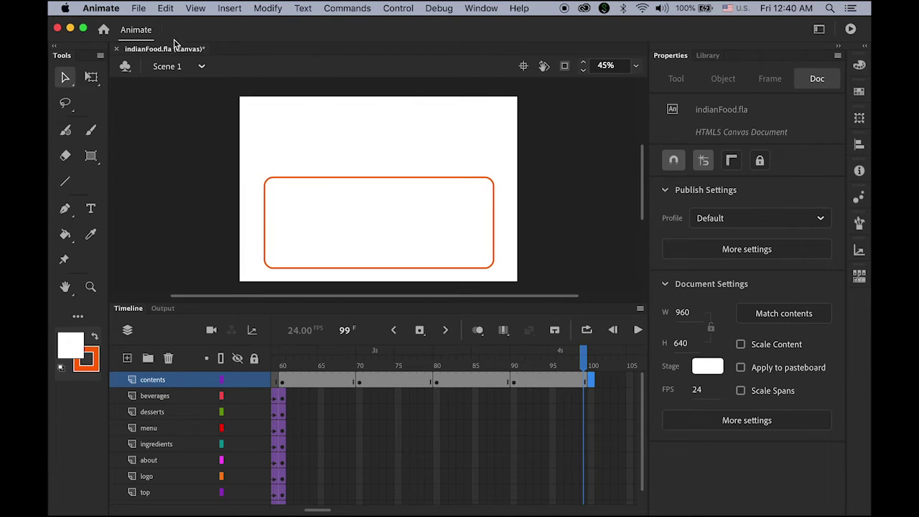
click(231, 8)
mouse_move(265, 88)
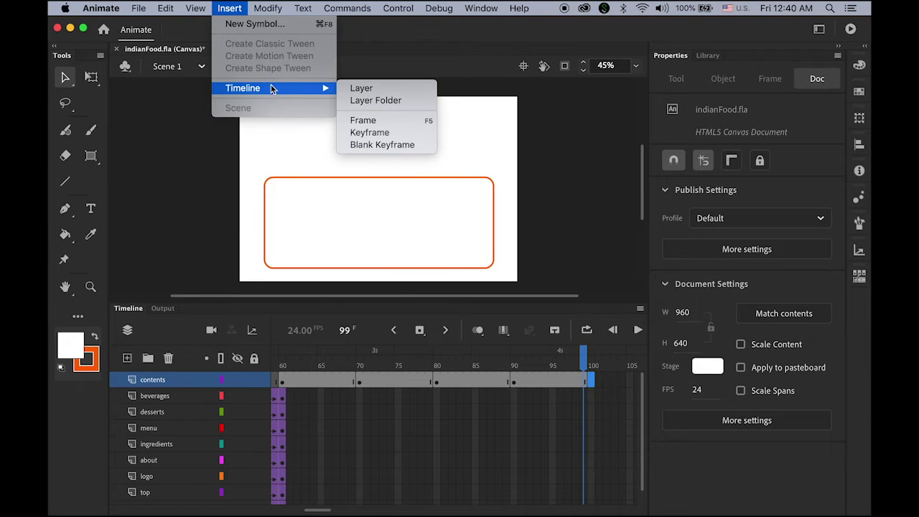
click(399, 144)
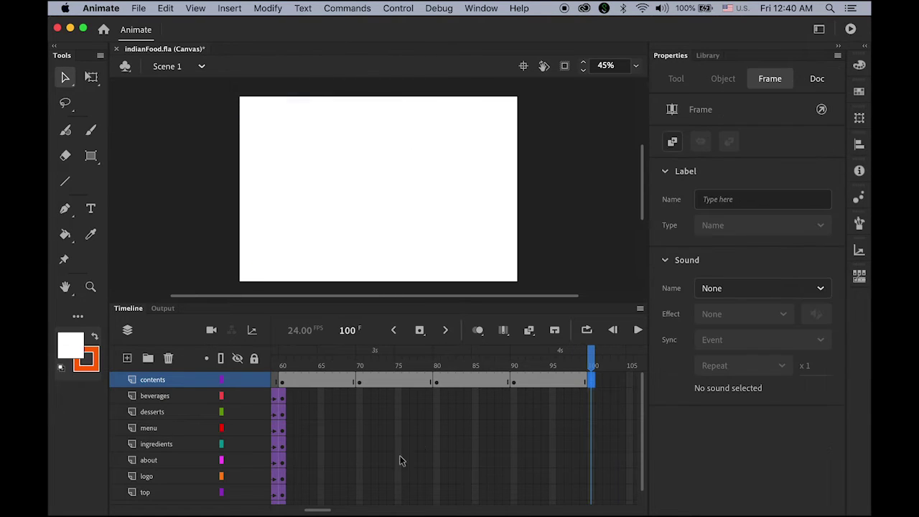
drag(318, 509, 323, 509)
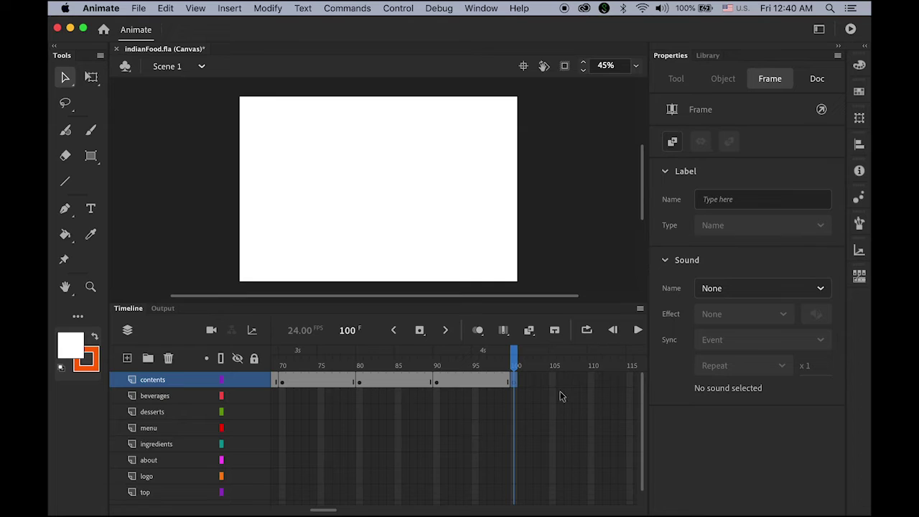
click(587, 383)
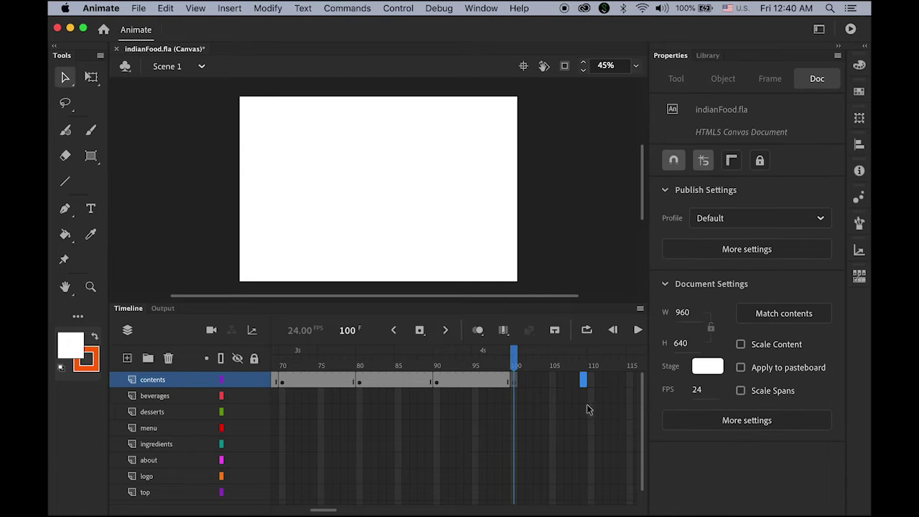
click(238, 9)
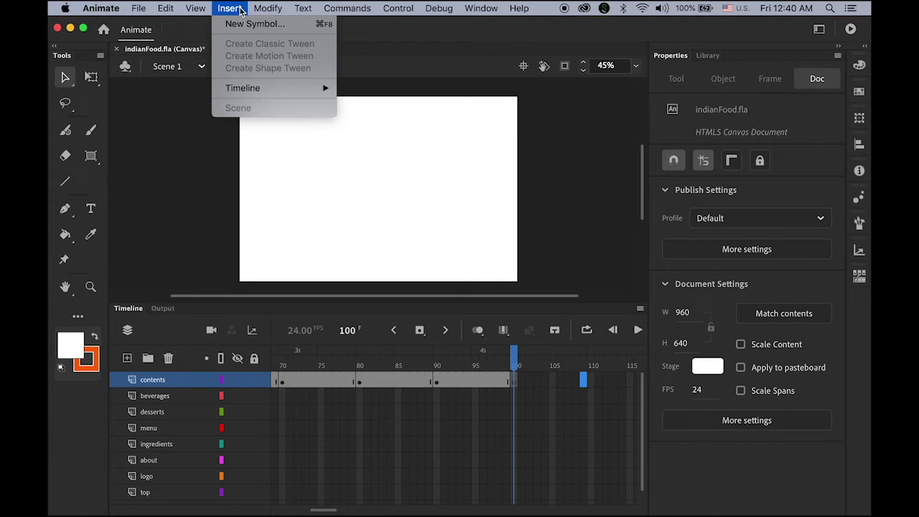
click(516, 384)
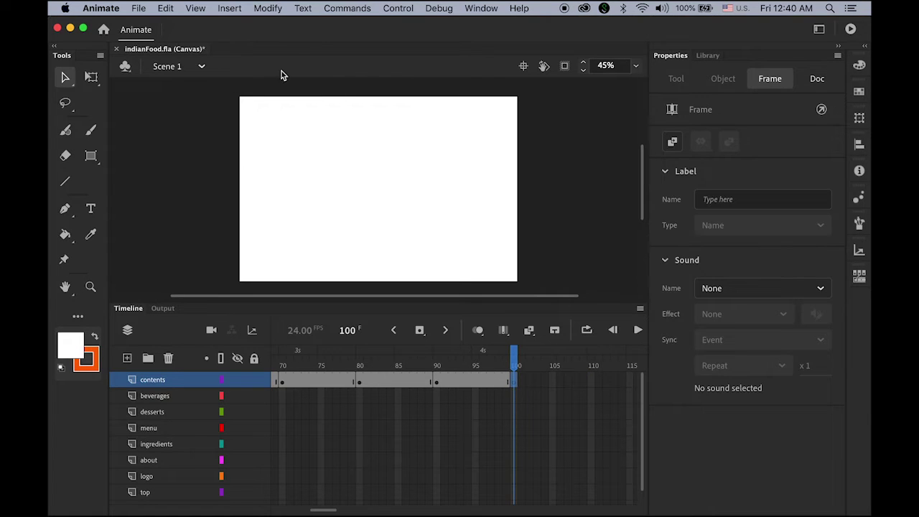
Paste the rounded rectangle in place on frame 100 and extend the contents layer to frame 109 with a regular frame
click(158, 11)
click(207, 92)
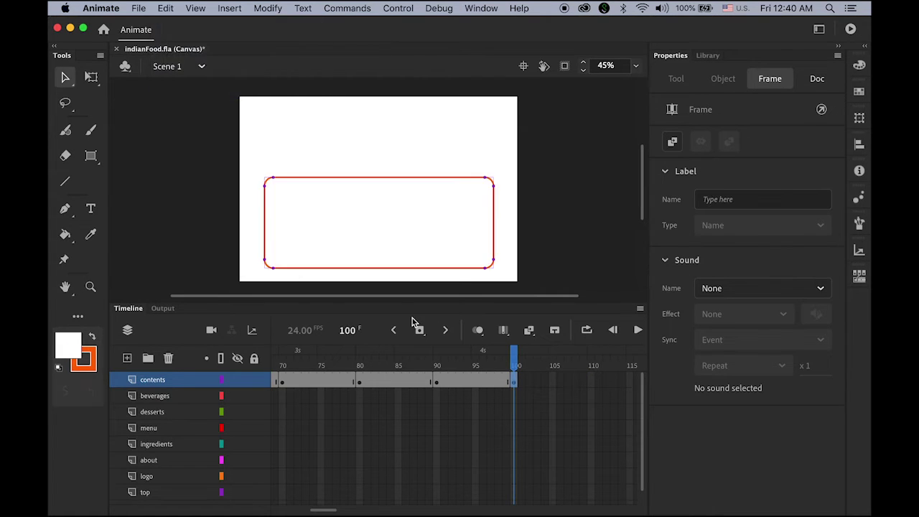
click(583, 381)
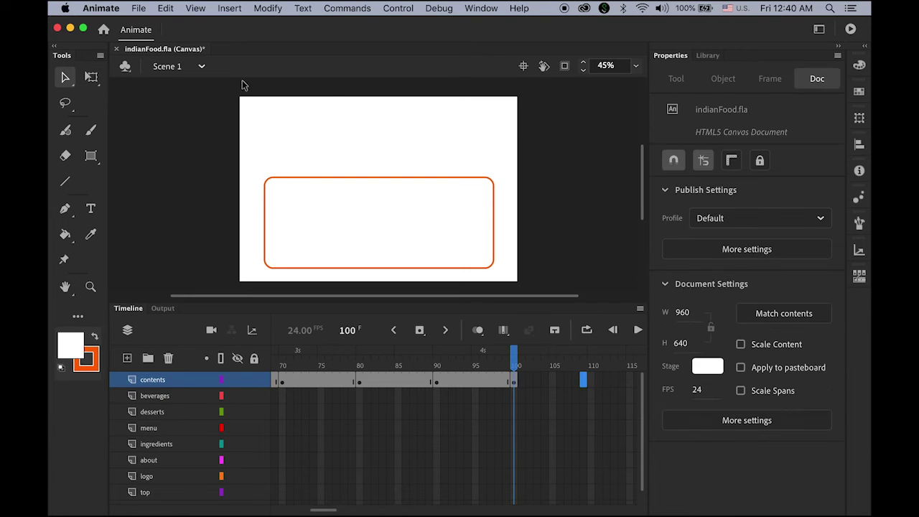
click(231, 8)
mouse_move(269, 88)
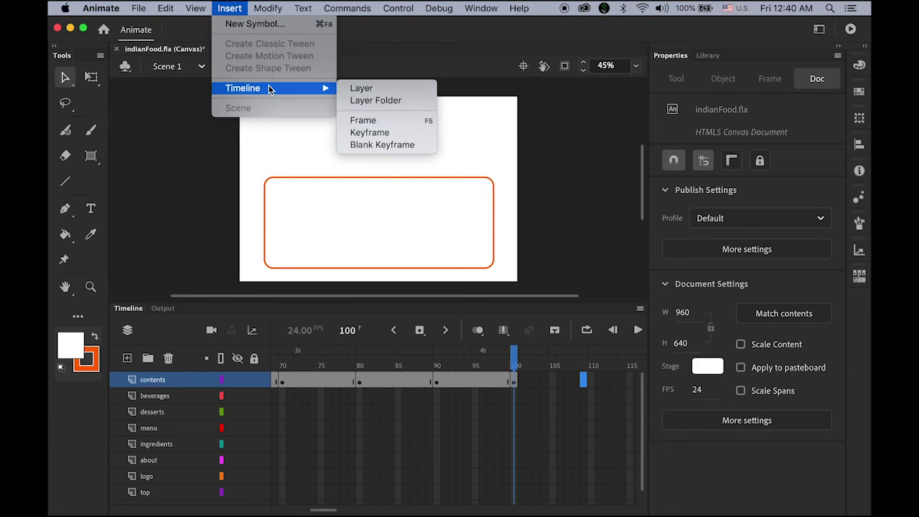
click(416, 122)
Extend all layers below contents, from beverages down to BG, to frame 109
drag(583, 357, 276, 359)
click(528, 382)
drag(528, 382, 438, 386)
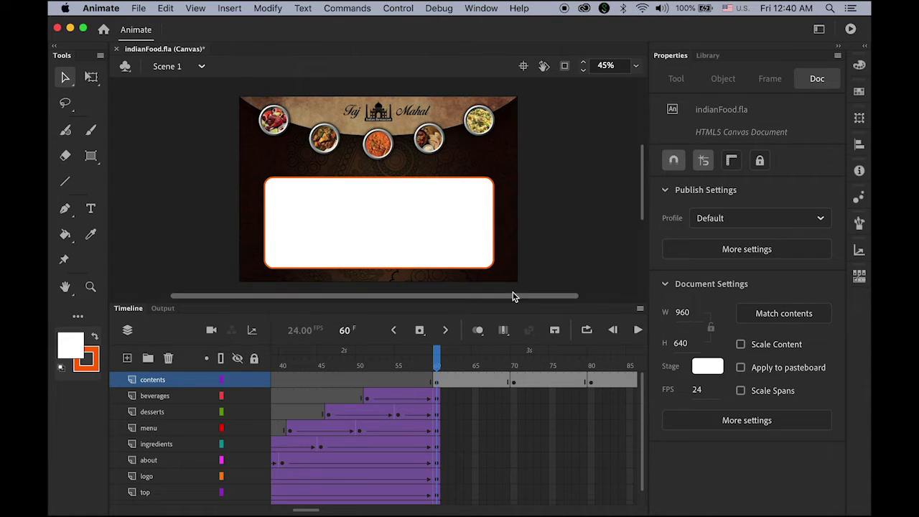
drag(439, 355, 495, 381)
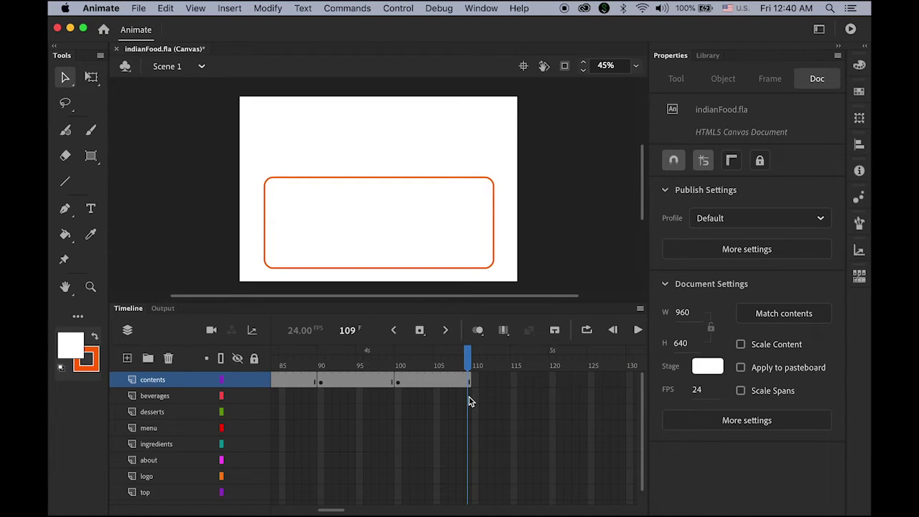
click(468, 396)
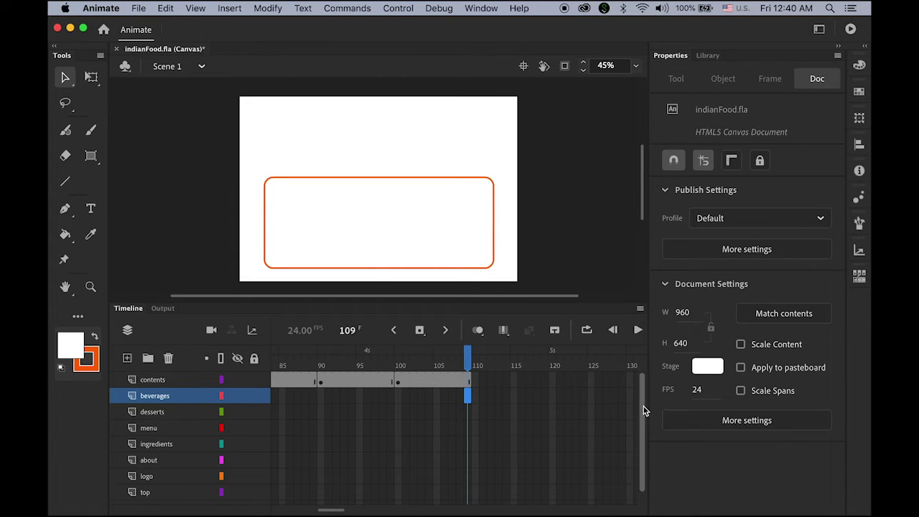
scroll(644, 408, down, 1)
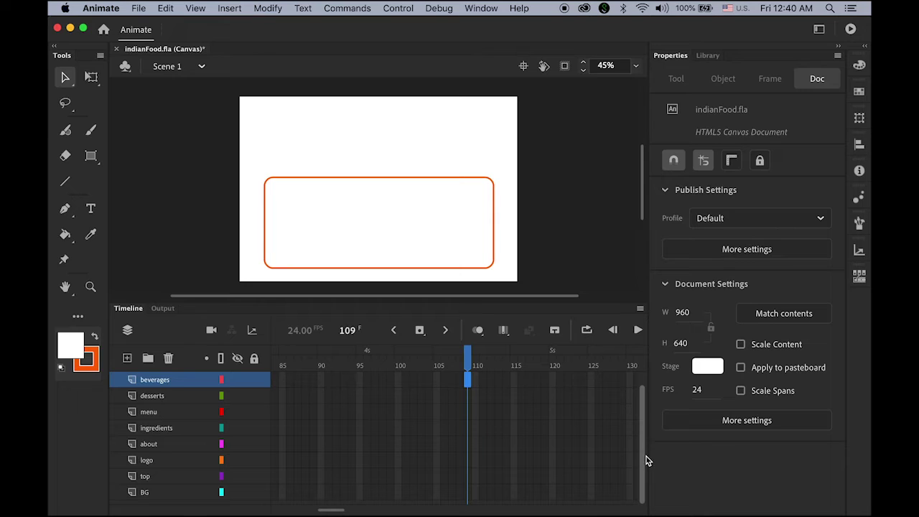
shift+click(468, 494)
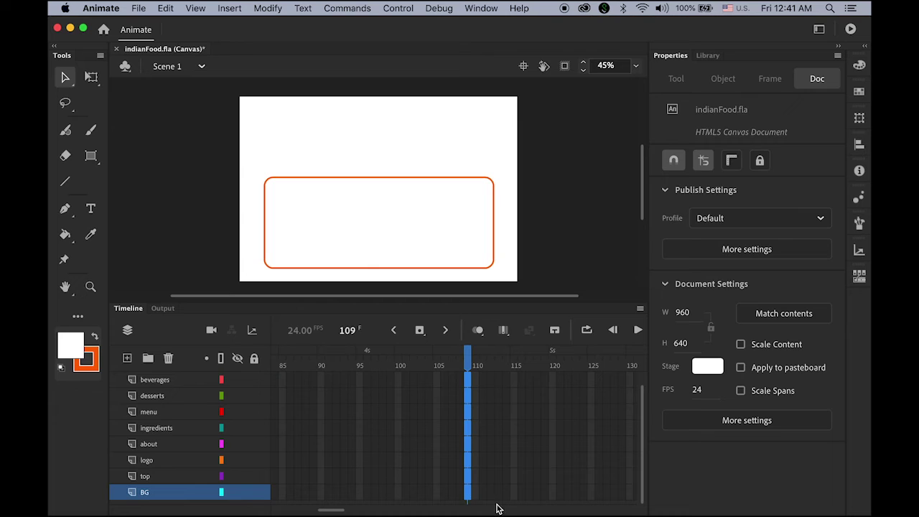
click(420, 329)
Return the playhead to frame 60 and select the white rounded rectangle on the contents layer
drag(470, 364, 484, 395)
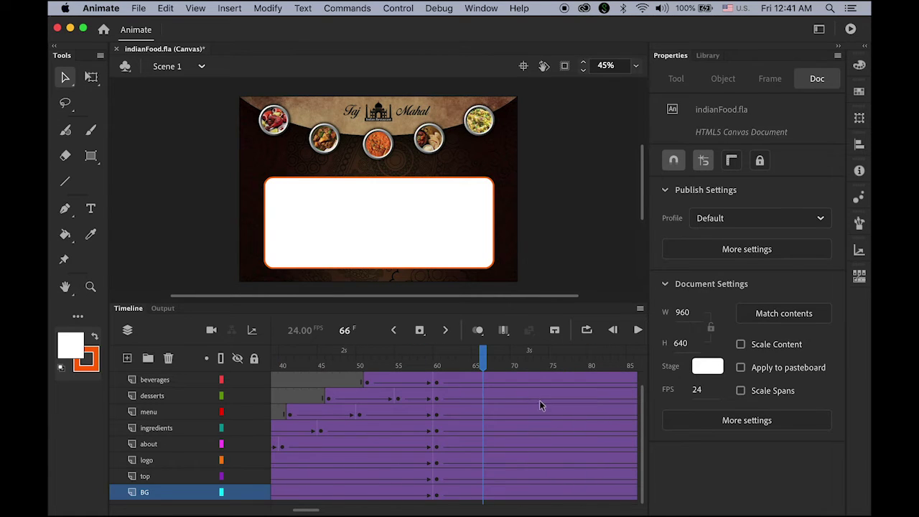
scroll(494, 370, up, 1)
drag(481, 361, 401, 383)
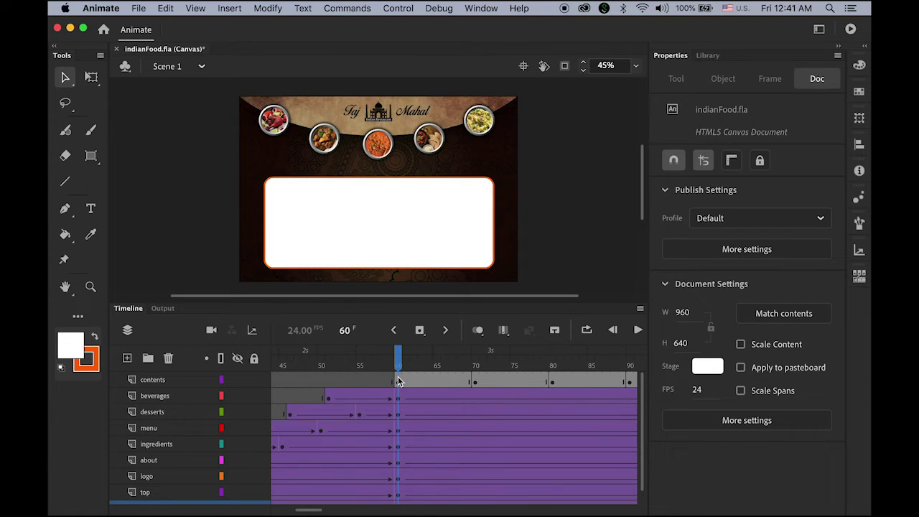
click(399, 228)
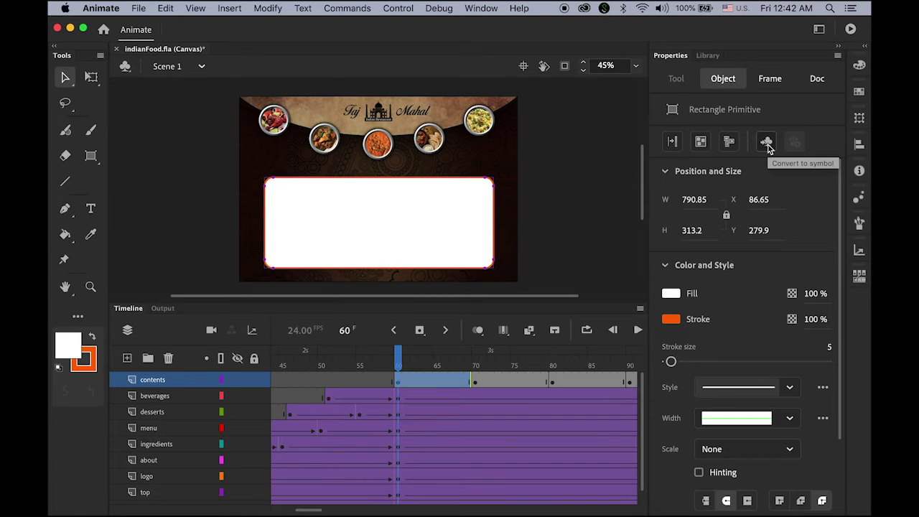
click(266, 9)
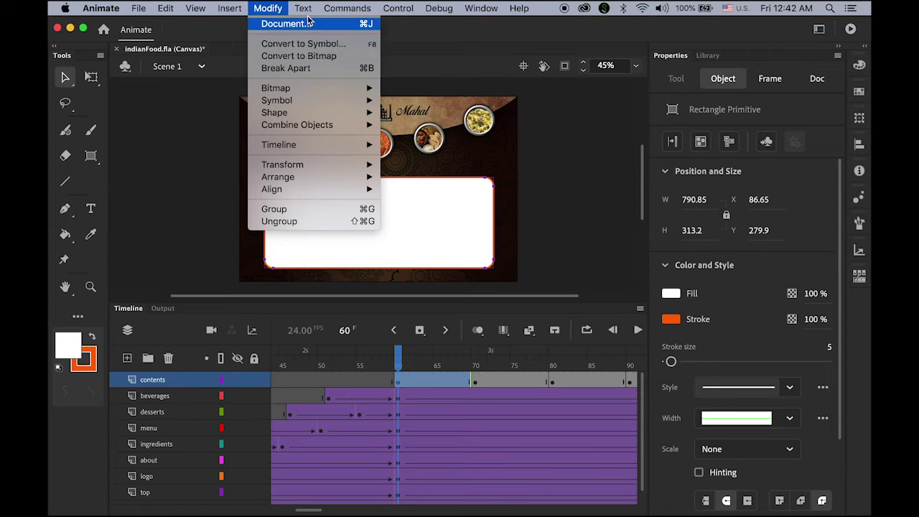
mouse_move(398, 8)
click(546, 8)
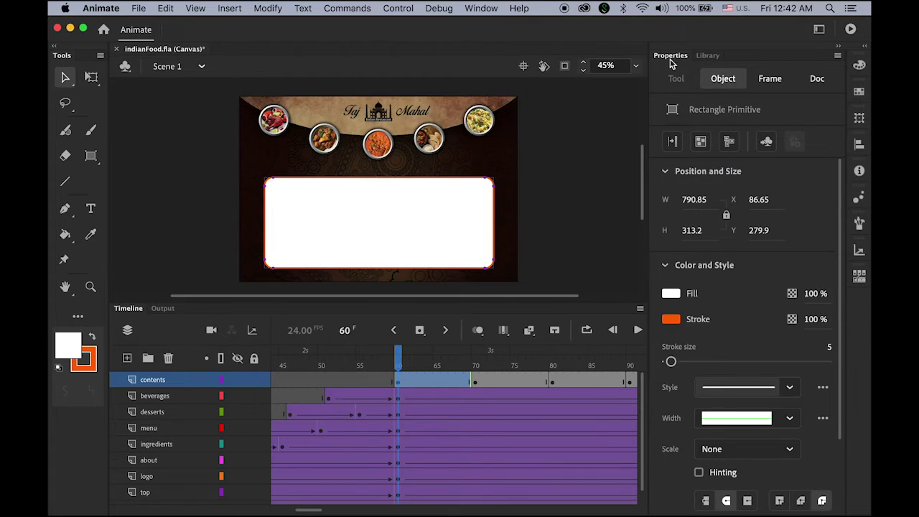
Convert the white rounded rectangle at frame 60 to a movie clip symbol named about_content
click(766, 144)
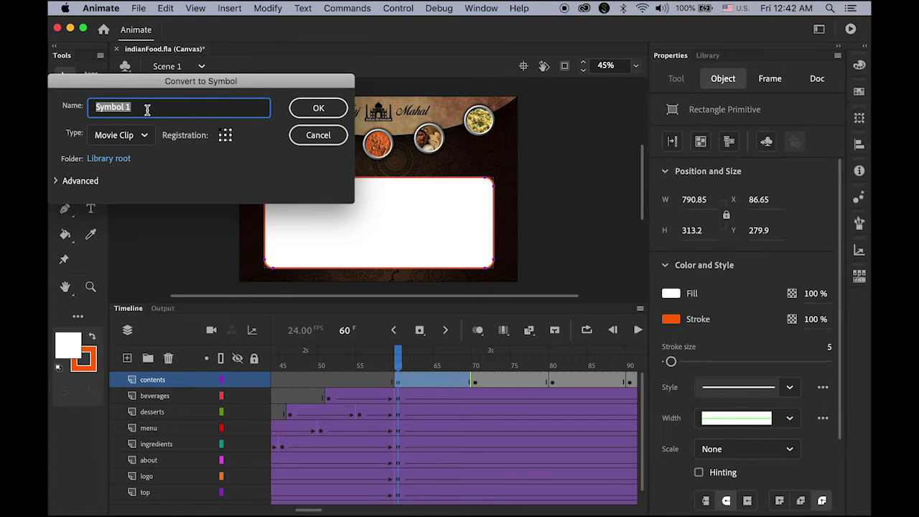
text(about)
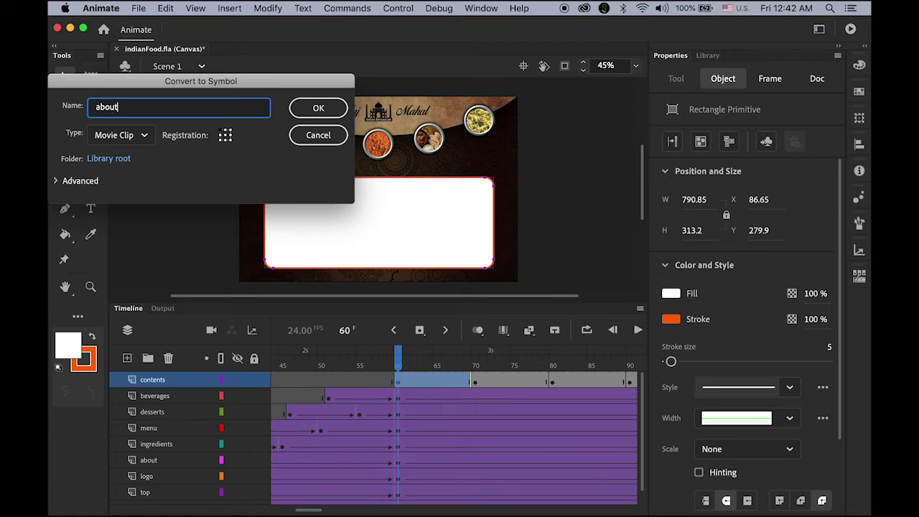
text(_content)
click(318, 108)
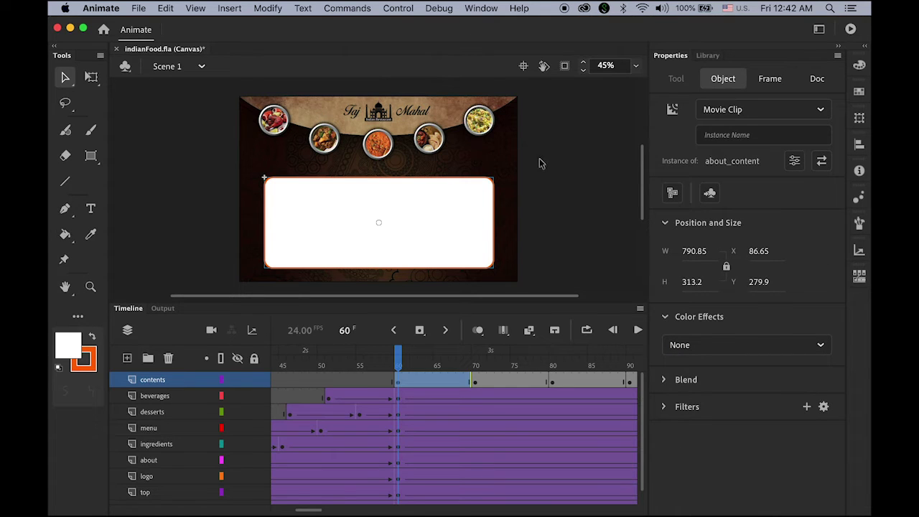
Open the about_content movie clip for editing in place
double_click(433, 208)
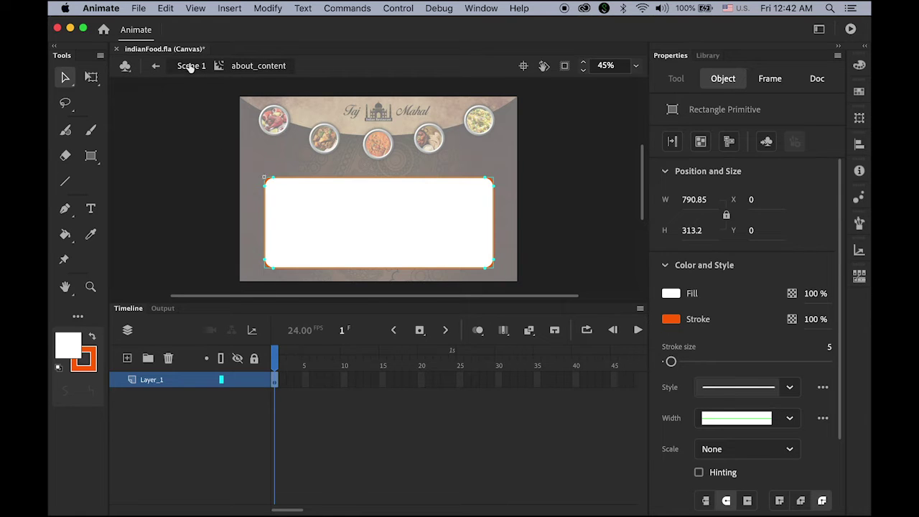
click(158, 69)
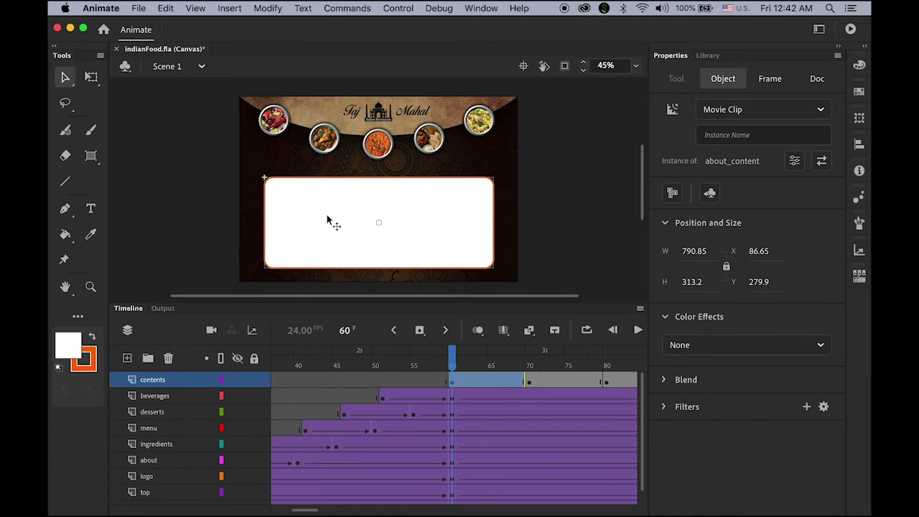
double_click(327, 220)
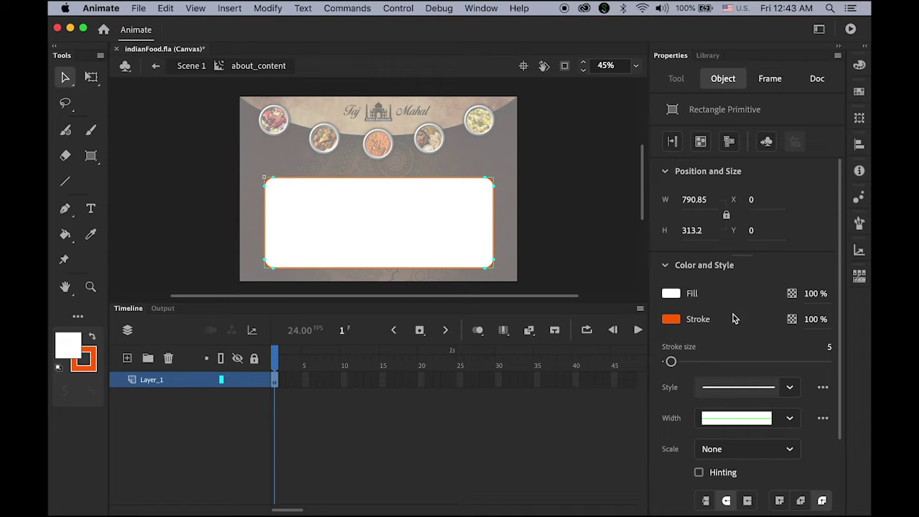
Set the document's frame rate to 10 FPS
click(818, 79)
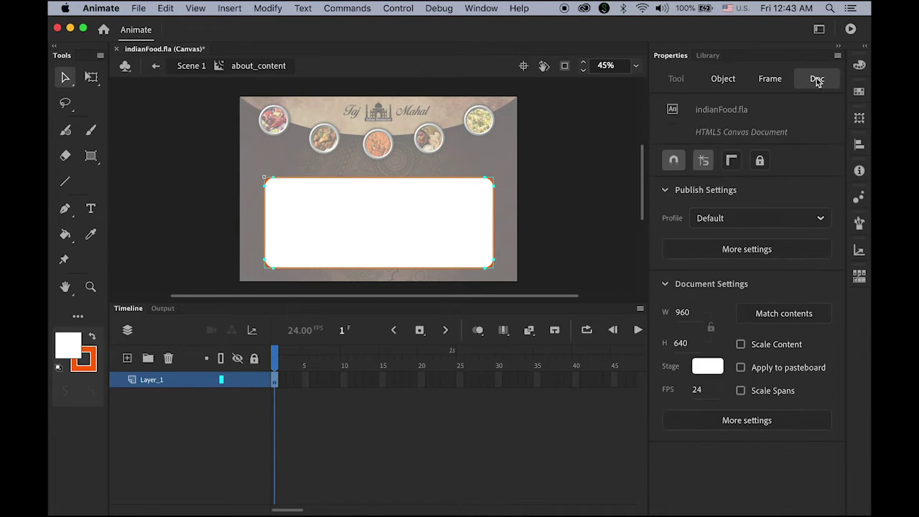
click(697, 389)
key(Return)
Apply a classic tween to Layer_1 of about_content, with an ending keyframe at frame 10
click(273, 382)
click(239, 8)
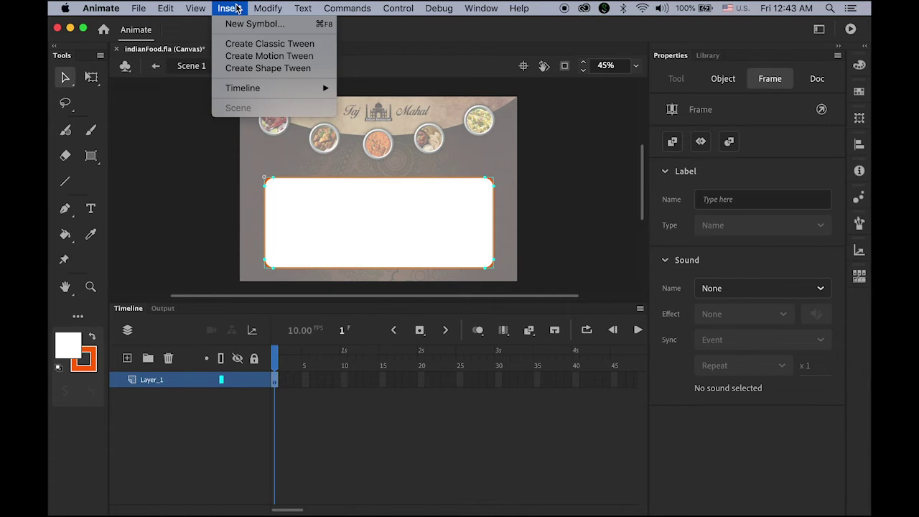
click(310, 44)
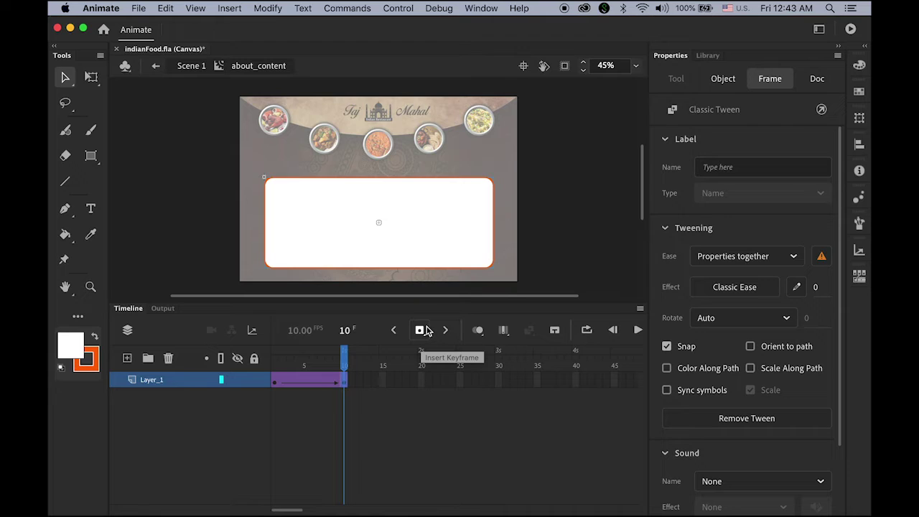
At frame 1, narrow the panel around its centre to about 107 px wide and set its alpha to 0%
drag(346, 359, 267, 374)
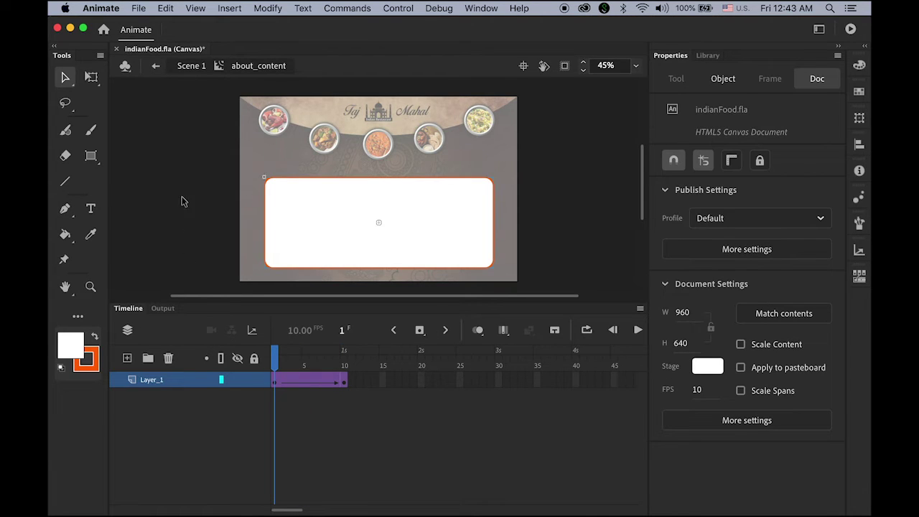
click(92, 77)
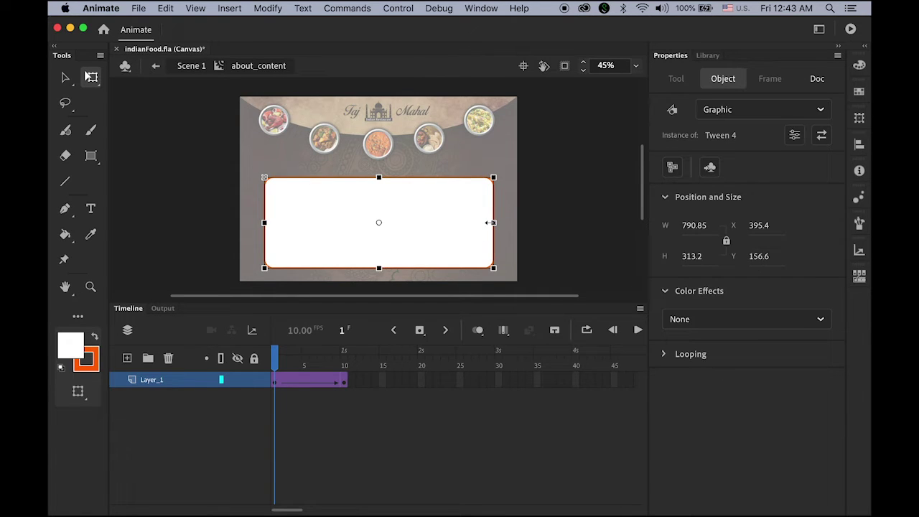
drag(490, 223, 391, 232)
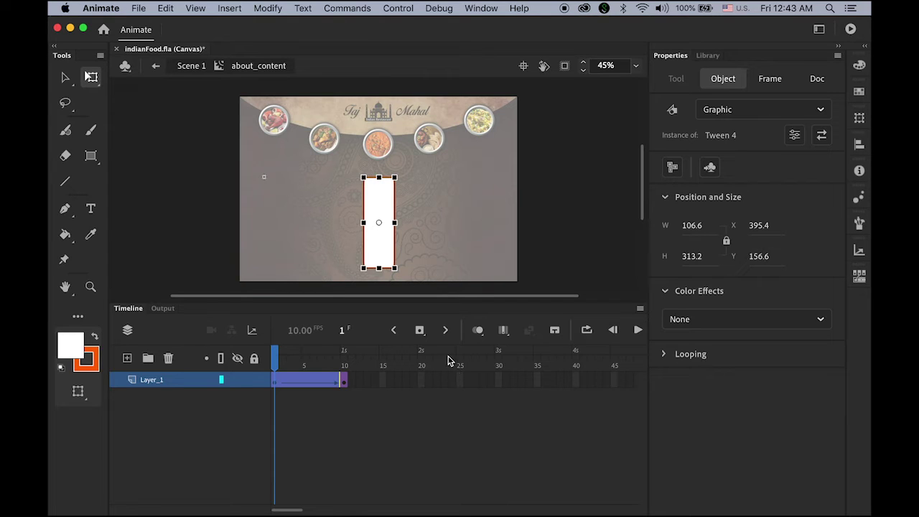
click(725, 321)
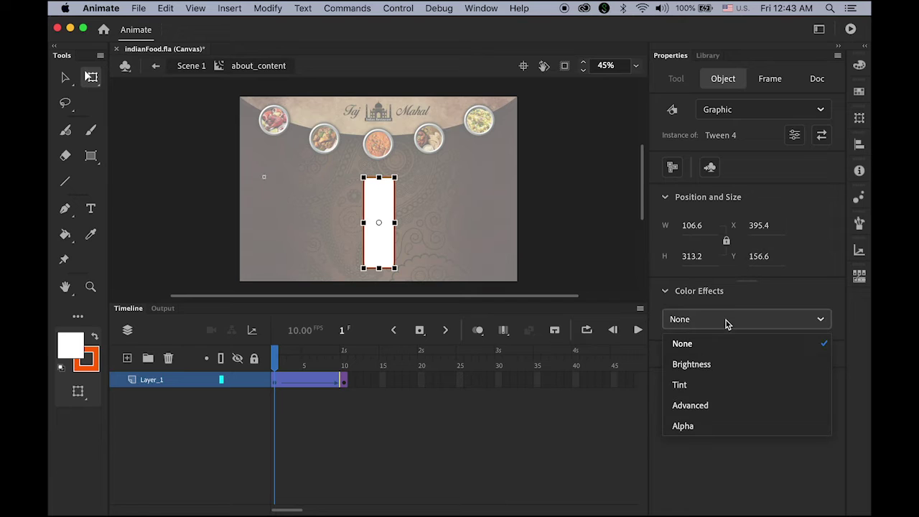
click(714, 431)
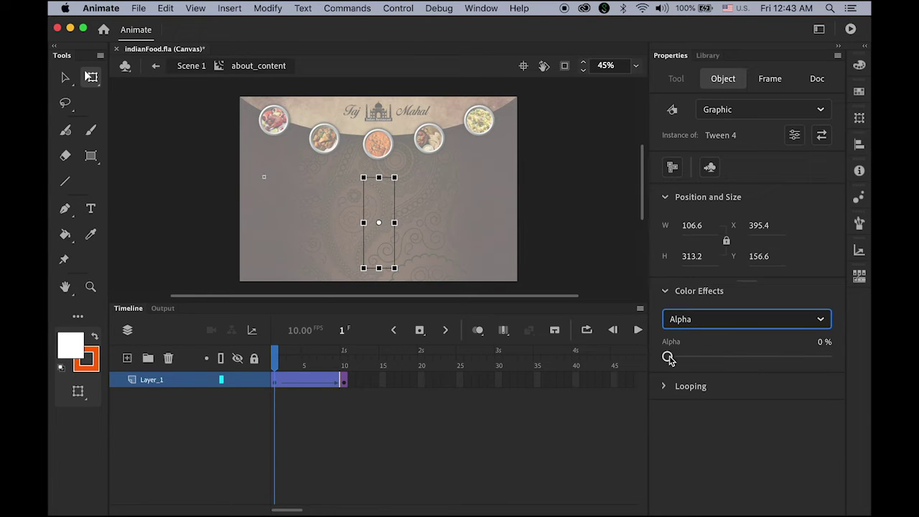
Make the full-width panel at frame 10 semi-transparent with an Alpha color effect
drag(278, 365, 352, 375)
click(421, 238)
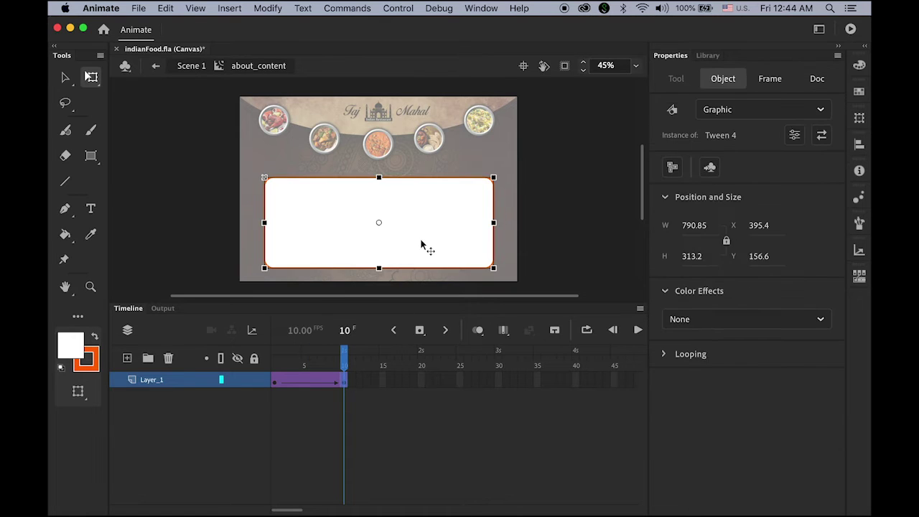
click(709, 320)
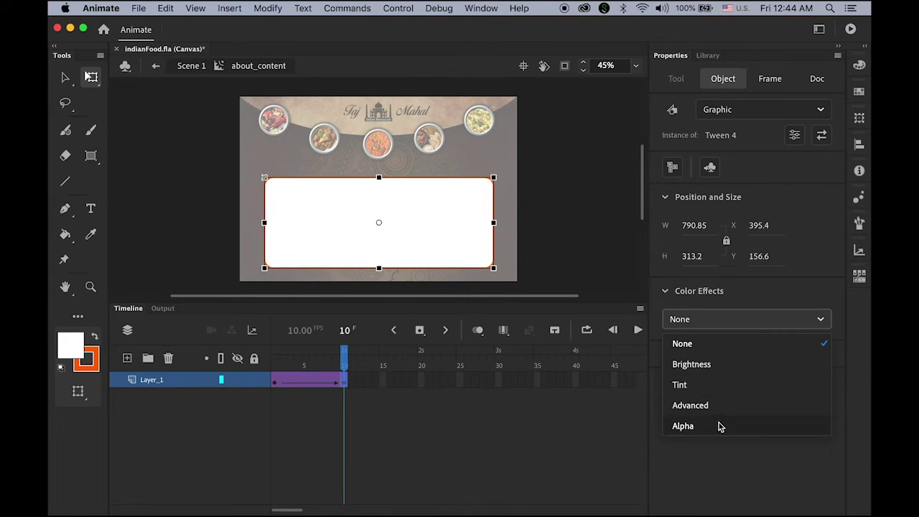
click(720, 428)
drag(667, 357, 732, 366)
click(597, 240)
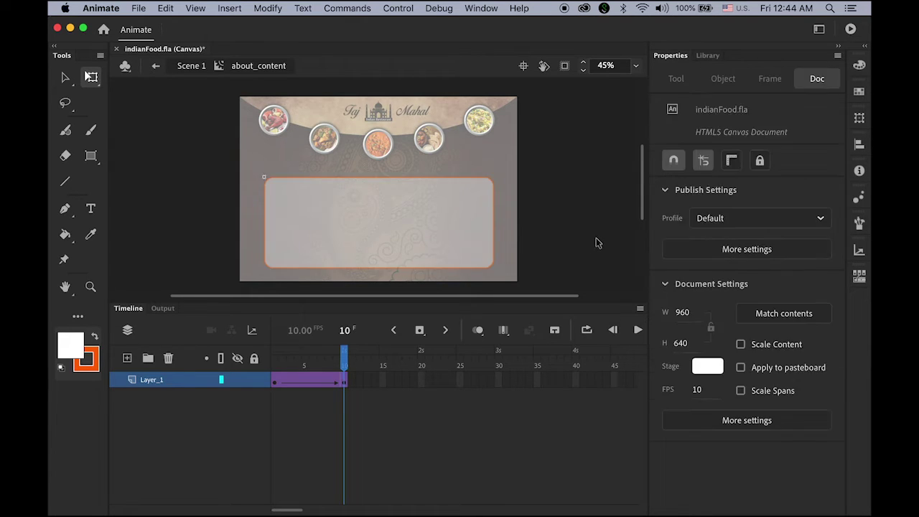
Insert a keyframe at frame 15 of Layer_1 and deselect the panel
mouse_move(345, 364)
mouse_down()
mouse_move(250, 369)
mouse_move(346, 373)
mouse_up()
mouse_move(352, 375)
mouse_down()
mouse_move(274, 372)
mouse_move(343, 373)
mouse_up()
click(383, 380)
click(420, 329)
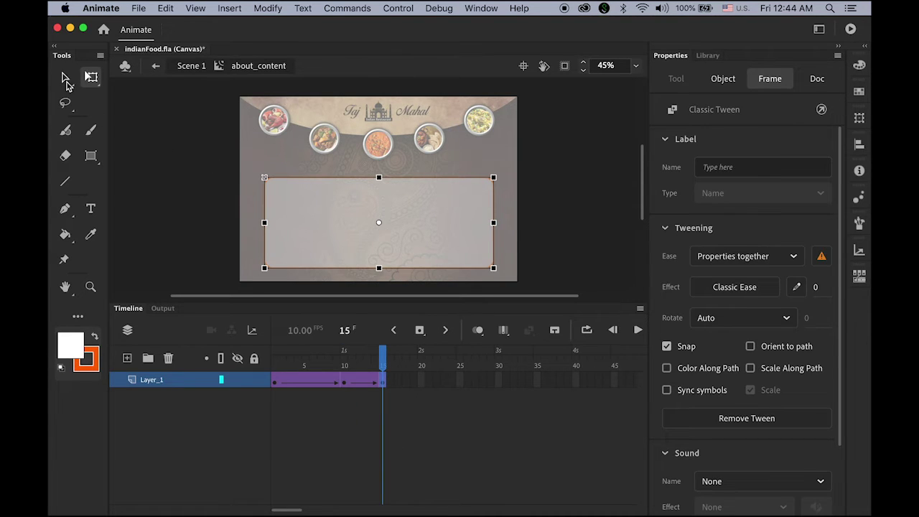
click(65, 77)
click(160, 151)
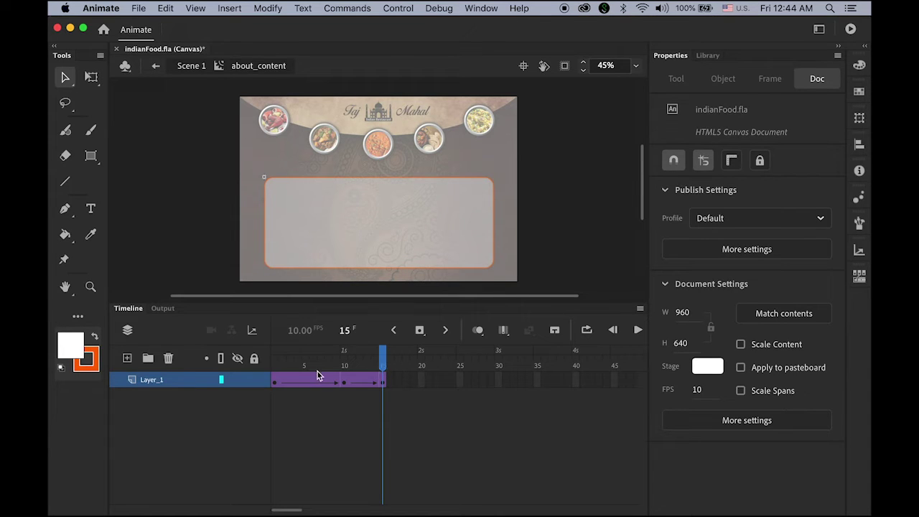
Add a new layer above Layer_1 and insert a keyframe at its frame 10
click(128, 358)
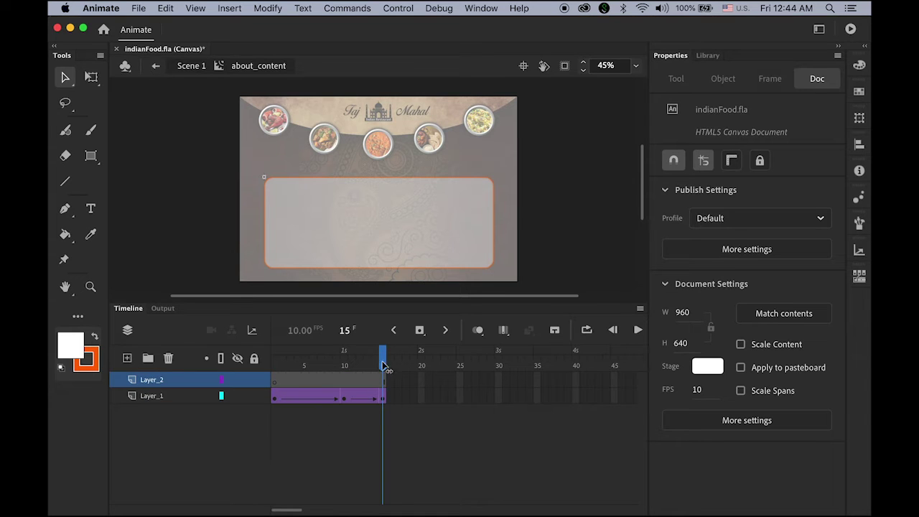
drag(383, 353, 344, 373)
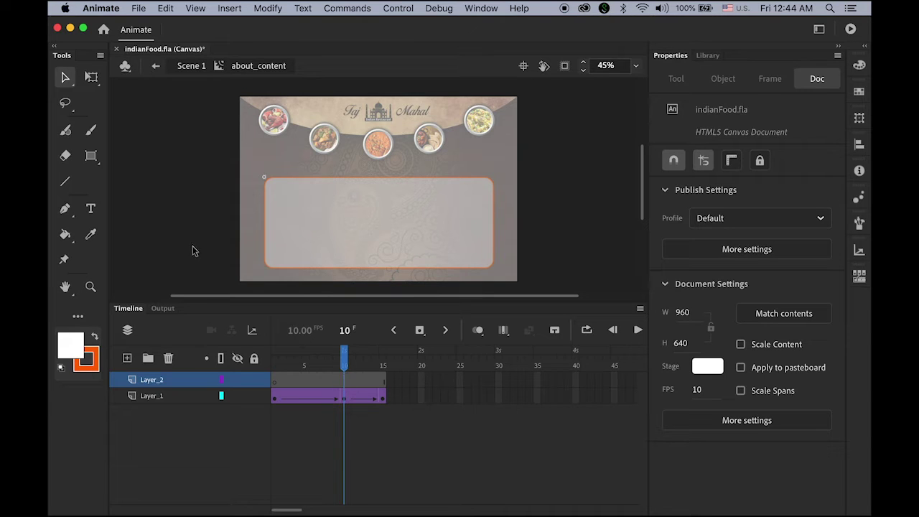
click(343, 381)
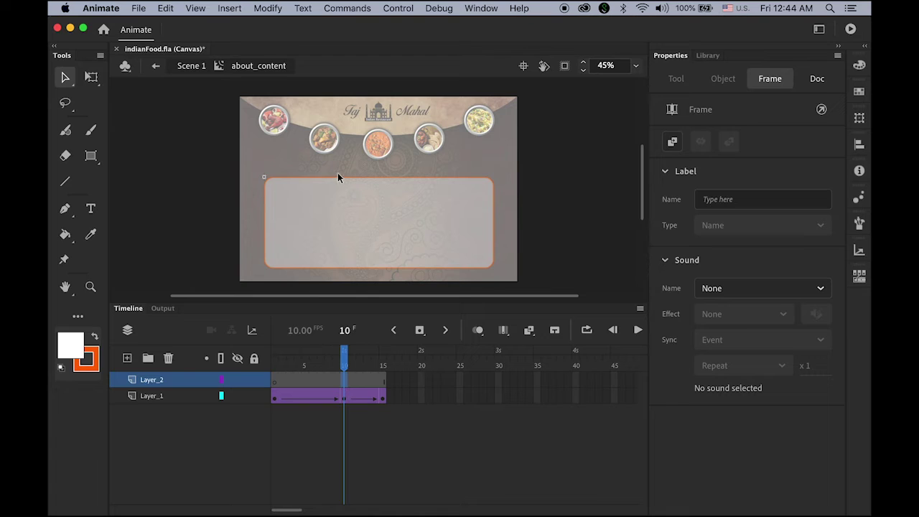
click(420, 330)
Add the static text "About" in the upper-left area of the panel
click(91, 208)
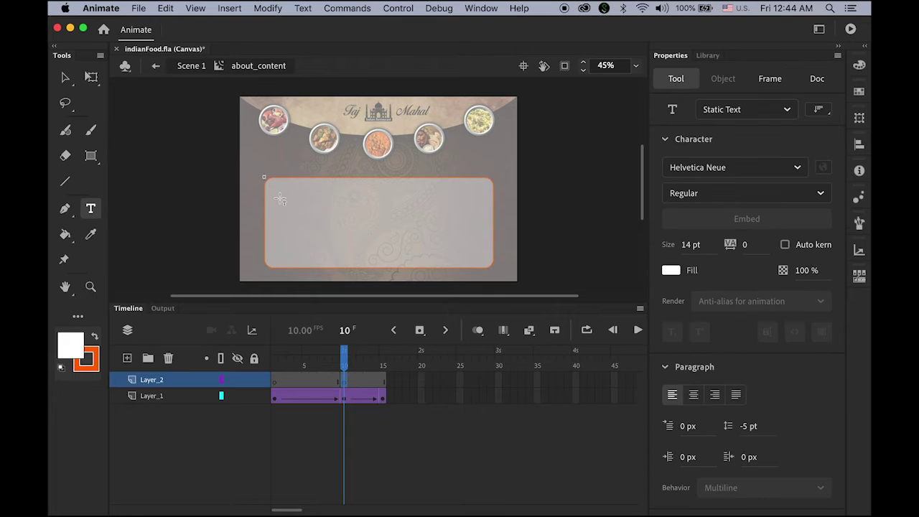
click(280, 198)
text(Abou)
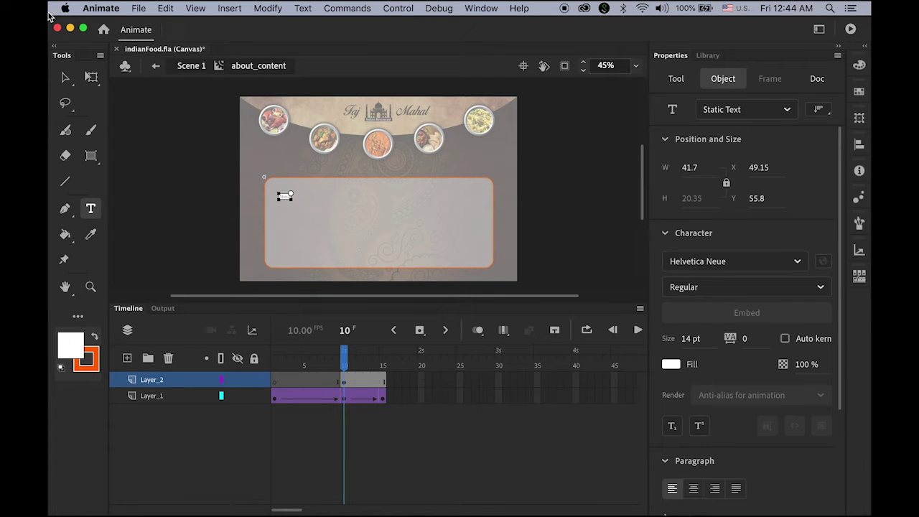
key(Escape)
Format the "About" heading as 30 pt Helvetica Neue Bold with a black fill
click(686, 338)
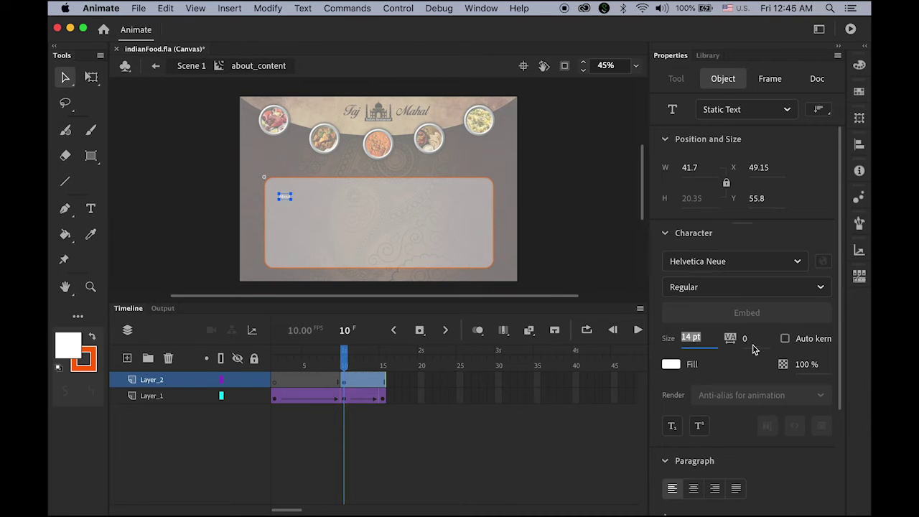
text(30)
key(Return)
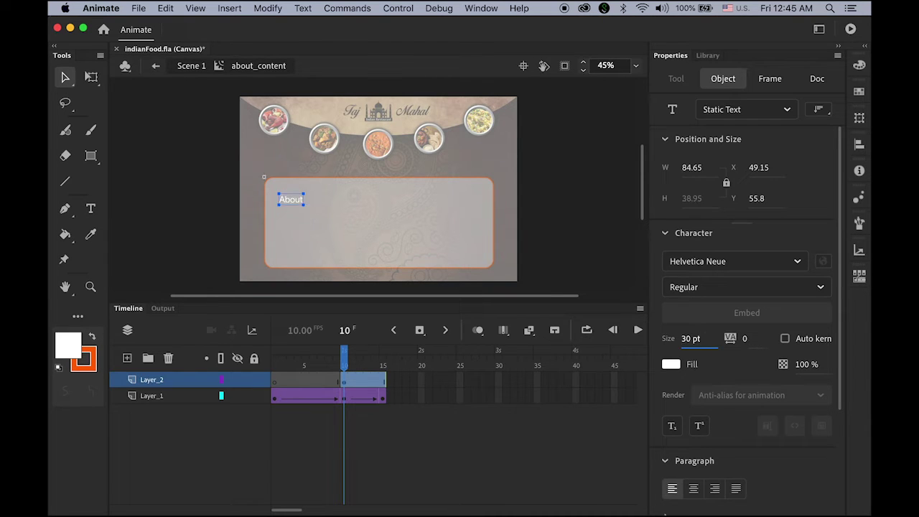
click(767, 290)
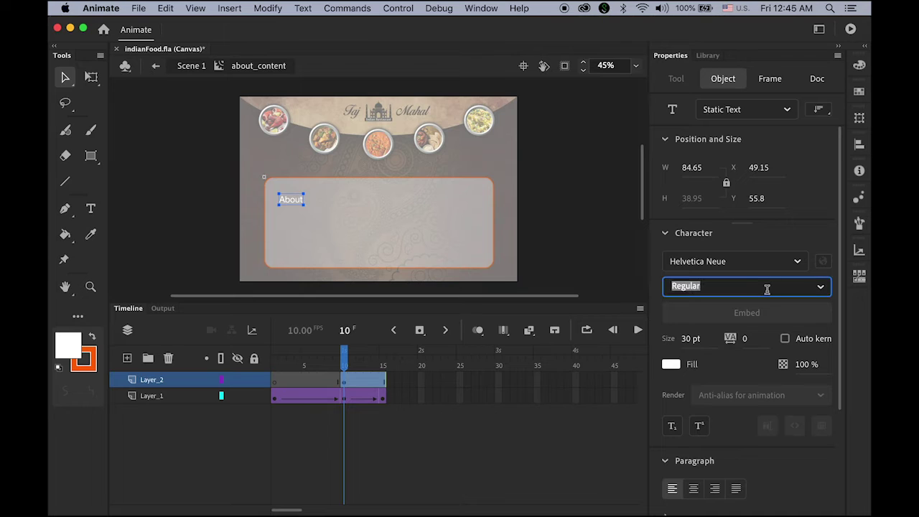
click(822, 288)
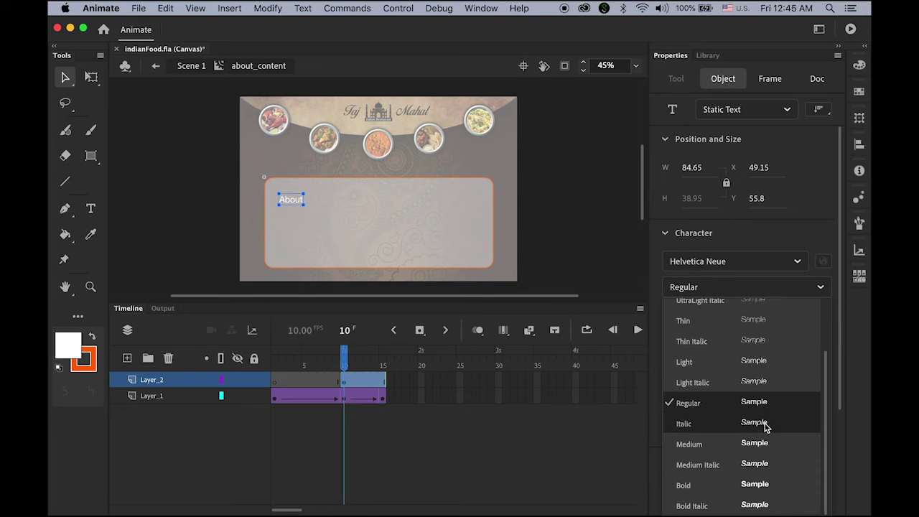
click(758, 486)
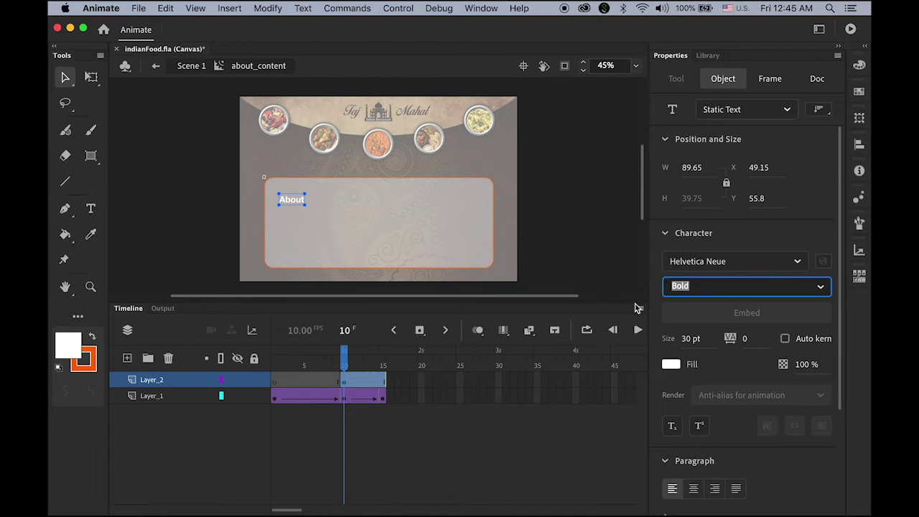
click(671, 365)
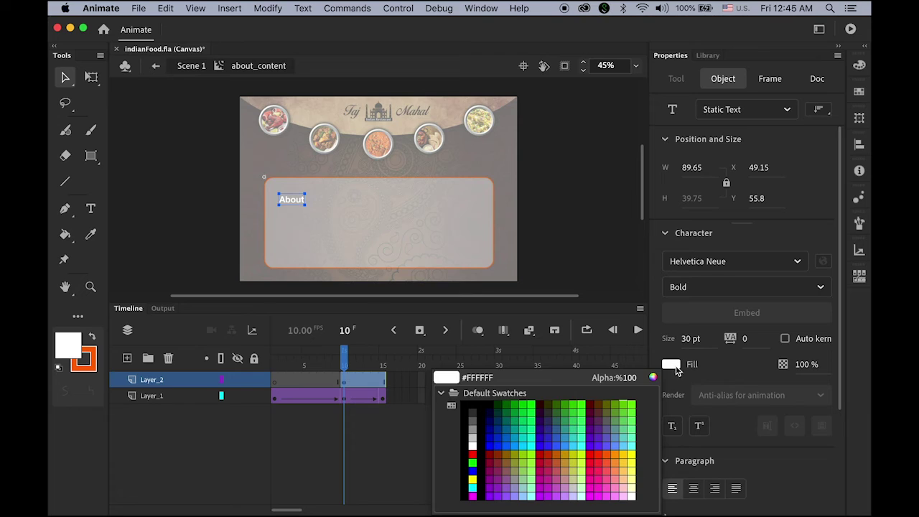
click(466, 408)
Move the "About" heading closer to the panel's upper-left corner, at about X 36, Y 27
drag(294, 202, 288, 193)
key(Left)
key(Left)
key(Left)
key(Left)
key(Left)
key(Left)
key(Left)
key(Left)
key(Left)
key(Left)
key(Left)
key(Left)
key(Left)
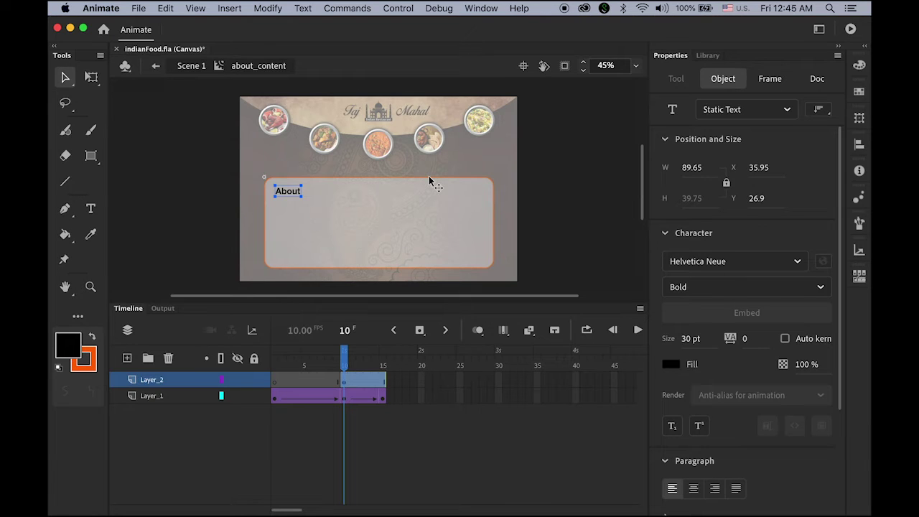
click(544, 187)
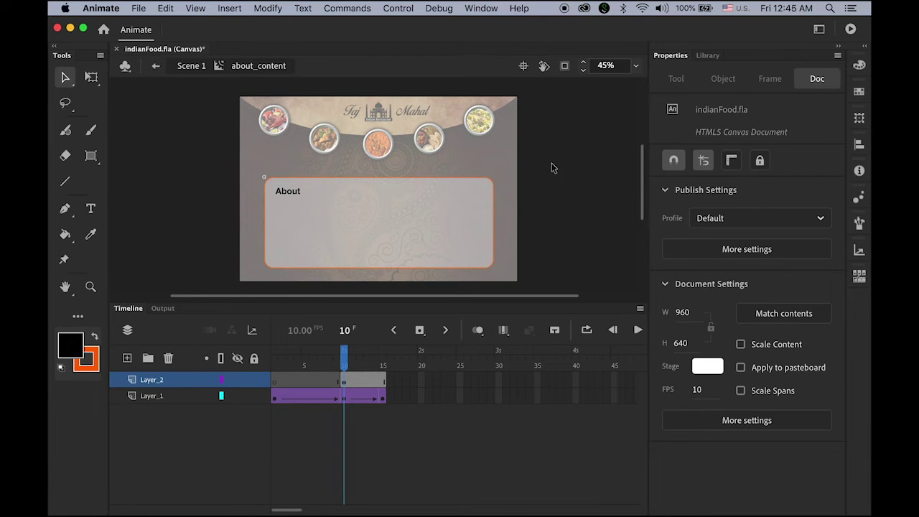
click(138, 8)
mouse_move(202, 179)
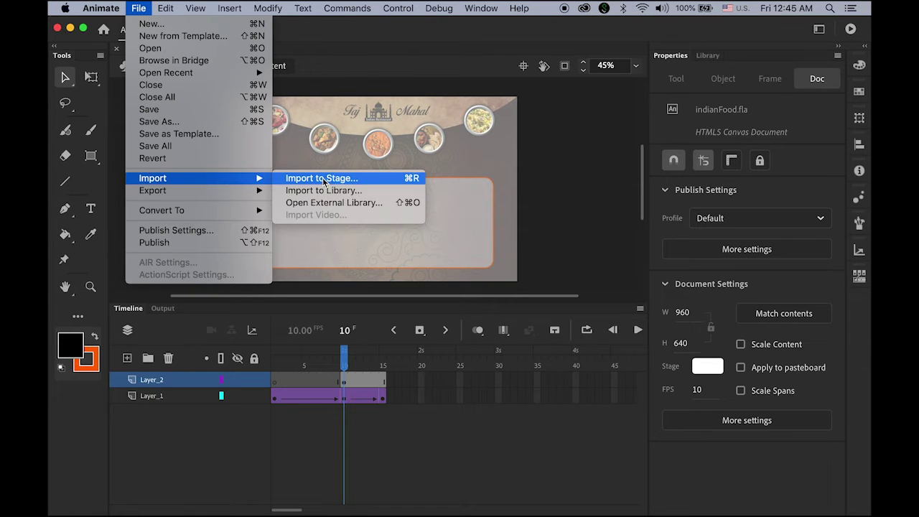
click(347, 197)
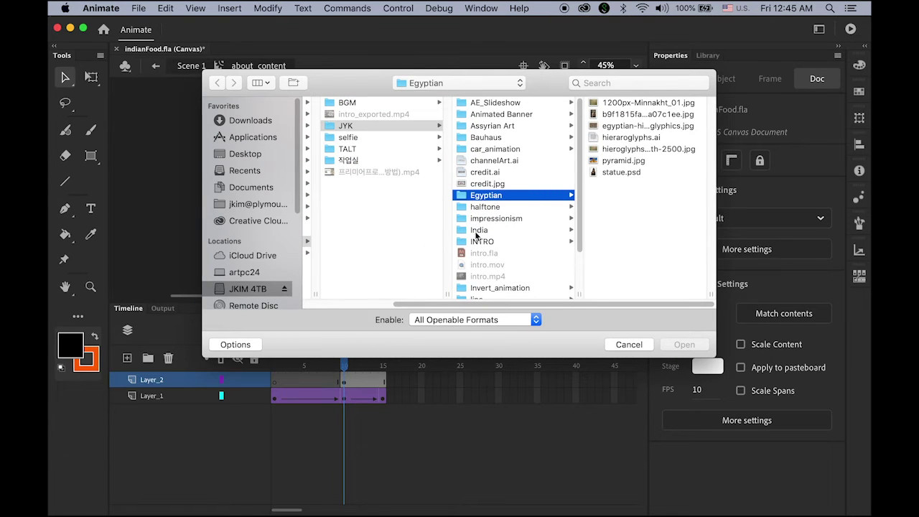
click(476, 232)
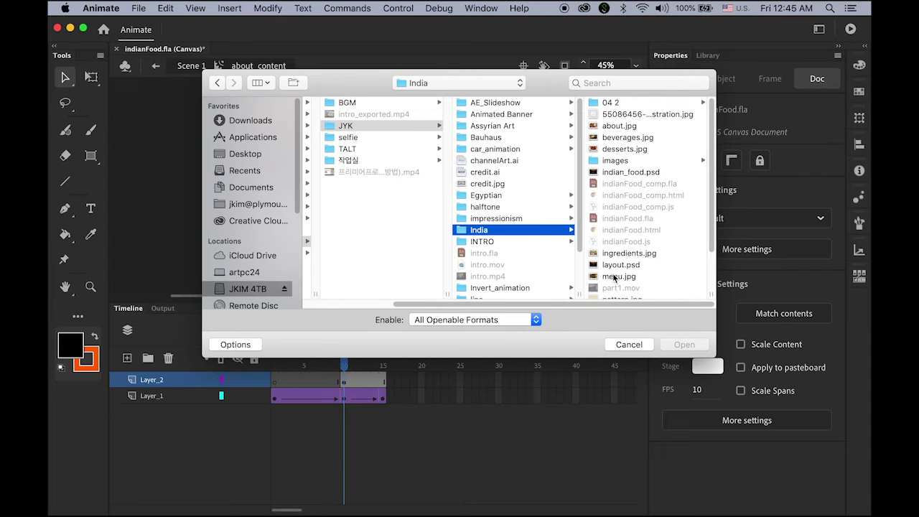
click(619, 126)
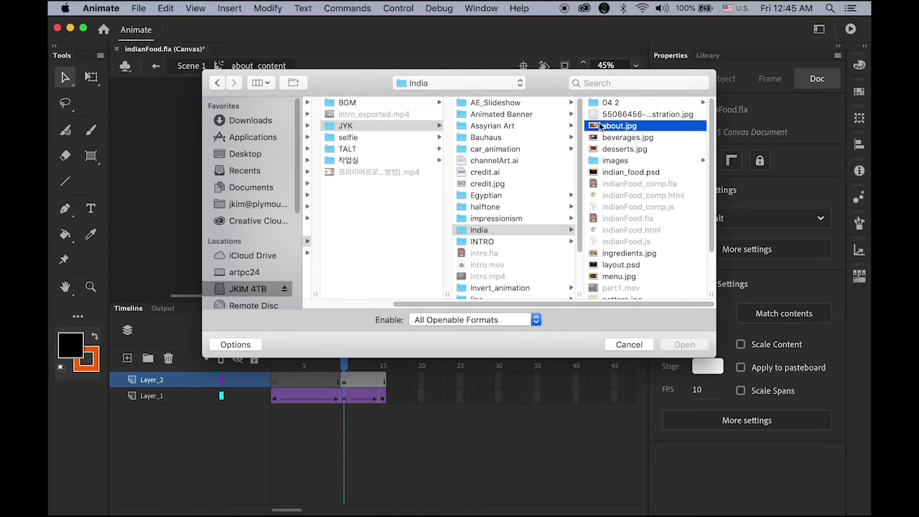
click(616, 346)
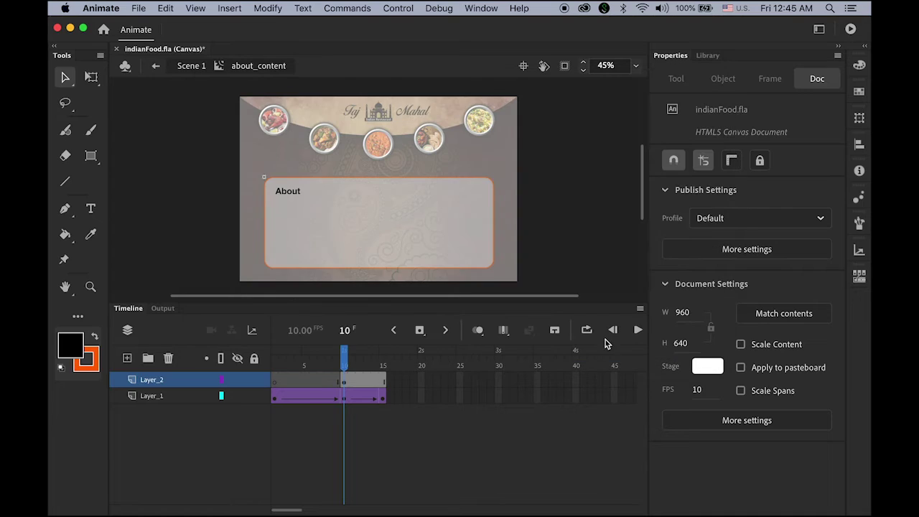
Place the about.jpg image from the library on Layer_2, just below the About heading and aligned with it
click(708, 55)
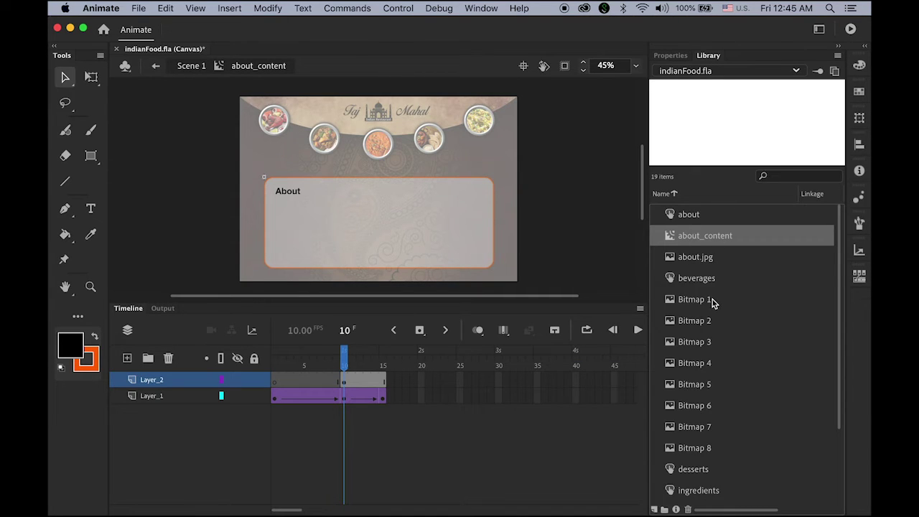
click(676, 257)
drag(547, 252, 346, 245)
key(Down)
key(Down)
key(Down)
key(Down)
key(Down)
key(Down)
key(Down)
key(Down)
key(Down)
key(Down)
key(Down)
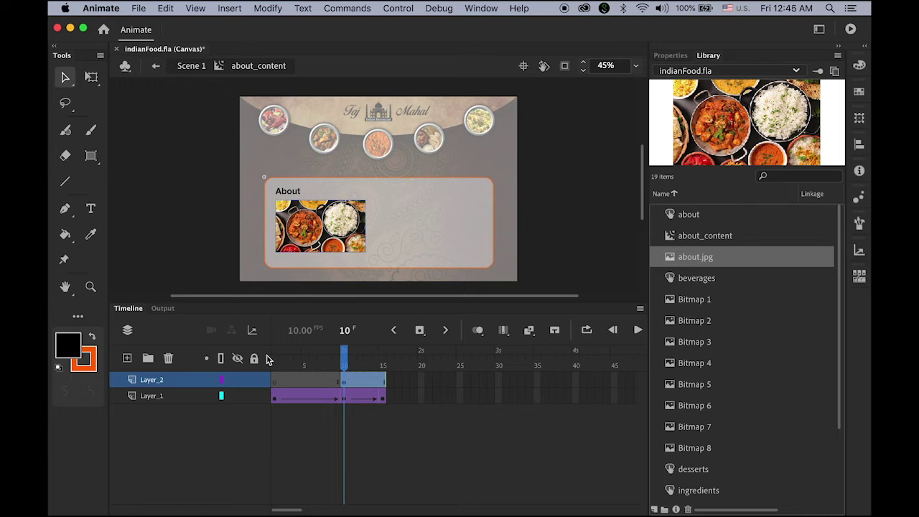
Copy the standard Lorem Ipsum passage from lipsum.com in Chrome, then draw a static text box about 388 px wide beside the picture in Animate
click(142, 503)
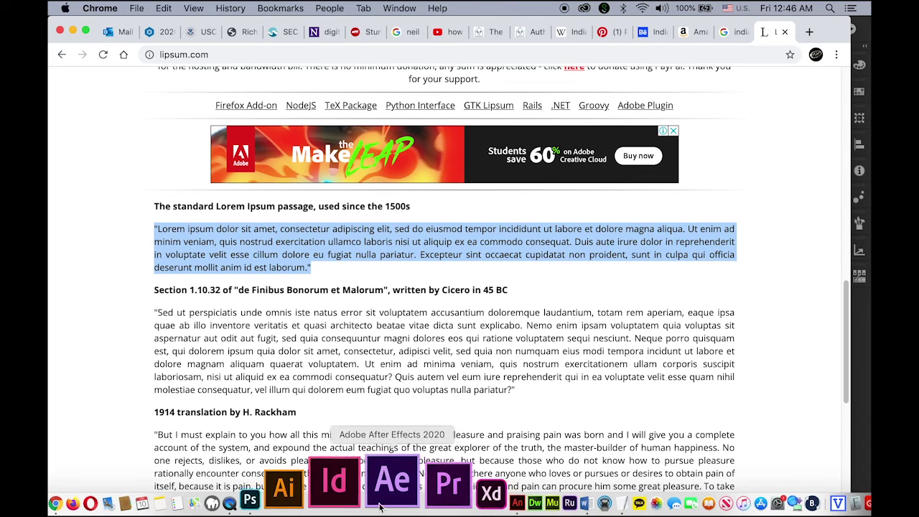
click(434, 497)
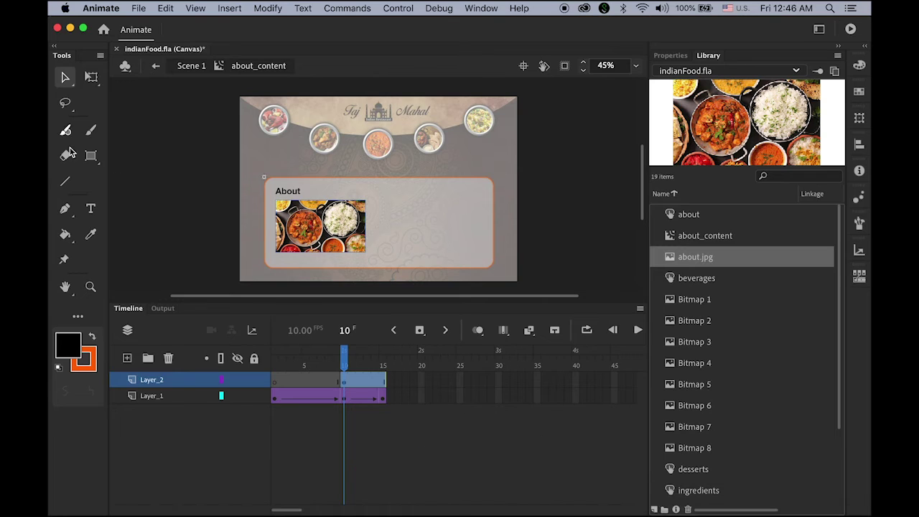
click(93, 210)
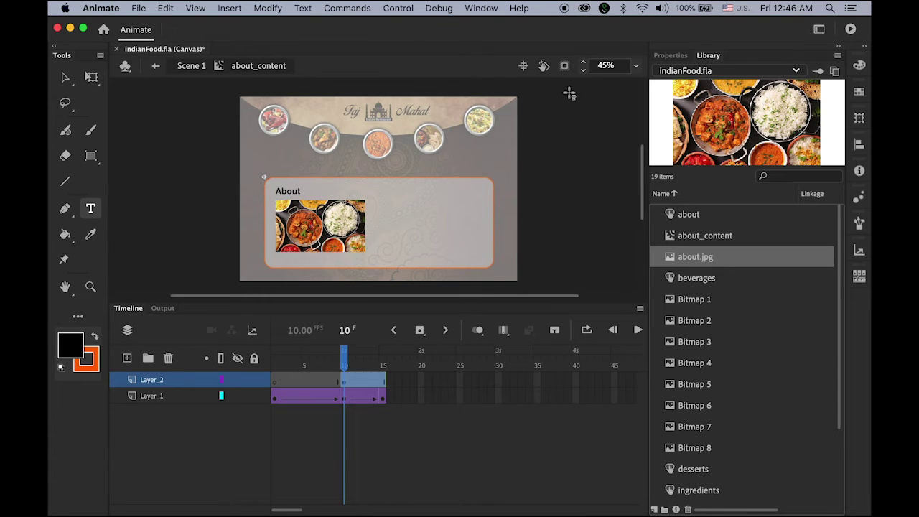
click(672, 62)
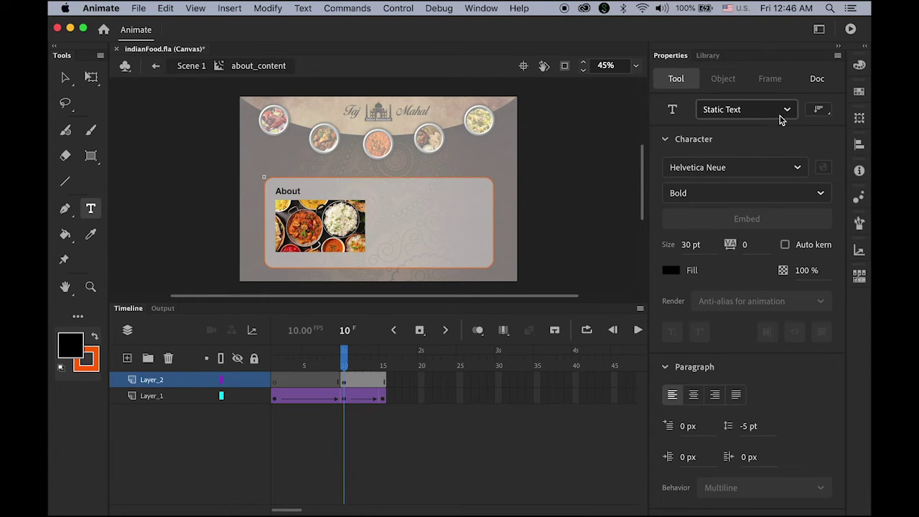
drag(370, 198, 484, 230)
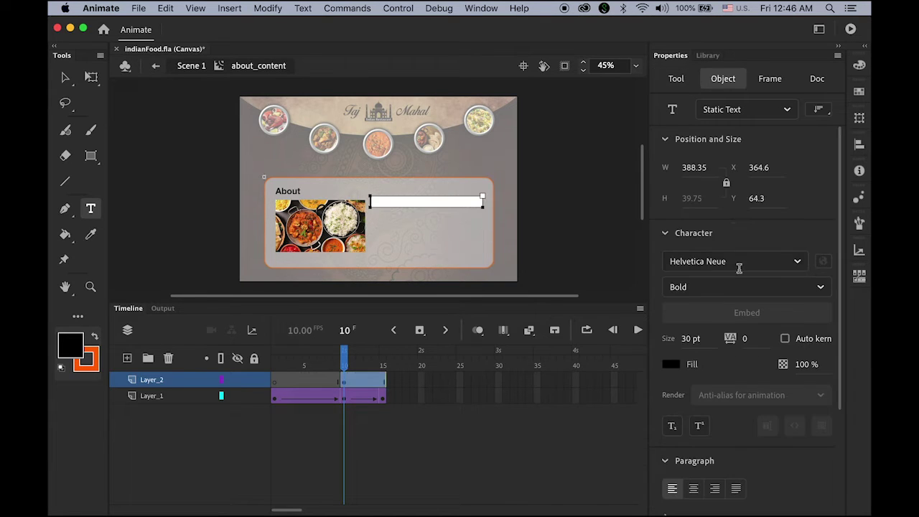
Format the new text box as Regular at 14 pt and paste the Lorem ipsum passage into it
click(821, 287)
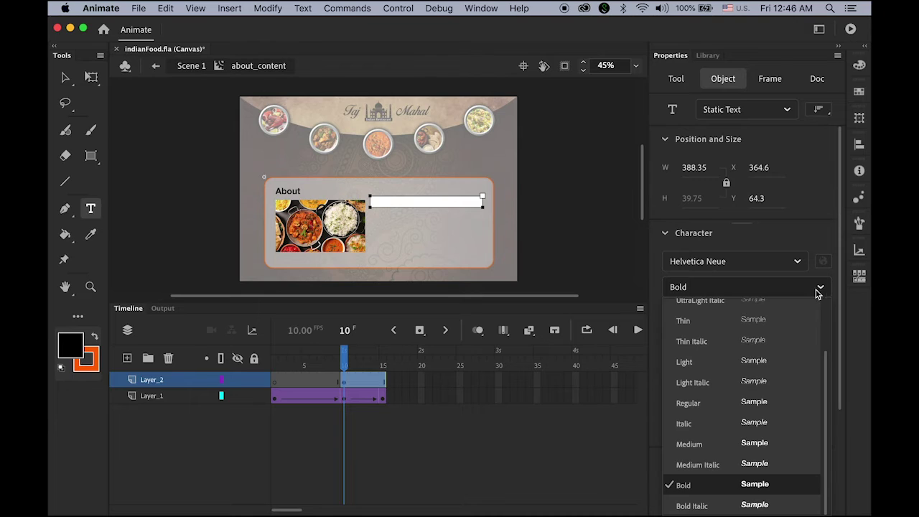
click(714, 411)
click(692, 338)
text(14)
key(Return)
text("Lorem ipsum dolor sit amet, consectetur adipiscing elit, sed do eiusmod tempor incididunt ut labore et dolore magna aliqua. Ut enim ad minim veniam, quis nostrud exercitation ullamco laboris nisi ut aliquip ex ea commodo consequat. Duis aute irure dolor in reprehenderit in voluptate velit esse cillum dolore eu fugiat nulla pariatur. Excepteur sint occaecat cupidatat non proident, sunt in culpa qui officia deserunt mollit anim id est laborum.")
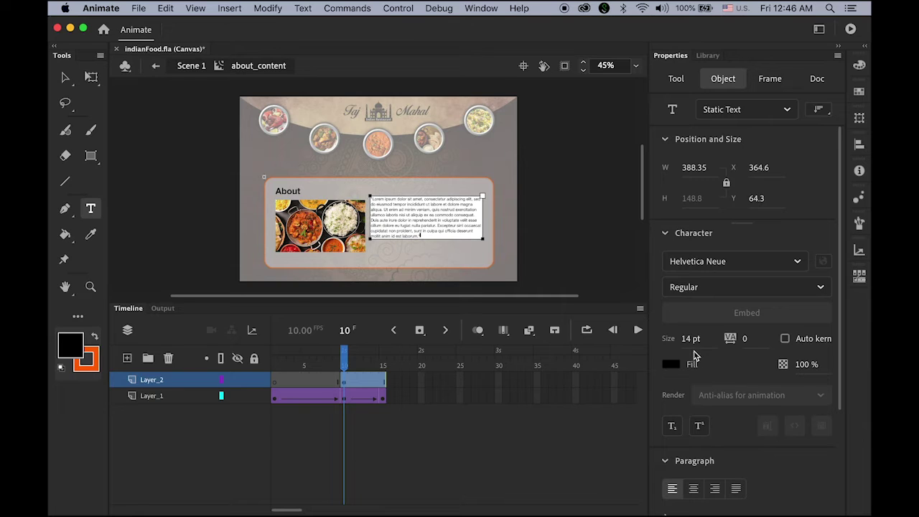
Move the Lorem ipsum paragraph down to Y 78 and preview the clip's animation, ending at frame 10
click(65, 77)
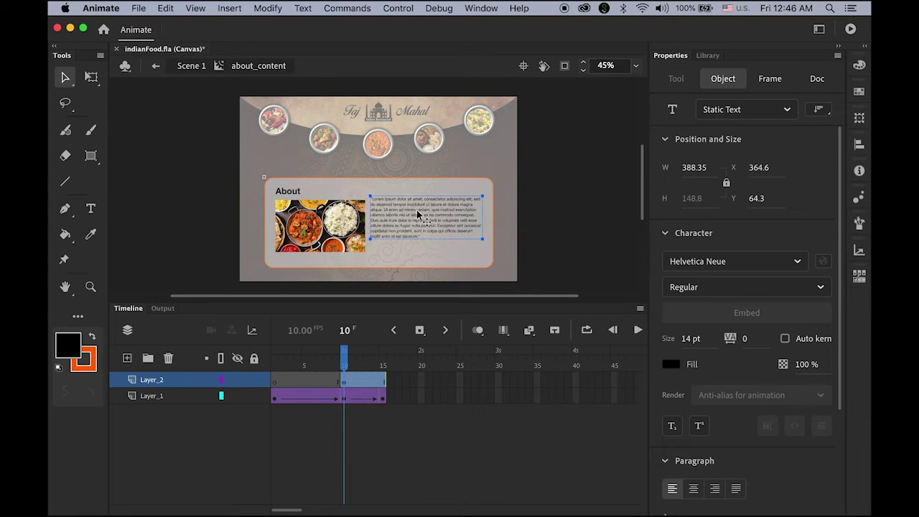
click(595, 221)
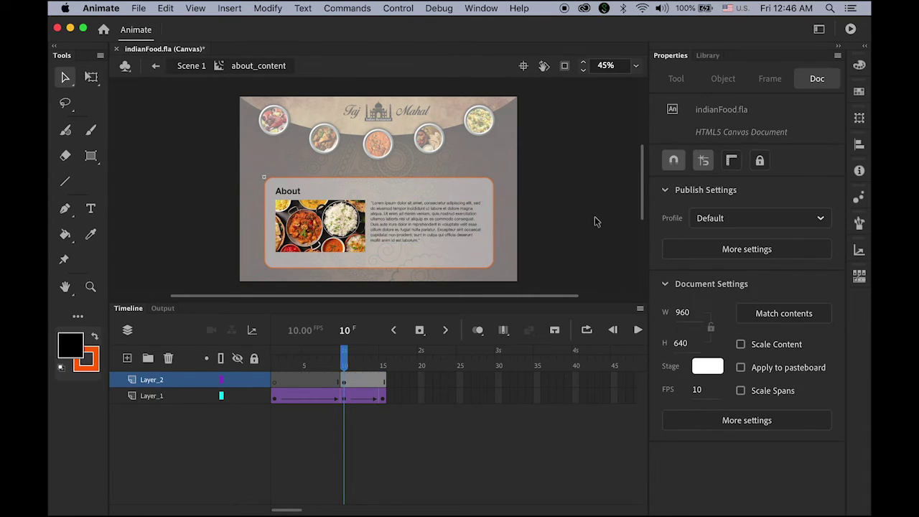
click(440, 228)
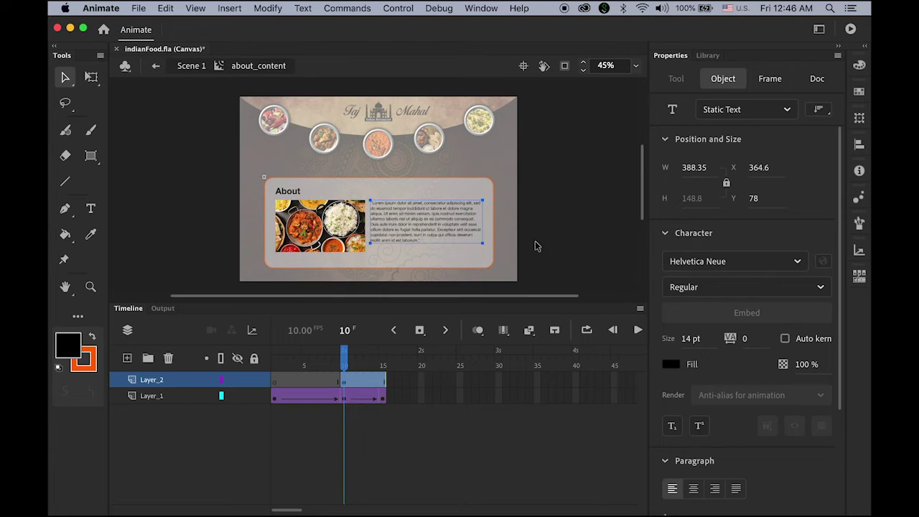
click(559, 245)
key(Return)
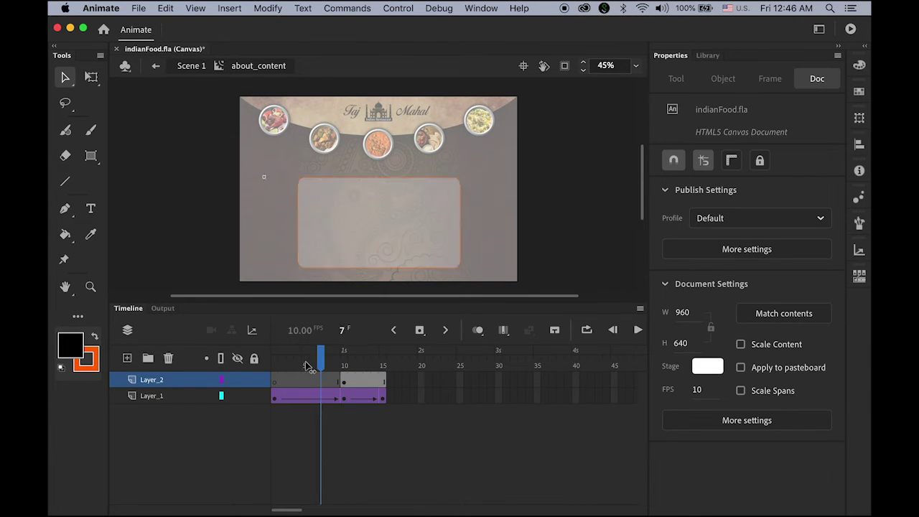
mouse_move(344, 370)
mouse_down()
mouse_move(356, 369)
mouse_move(275, 370)
mouse_move(344, 377)
mouse_up()
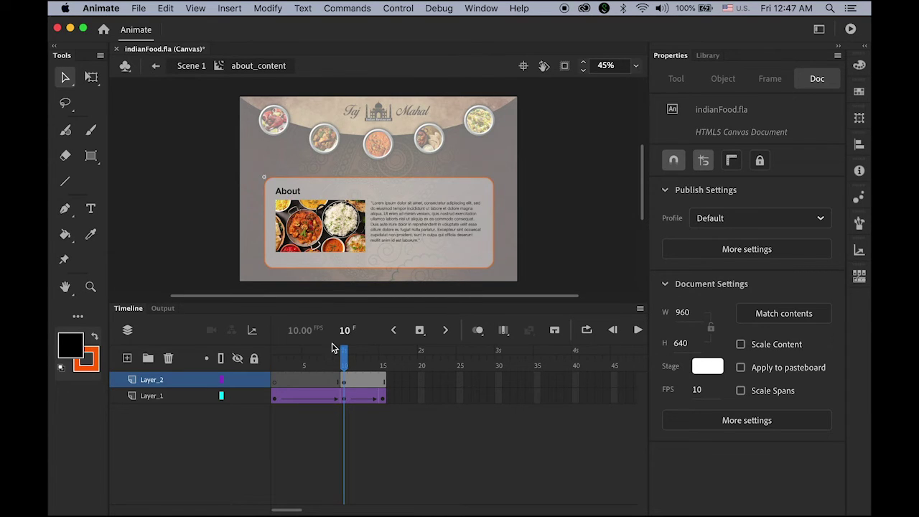
Create a classic tween from the heading, picture and paragraph on Layer_2 at frame 10, with an end keyframe at frame 15
click(347, 384)
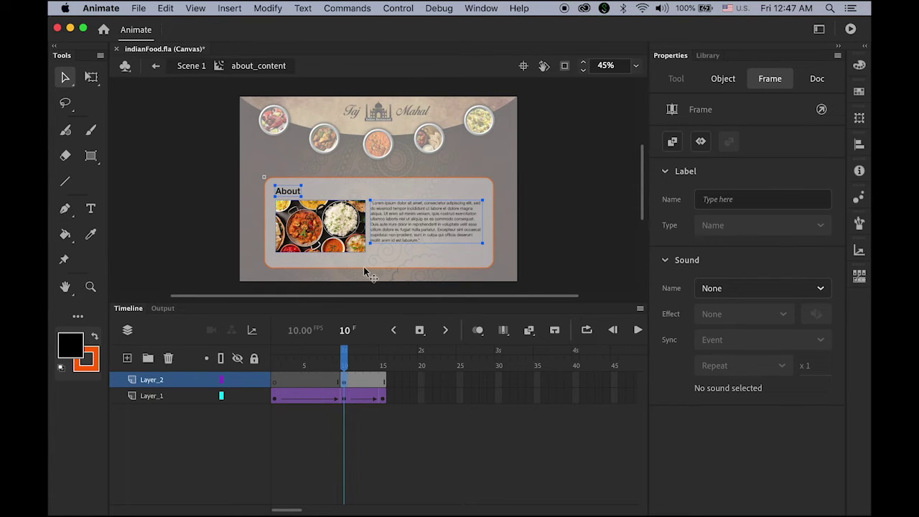
click(330, 225)
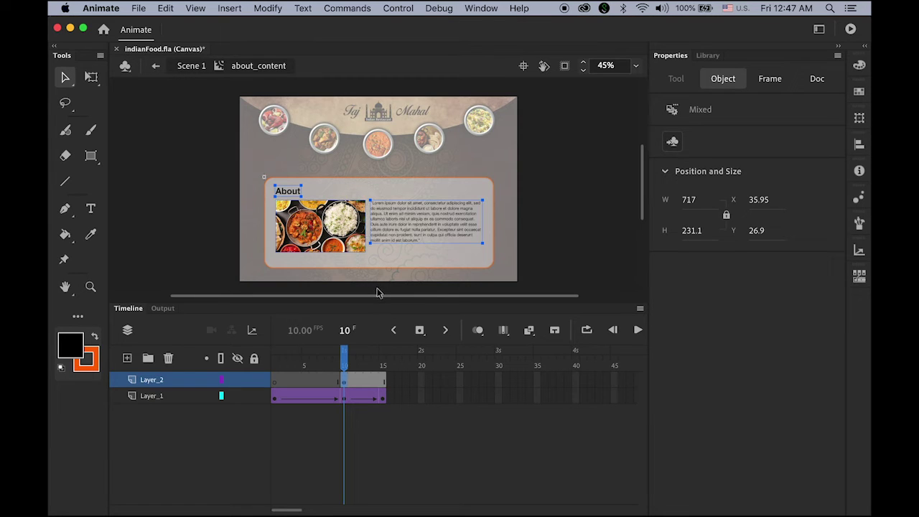
click(229, 7)
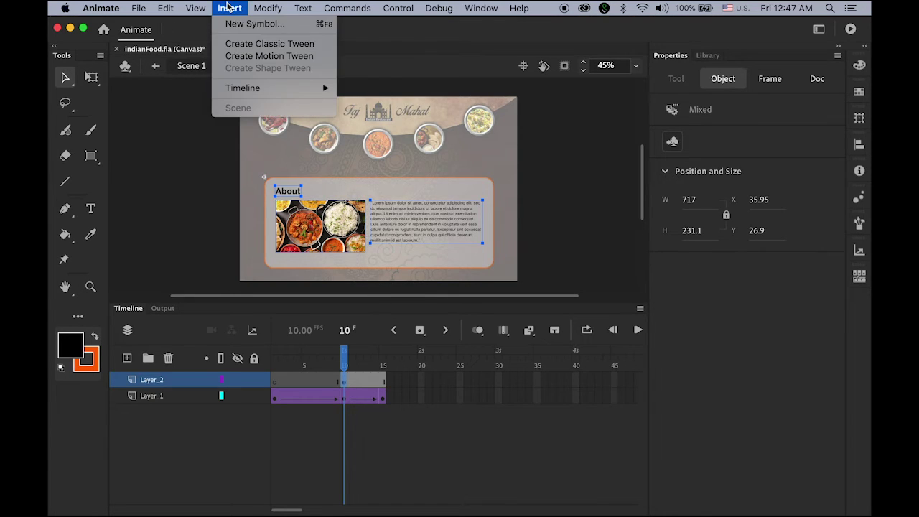
click(257, 48)
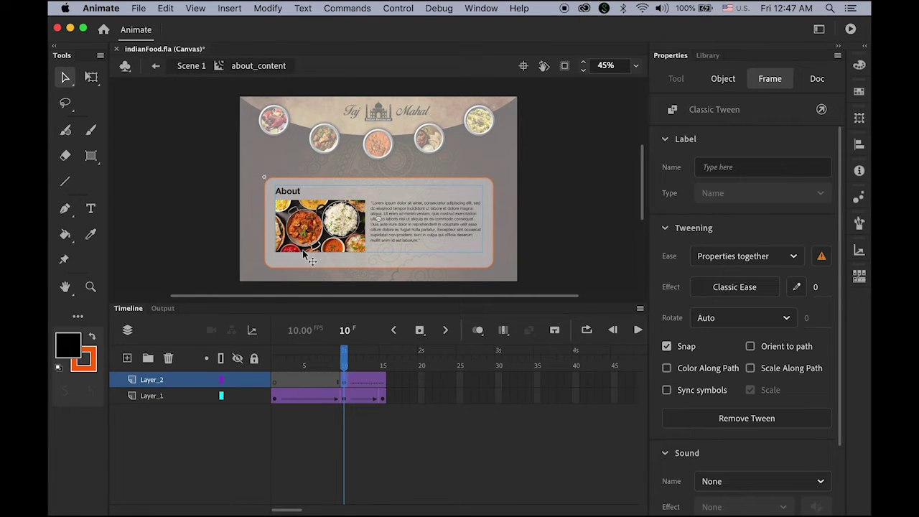
drag(349, 363, 384, 387)
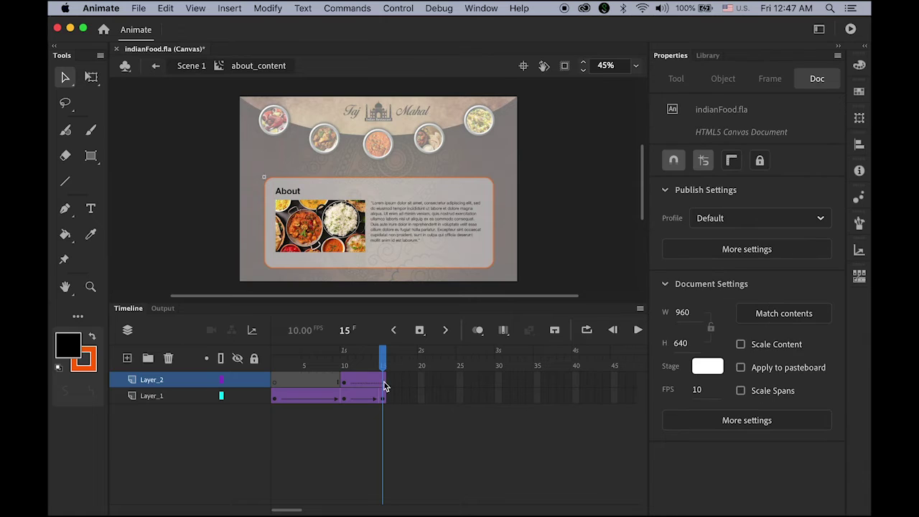
click(419, 331)
Make the Layer_2 content fully transparent at frame 10 with an Alpha color effect
drag(352, 365, 344, 365)
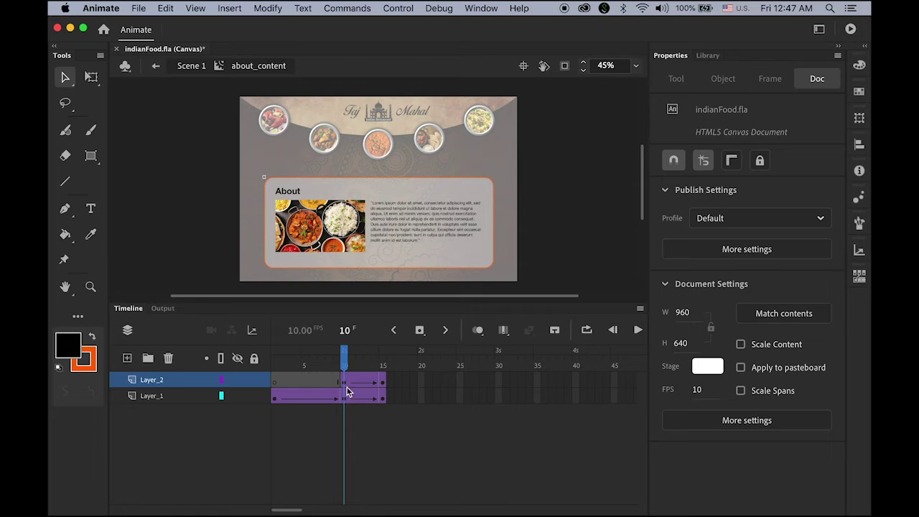
click(347, 384)
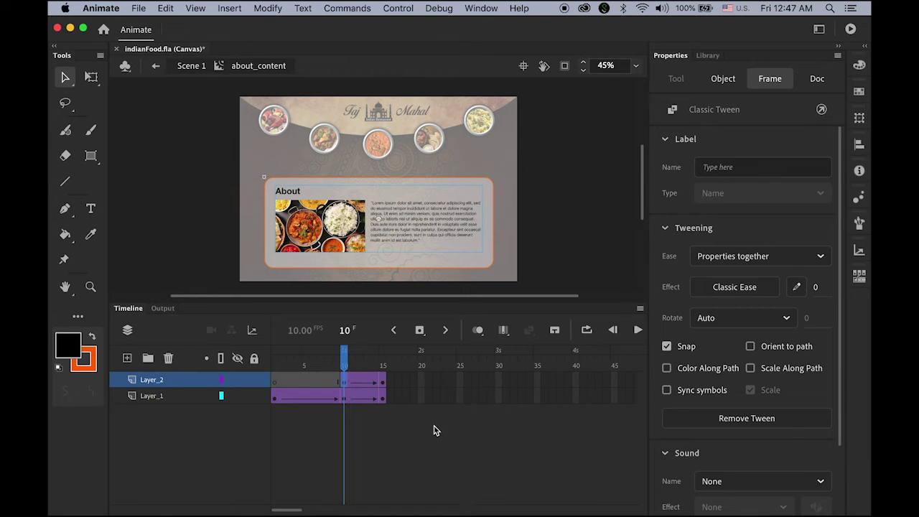
click(334, 224)
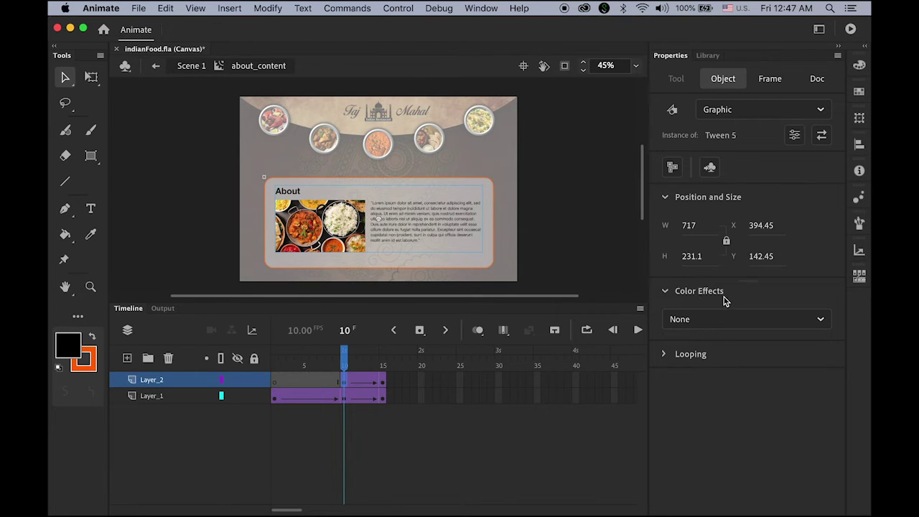
click(737, 324)
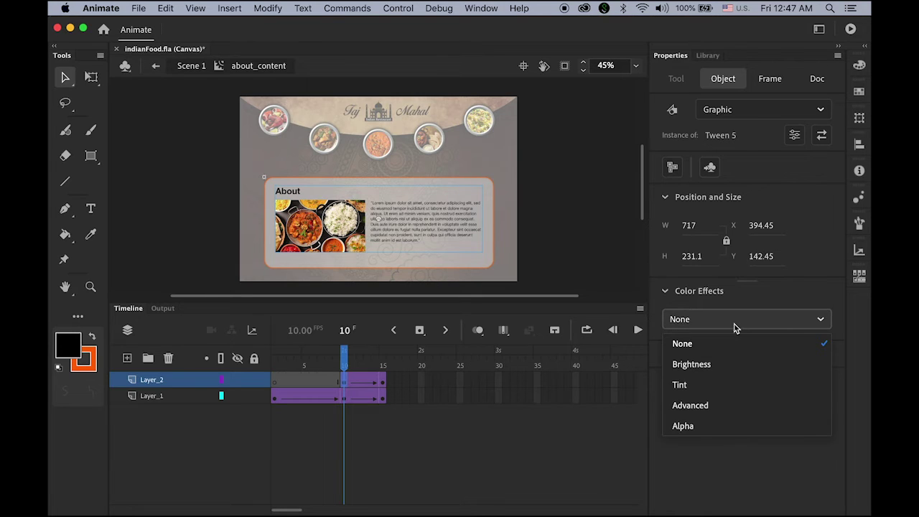
click(712, 429)
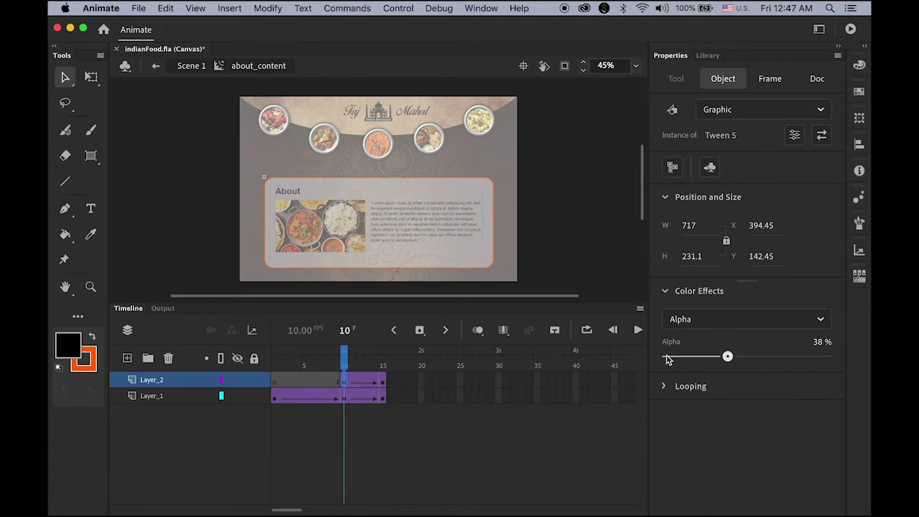
drag(696, 358, 664, 357)
Preview the Layer_2 fade-in between frames 10 and 15, ending at frame 15
drag(350, 359, 345, 379)
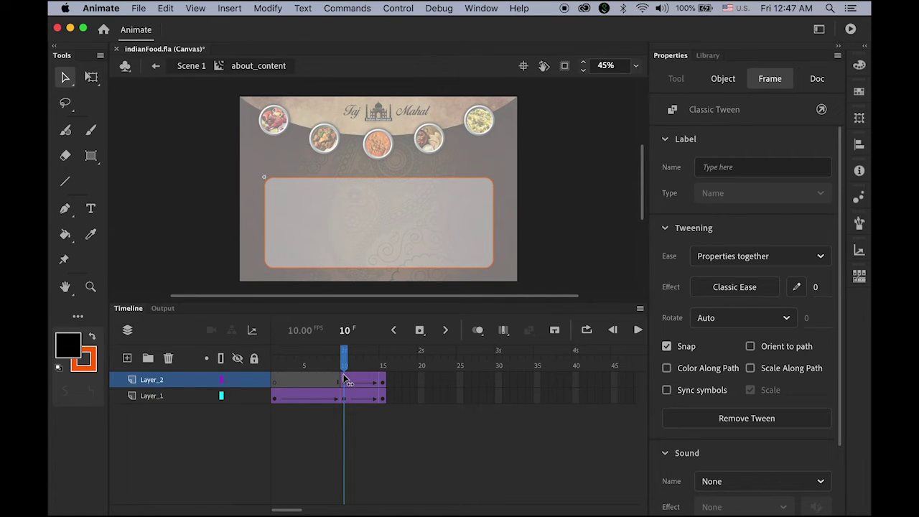
drag(347, 378, 406, 400)
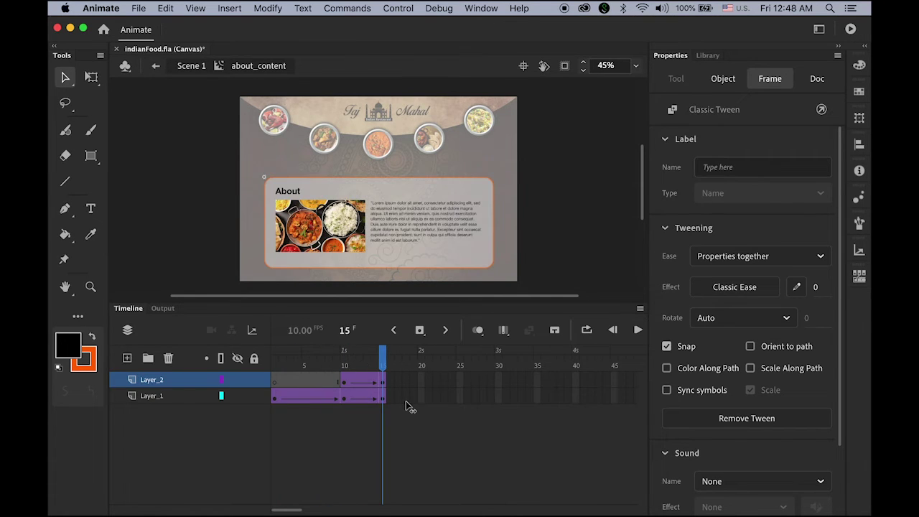
click(406, 403)
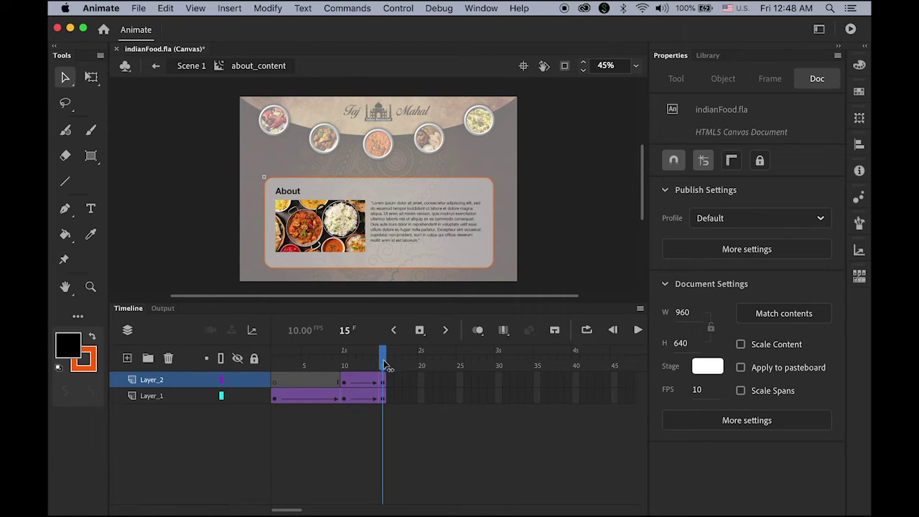
key(Return)
mouse_move(381, 363)
mouse_down()
mouse_move(336, 366)
mouse_move(383, 367)
mouse_up()
Add the HTML5 Canvas "Stop at this Frame" code snippet to frame 15 of about_content and close the code windows
click(476, 8)
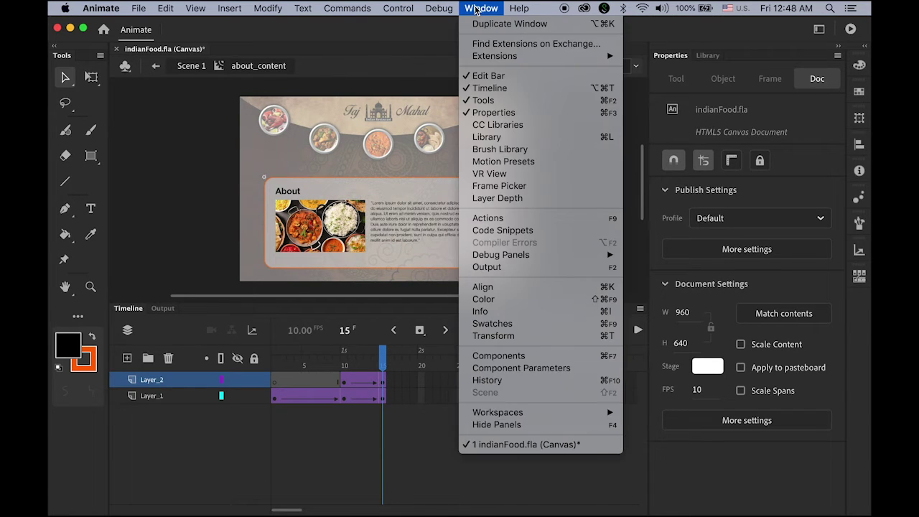
click(548, 237)
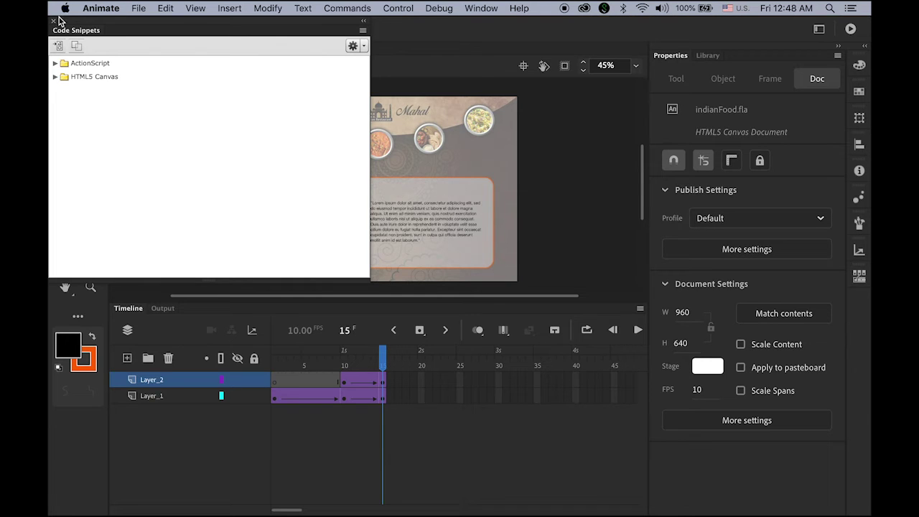
click(54, 78)
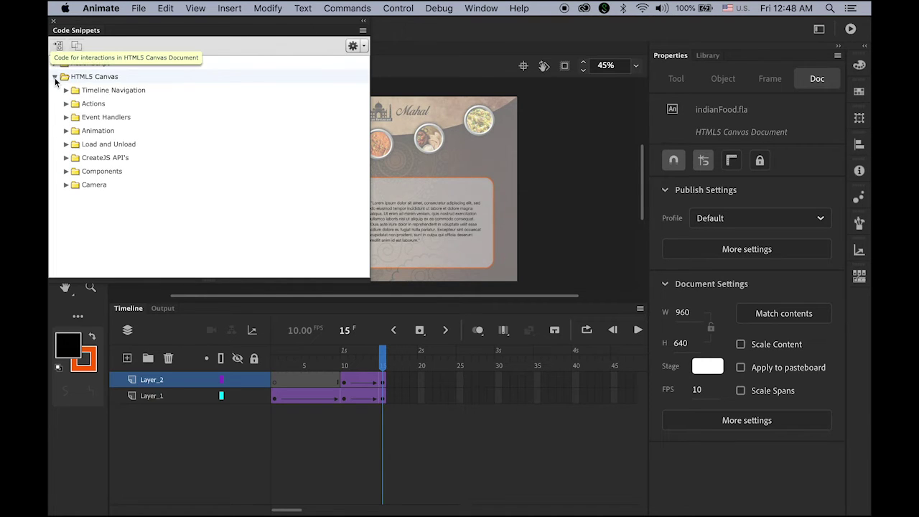
click(66, 91)
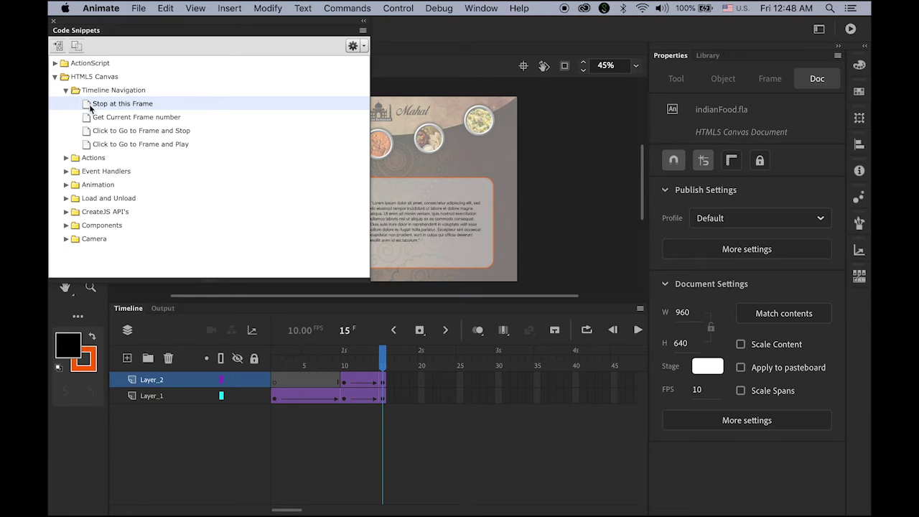
double_click(89, 104)
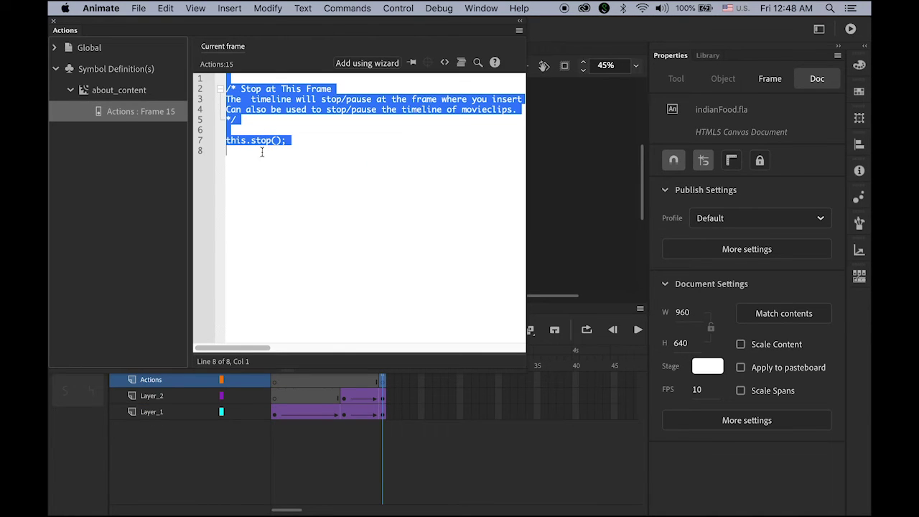
click(55, 24)
click(56, 24)
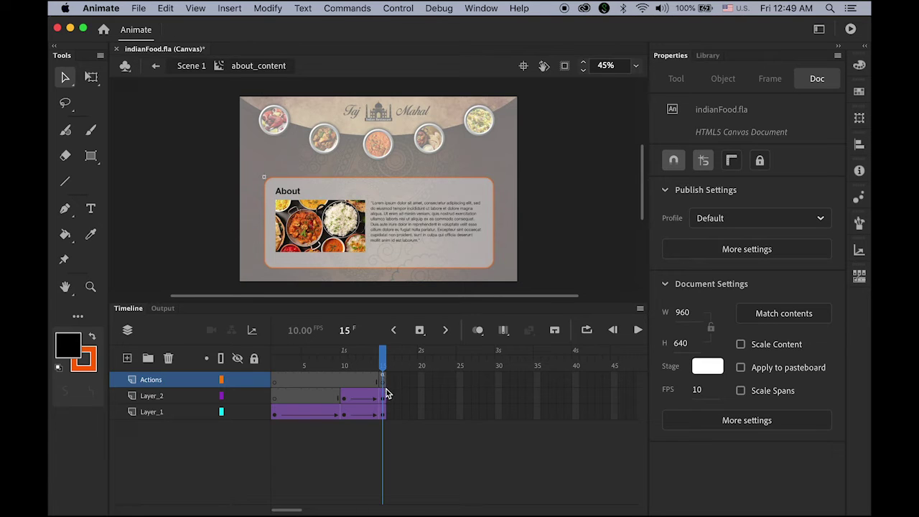
Preview the about_content animation and return to Scene 1 at frame 60 with nothing selected
key(Return)
click(191, 66)
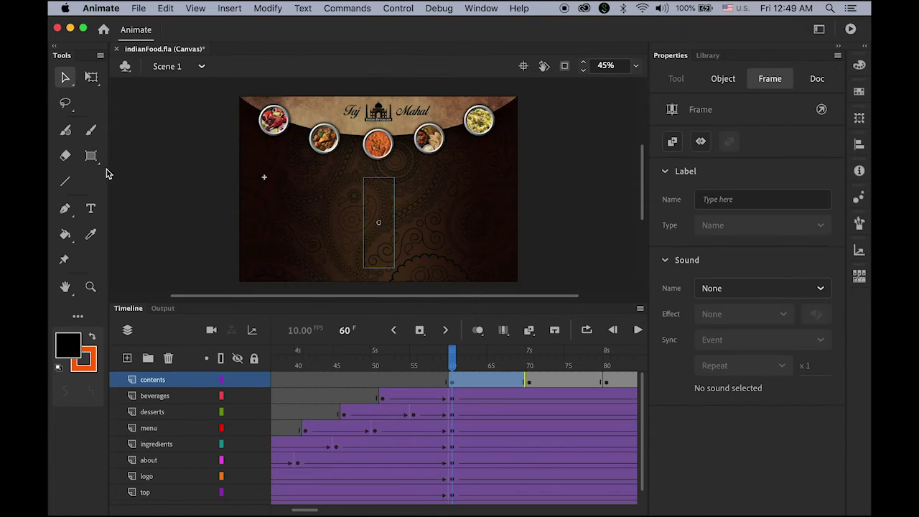
mouse_move(450, 359)
mouse_down()
mouse_move(495, 362)
mouse_move(455, 364)
mouse_up()
click(417, 255)
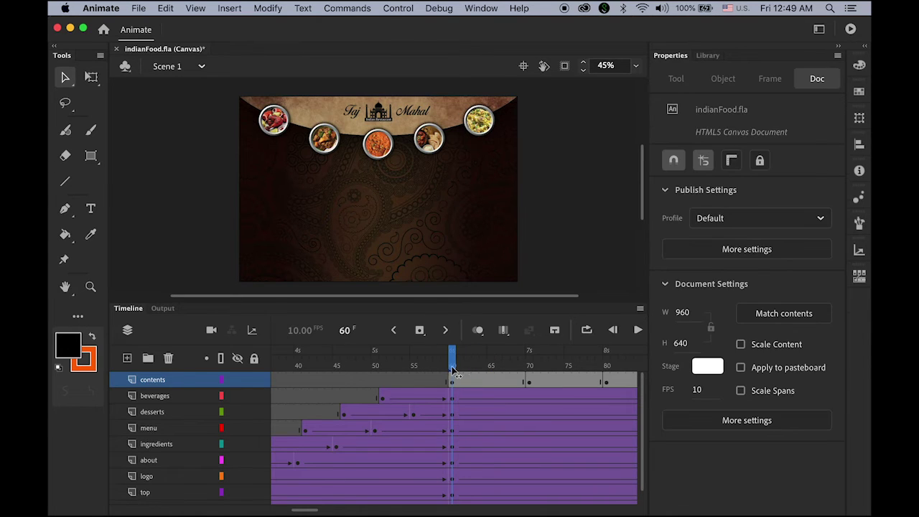
Convert the white rounded rectangle at frame 70 of the contents layer into a movie clip symbol named ingredients_content
drag(462, 365, 529, 370)
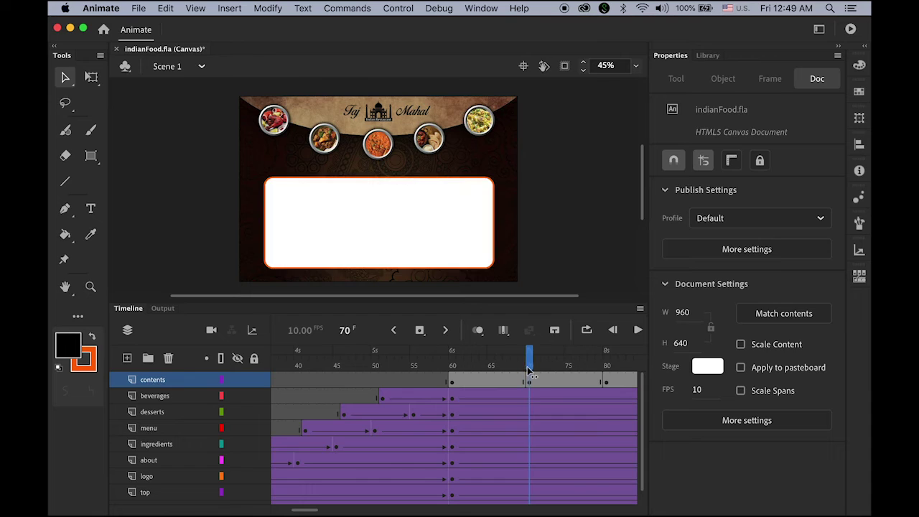
click(429, 229)
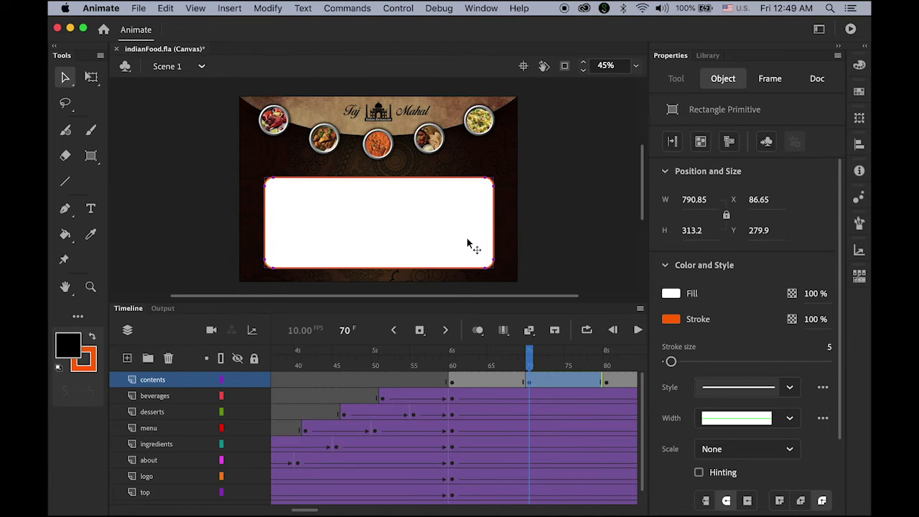
click(767, 143)
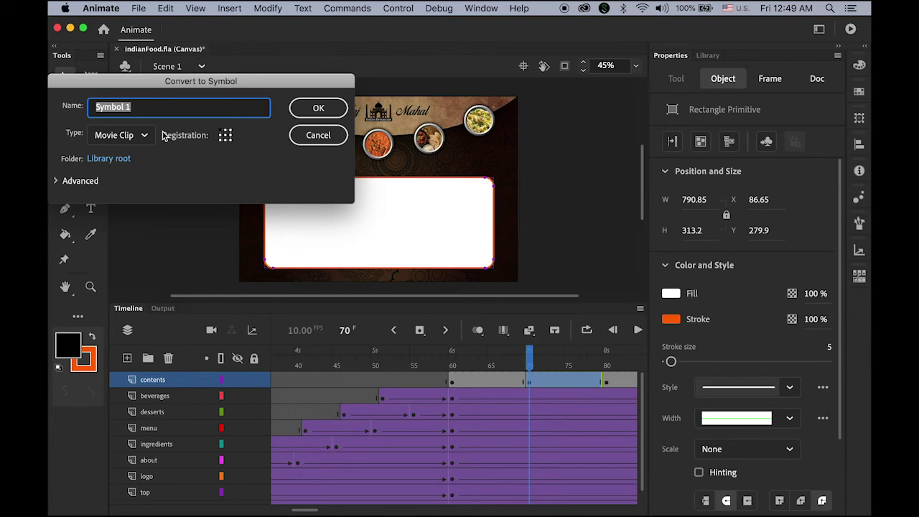
text(i)
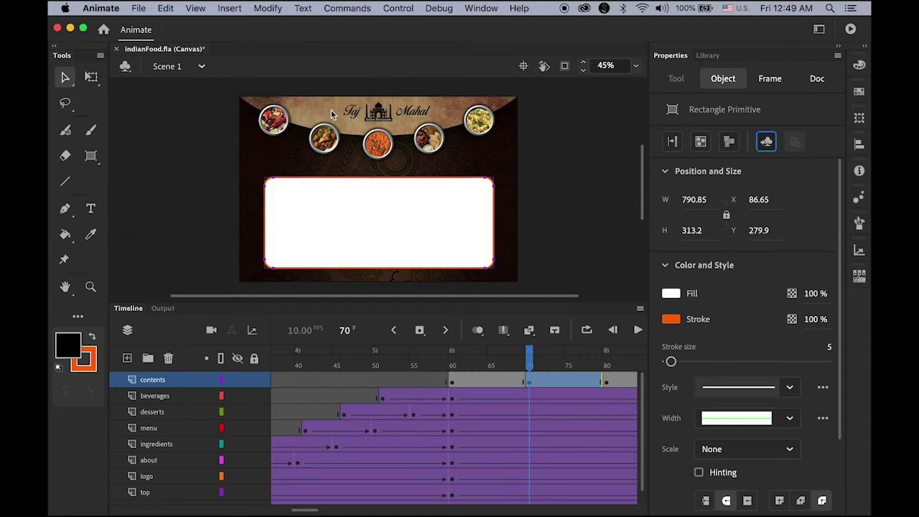
click(319, 109)
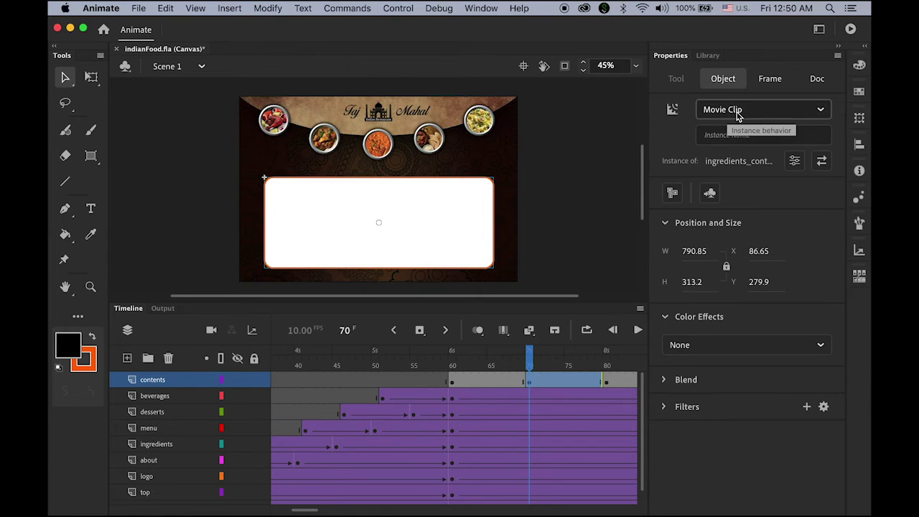
Inside ingredients_content, create a classic tween on Layer_1 from frame 1 to a keyframe at frame 10
double_click(441, 229)
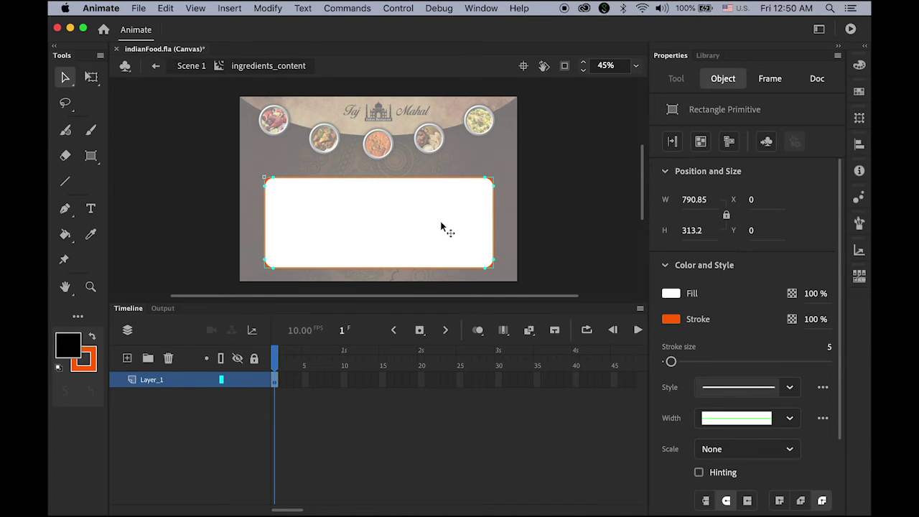
click(277, 386)
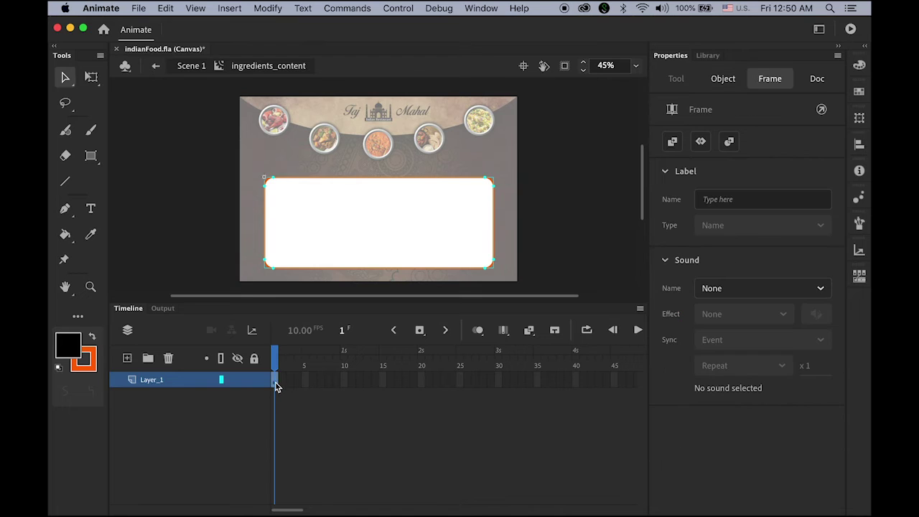
click(231, 8)
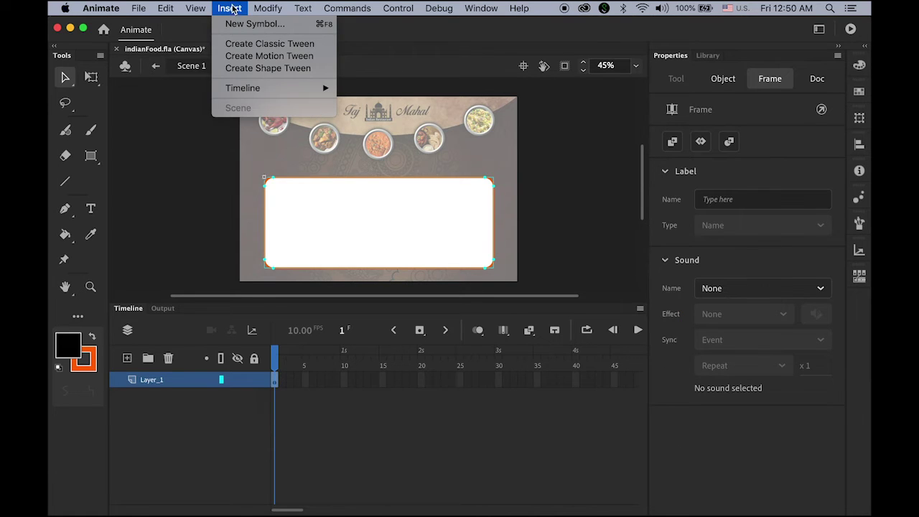
click(251, 44)
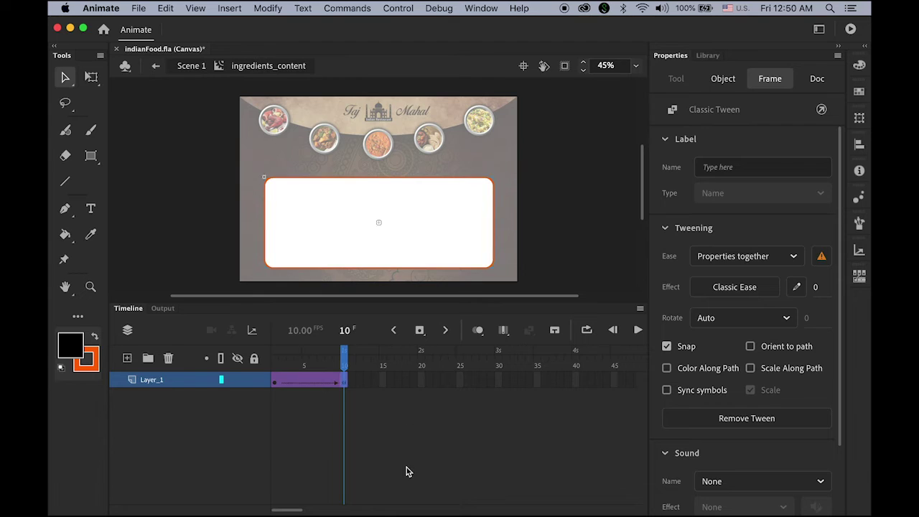
click(92, 77)
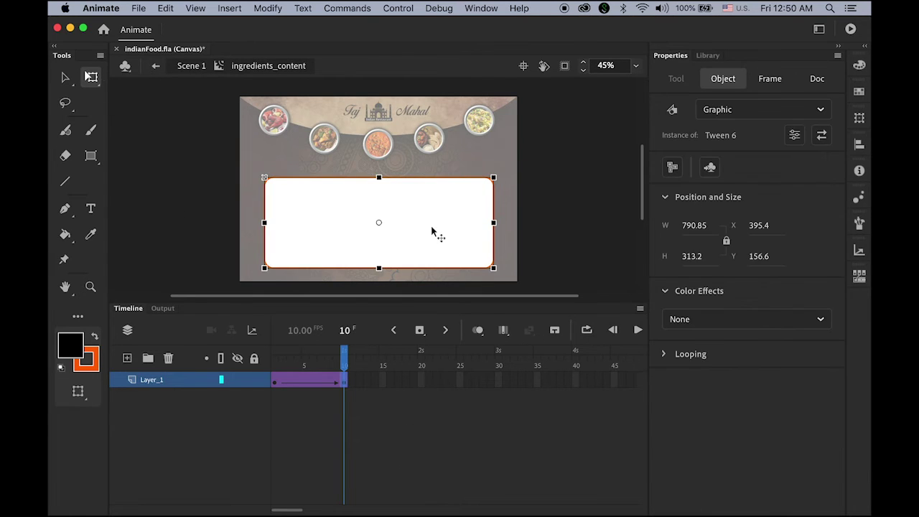
drag(490, 223, 398, 228)
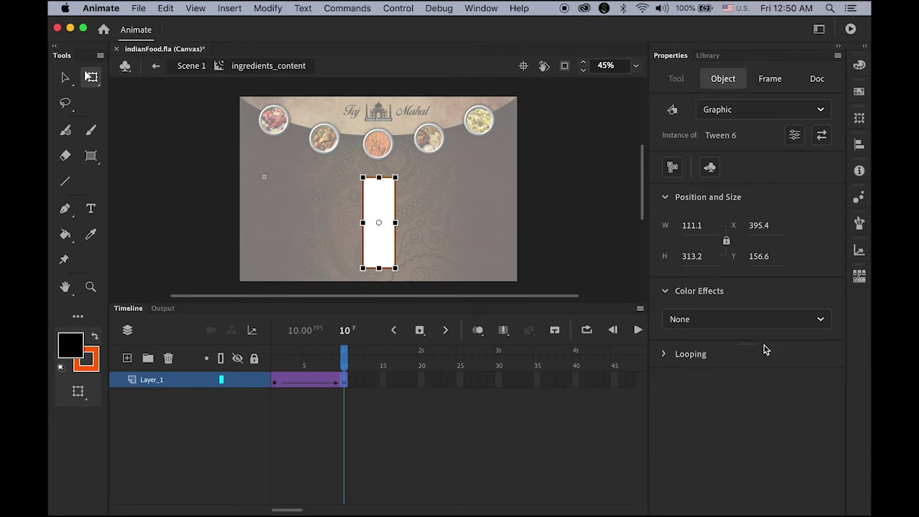
click(754, 324)
click(754, 428)
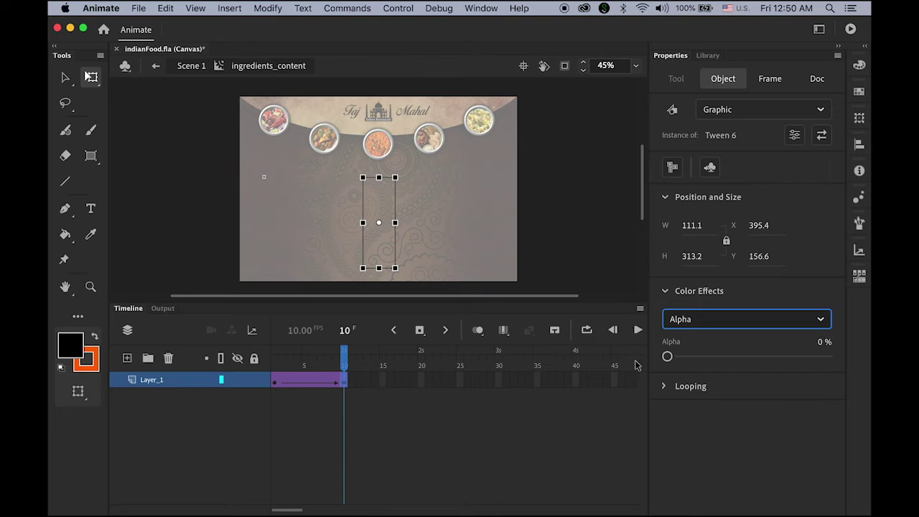
key(super+z)
drag(345, 359, 253, 363)
key(Return)
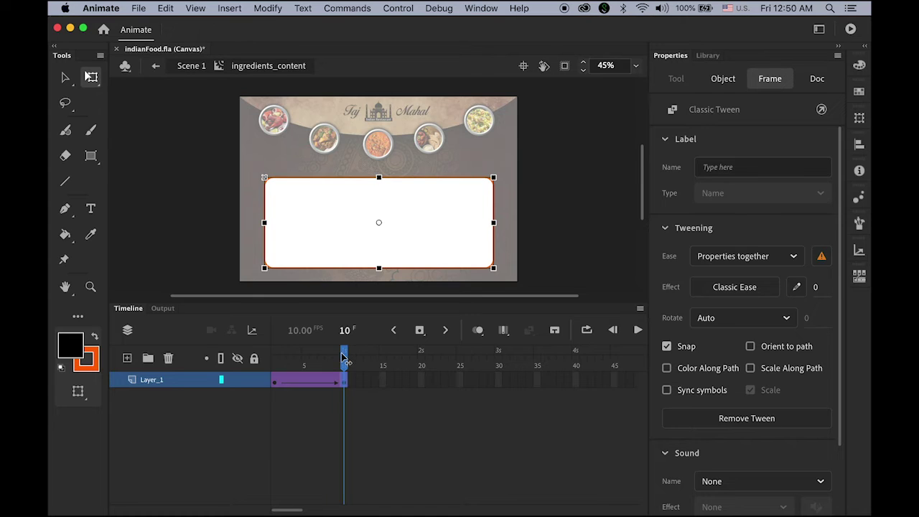
At frame 1, narrow the rectangle to about 124 px wide around its center and give it an Alpha color effect of 0%
drag(349, 362, 253, 360)
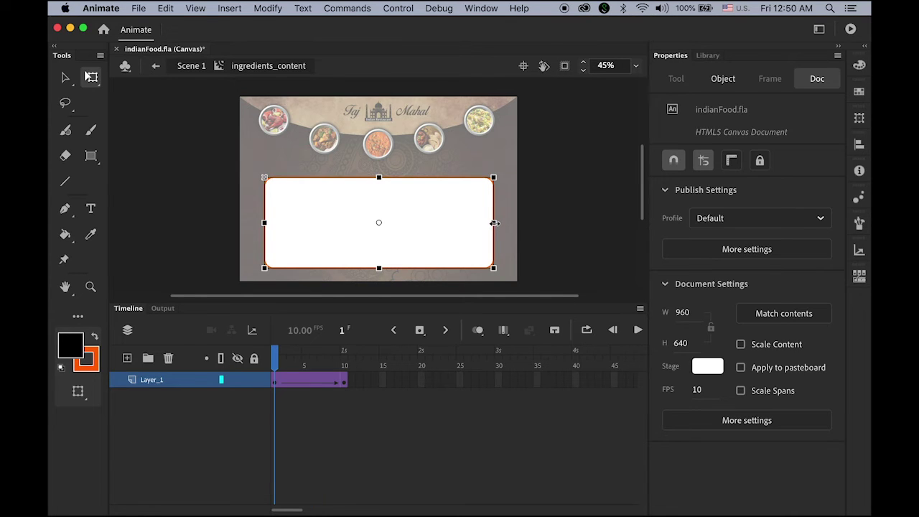
drag(495, 223, 400, 227)
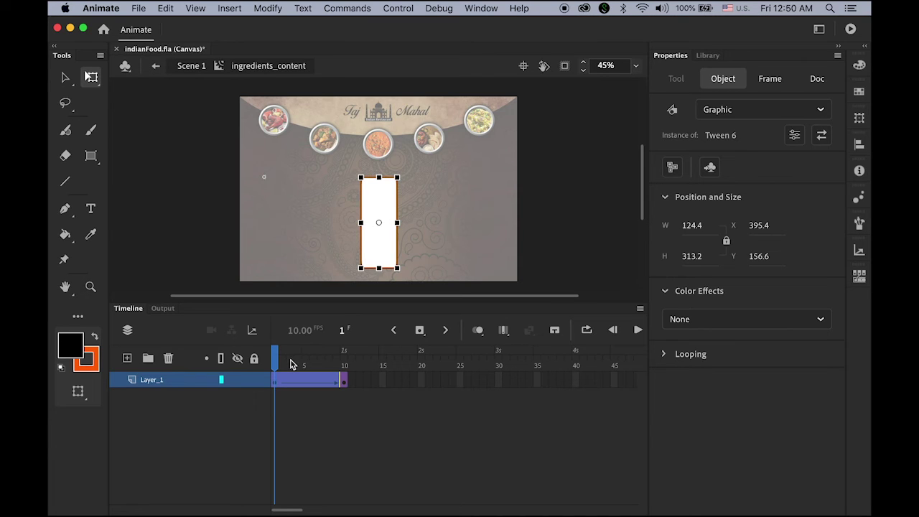
click(755, 321)
click(722, 424)
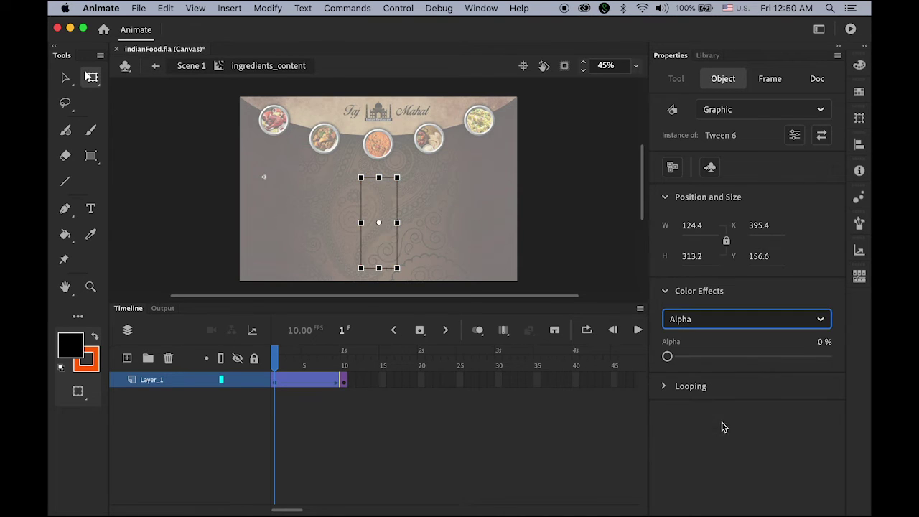
At frame 10, apply an Alpha color effect of 40% to the full-width rectangle
drag(280, 359, 352, 368)
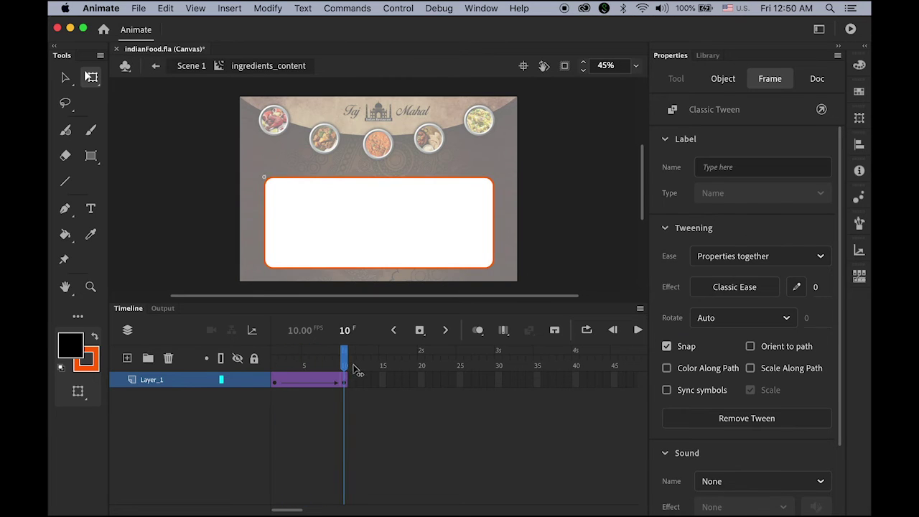
click(505, 290)
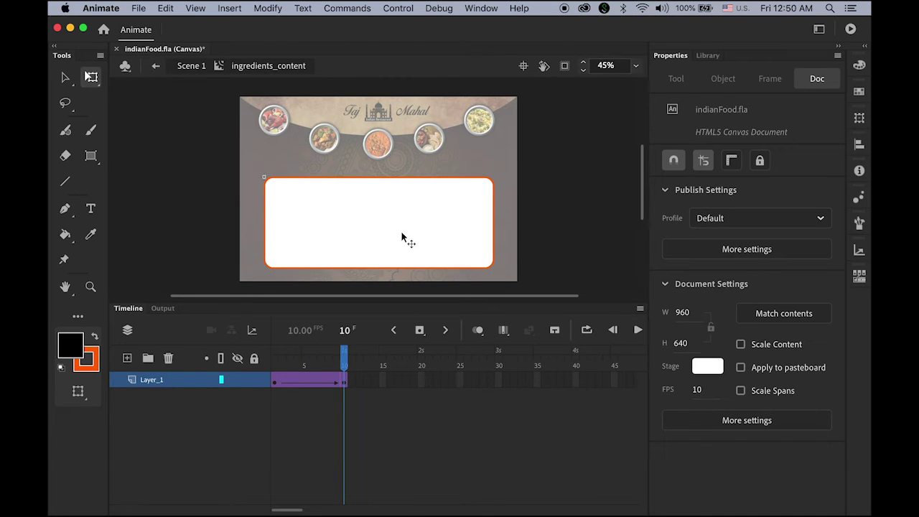
click(403, 237)
click(696, 319)
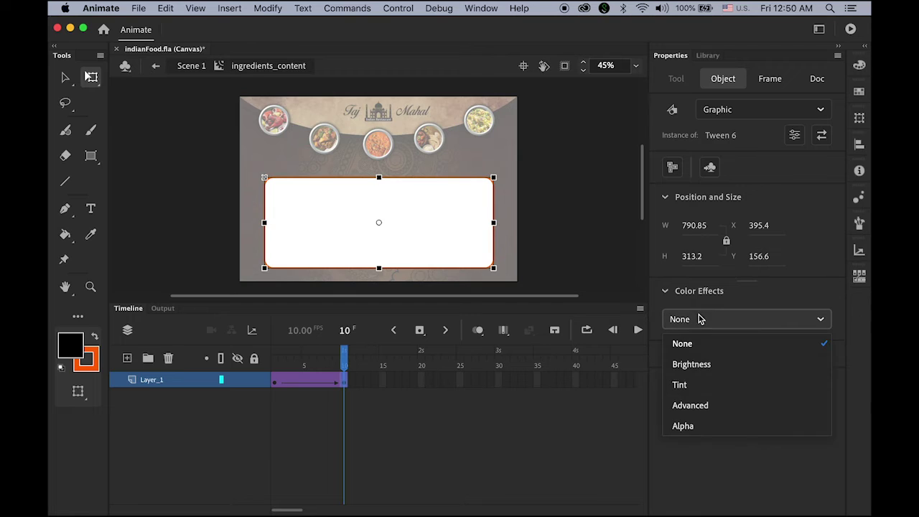
click(716, 426)
click(821, 341)
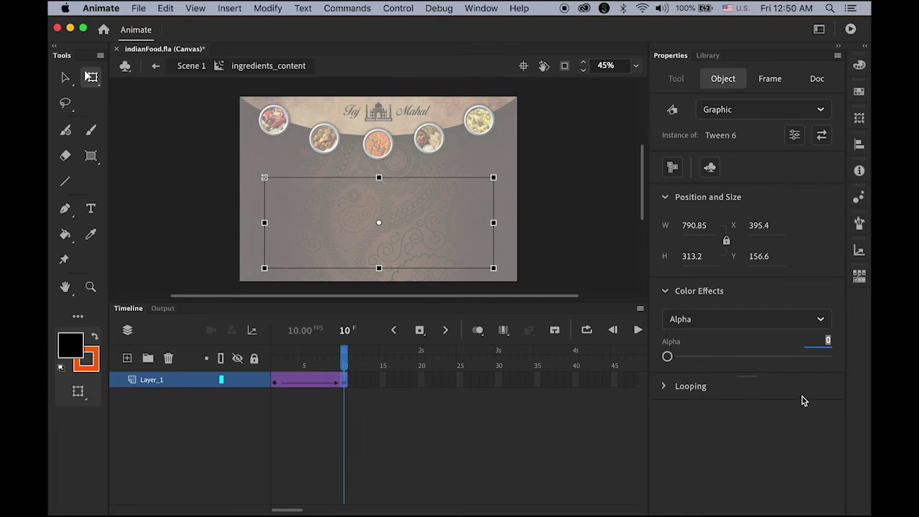
text(40)
key(Return)
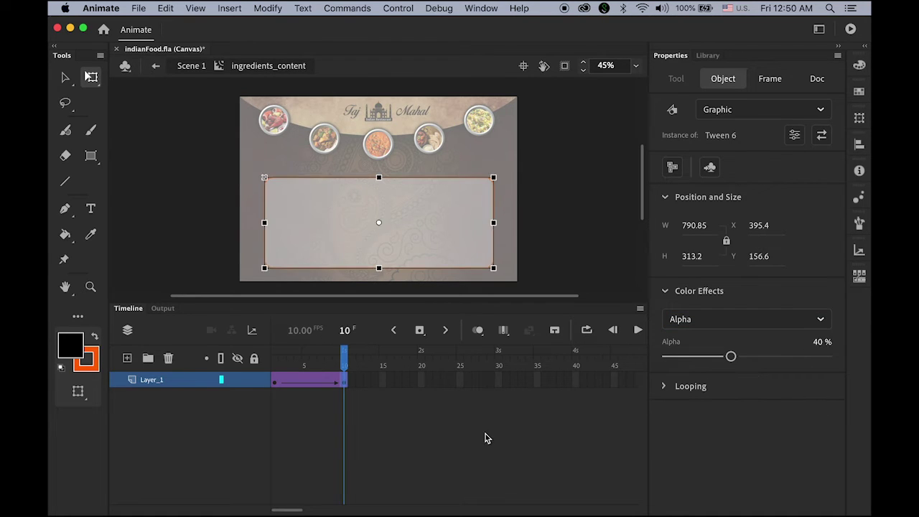
Play back the rectangle's expanding fade-in between frames 1 and 10
click(66, 77)
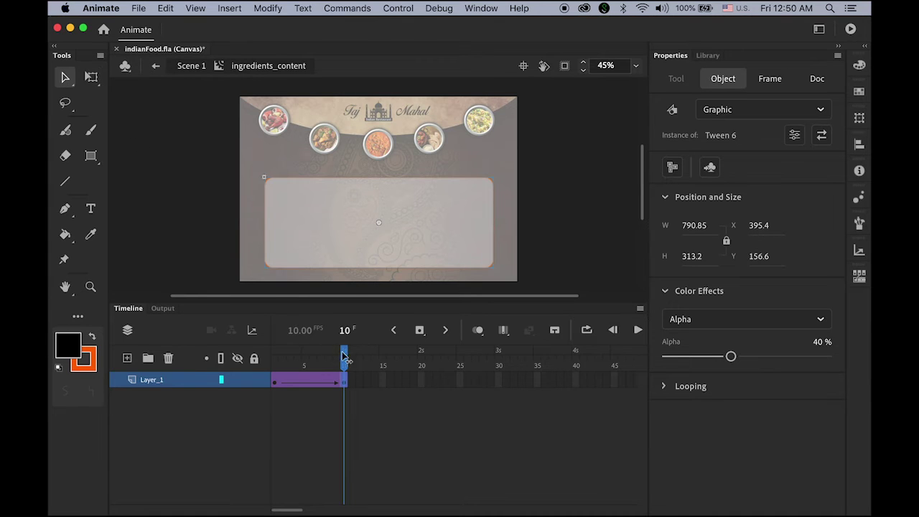
click(344, 378)
key(Return)
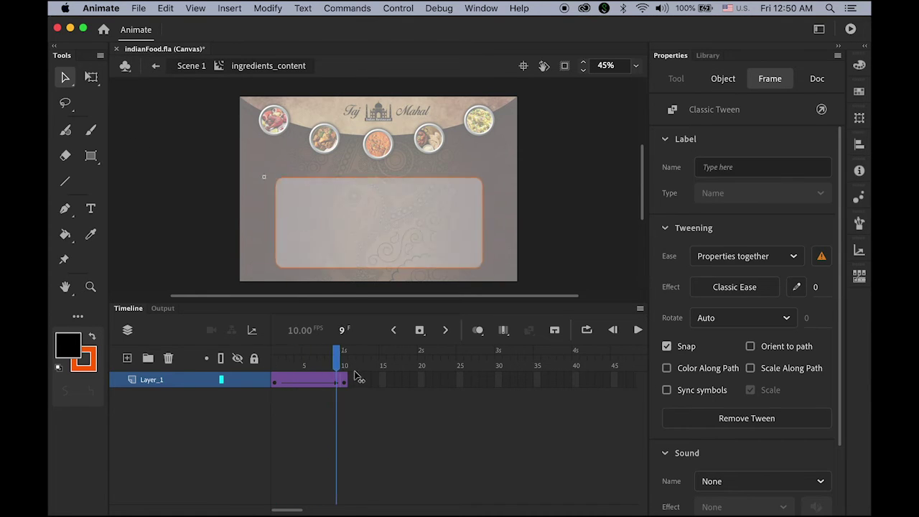
Insert a keyframe at frame 15 of Layer_1, and add a new layer above it with a keyframe at frame 10
click(382, 380)
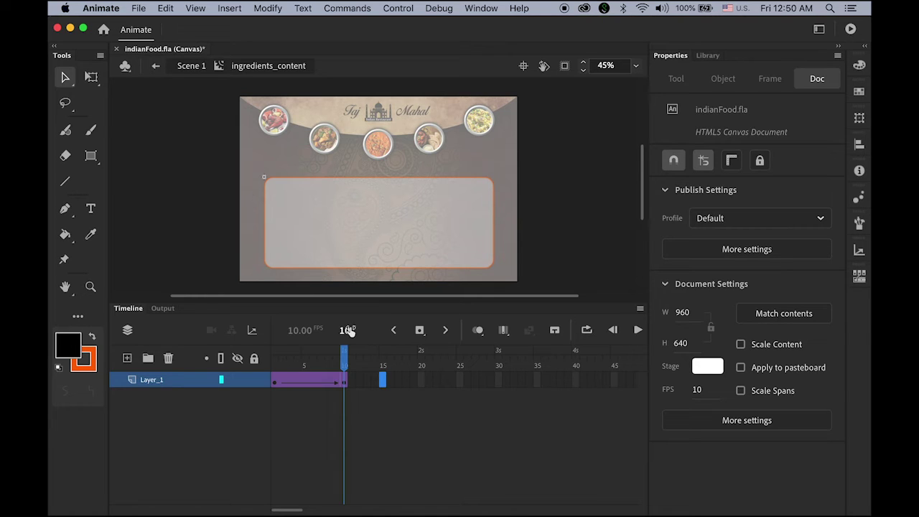
click(421, 331)
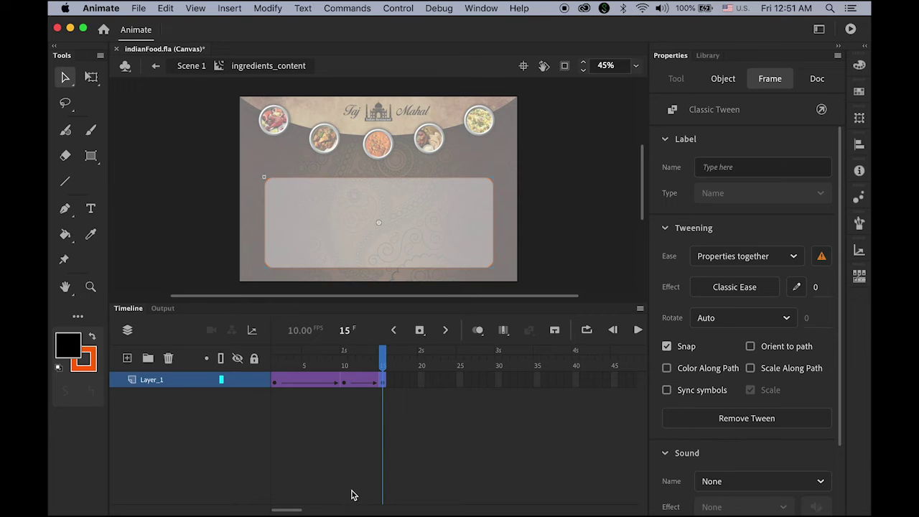
click(127, 359)
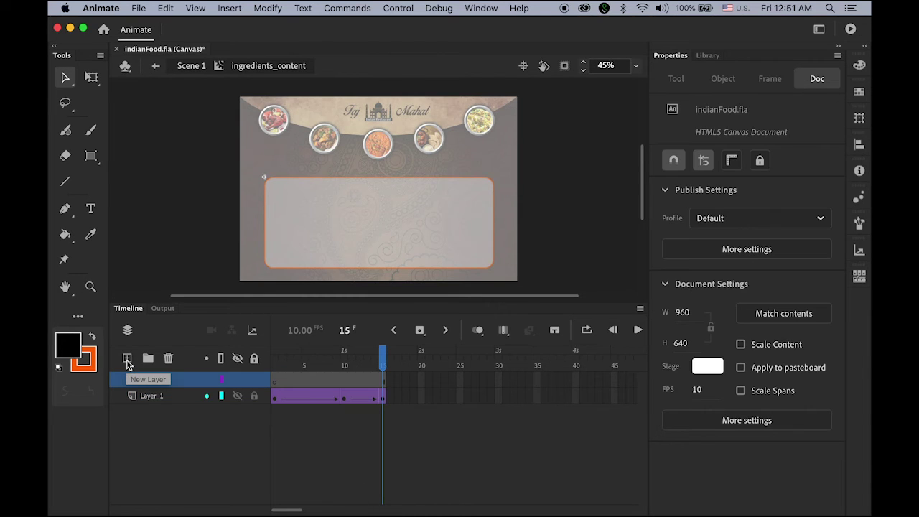
click(343, 380)
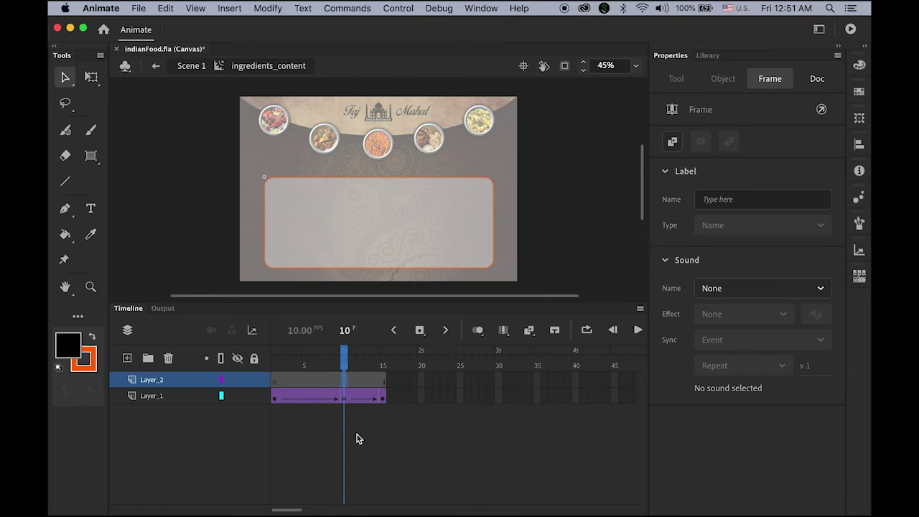
click(421, 332)
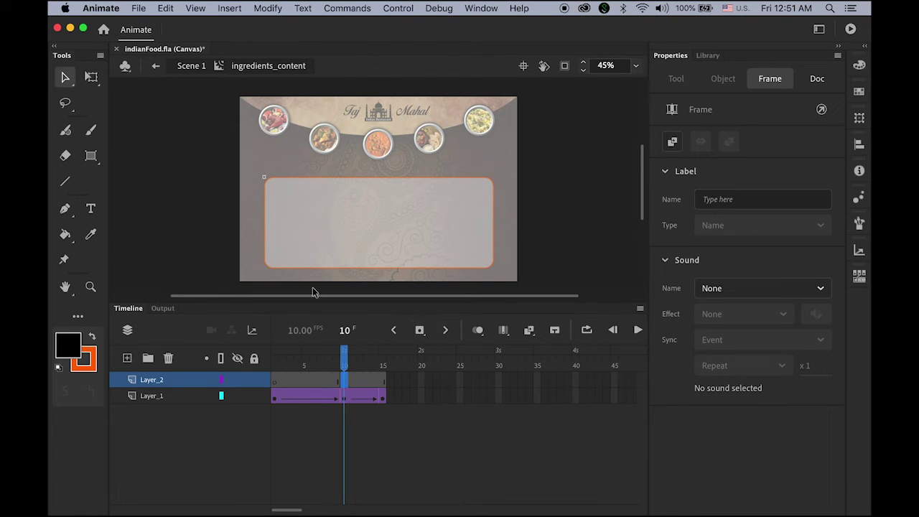
Add the static text heading "Ingredients" in 30 pt Helvetica Neue Bold near the rectangle's upper-left corner on Layer_2
click(91, 208)
click(694, 245)
text(30)
key(Return)
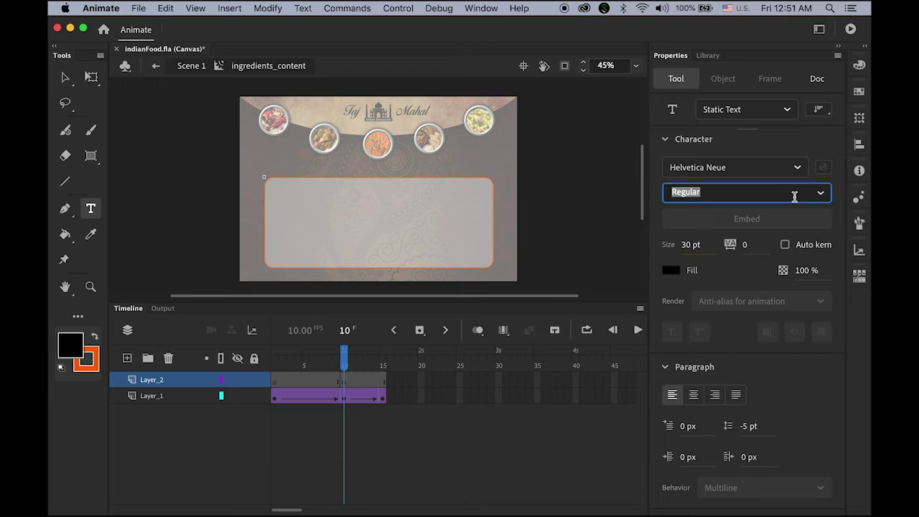
click(821, 194)
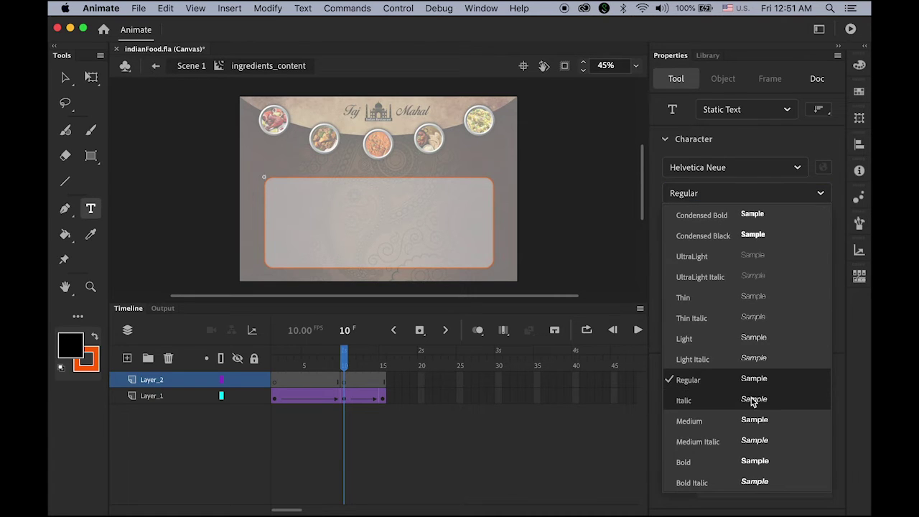
click(754, 461)
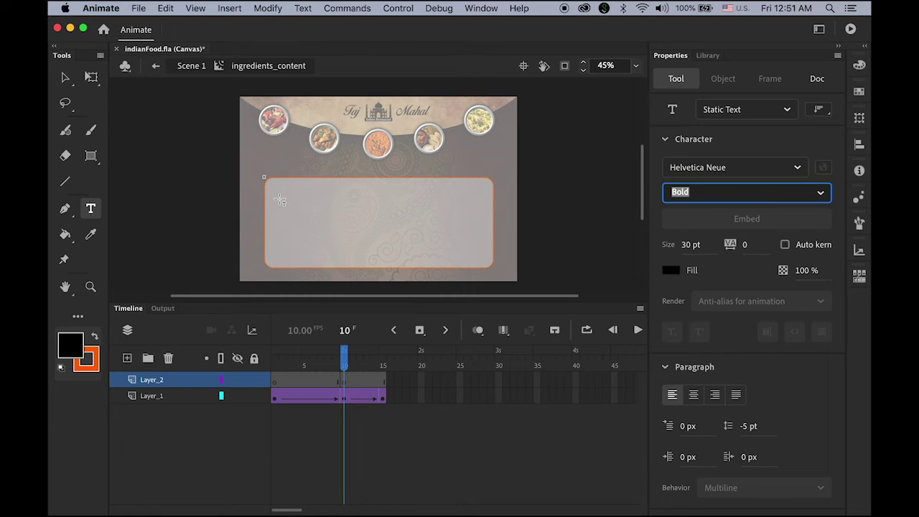
click(281, 200)
text(In)
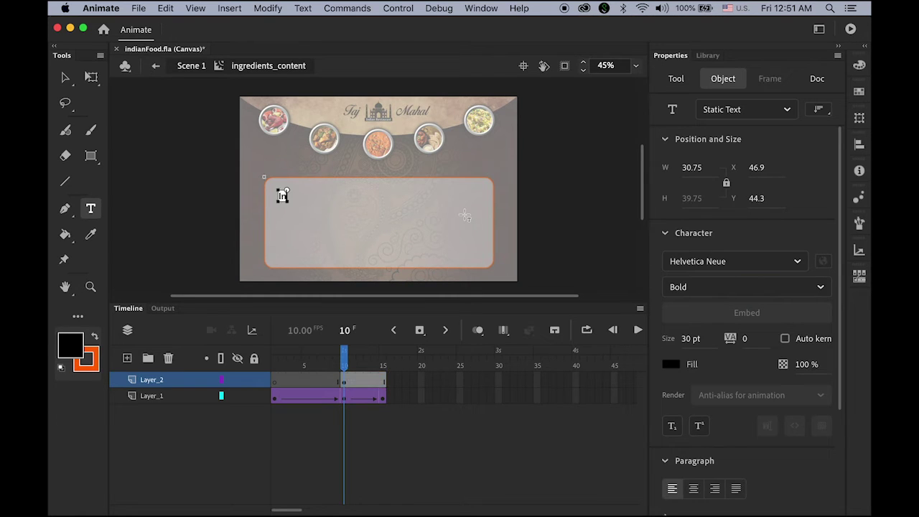
text(gredients)
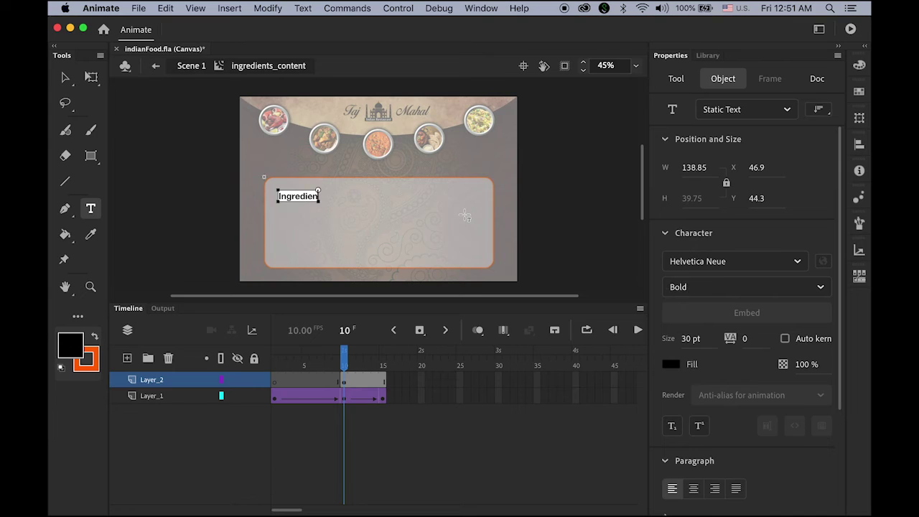
click(64, 77)
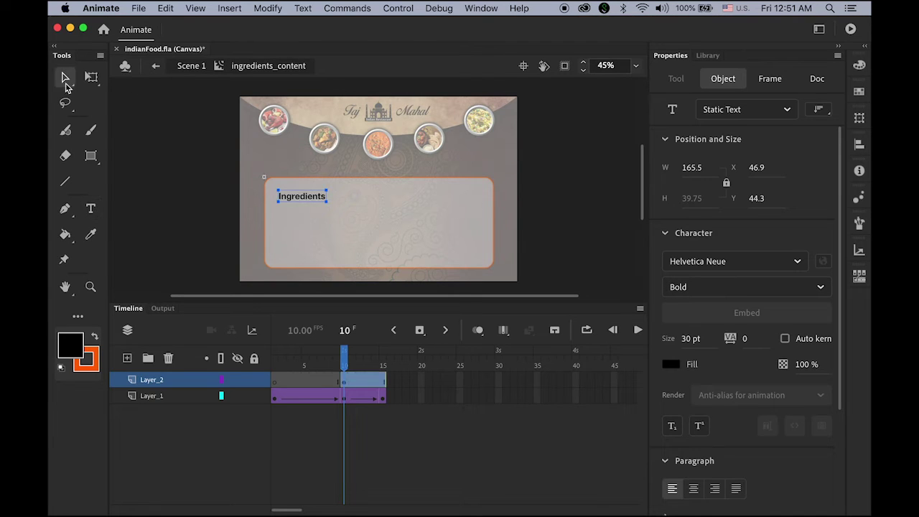
Move the "Ingredients" heading up and slightly left within the rectangle, to about X 44.7, Y 24.35
drag(305, 201, 301, 196)
key(Left)
key(Left)
key(Left)
key(Left)
key(Left)
key(Left)
key(Left)
key(Left)
key(Left)
key(Left)
key(Left)
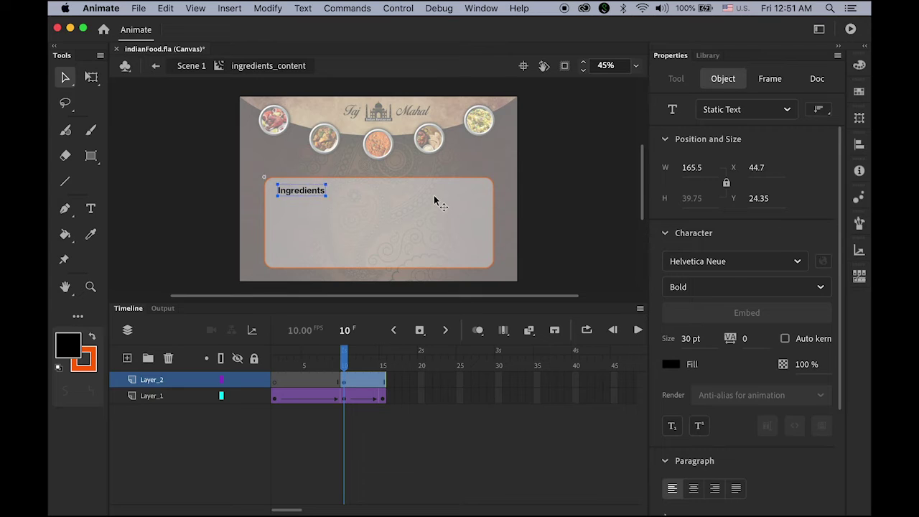
Nudge the "Ingredients" heading slightly further left within the rectangle
click(546, 186)
click(322, 190)
click(530, 186)
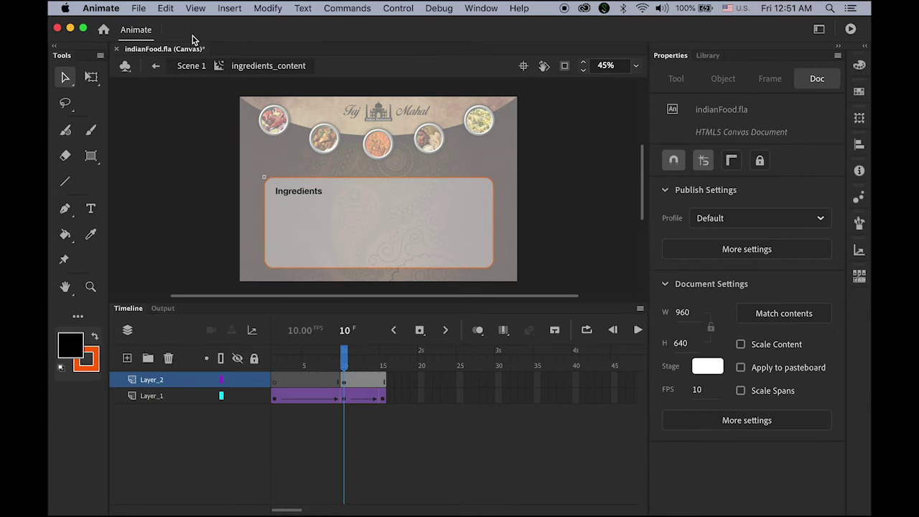
Import ingredients.jpg from the India folder into the document's library
click(138, 7)
mouse_move(219, 180)
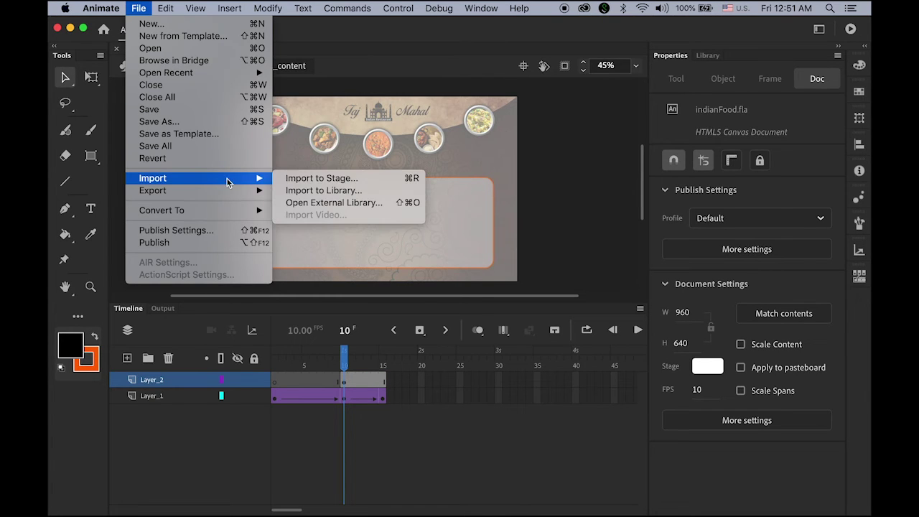
click(336, 190)
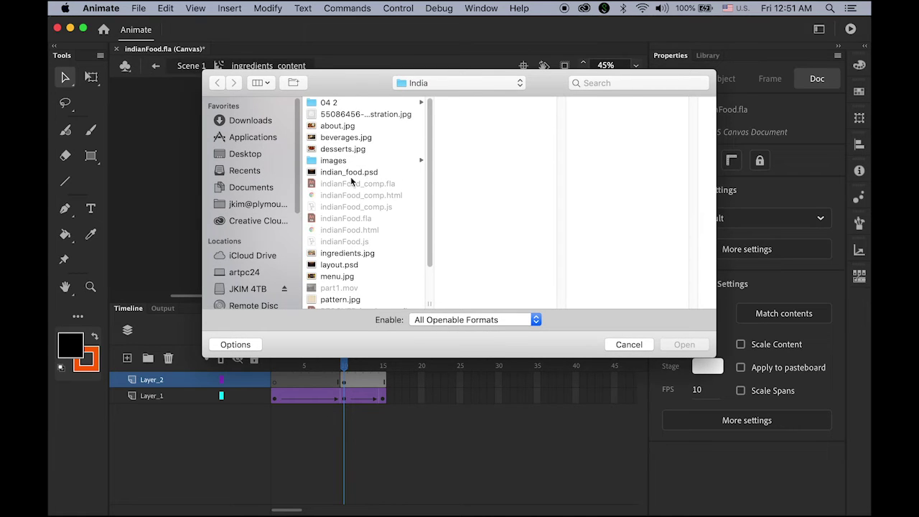
click(360, 257)
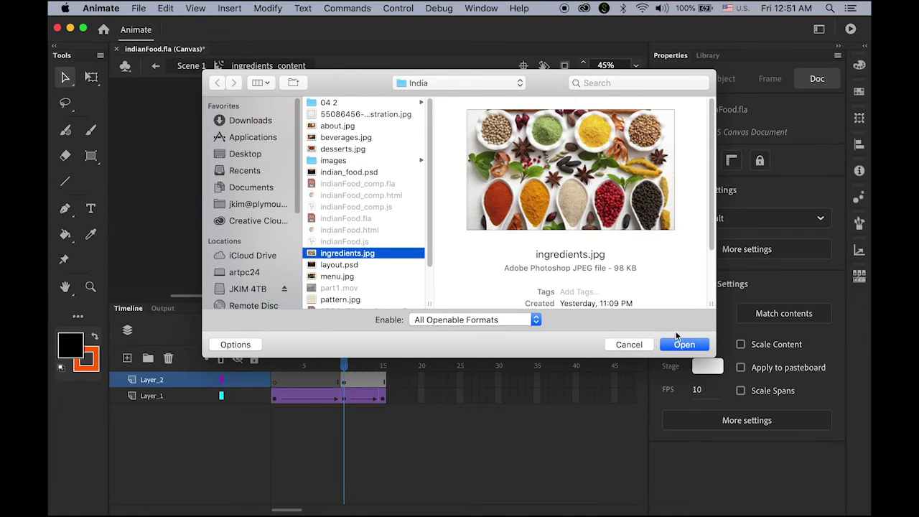
click(689, 346)
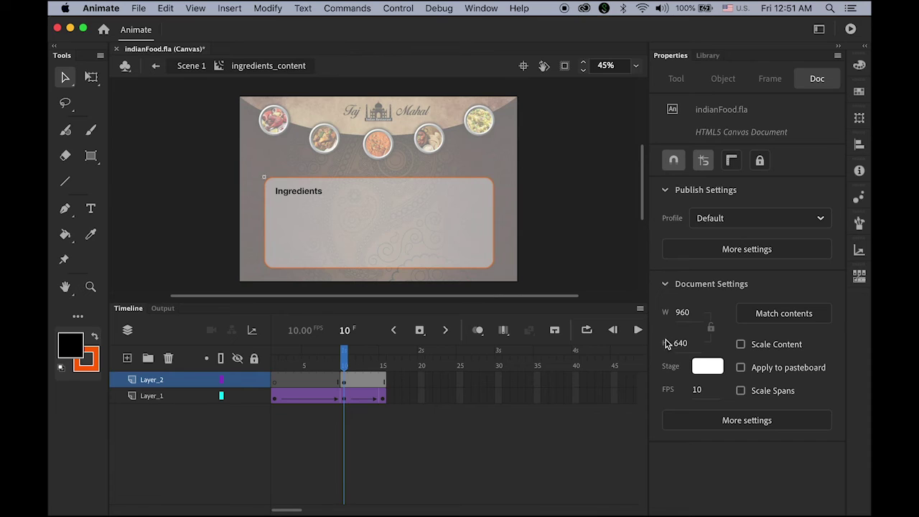
Place ingredients.jpg from the library on Layer_2 at frame 10, directly below the "Ingredients" heading and aligned with its left edge
click(711, 57)
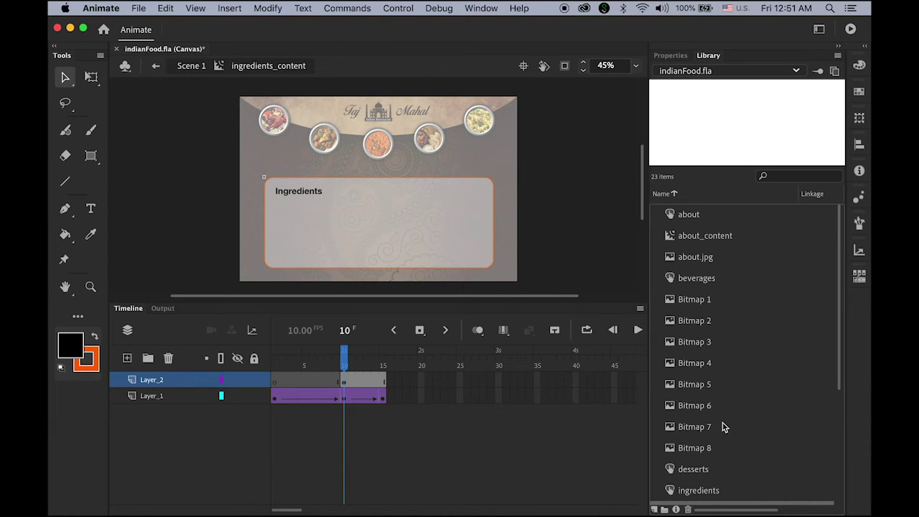
scroll(724, 427, down, 2)
click(679, 493)
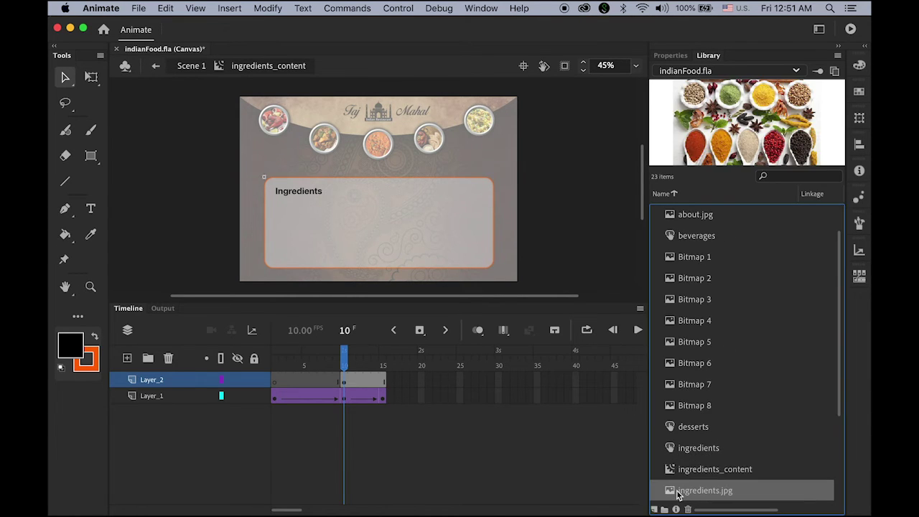
drag(680, 493, 323, 229)
click(566, 239)
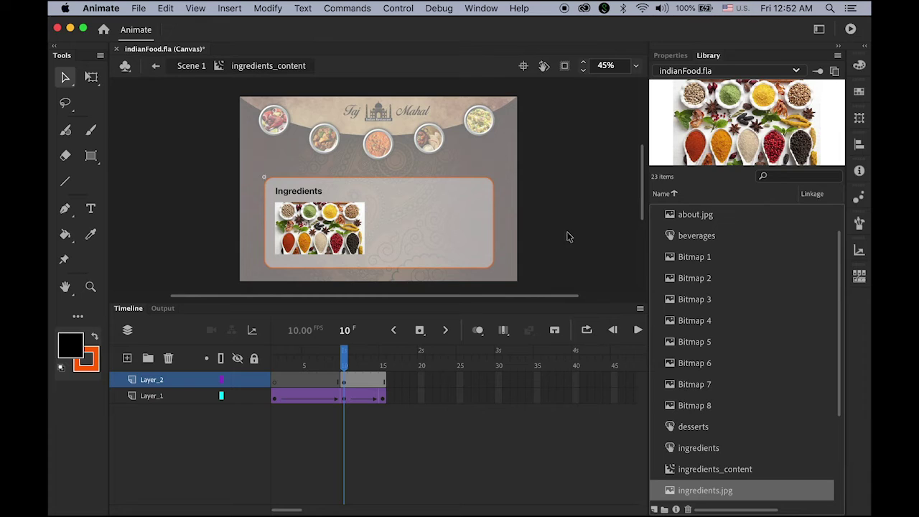
Add a static text block about 382 px wide beside the image, filled with the Lorem ipsum paragraph in 14 pt Helvetica Neue Regular
click(90, 208)
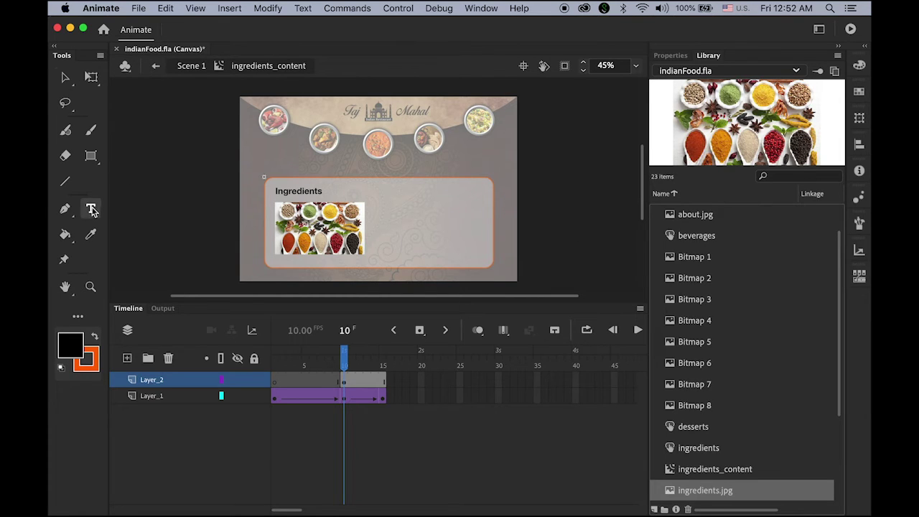
click(670, 56)
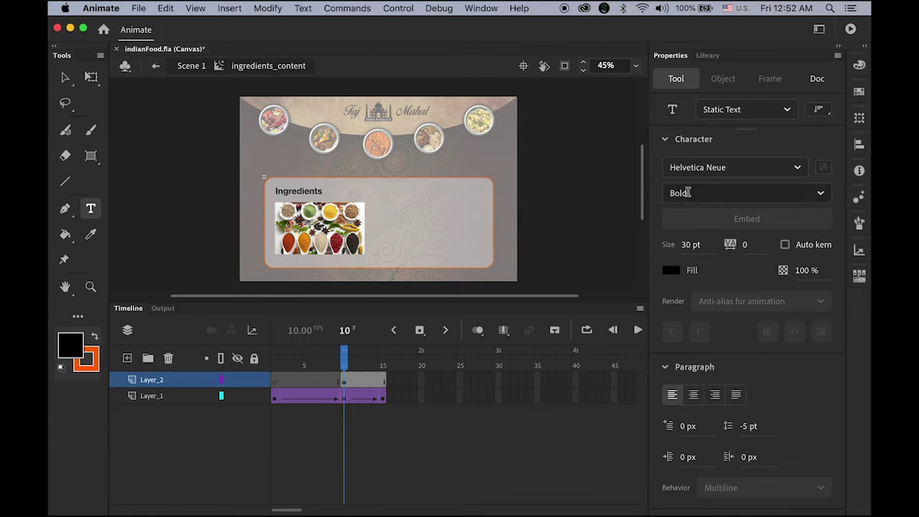
click(820, 192)
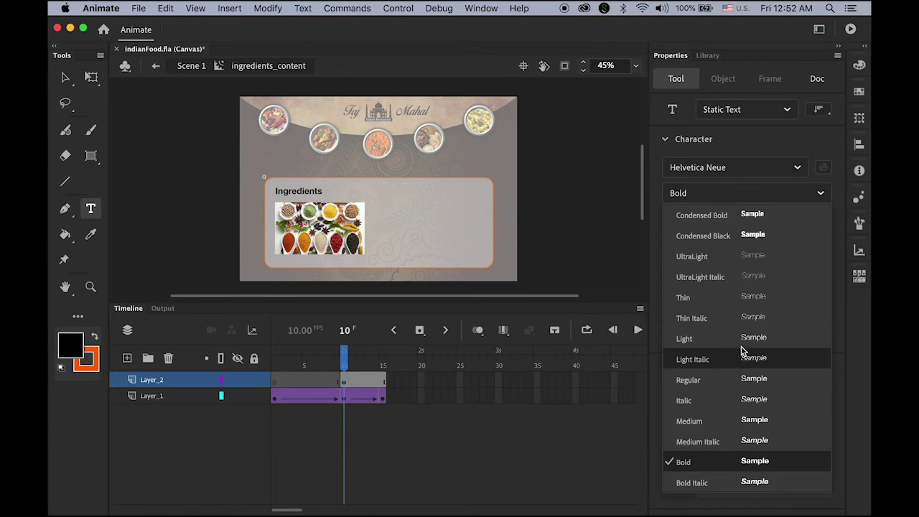
click(743, 390)
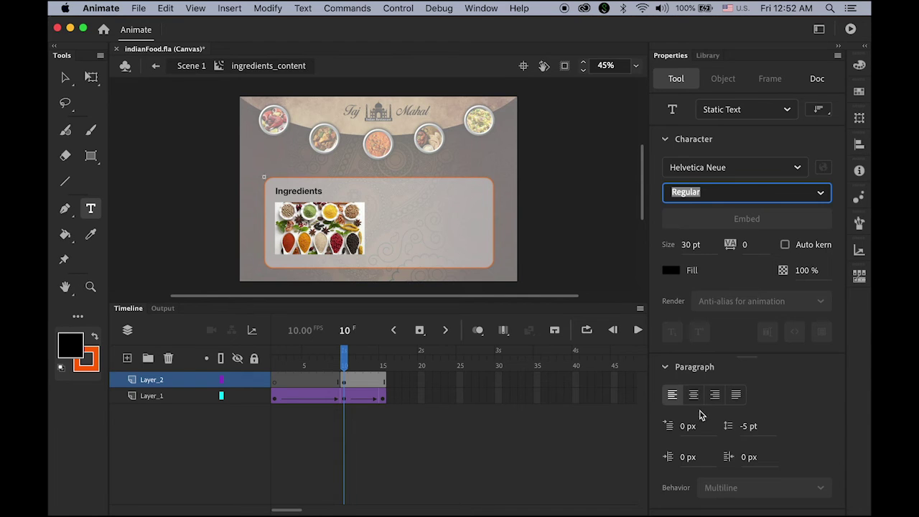
click(688, 243)
text(14)
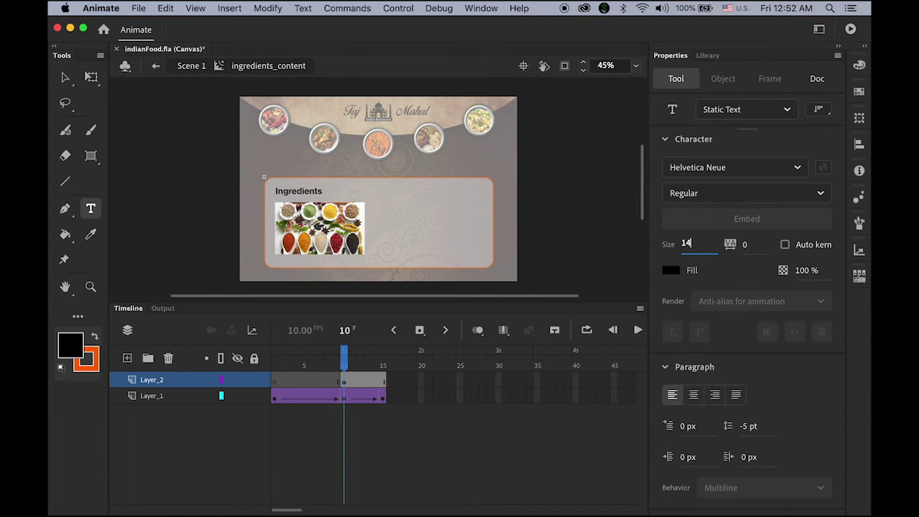
key(Return)
drag(376, 210, 488, 264)
text("Lorem ipsum dolor sit amet, consectetur adipiscing elit, sed do eiusmod tempor incididunt ut labore et dolore magna aliqua. Ut enim ad minim veniam, quis nostrud exercitation ullamco laboris nisi ut aliquip ex ea commodo consequat. Duis aute irure dolor in reprehenderit in voluptate velit esse cillum dolore eu fugiat nulla pariatur. Excepteur sint occaecat cupidatat non proident, sunt in culpa qui officia deserunt mollit anim id est laborum.")
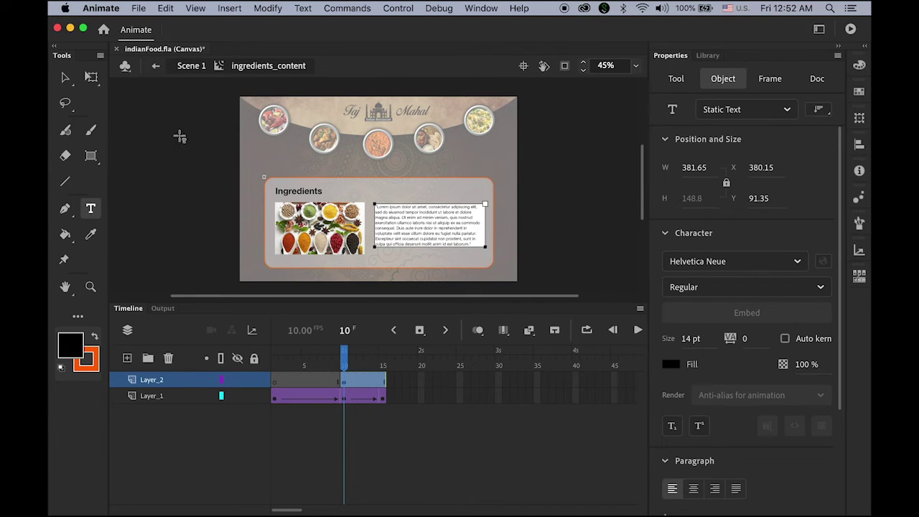
Move the Lorem ipsum text block slightly up and left, closer to the ingredients image
click(65, 77)
drag(426, 230, 424, 228)
click(608, 223)
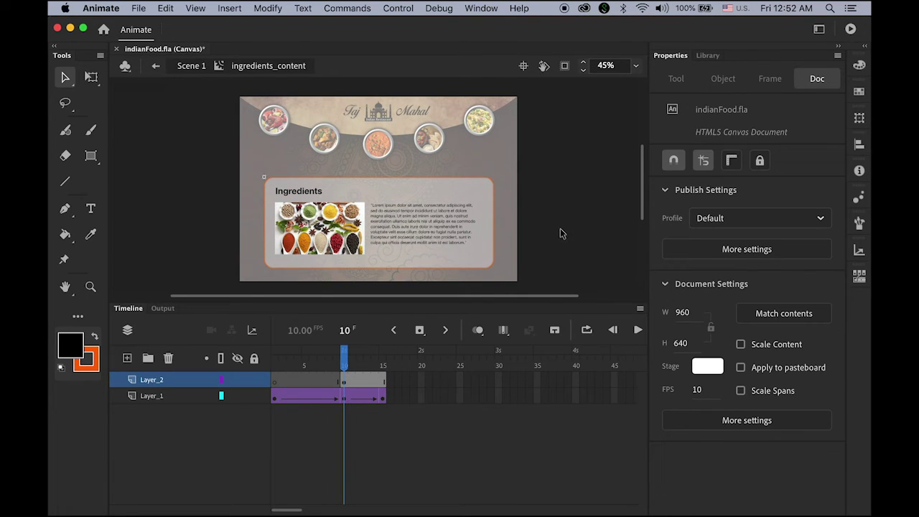
Create a classic tween for the Layer_2 content from frame 10 to a keyframe at frame 15
click(368, 365)
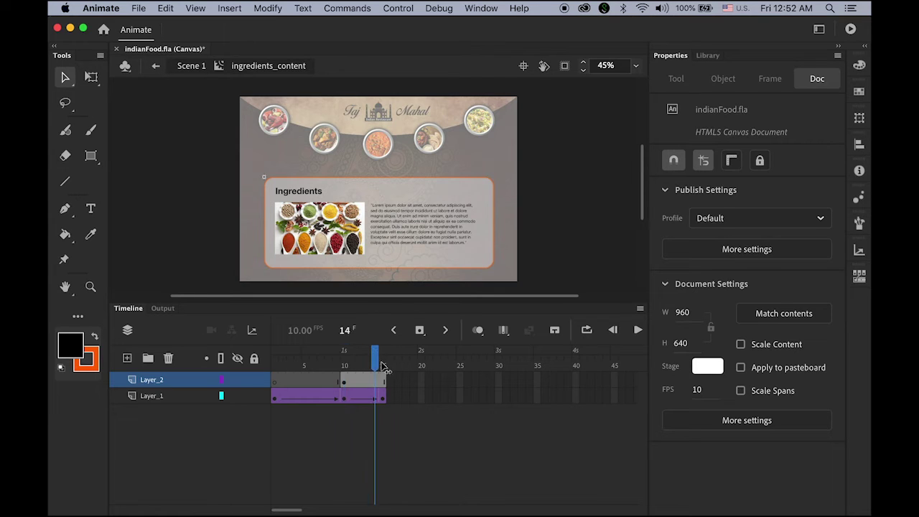
click(336, 367)
click(345, 384)
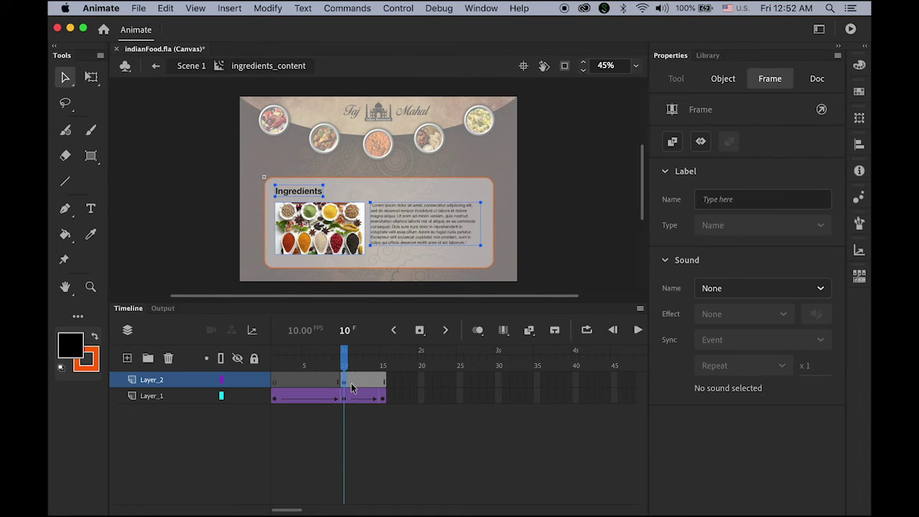
click(227, 8)
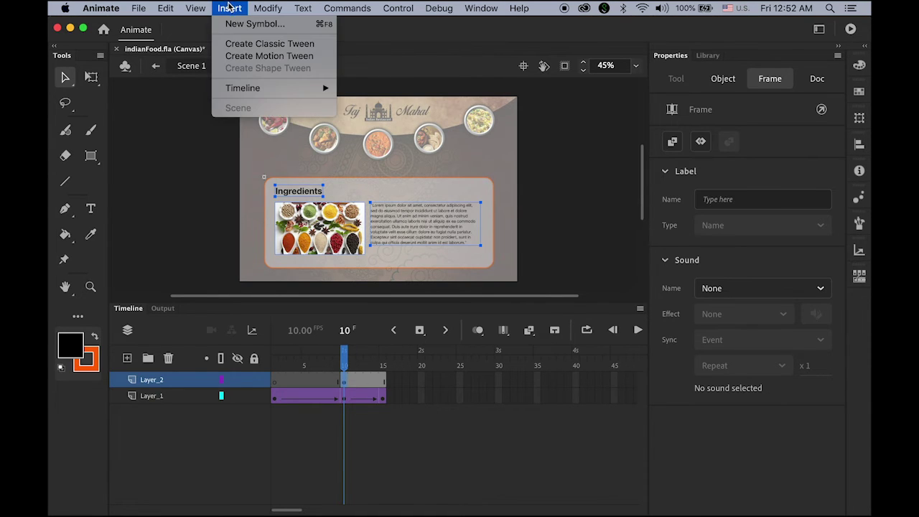
click(255, 44)
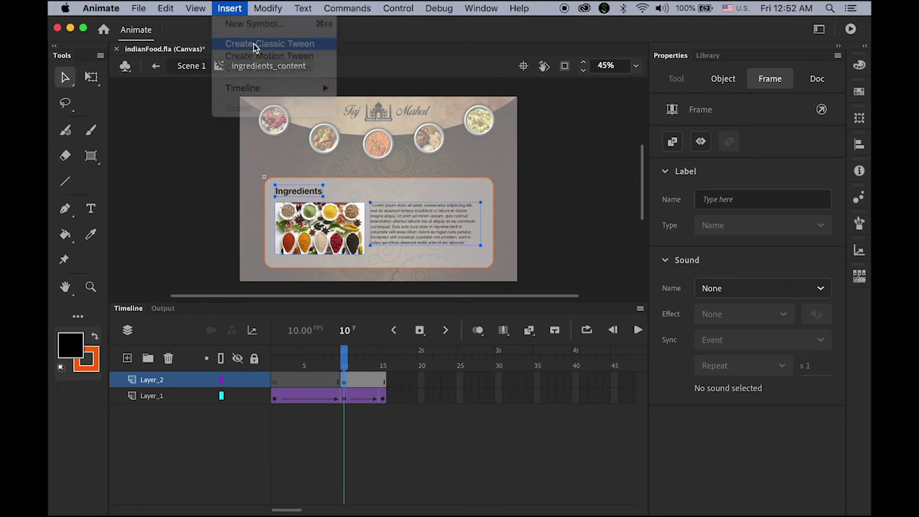
drag(345, 366, 394, 368)
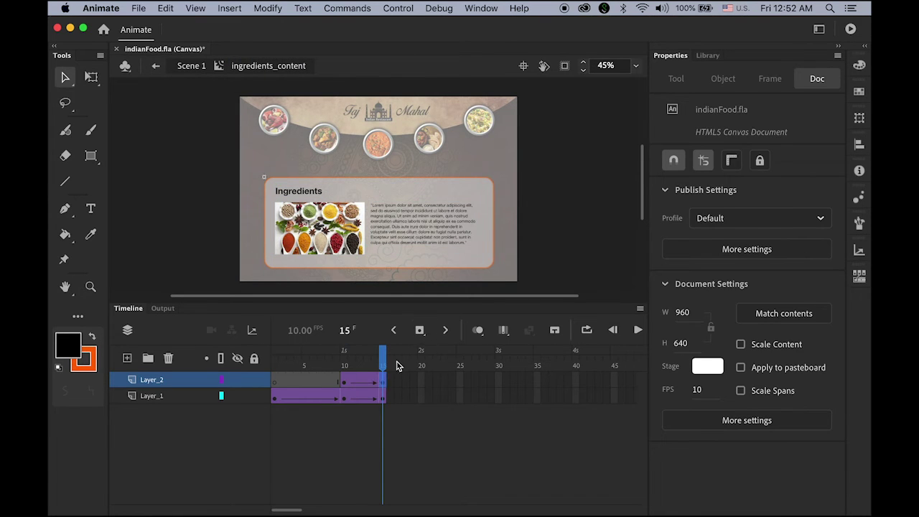
Apply an Alpha color effect to the Layer_2 content at frame 10 and lower it to the minimum
drag(377, 367, 347, 370)
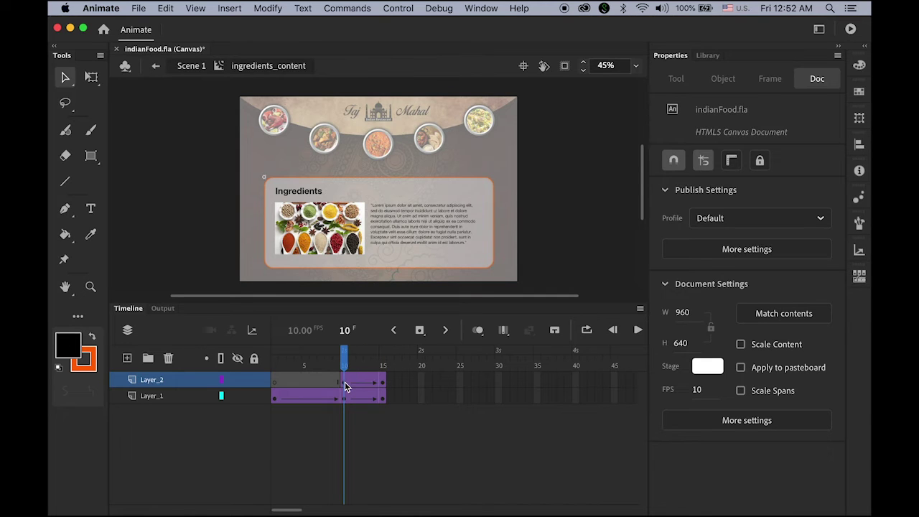
click(345, 381)
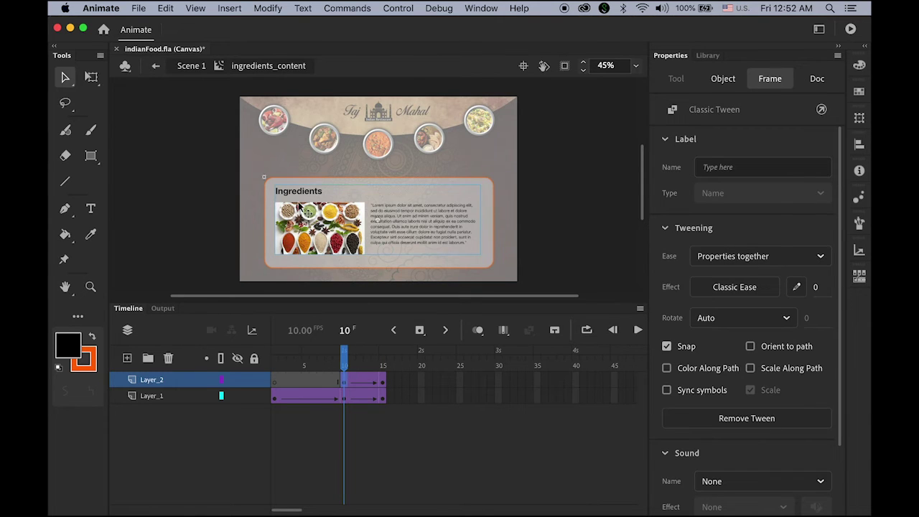
click(323, 230)
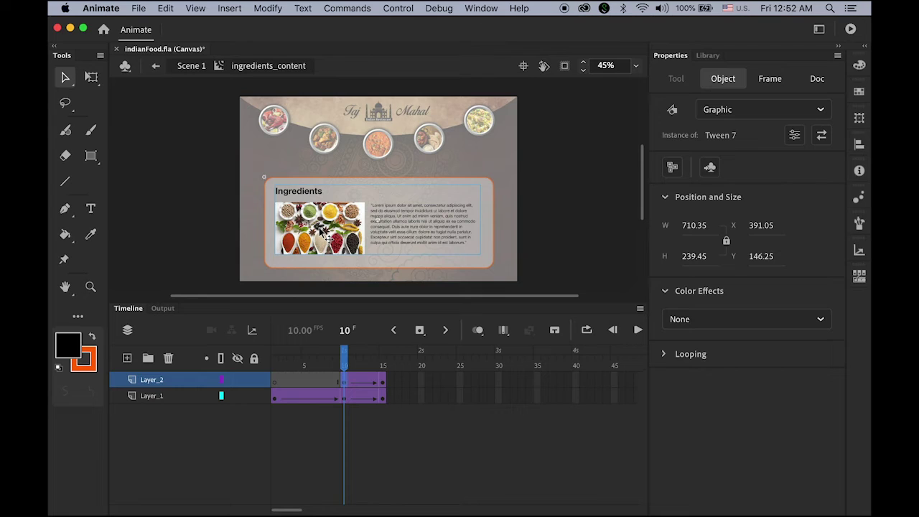
click(785, 324)
click(749, 432)
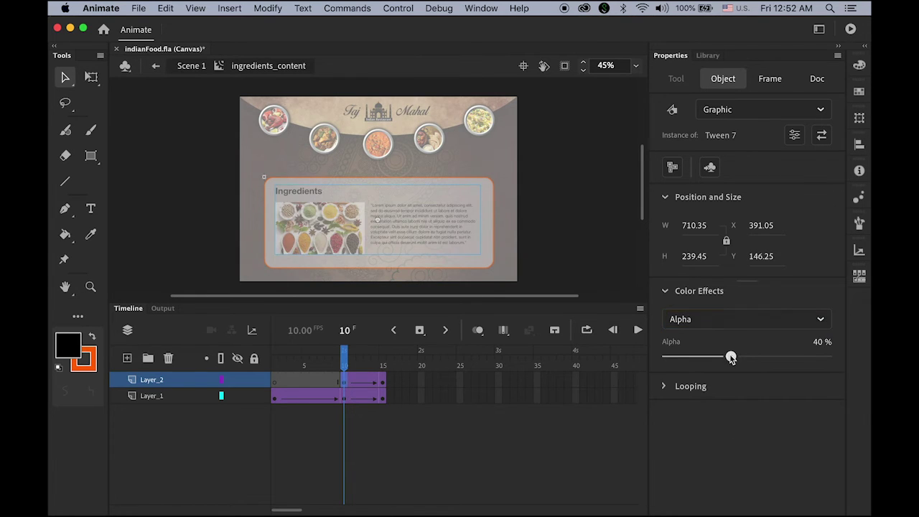
drag(730, 356, 618, 369)
Add the HTML5 Canvas "Stop at this Frame" code snippet at frame 15 of the ingredients_content timeline
drag(354, 365, 385, 384)
click(468, 428)
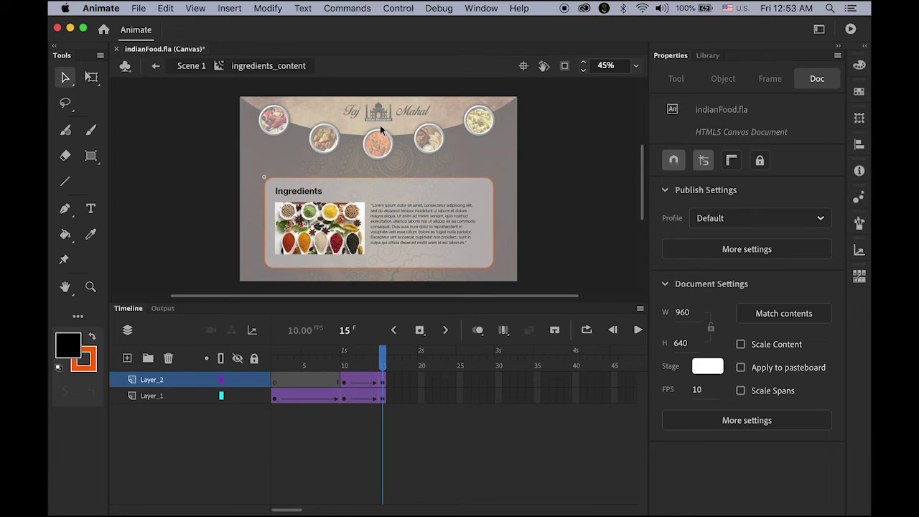
click(483, 9)
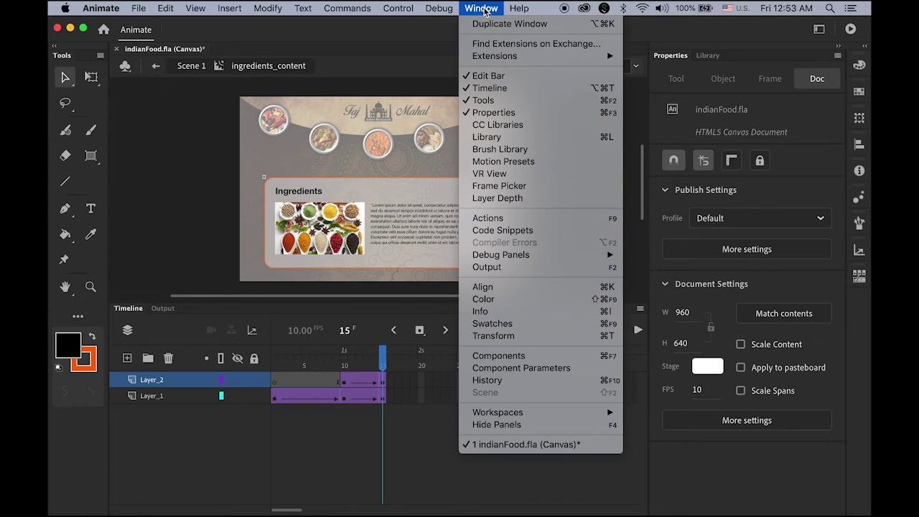
click(522, 231)
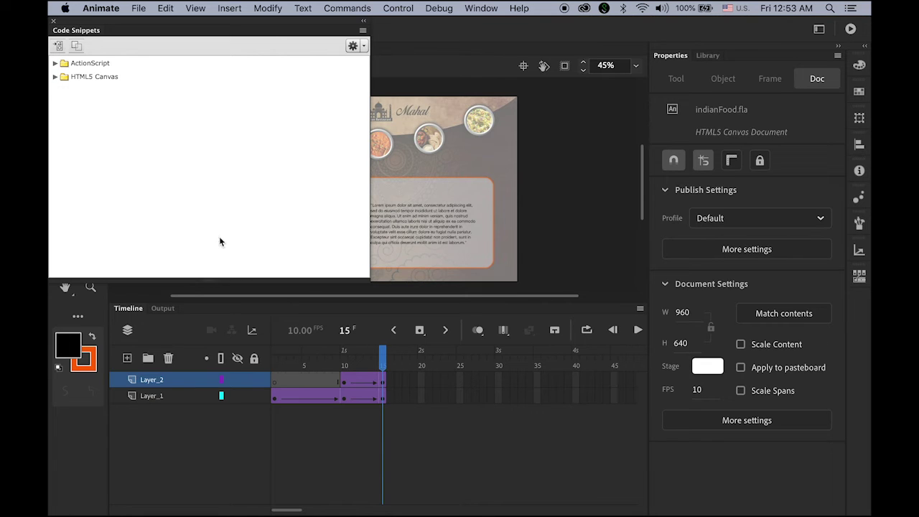
click(54, 77)
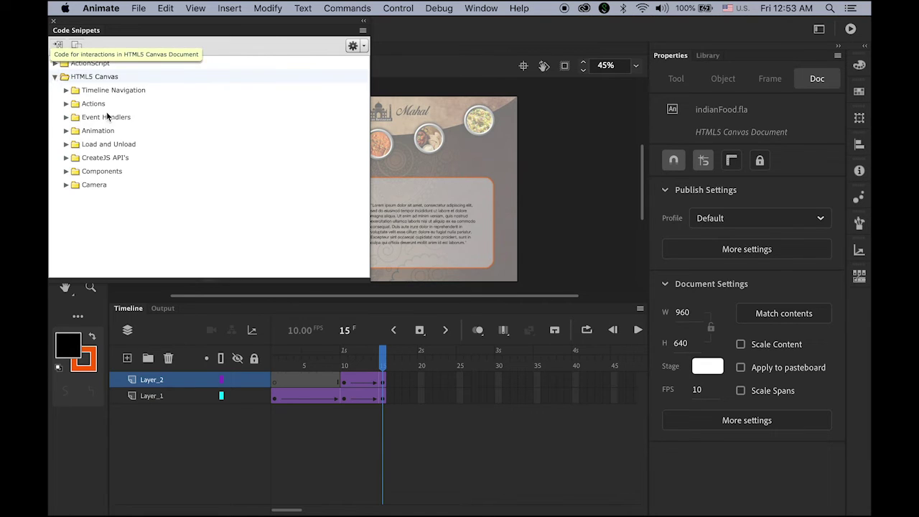
click(65, 91)
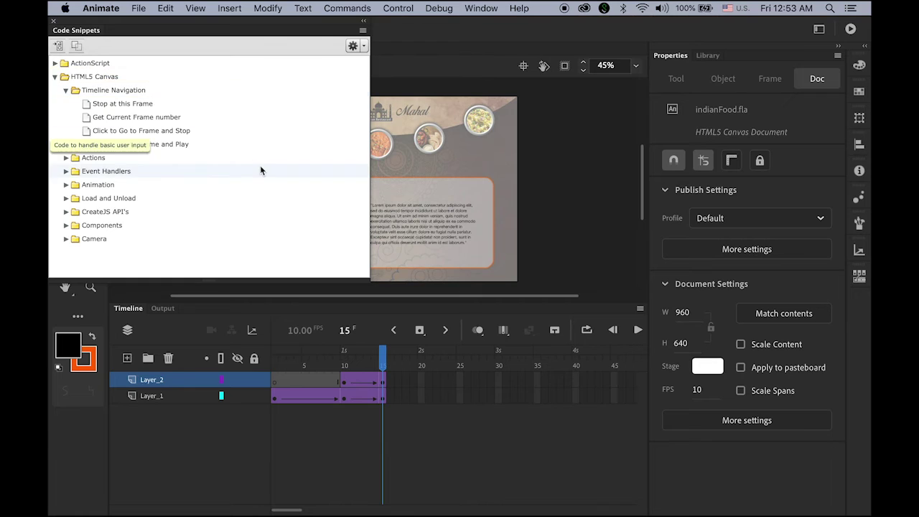
double_click(89, 105)
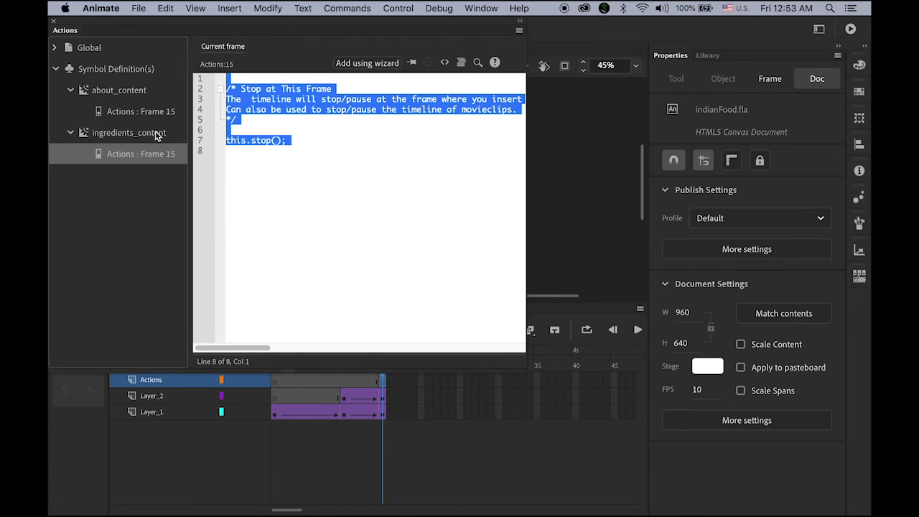
click(52, 23)
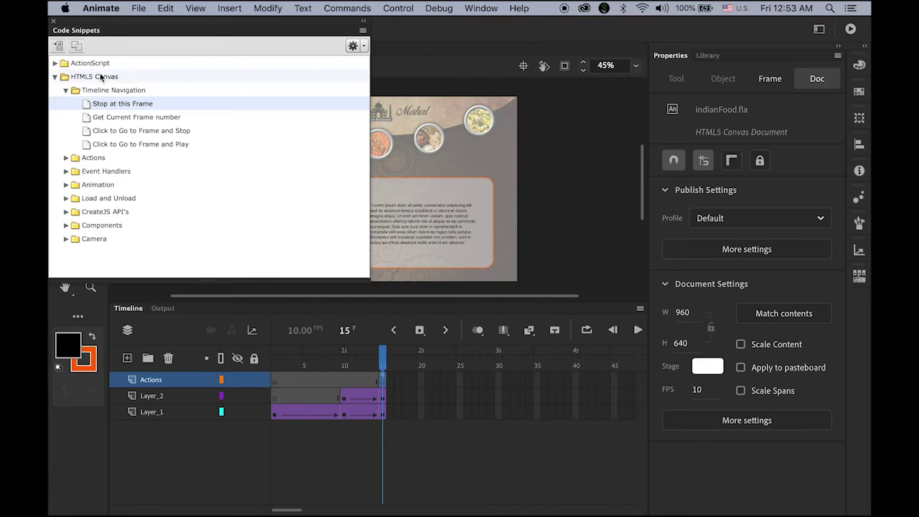
click(53, 21)
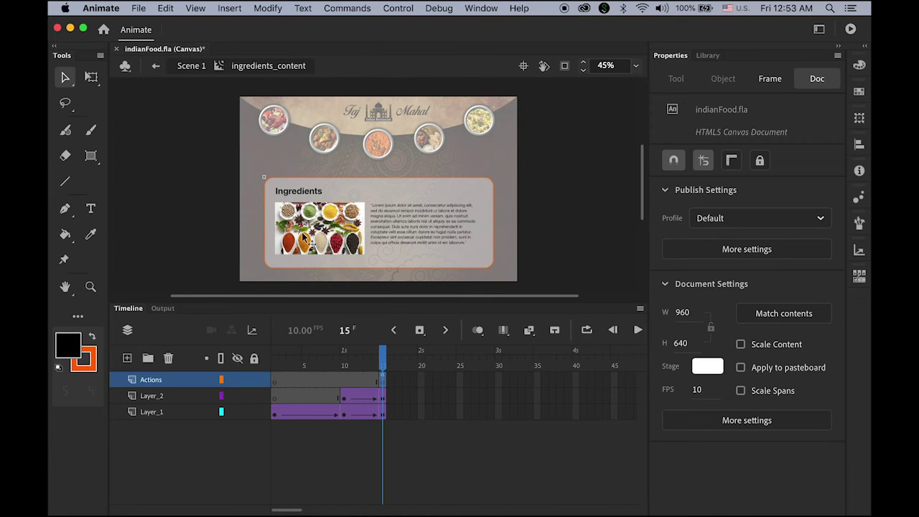
Return to Scene 1 and convert the white rounded rectangle at frame 80 into a movie clip named menu_content
click(189, 66)
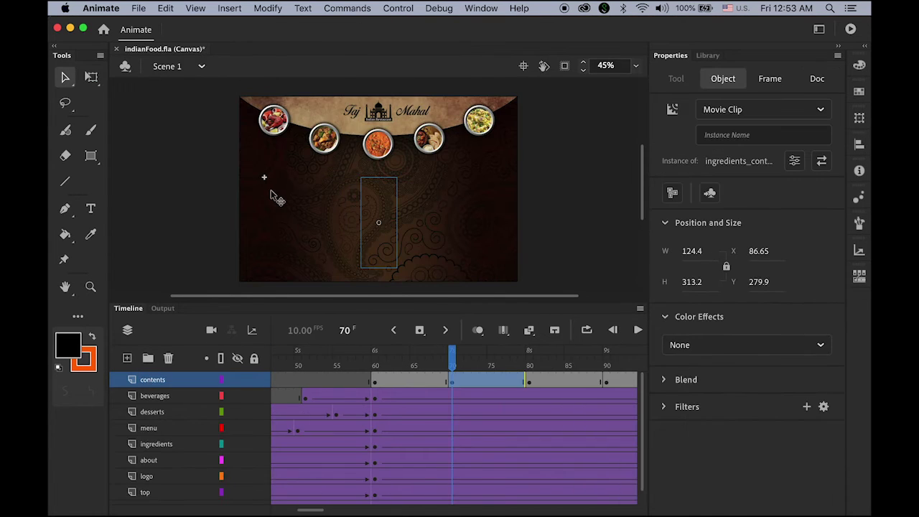
click(451, 359)
drag(451, 360, 532, 368)
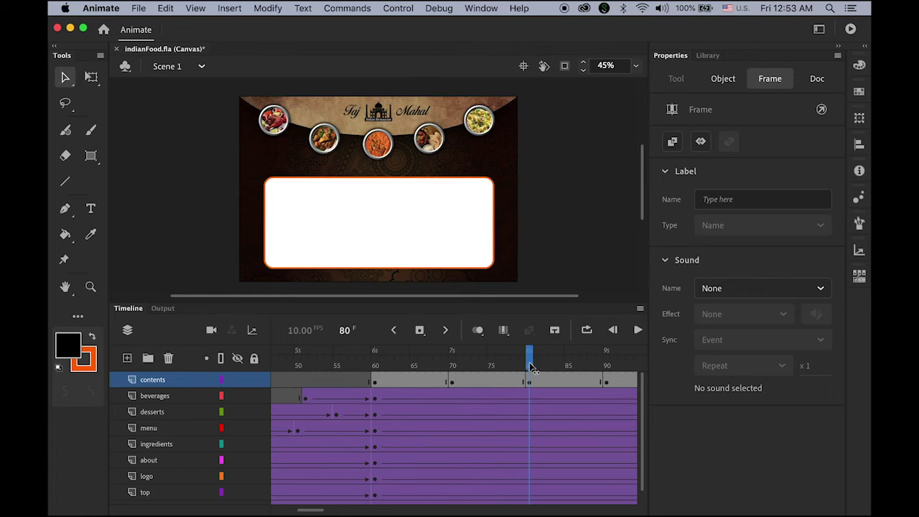
click(418, 230)
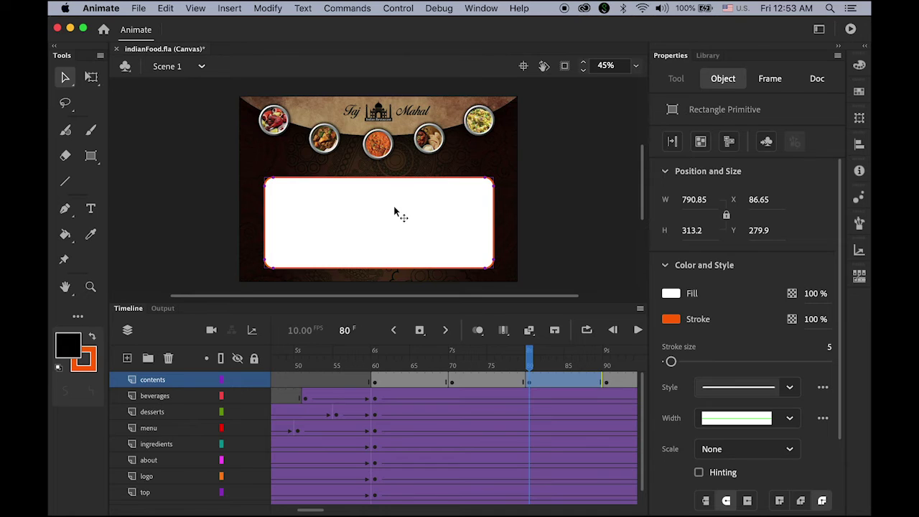
click(766, 143)
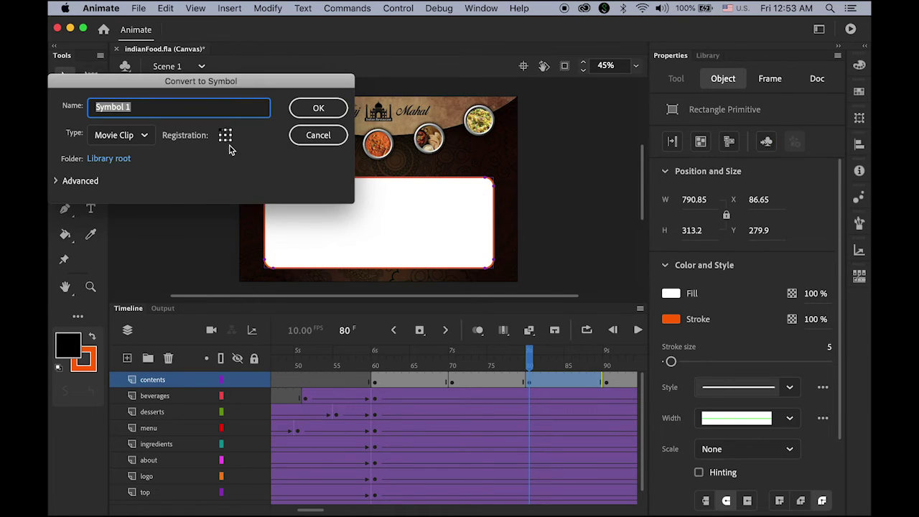
text(menu_content)
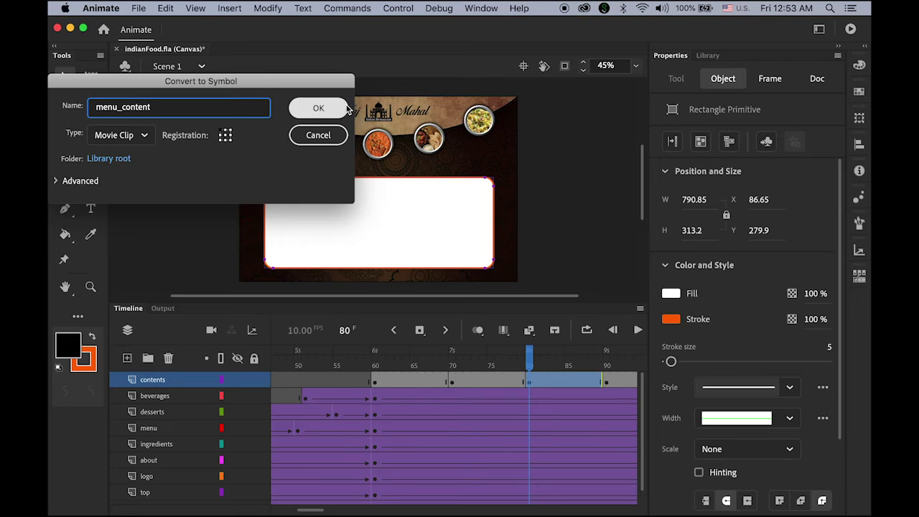
click(321, 107)
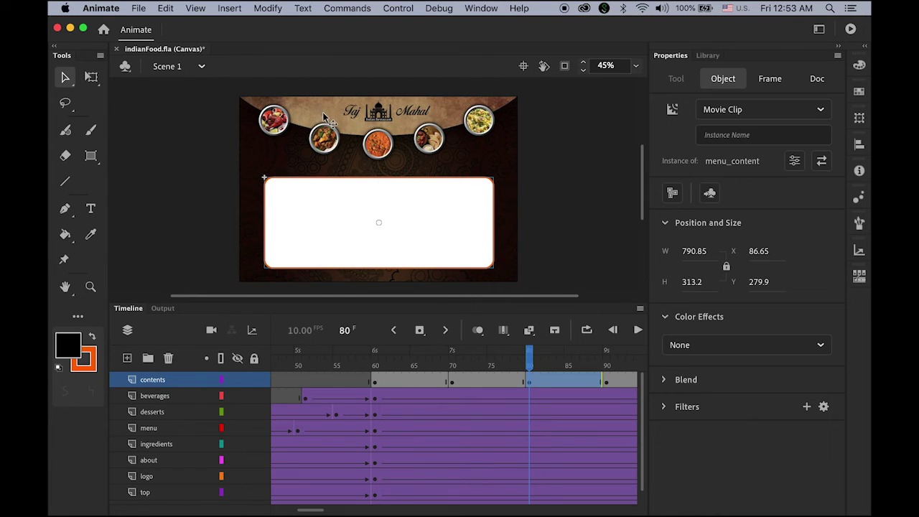
Inside menu_content, create a classic tween for the Layer_1 rectangle, ending in a keyframe at frame 10
double_click(415, 213)
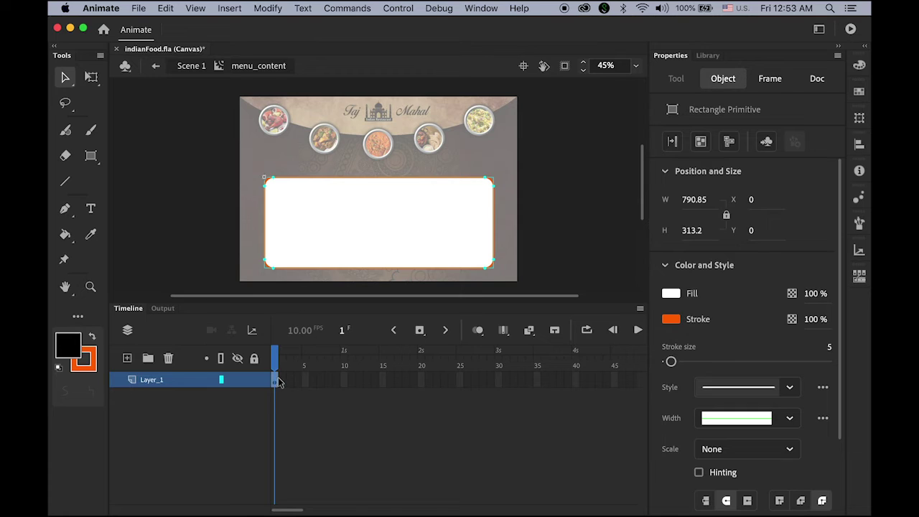
click(276, 385)
click(229, 8)
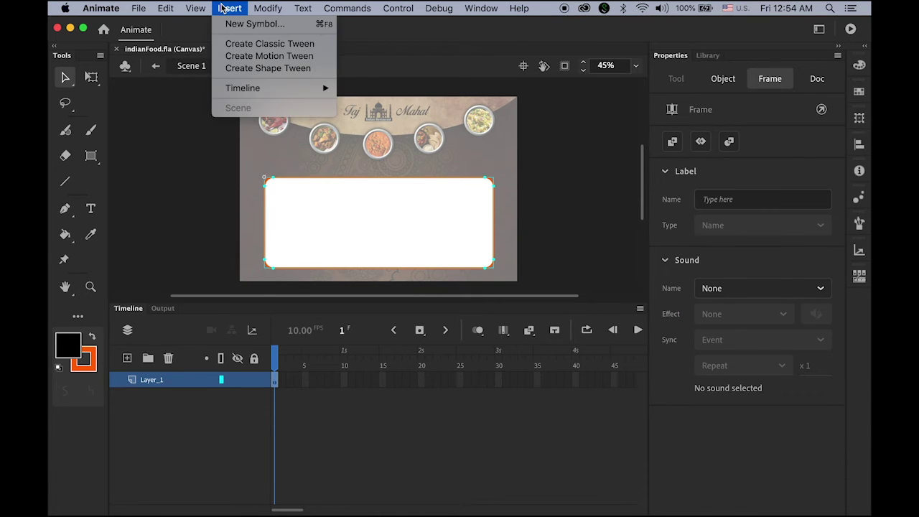
click(266, 44)
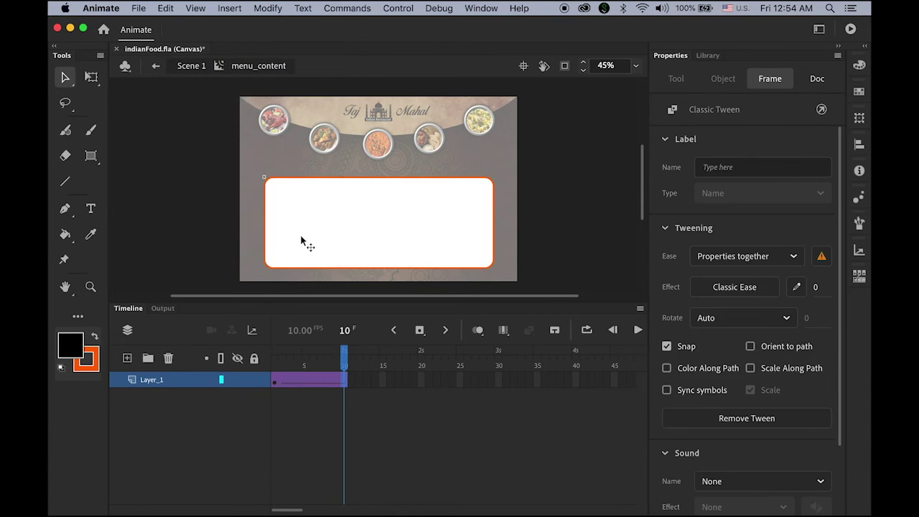
click(420, 330)
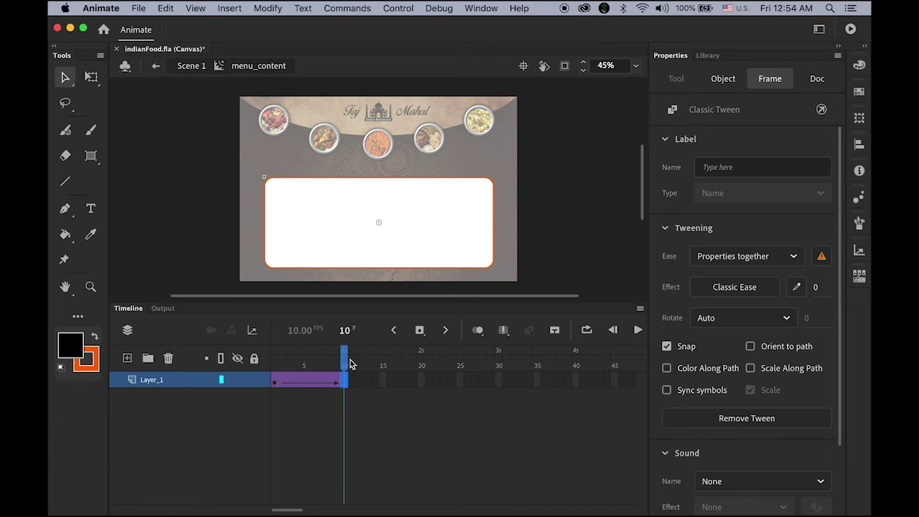
At frame 1, narrow the rectangle symmetrically about its center to about 120 px wide and apply an Alpha color effect
drag(344, 363, 224, 367)
click(320, 407)
click(91, 77)
click(320, 181)
drag(495, 222, 397, 229)
click(704, 319)
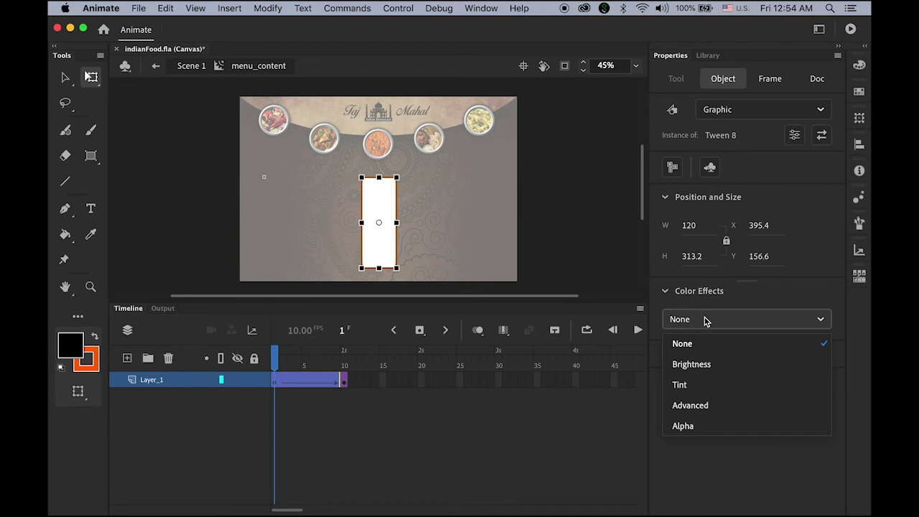
click(719, 425)
Apply an Alpha color effect of 40% to the full-width rectangle at frame 10
drag(274, 367, 343, 366)
click(551, 387)
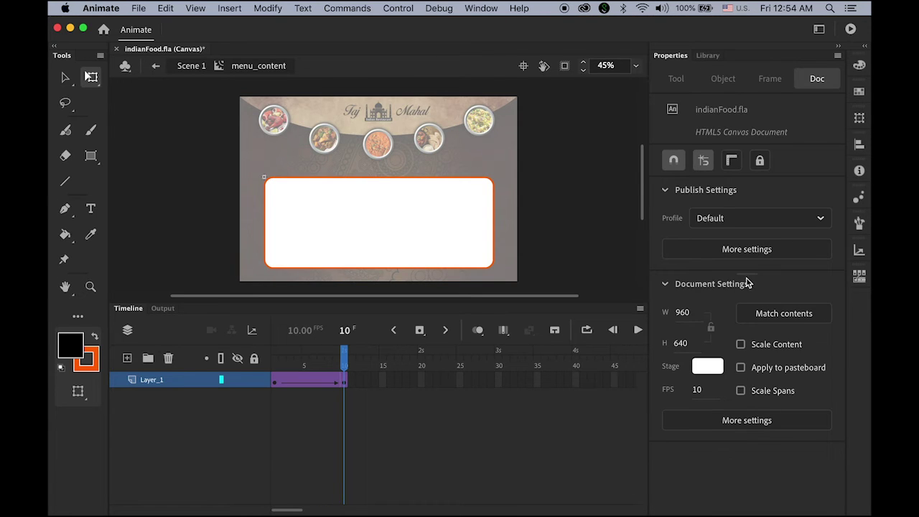
click(398, 249)
click(767, 320)
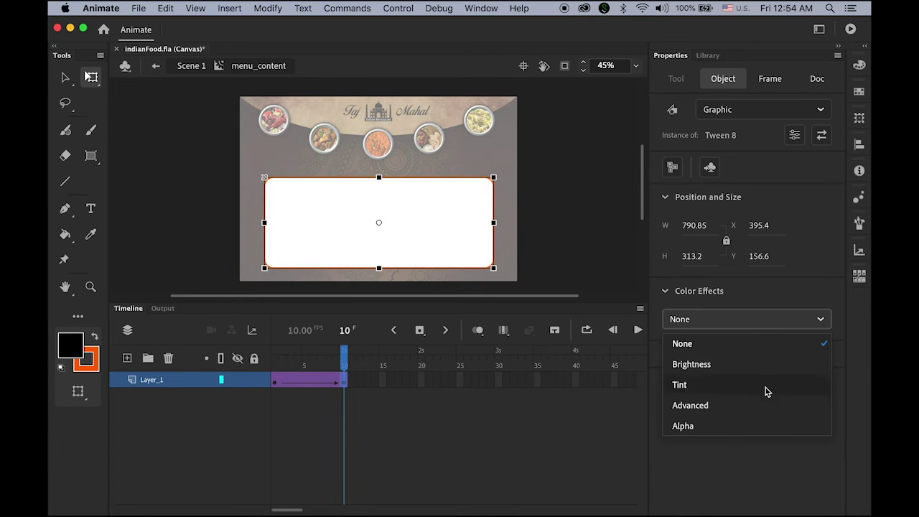
click(765, 423)
click(819, 344)
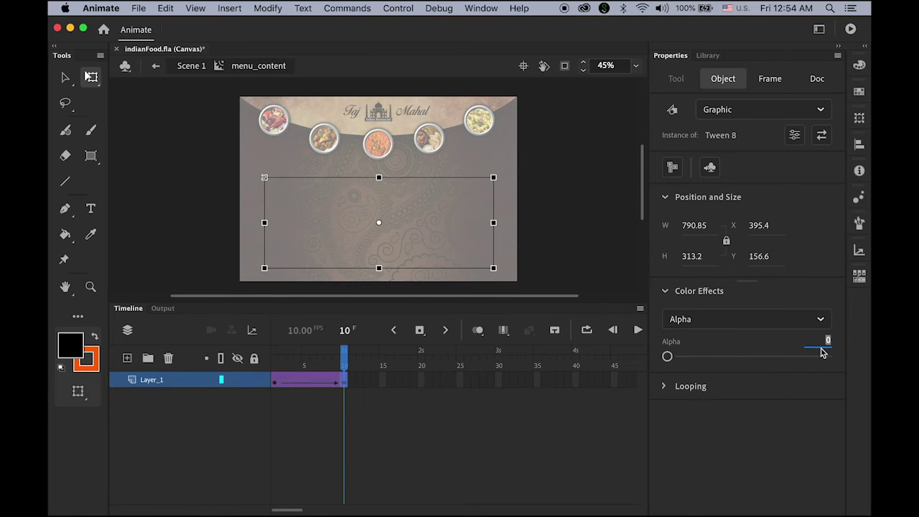
text(40)
key(Return)
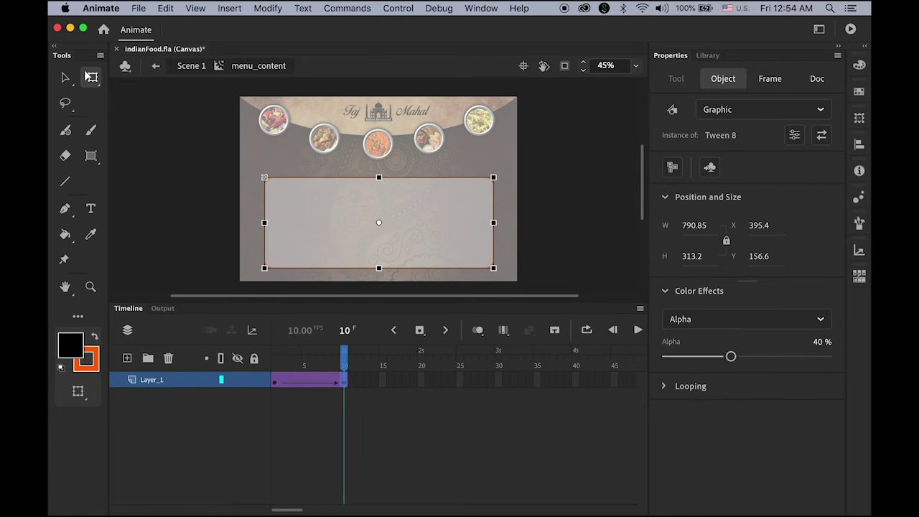
Extend the Layer_1 tween with a keyframe at frame 15
click(381, 381)
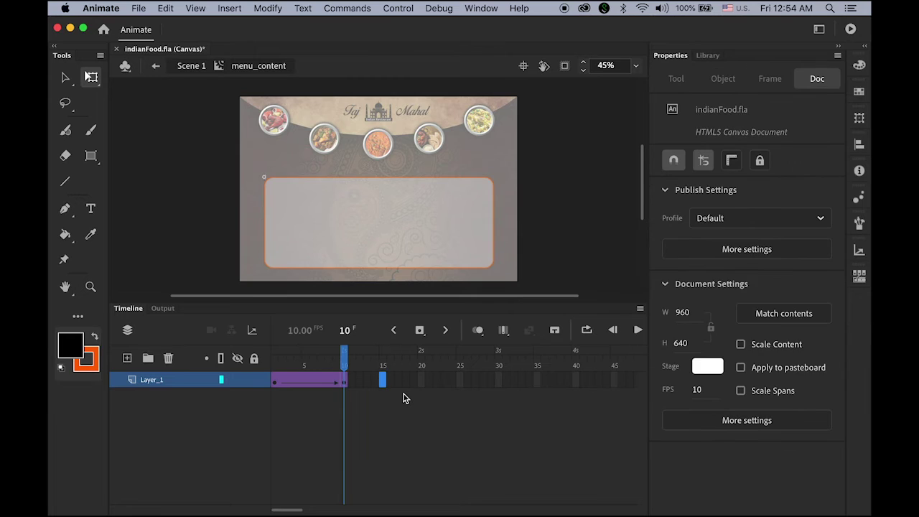
click(421, 330)
drag(382, 357, 413, 369)
Add a new layer above Layer_1 and insert a keyframe on it at frame 10
click(345, 364)
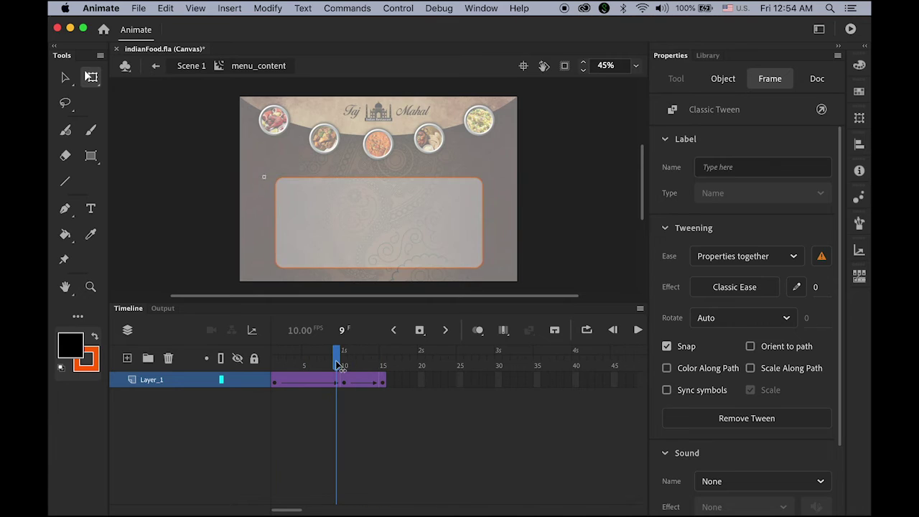
click(271, 419)
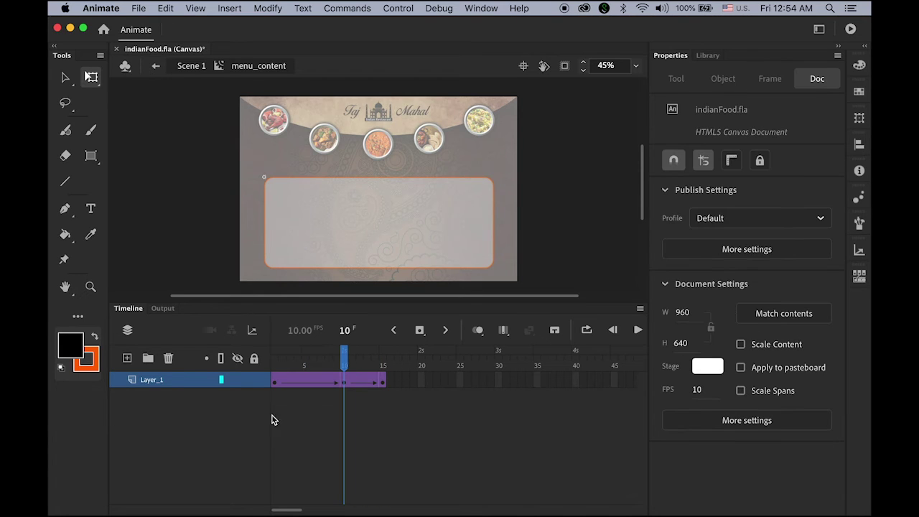
click(126, 359)
click(345, 379)
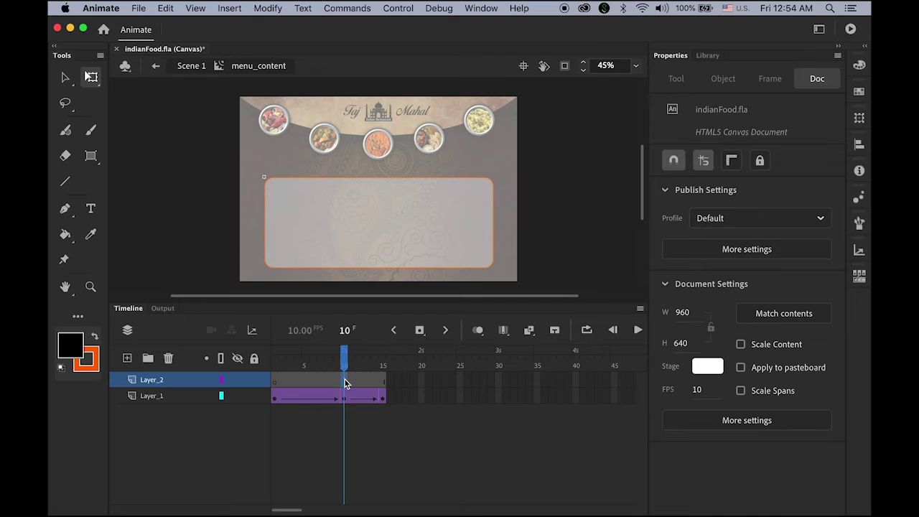
click(420, 331)
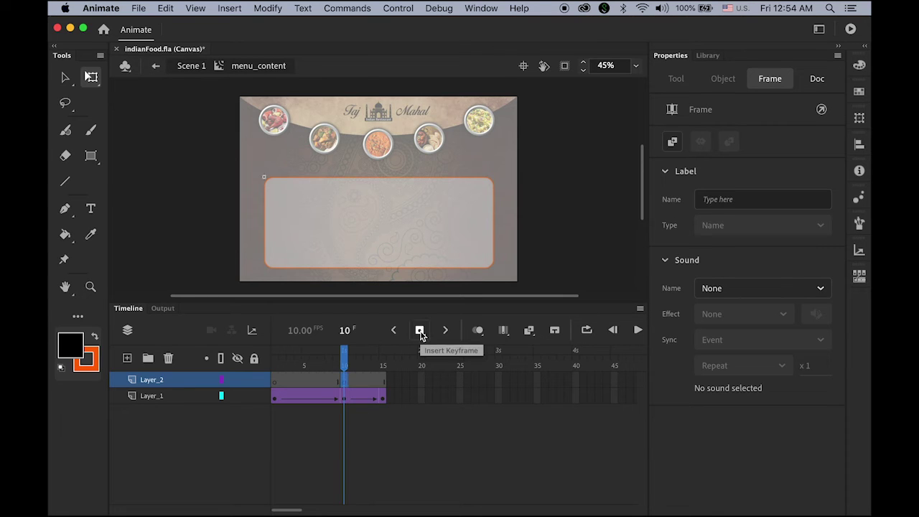
Add the static text "Menu" in Helvetica Neue Bold, 30 pt, near the upper-left corner of the translucent panel
click(90, 209)
click(717, 194)
click(821, 194)
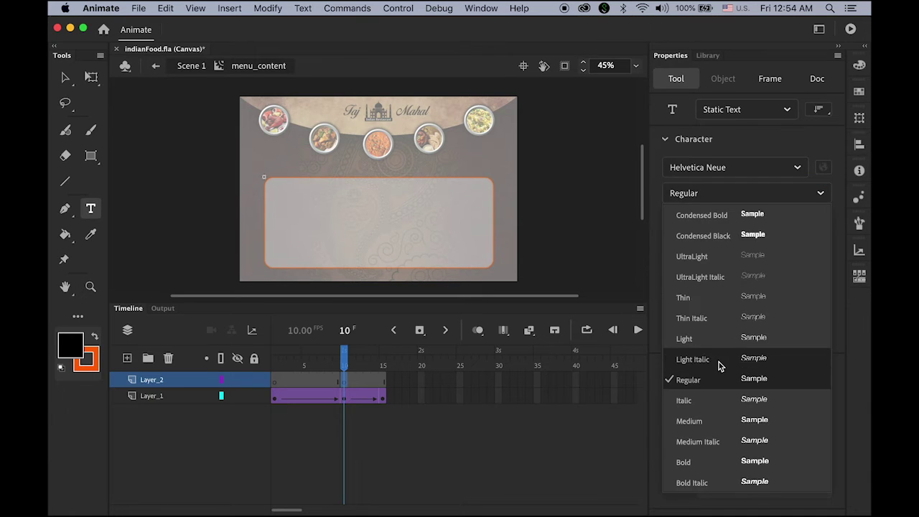
click(717, 464)
key(Tab)
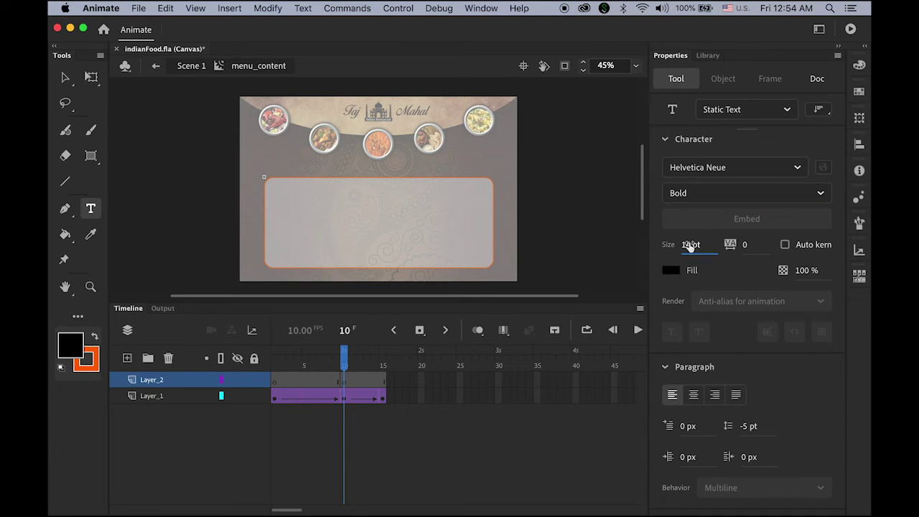
text(30)
click(284, 198)
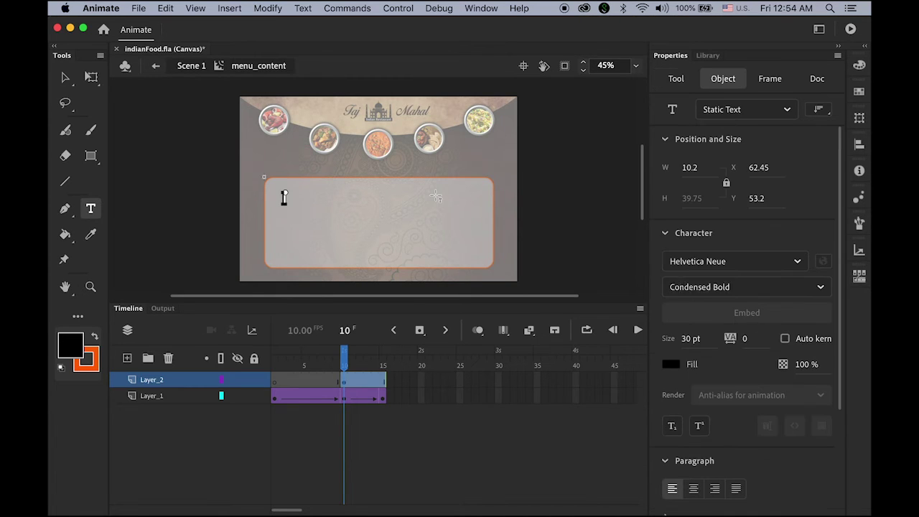
text(Menu)
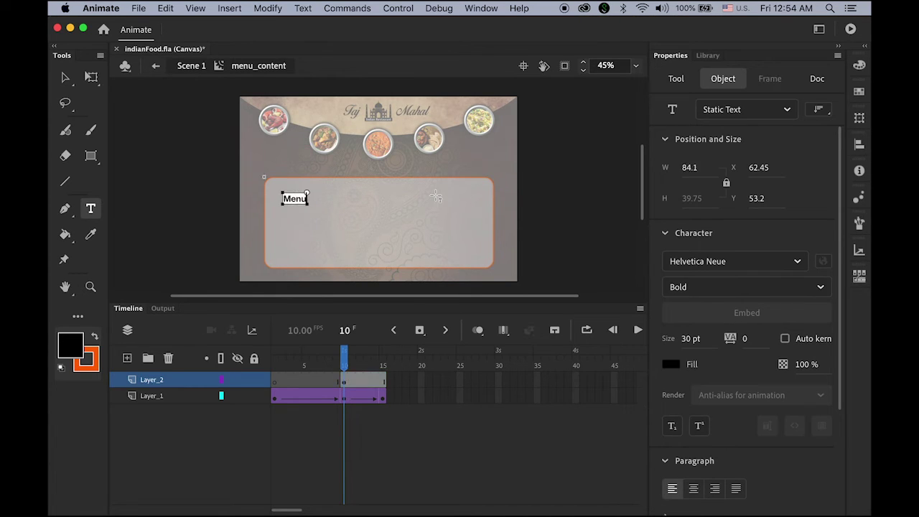
Move the Menu heading closer to the panel's upper-left corner, at about X 36, Y 31
click(63, 79)
drag(295, 196, 295, 192)
key(Left)
key(Up)
key(Left)
key(Up)
key(Left)
key(Up)
key(Left)
key(Up)
key(Left)
key(Up)
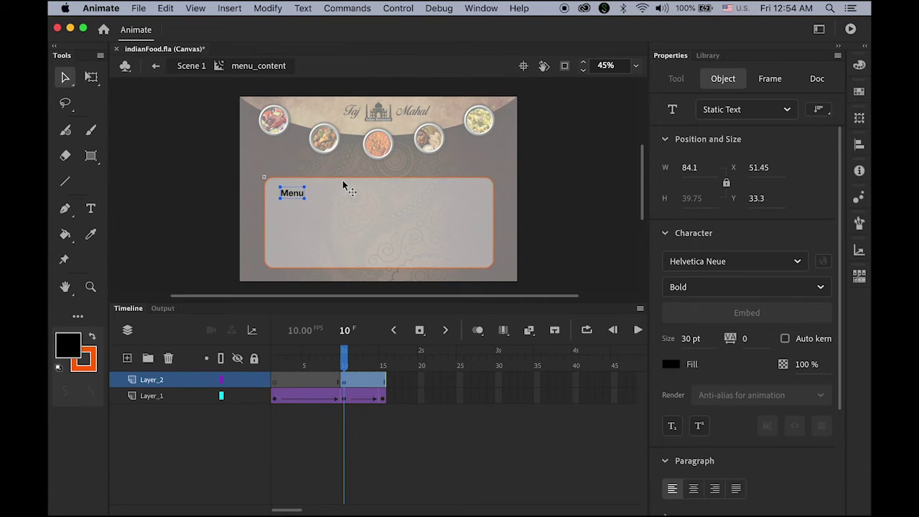
key(Left)
key(Left)
key(Down)
key(Down)
key(Down)
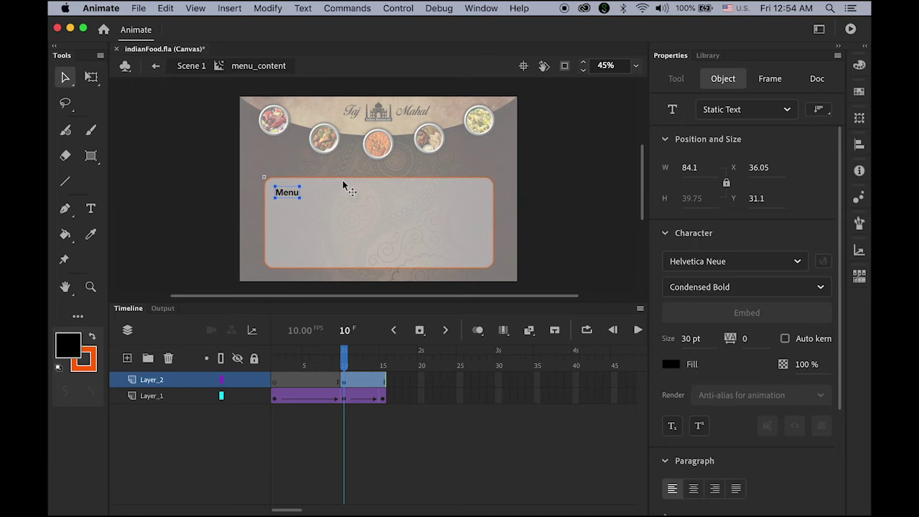
Import menu.jpg from the India folder into the library
click(141, 8)
mouse_move(212, 179)
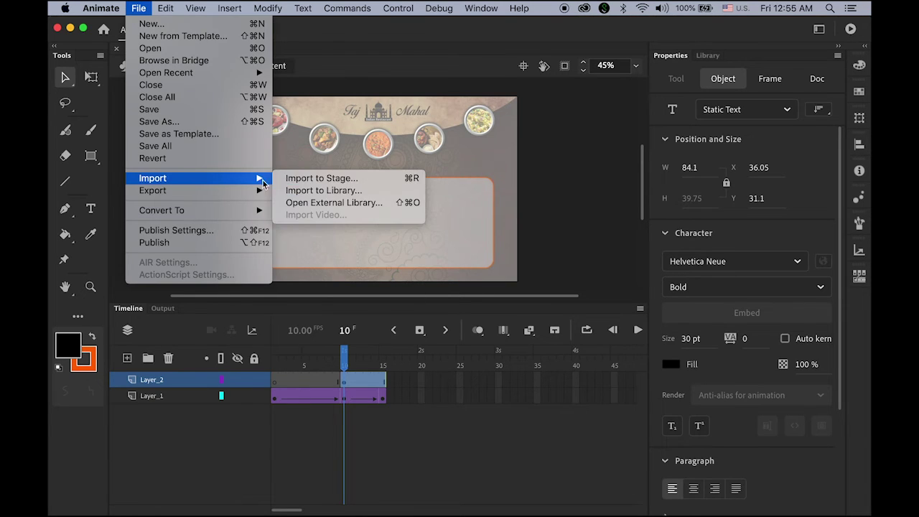
click(333, 191)
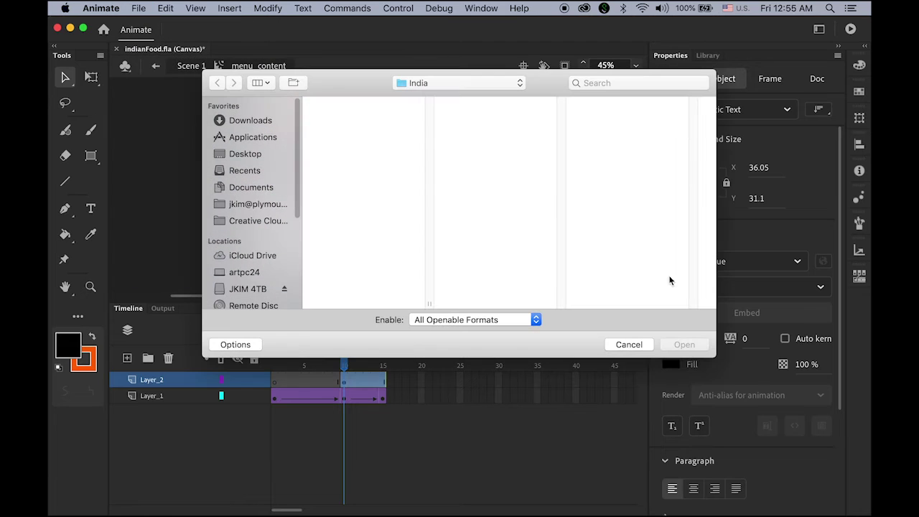
click(346, 277)
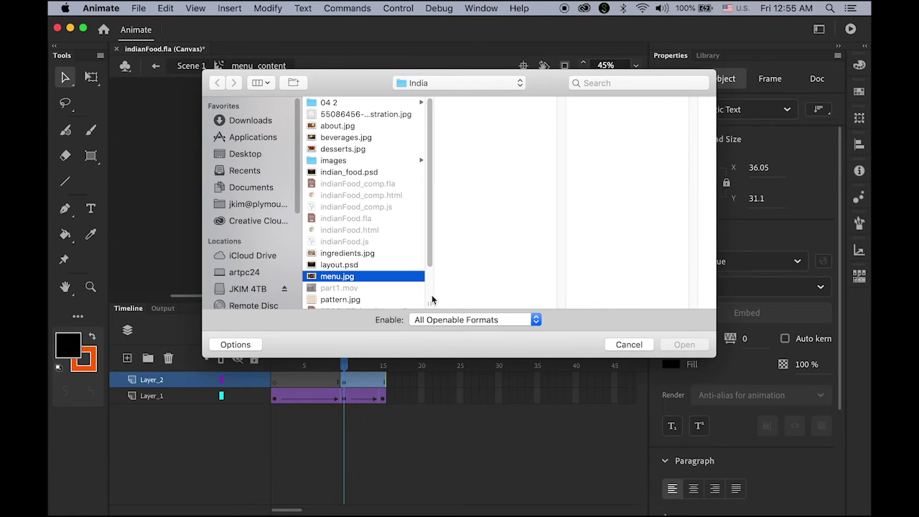
click(684, 345)
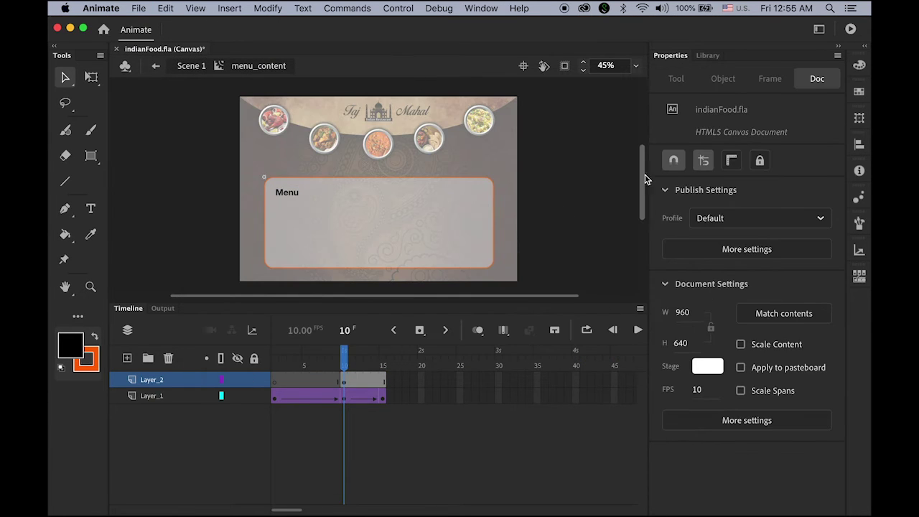
Place menu.jpg from the library onto the panel and nudge it into position just below the Menu heading
click(708, 55)
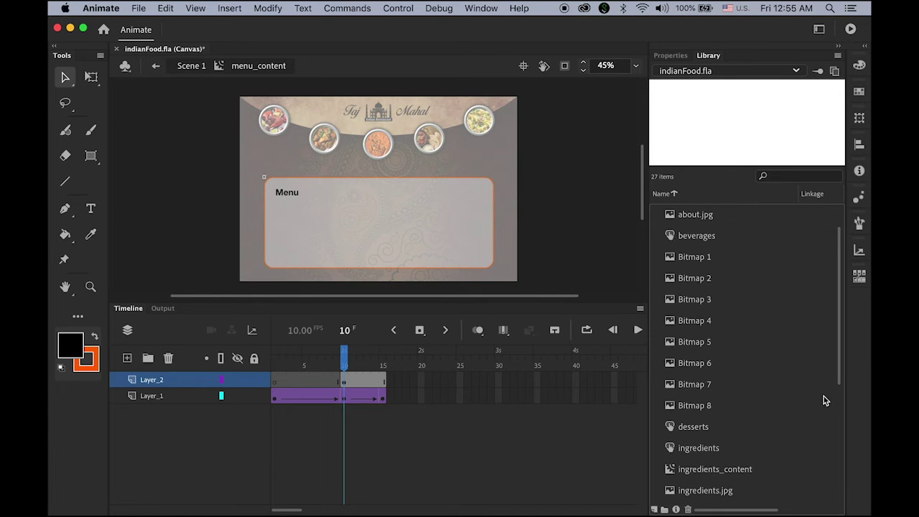
scroll(811, 397, down, 3)
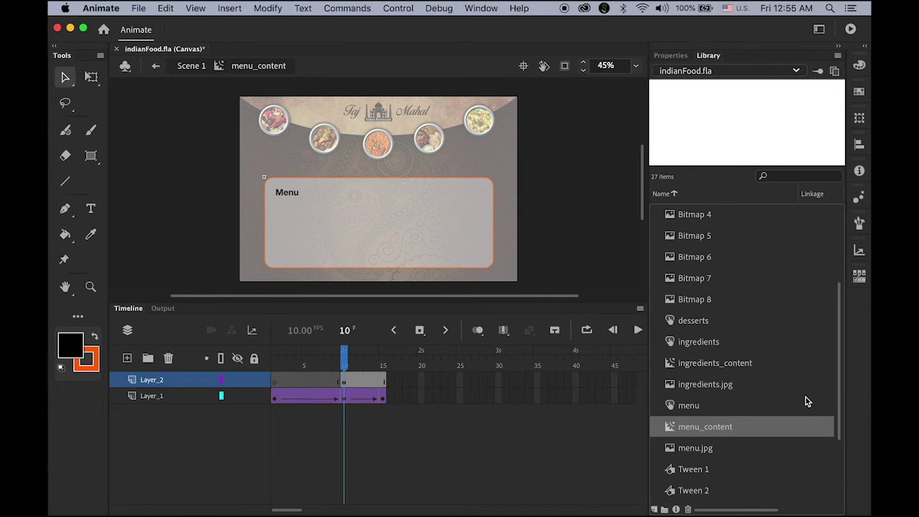
click(669, 450)
drag(668, 450, 360, 243)
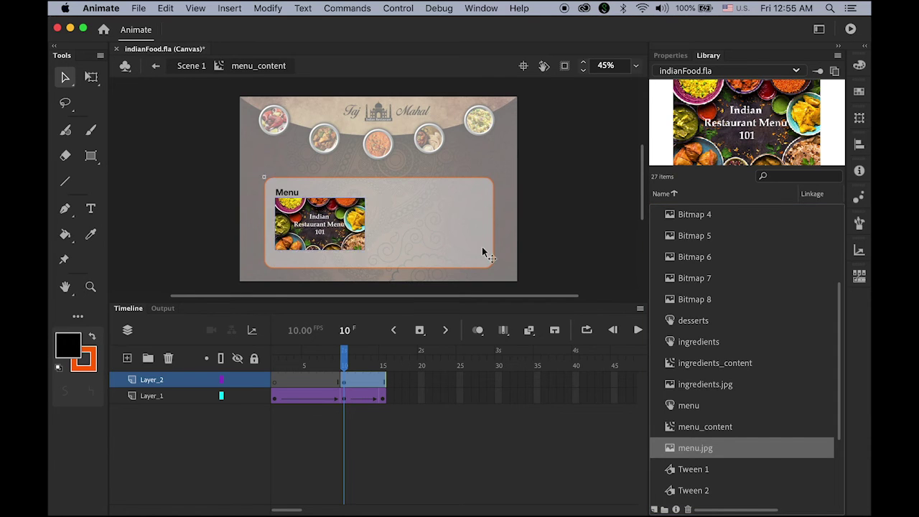
key(Down)
key(Down)
key(Down)
key(Down)
key(Right)
key(Right)
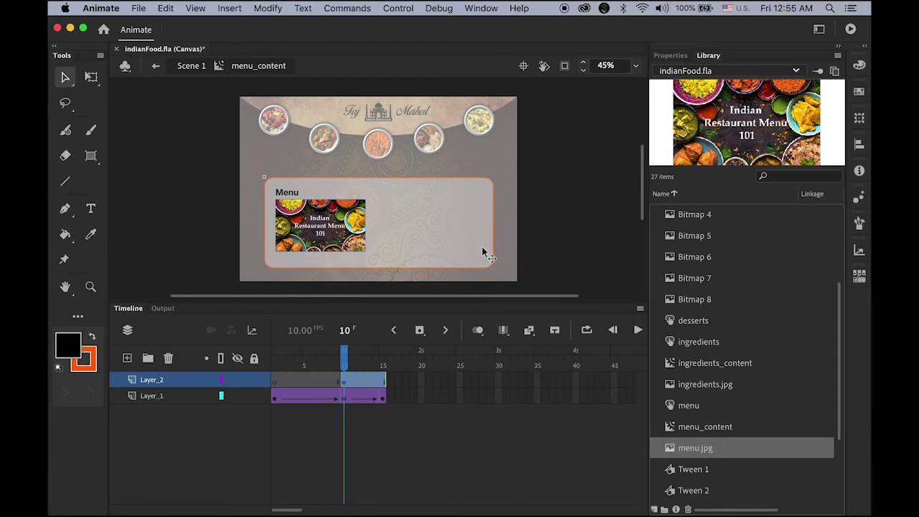
key(Down)
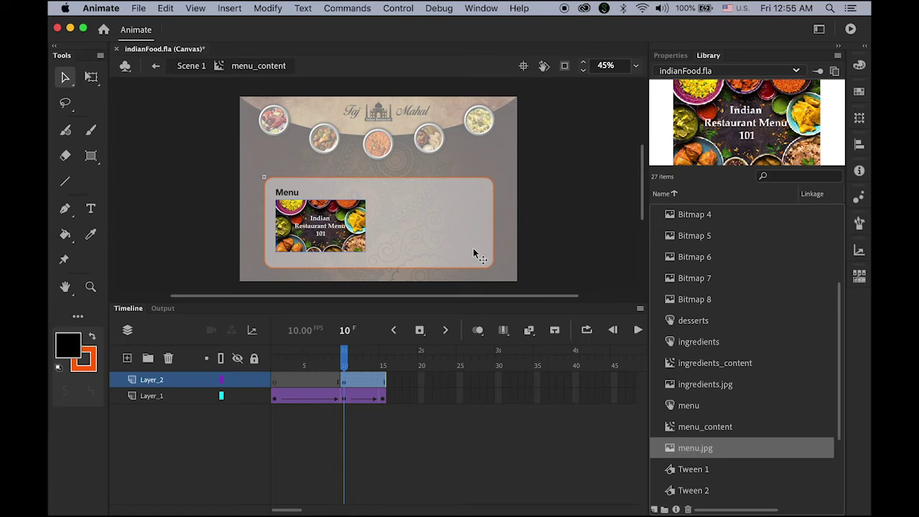
Nudge the menu picture down and add a 14 pt Helvetica Neue Regular static lorem ipsum paragraph to its right
key(Down)
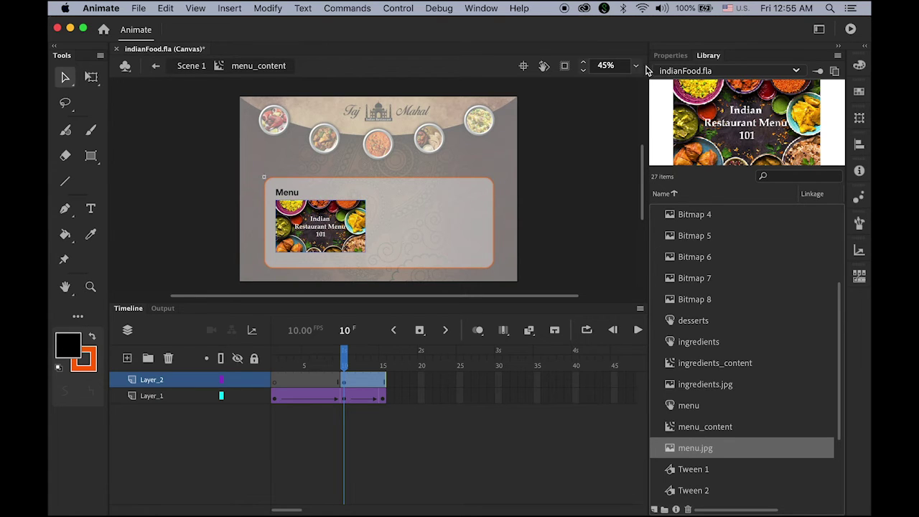
click(673, 60)
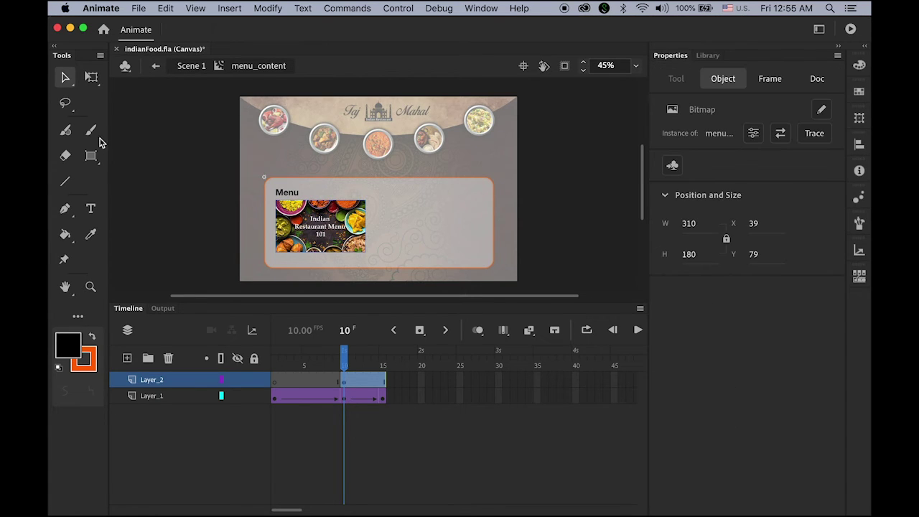
click(90, 210)
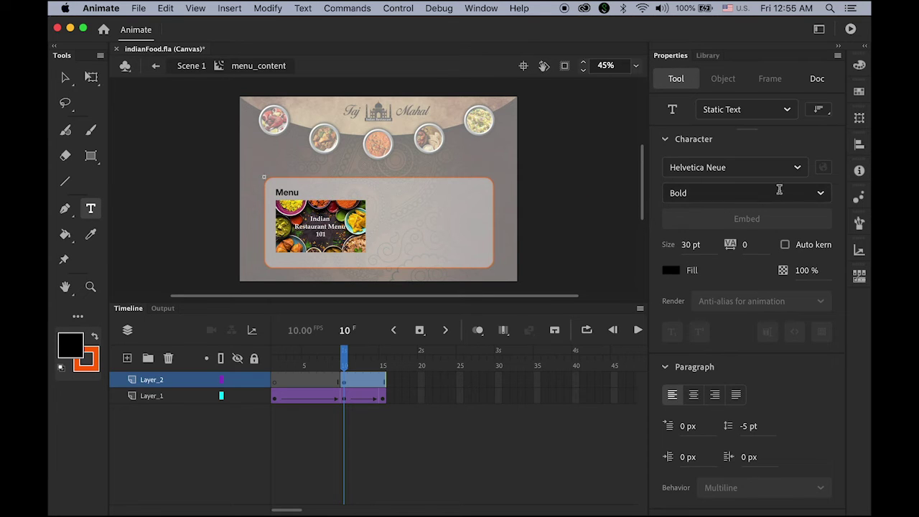
click(826, 196)
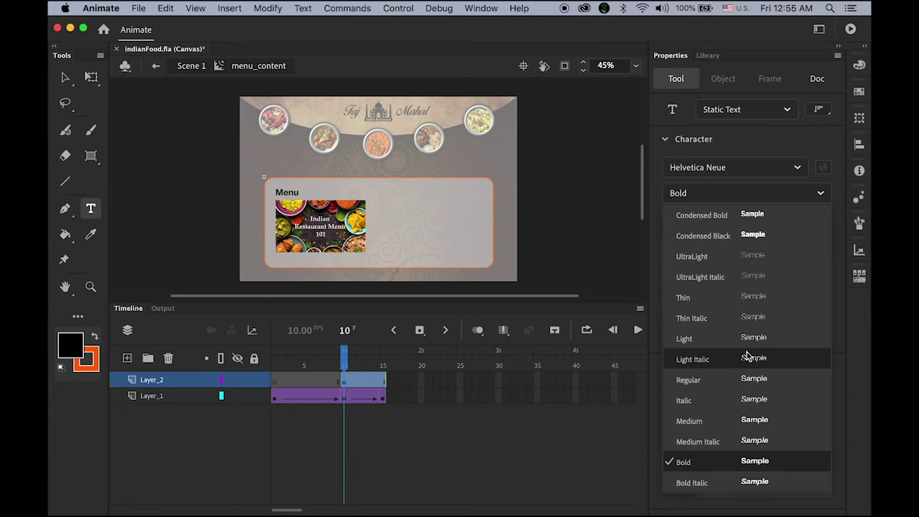
click(748, 379)
key(Tab)
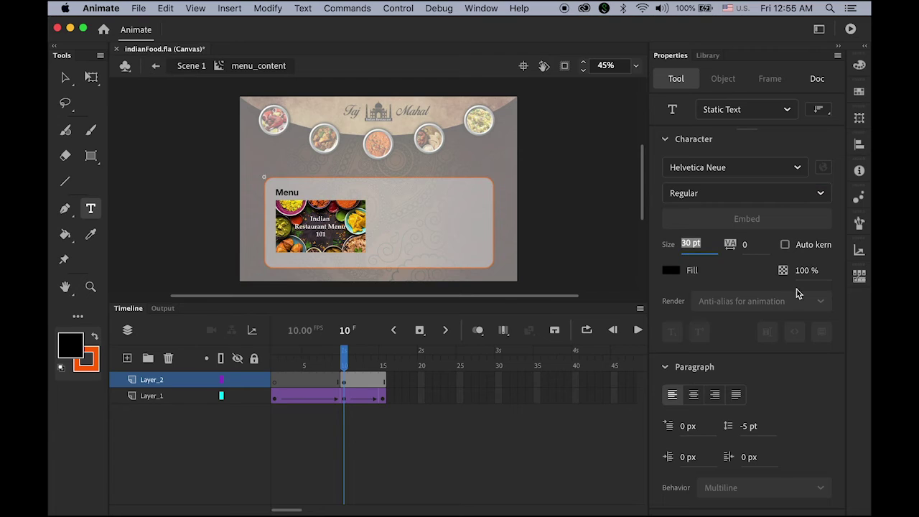
text(14)
key(Return)
drag(373, 209, 482, 253)
text("Lorem ipsum dolor sit amet, consectetur adipiscing elit, sed do eiusmod tempor incididunt ut labore et dolore magna aliqua. Ut enim ad minim veniam, quis nostrud exercitation ullamco laboris nisi ut aliquip ex ea commodo consequat. Duis aute irure dolor in reprehenderit in voluptate velit esse cillum dolore eu fugiat nulla pariatur. Excepteur sint occaecat cupidatat non proident, sunt in culpa qui officia deserunt mollit anim id est laborum.")
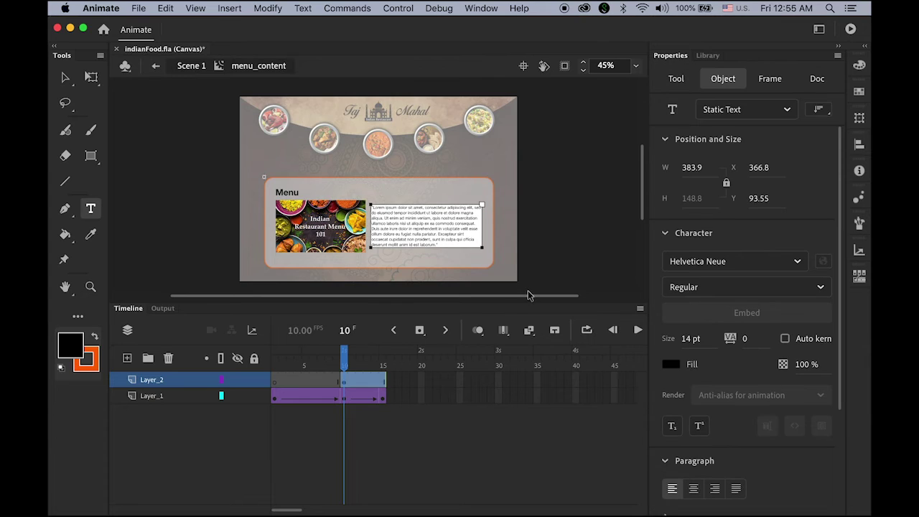
Nudge the lorem ipsum paragraph up and slightly left beside the picture, to about X 364.6, Y 80.35
click(64, 77)
key(Up)
key(Up)
key(Up)
key(Up)
key(Up)
key(Up)
key(Up)
key(Up)
key(Up)
key(Up)
key(Up)
key(Up)
key(Up)
key(Left)
key(Left)
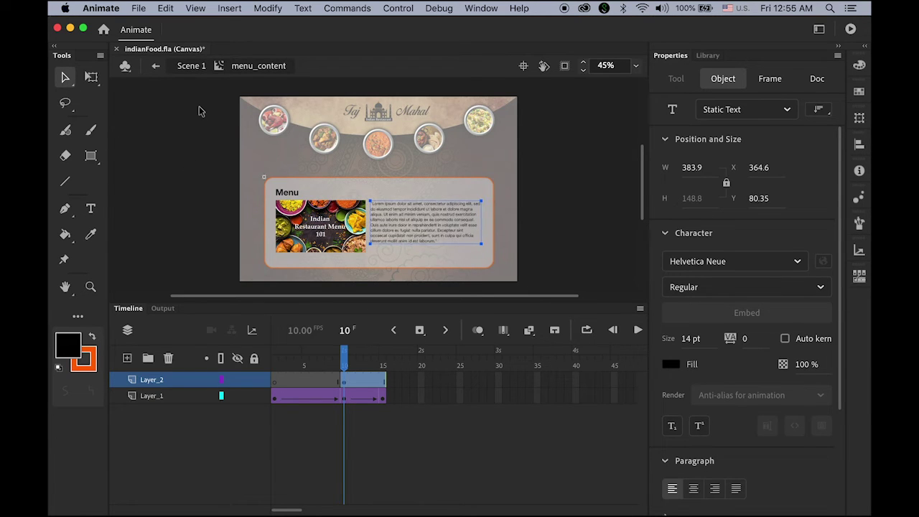
click(602, 227)
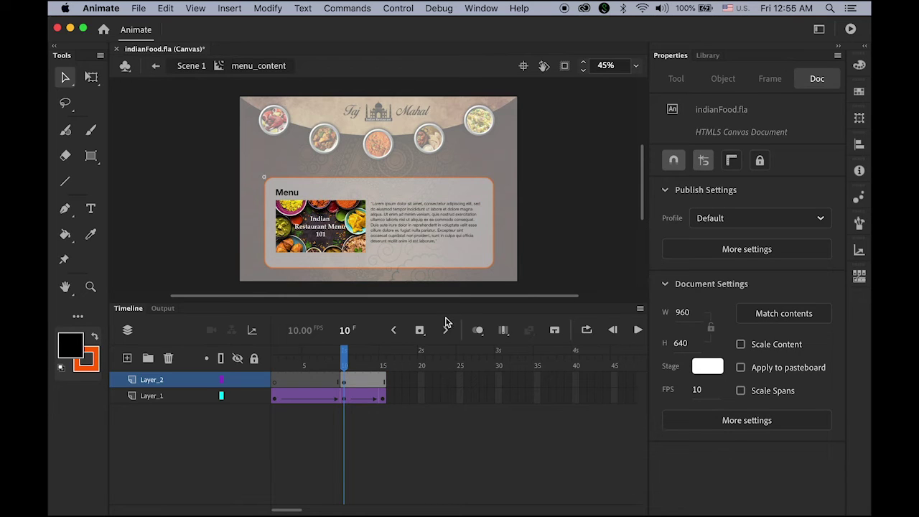
Create a classic tween on Layer_2's menu content from frame 10, with an end keyframe at frame 15
click(345, 382)
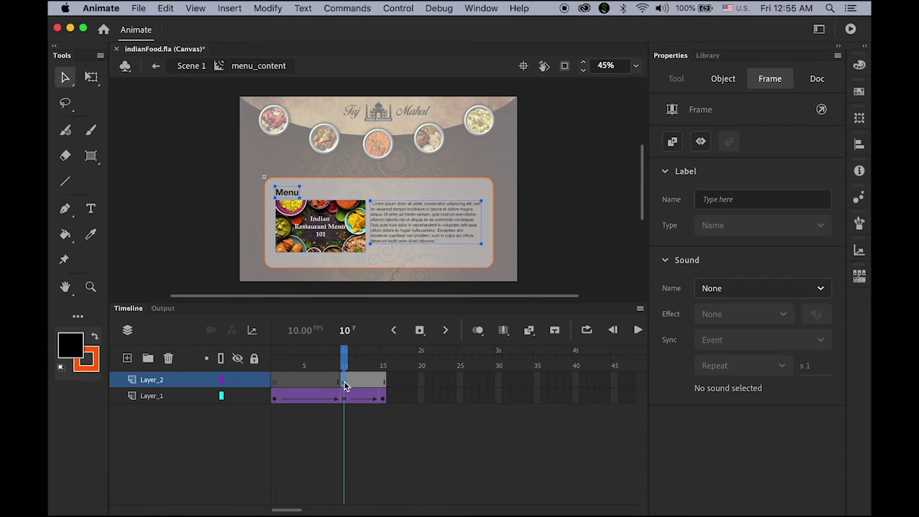
click(230, 8)
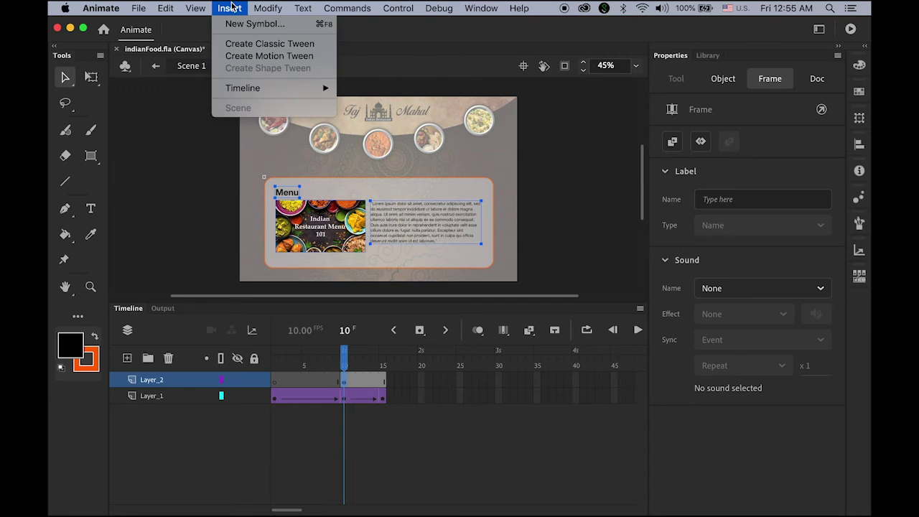
click(253, 46)
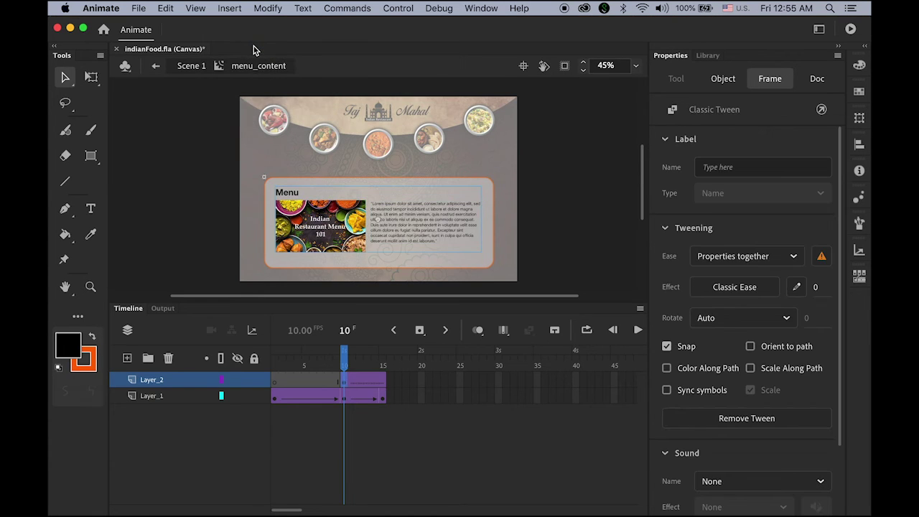
click(383, 367)
click(421, 332)
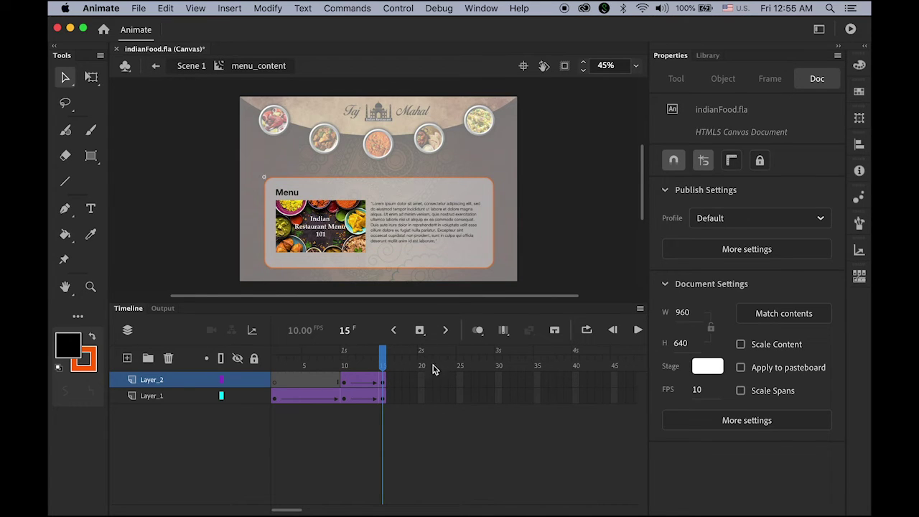
Make the menu content fully transparent at frame 10 with an Alpha color effect
drag(381, 363, 343, 365)
click(377, 229)
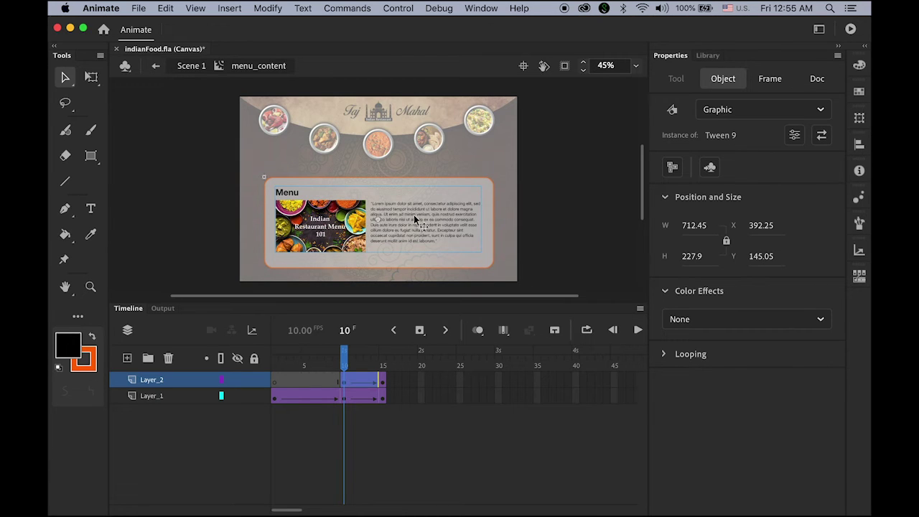
click(744, 322)
click(726, 433)
drag(732, 357, 466, 386)
click(352, 379)
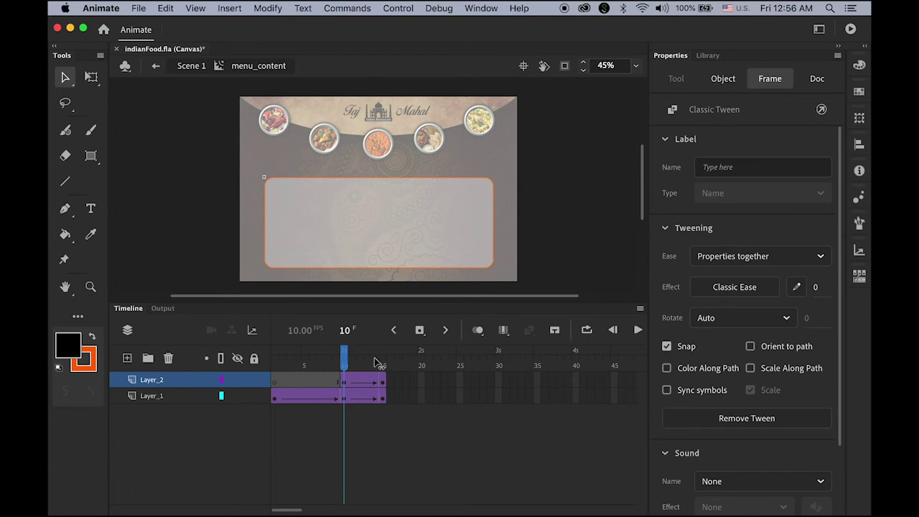
Add the HTML5 Canvas "Stop at this Frame" code snippet at frame 15 of the menu_content clip
click(403, 368)
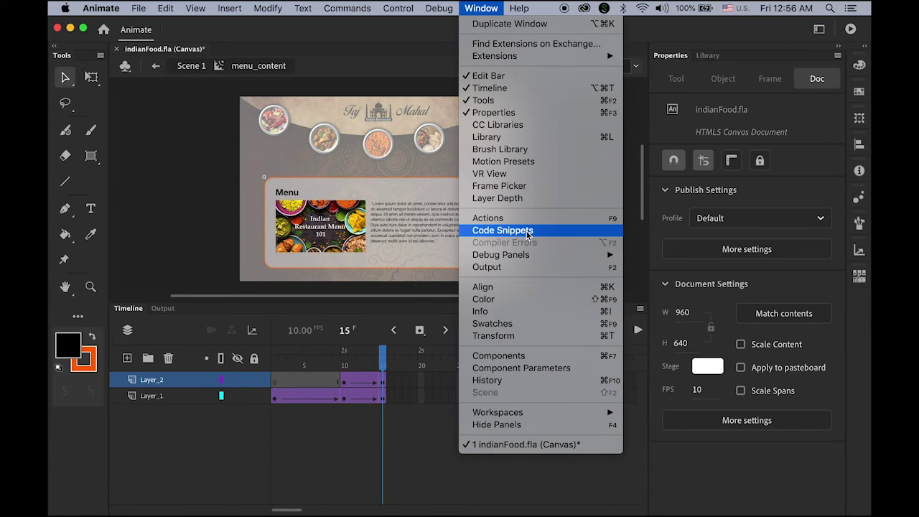
click(528, 232)
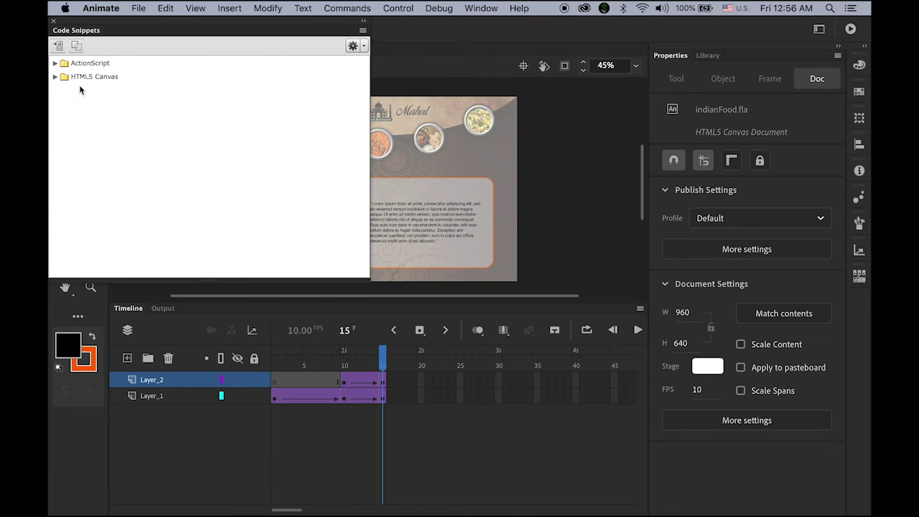
click(56, 76)
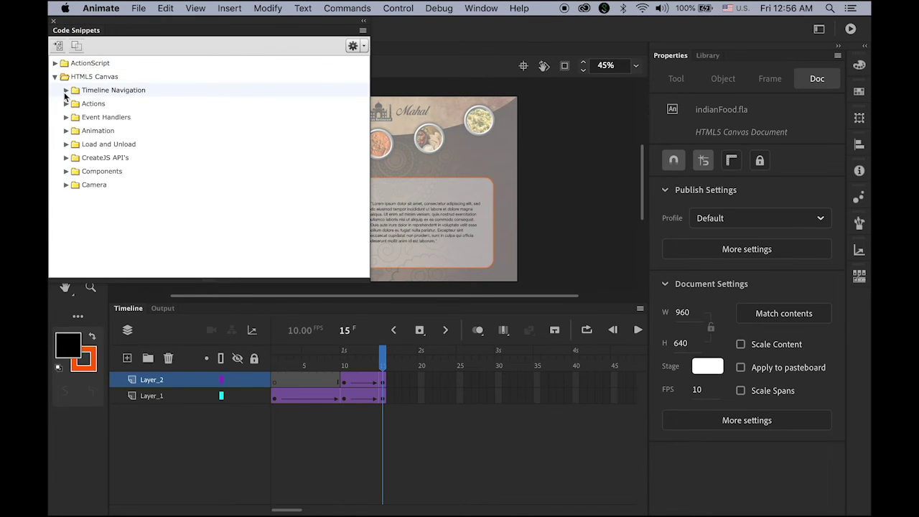
click(65, 90)
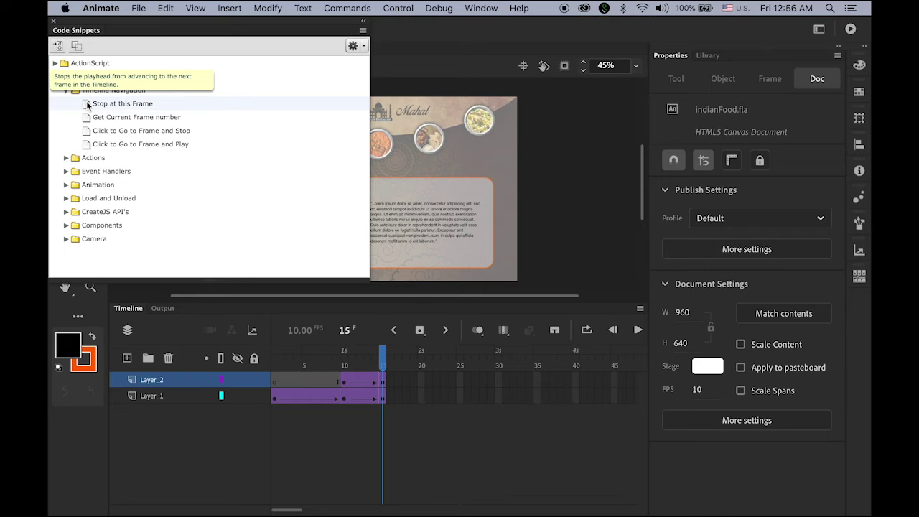
click(88, 105)
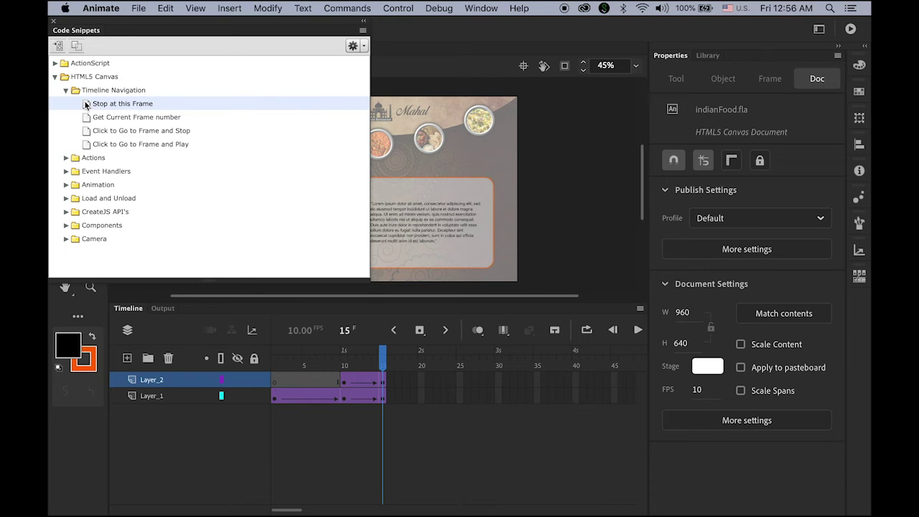
double_click(86, 105)
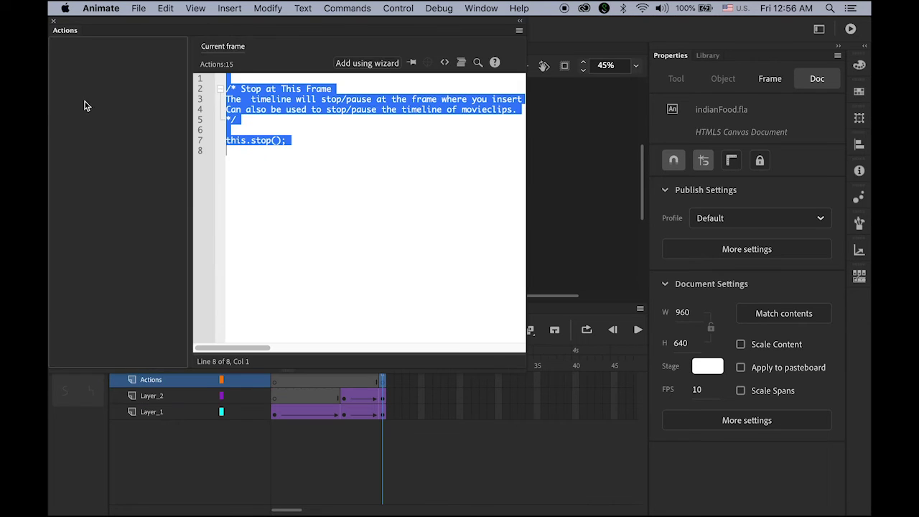
click(54, 25)
click(54, 25)
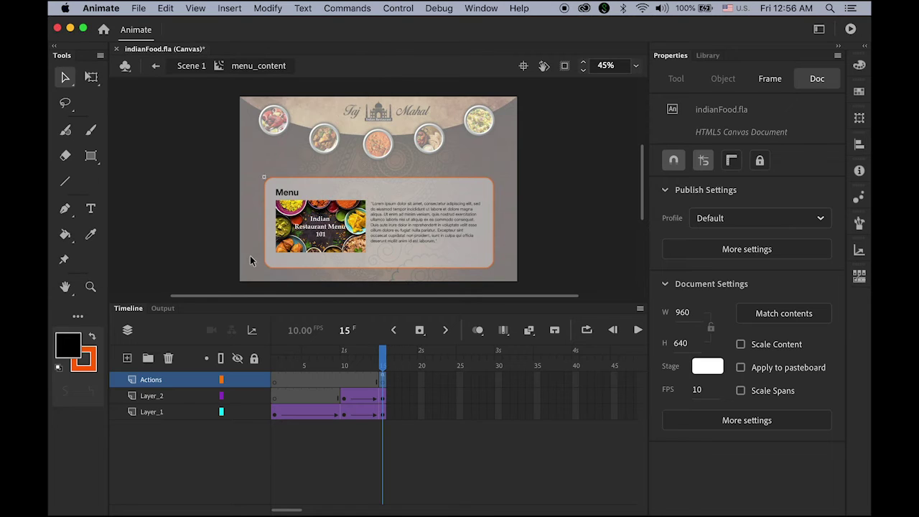
Return to Scene 1 and convert the contents layer's rectangle at frame 91 into a movie clip named desserts_content
click(191, 66)
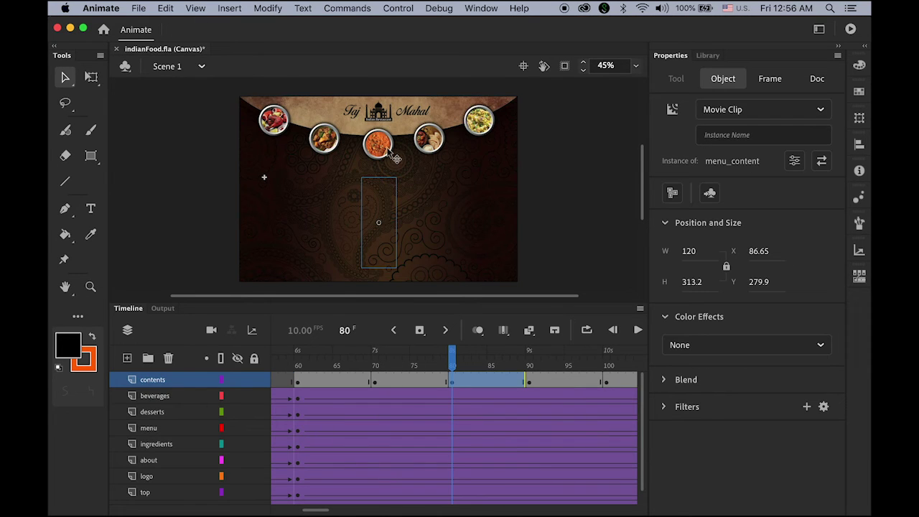
drag(453, 365, 540, 363)
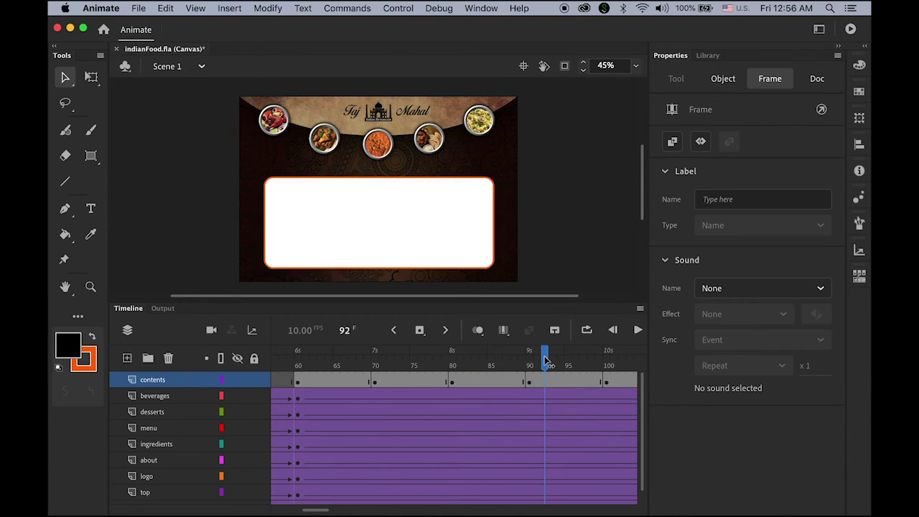
click(456, 270)
click(453, 265)
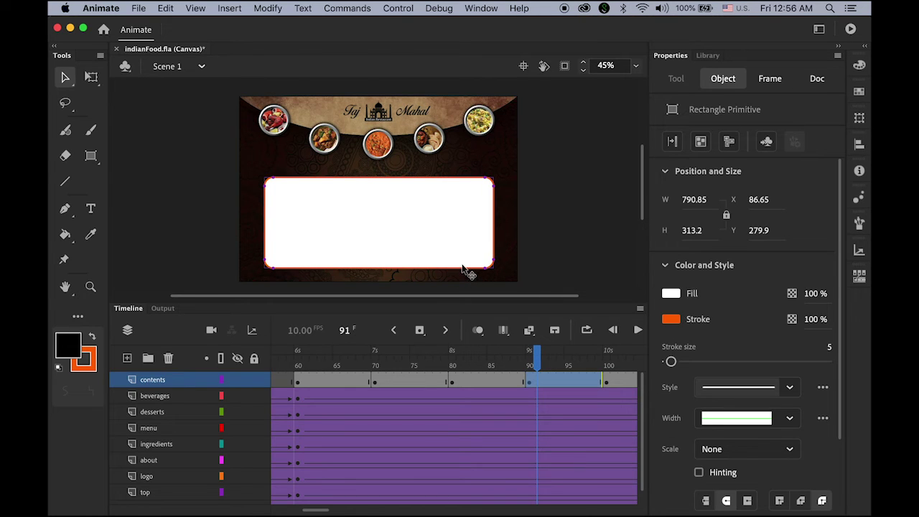
click(767, 142)
text(desserts_content)
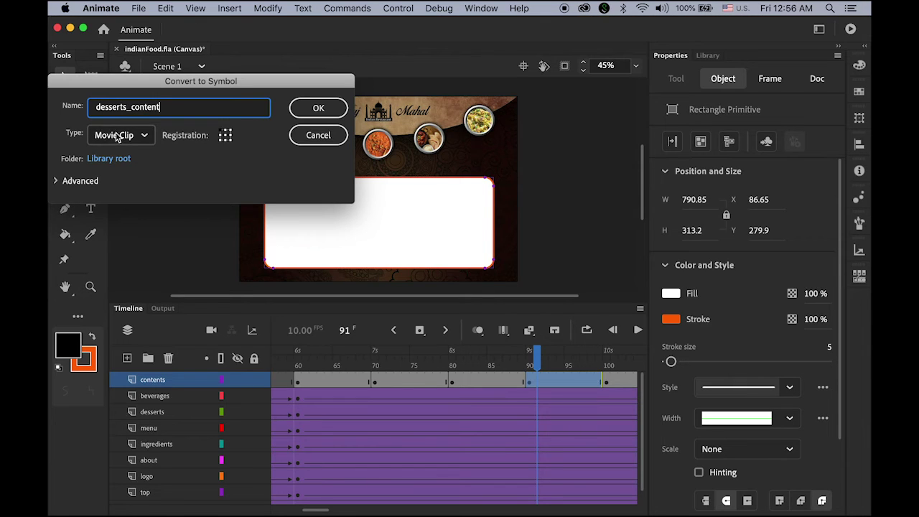
click(332, 113)
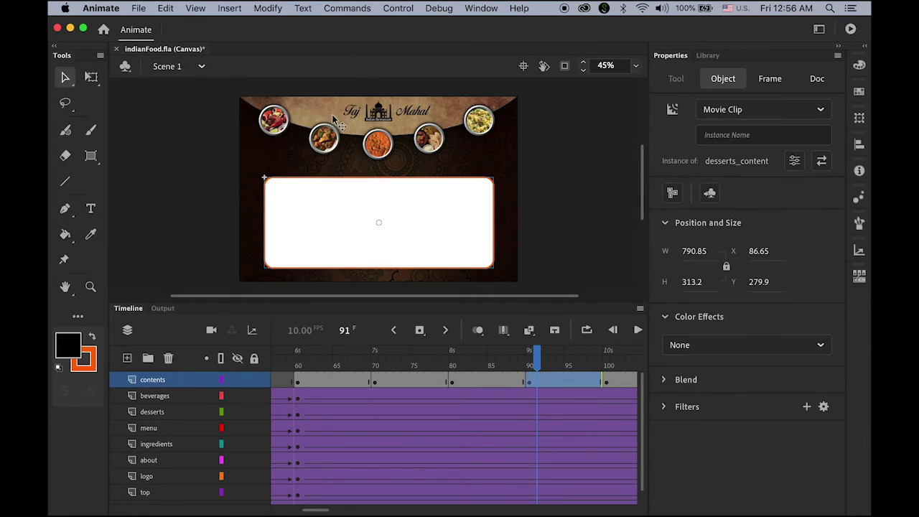
Inside the desserts_content clip, create a classic tween on the panel from frame 1 to a keyframe at frame 10
double_click(409, 221)
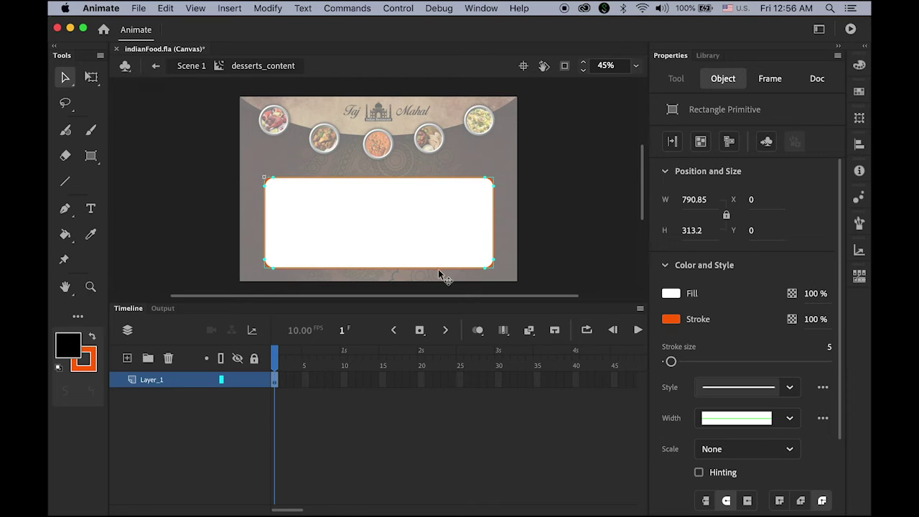
click(275, 385)
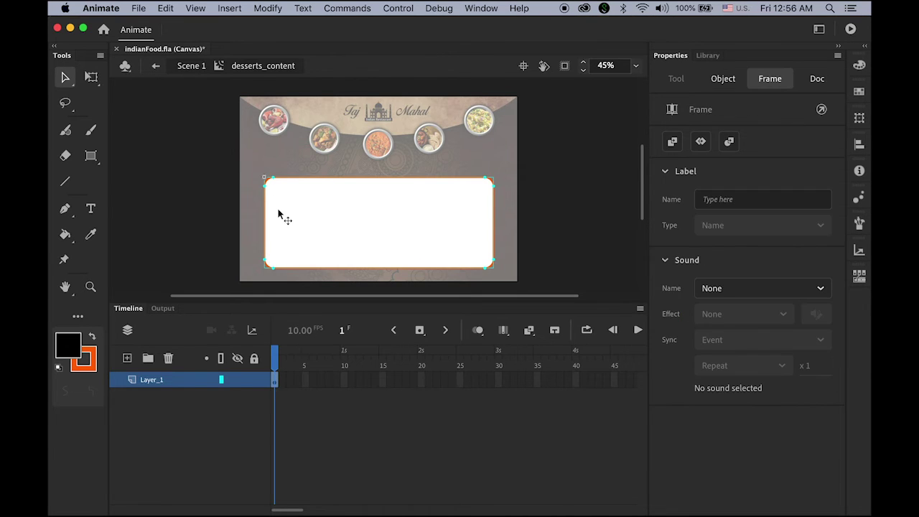
click(230, 8)
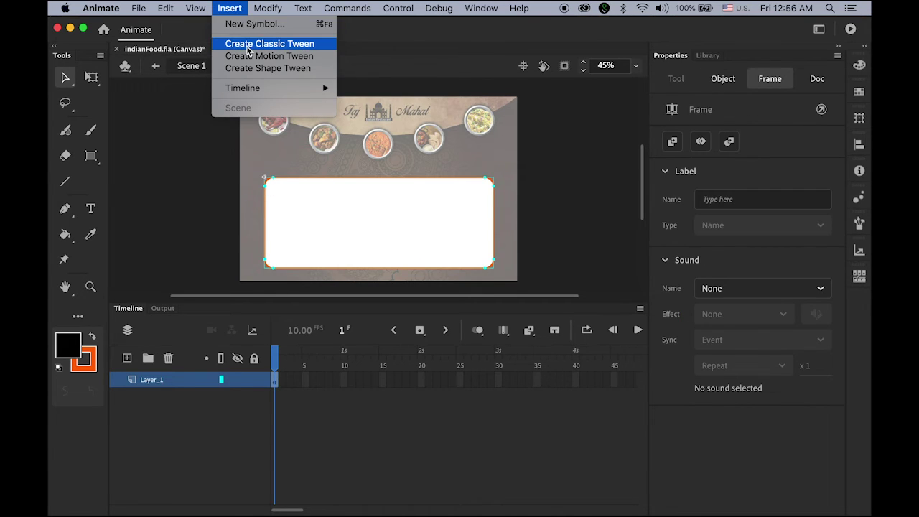
click(248, 44)
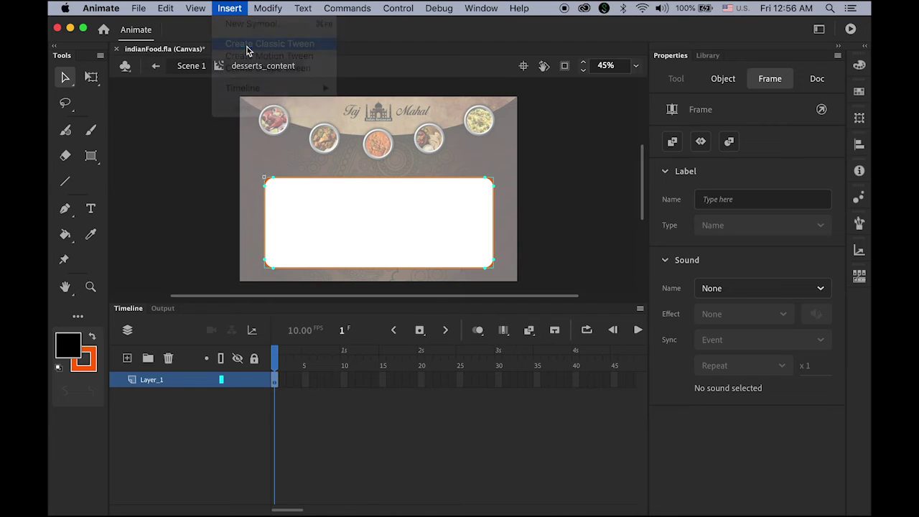
click(421, 329)
click(336, 352)
At frame 1, narrow the desserts panel about its center to about 120 px wide and set its Alpha to 0%
click(280, 365)
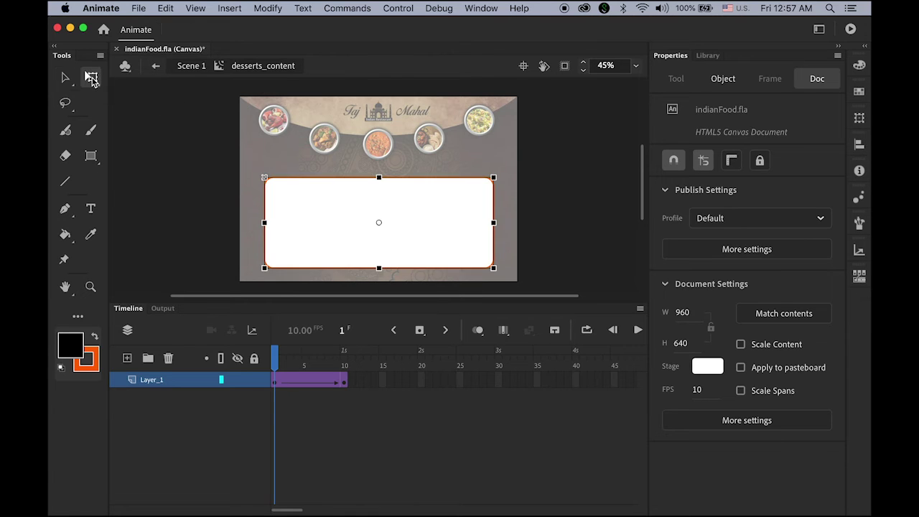
click(91, 78)
click(439, 251)
drag(492, 223, 395, 228)
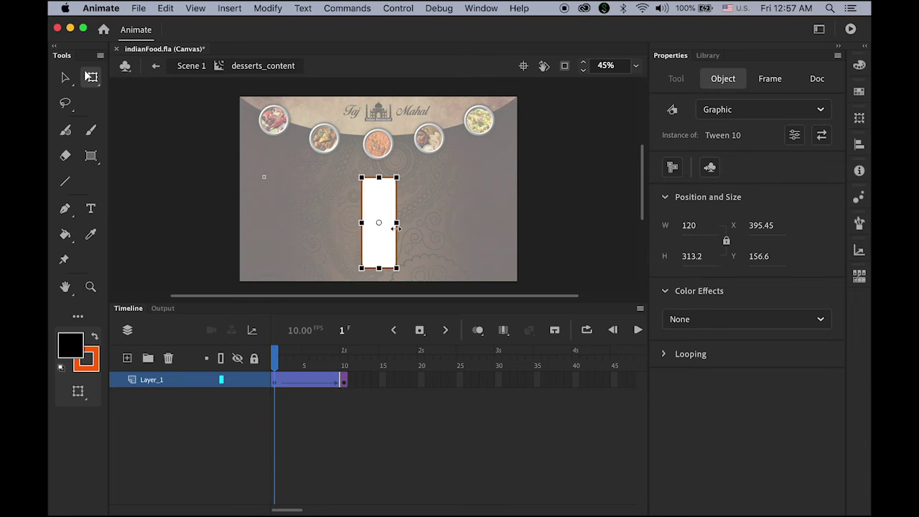
click(755, 320)
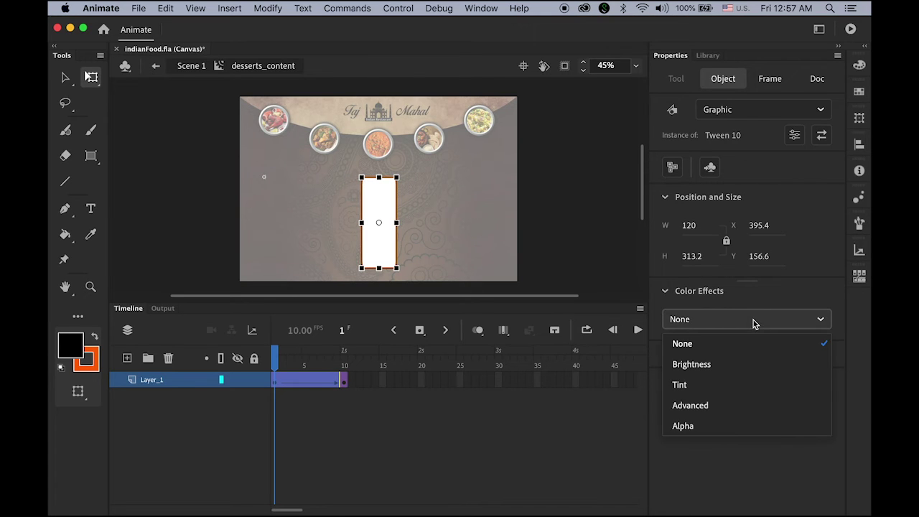
click(726, 428)
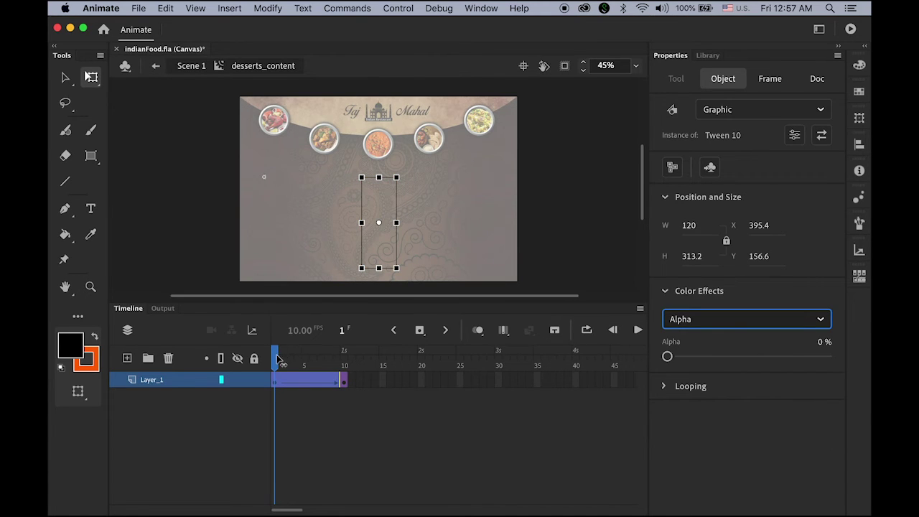
Set the desserts panel's Alpha to 40% at frame 10 and insert a keyframe at frame 15
click(320, 380)
click(344, 366)
click(453, 243)
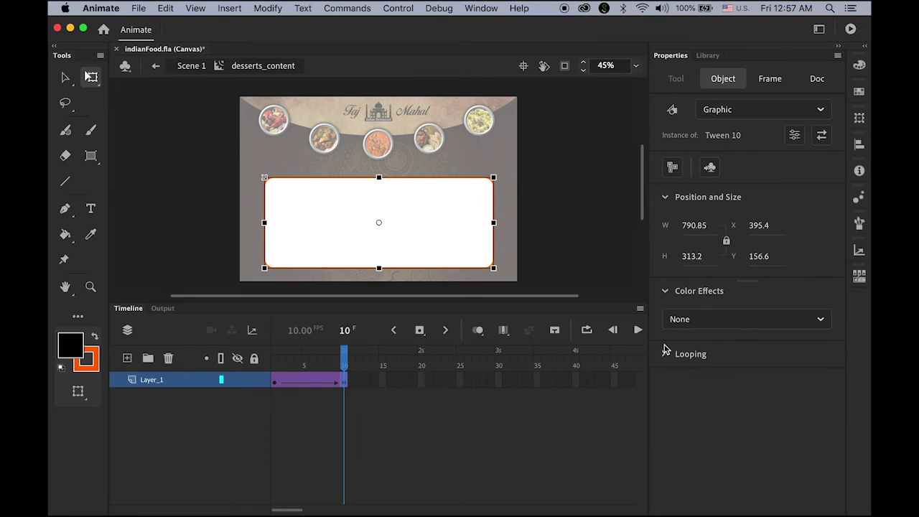
click(743, 319)
click(745, 428)
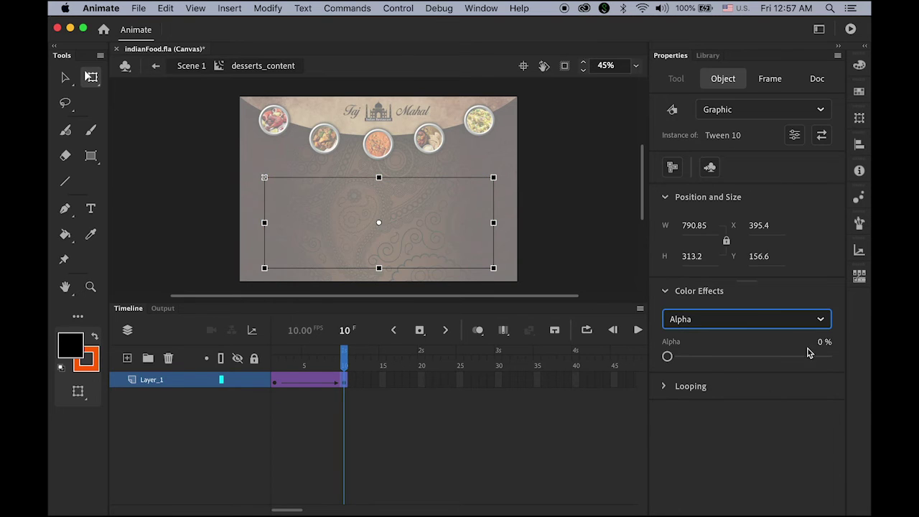
click(817, 343)
text(40)
key(Return)
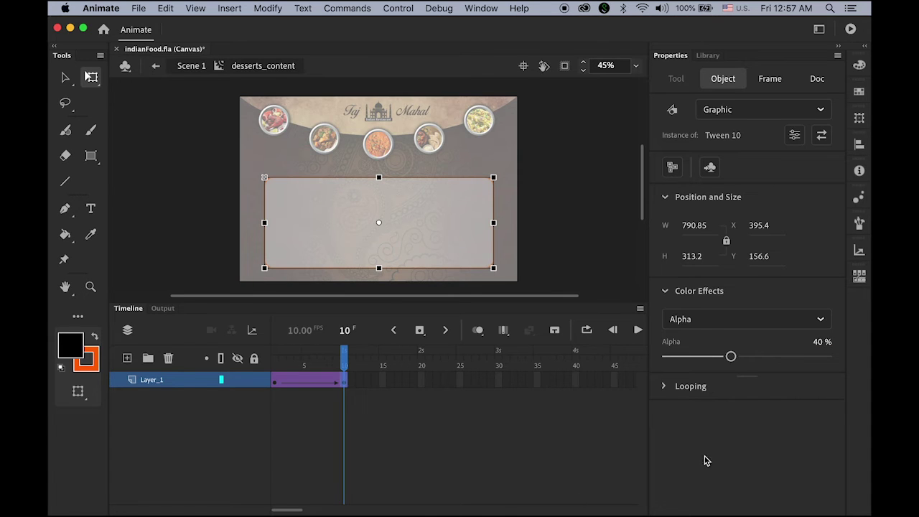
click(383, 382)
click(420, 329)
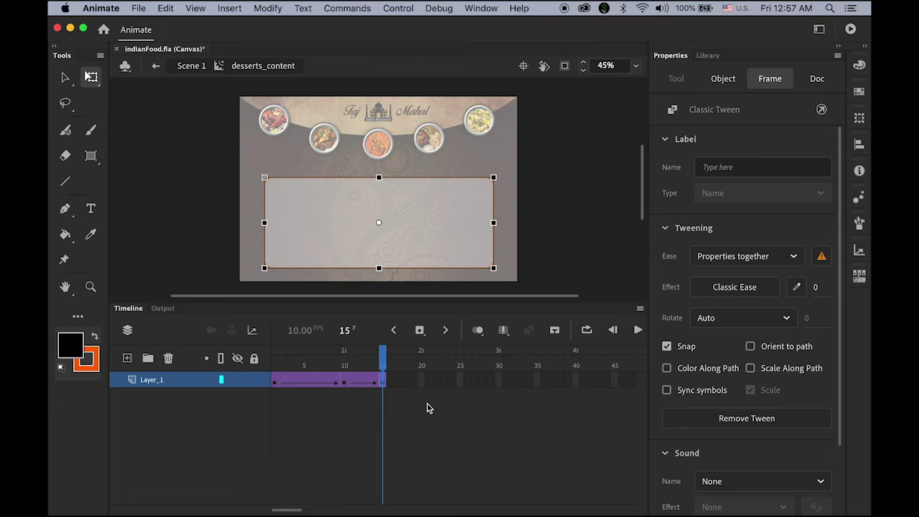
Add a new layer above the panel in desserts_content and insert a keyframe on it at frame 10
click(65, 78)
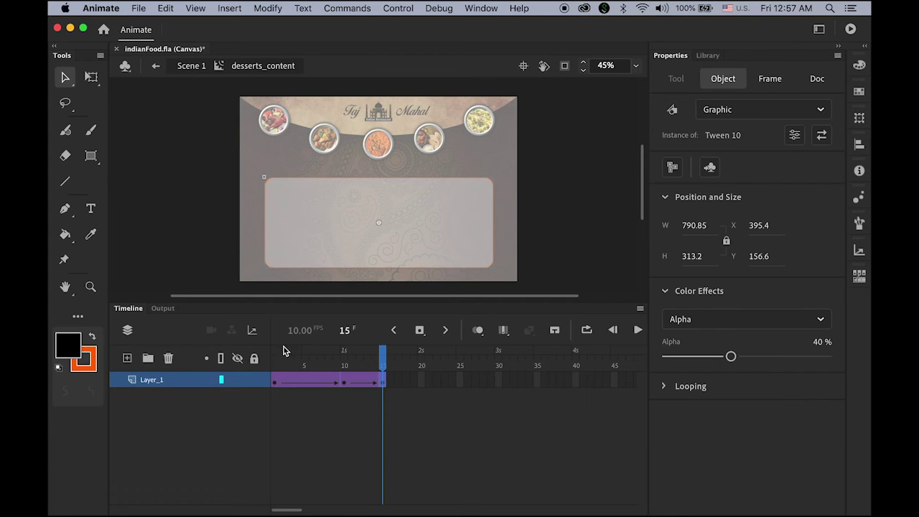
click(127, 357)
drag(383, 368, 346, 370)
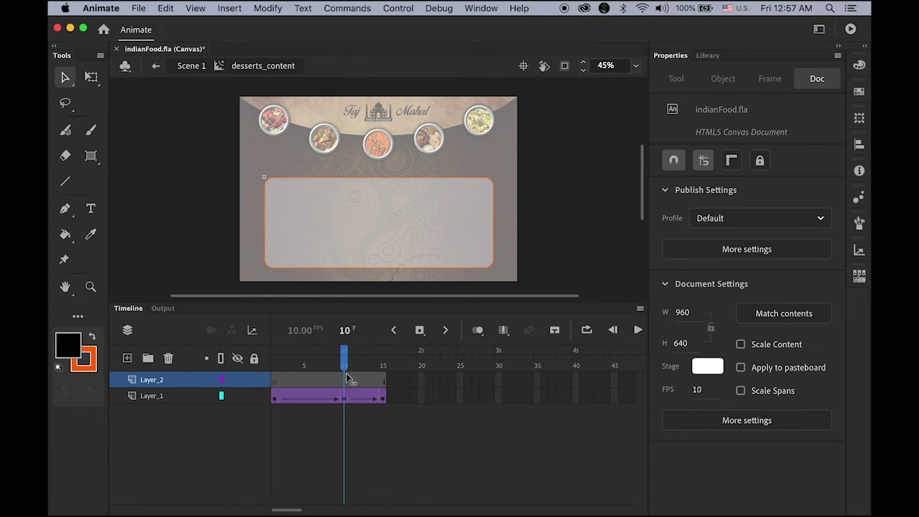
click(420, 330)
Add the static text title "Desserts" in Helvetica Neue Bold, 30 pt, near the panel's upper-left corner
click(90, 208)
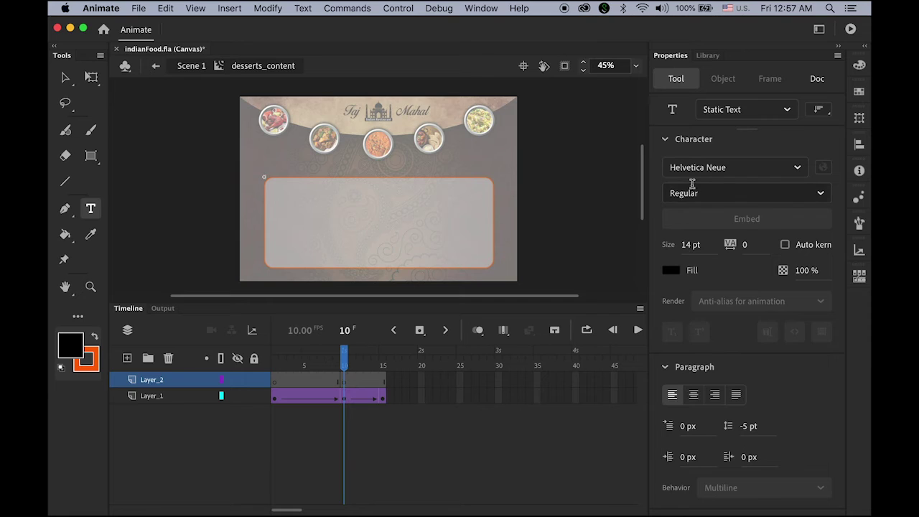
click(825, 195)
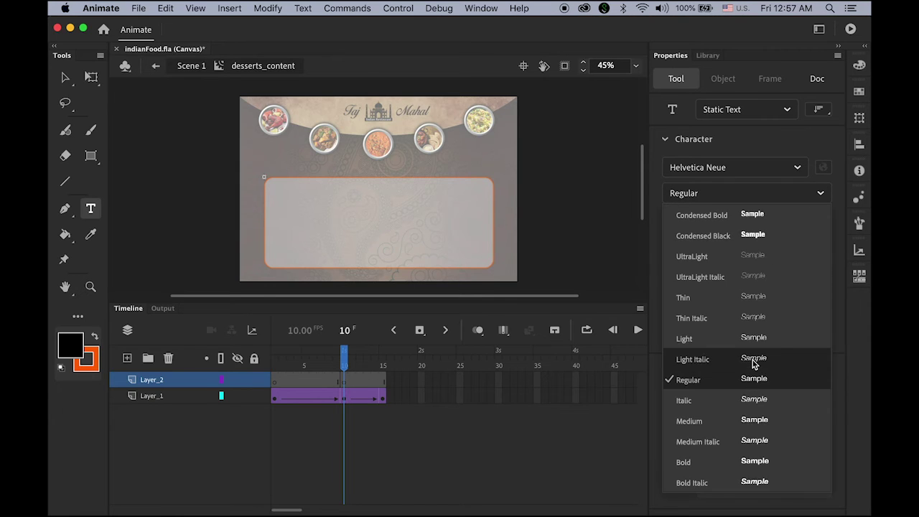
click(748, 461)
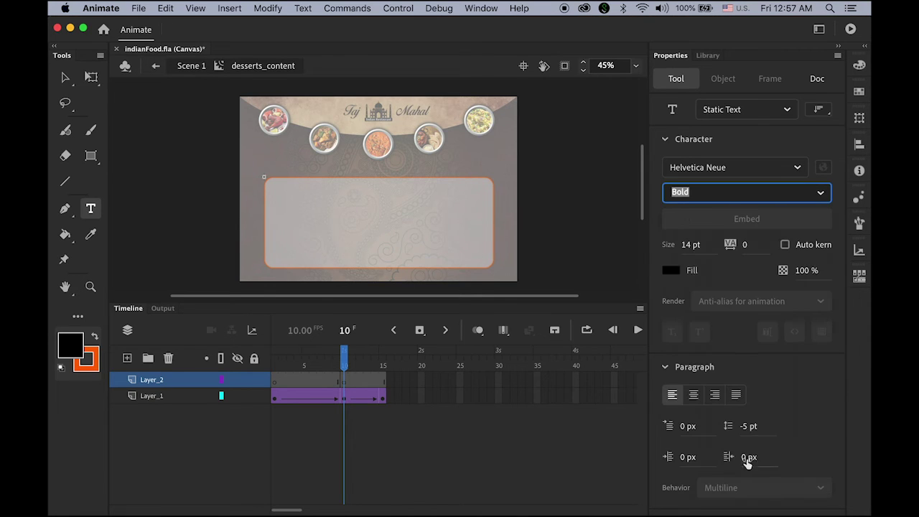
click(691, 244)
text(30)
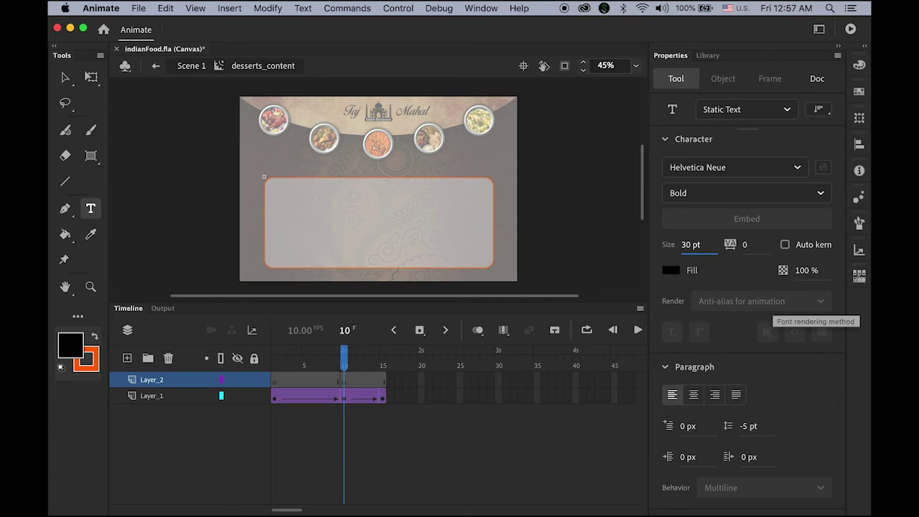
click(282, 200)
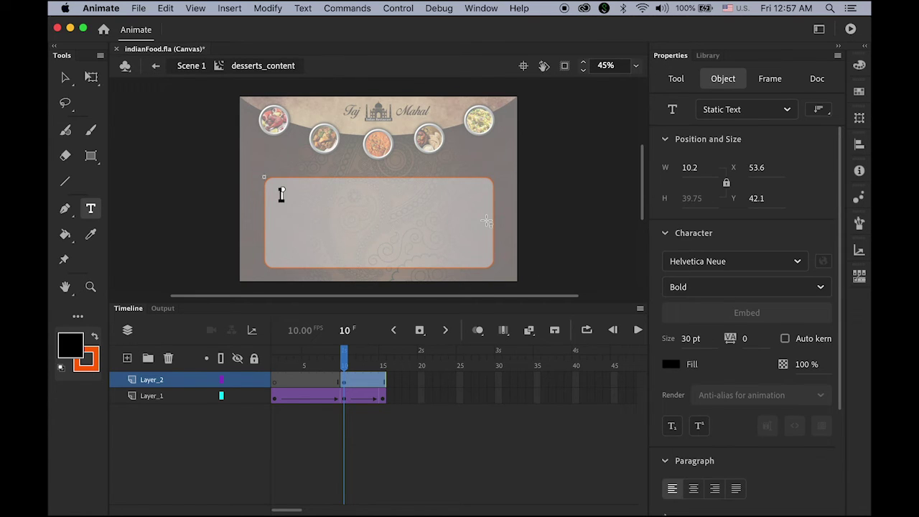
text(Desserts)
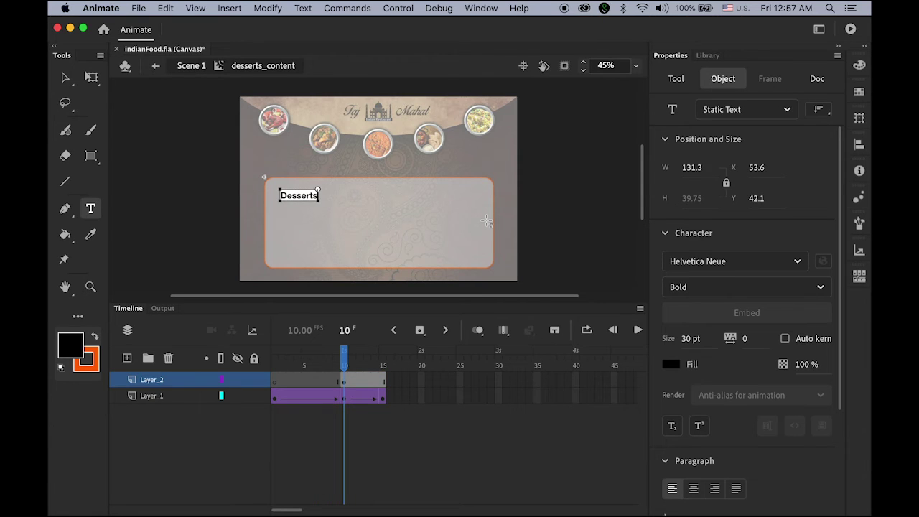
Move the "Desserts" title closer to the panel's upper-left corner, to about X 35.85, Y 28.9
click(64, 76)
click(303, 196)
drag(303, 196, 298, 197)
key(Up)
key(Up)
key(Up)
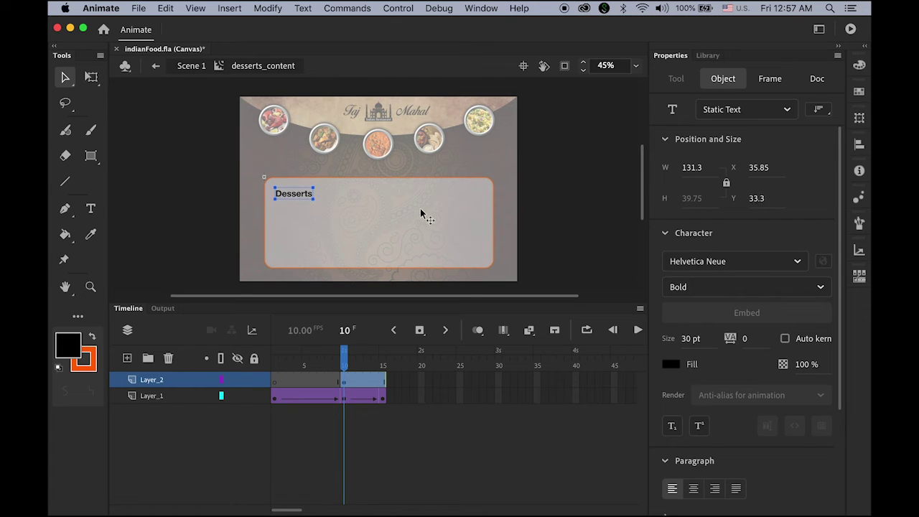
Import desserts.jpg to the library and place it on the panel below the title, aligned with the title's left edge
click(136, 9)
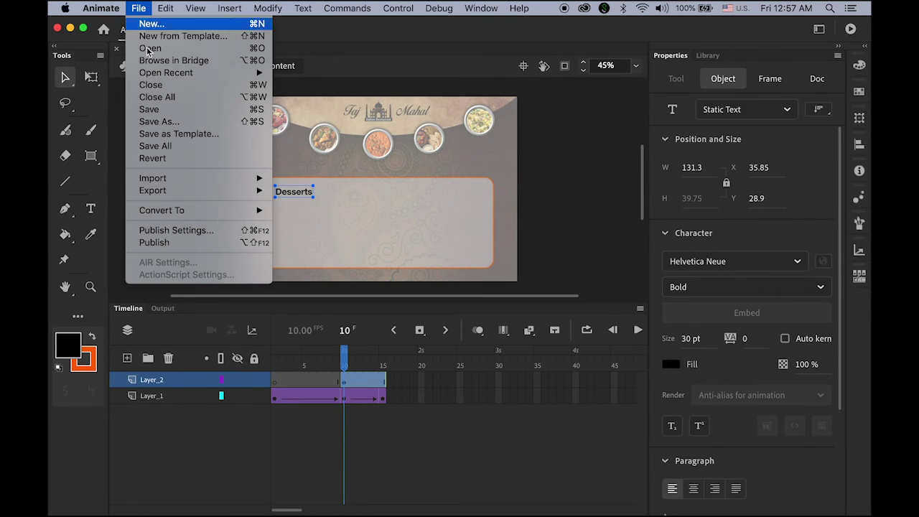
mouse_move(179, 180)
click(345, 191)
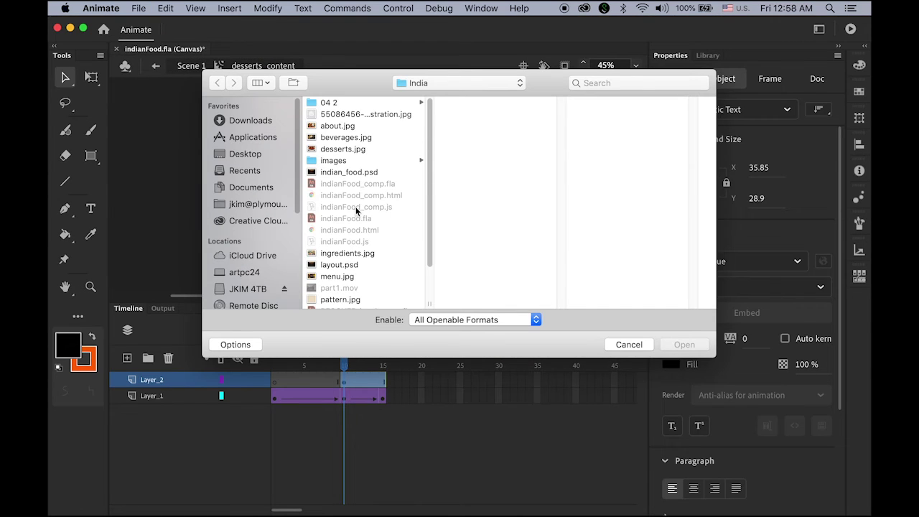
click(347, 150)
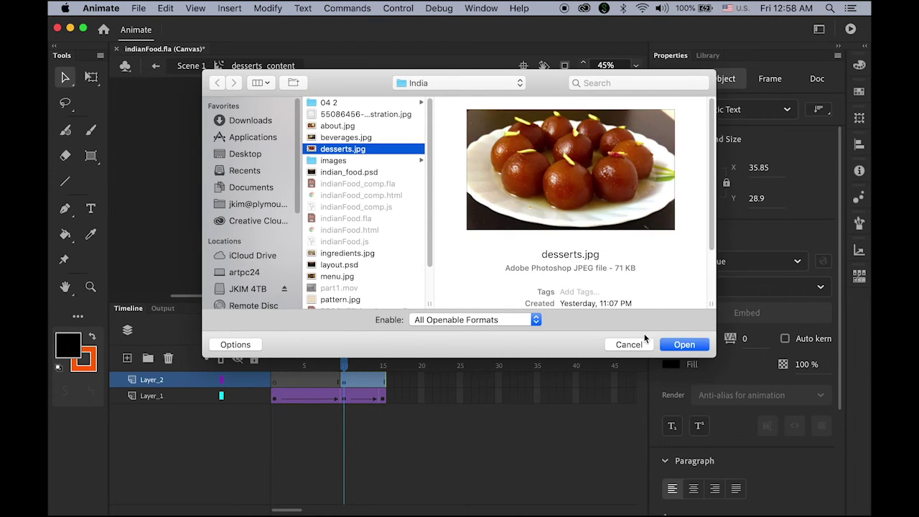
click(684, 344)
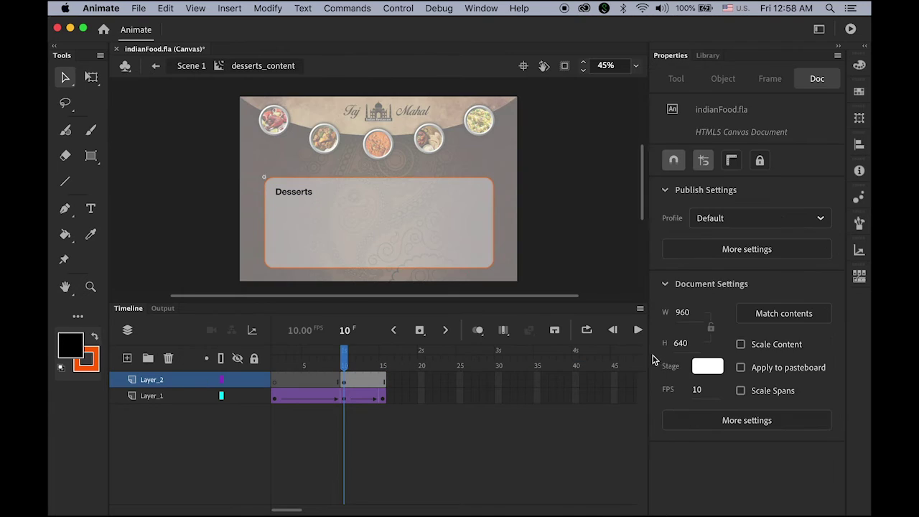
click(708, 55)
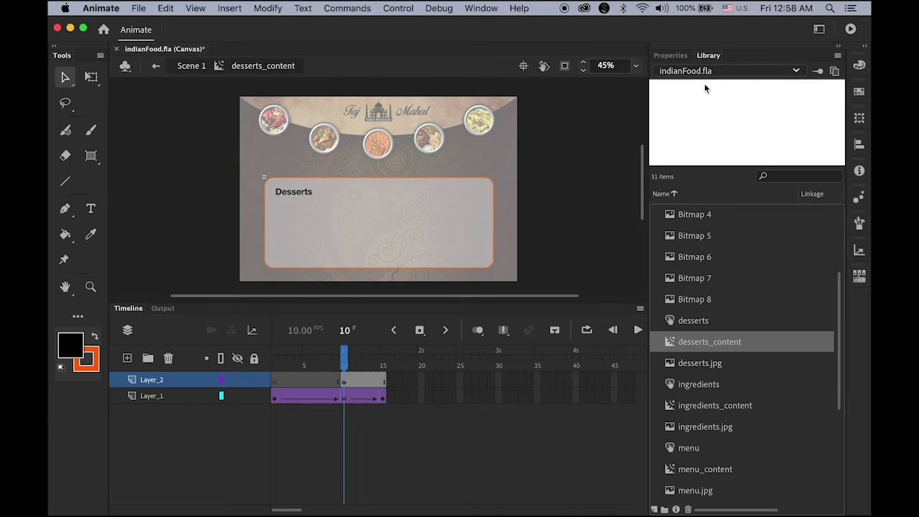
click(672, 365)
drag(321, 241, 352, 242)
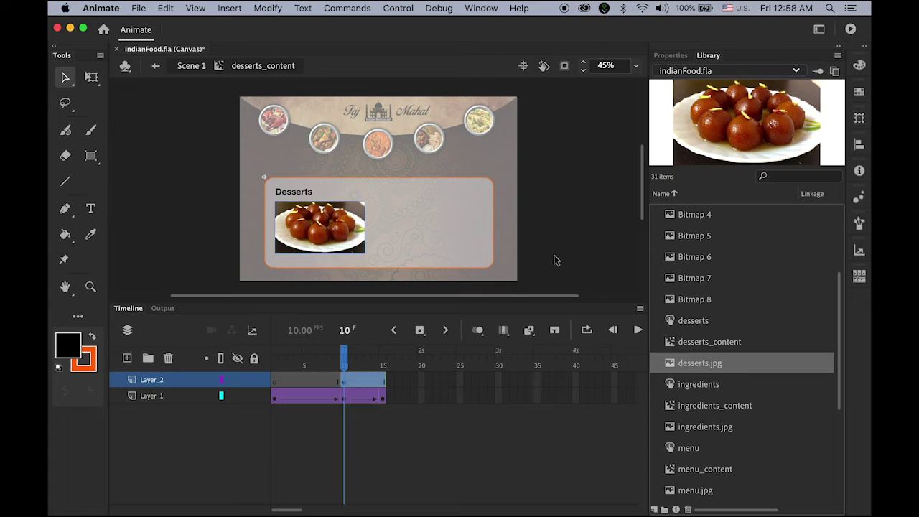
Add a Lorem ipsum paragraph in Helvetica Neue Regular, 14 pt, about 397 px wide, to the right of the dessert photo
click(679, 57)
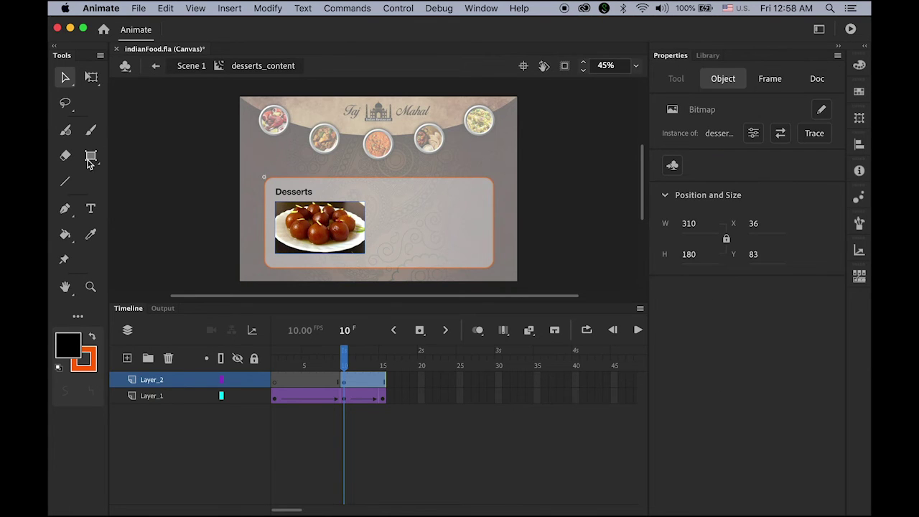
click(89, 211)
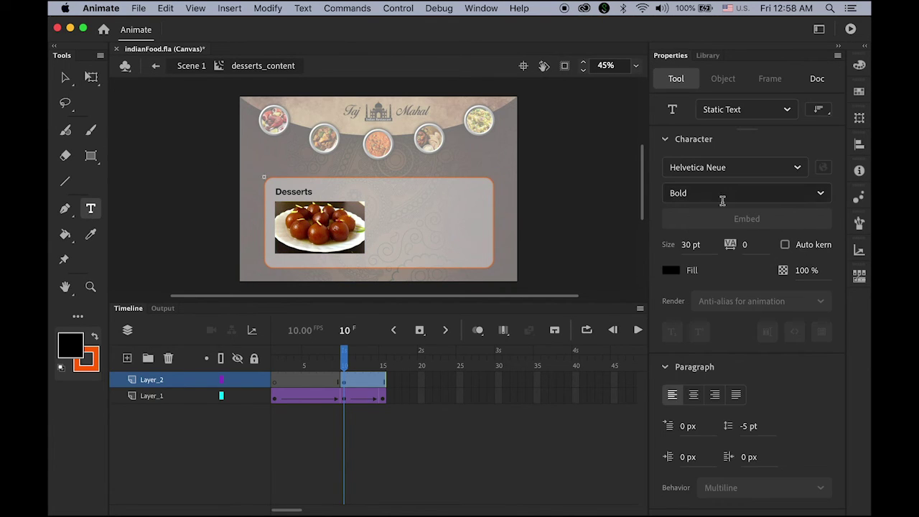
click(820, 195)
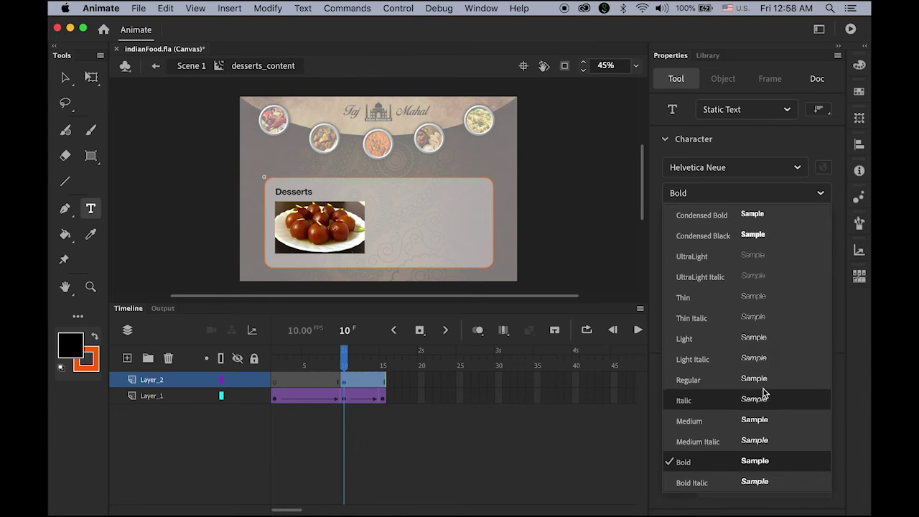
click(763, 382)
click(690, 244)
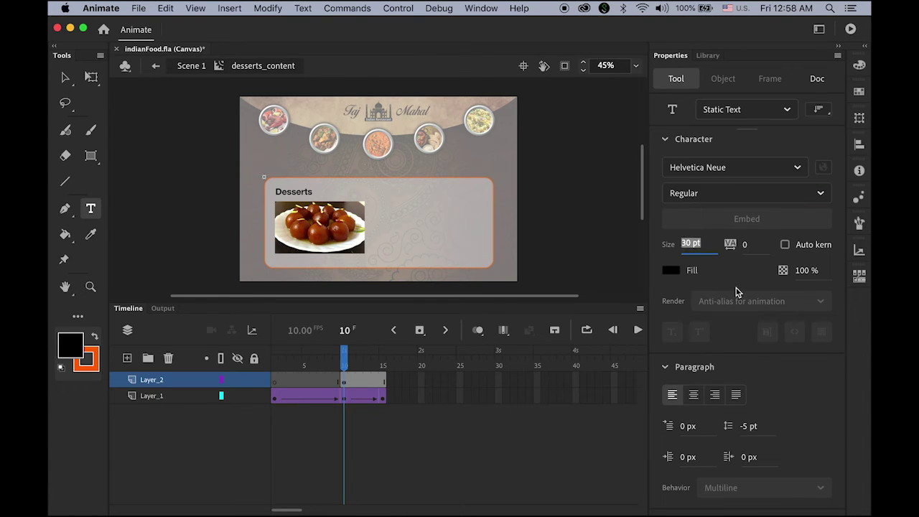
text(14)
key(Return)
drag(371, 208, 485, 230)
text("Lorem ipsum dolor sit amet, consectetur adipiscing elit, sed do eiusmod tempor incididunt ut labore et dolore magna aliqua. Ut enim ad minim veniam, quis nostrud exercitation ullamco laboris nisi ut aliquip ex ea commodo consequat. Duis aute irure dolor in reprehenderit in voluptate velit esse cillum dolore eu fugiat nulla pariatur. Excepteur sint occaecat cupidatat non proident, sunt in culpa qui officia deserunt mollit anim id est laborum.")
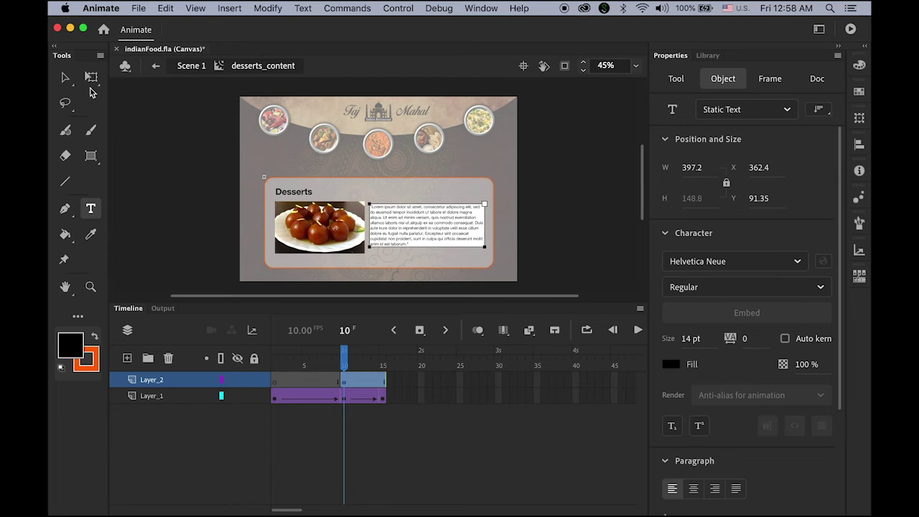
Nudge the Lorem ipsum paragraph up to about Y 80 so it lines up with the photo's top edge
click(64, 77)
key(Up)
key(Up)
key(Up)
key(Up)
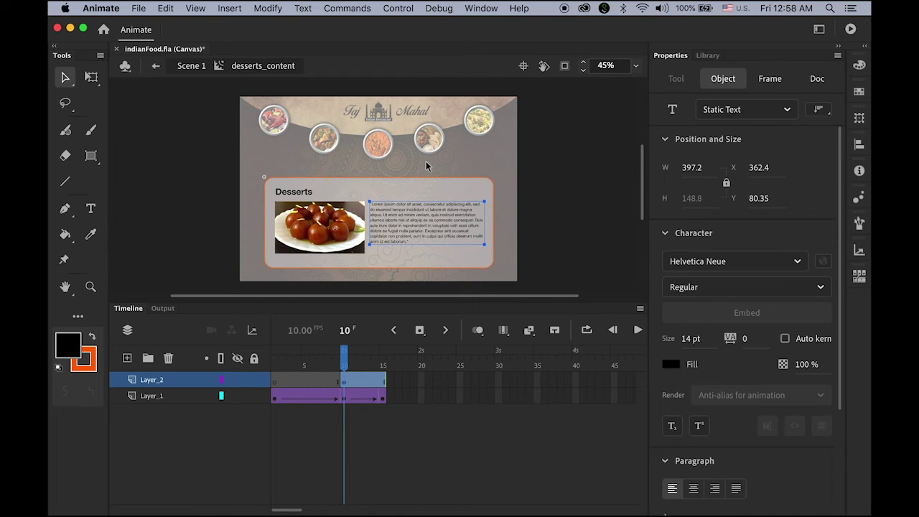
click(576, 239)
Create a classic tween on Layer_2's dessert content from frame 10 to a keyframe at frame 15
click(344, 382)
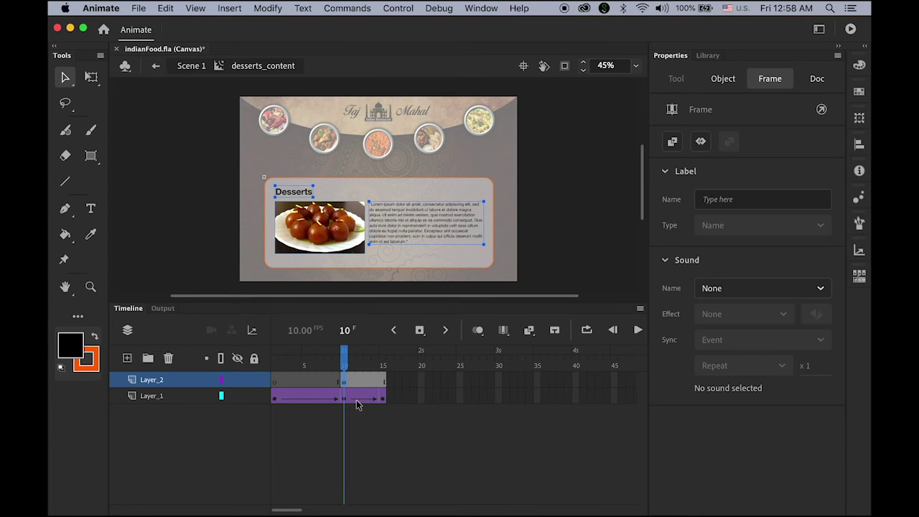
click(236, 7)
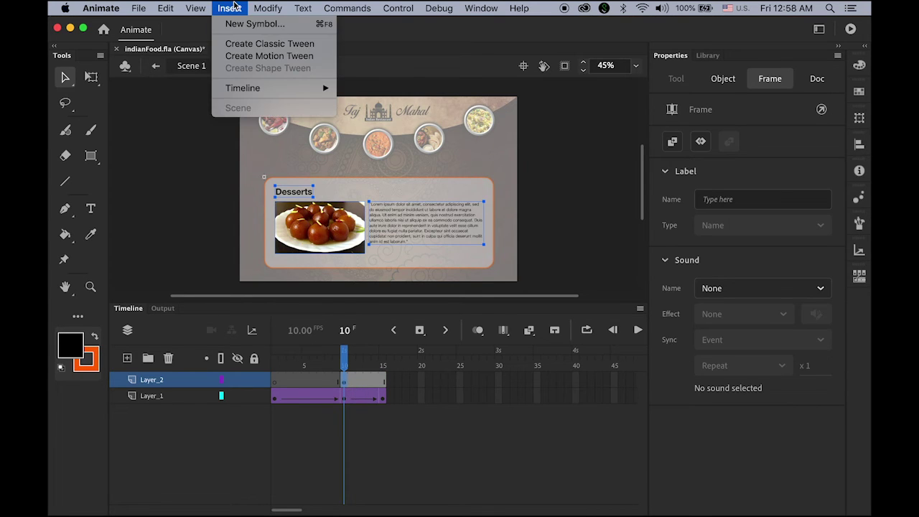
click(253, 44)
click(382, 383)
click(388, 383)
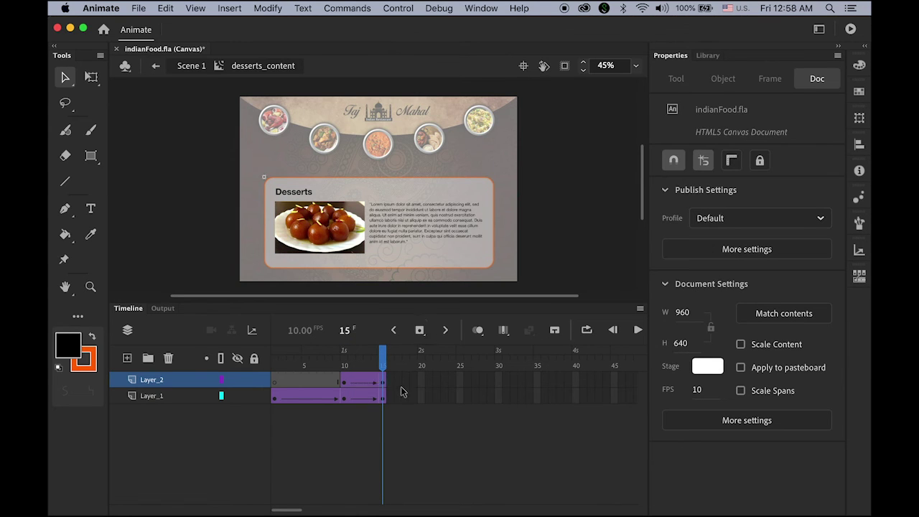
Set the Alpha of the dessert title, photo and paragraph to 0% at frame 10
click(345, 367)
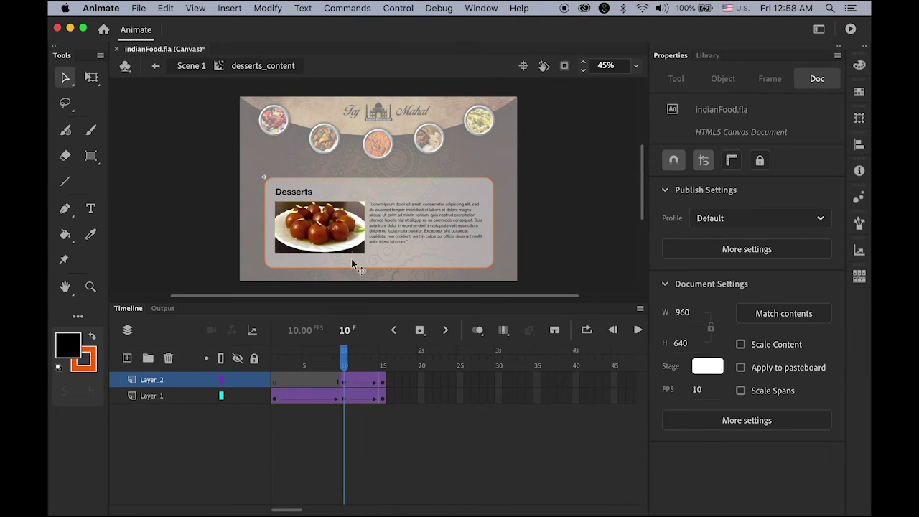
click(335, 234)
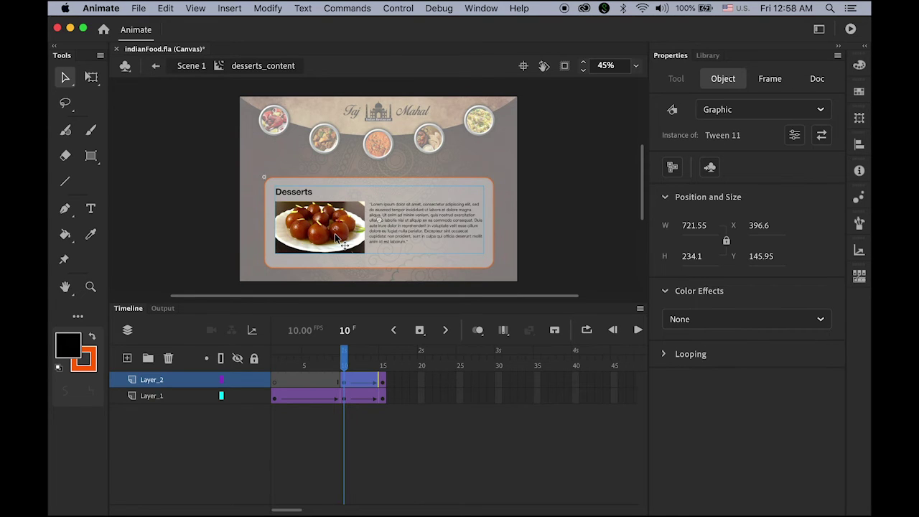
click(751, 325)
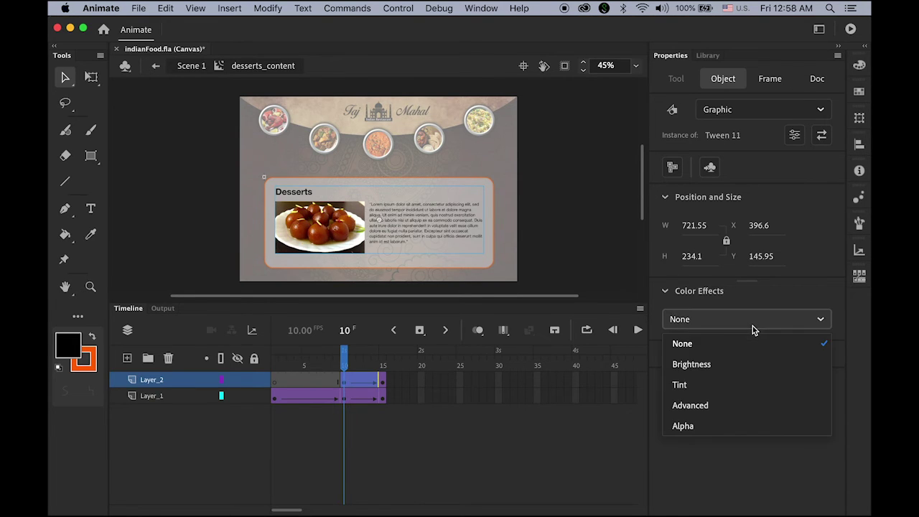
click(747, 425)
drag(730, 356, 587, 361)
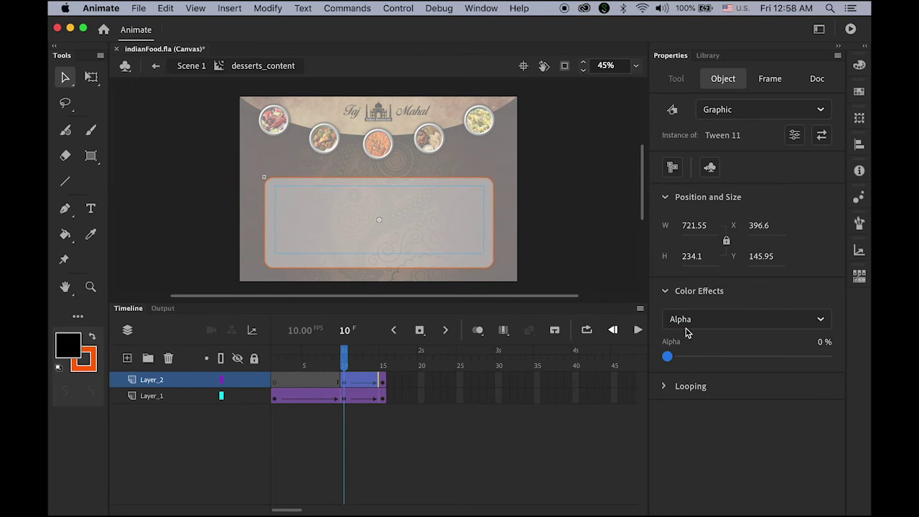
Add the HTML5 Canvas "Stop at this Frame" code snippet at frame 15 of desserts_content
drag(351, 360, 392, 372)
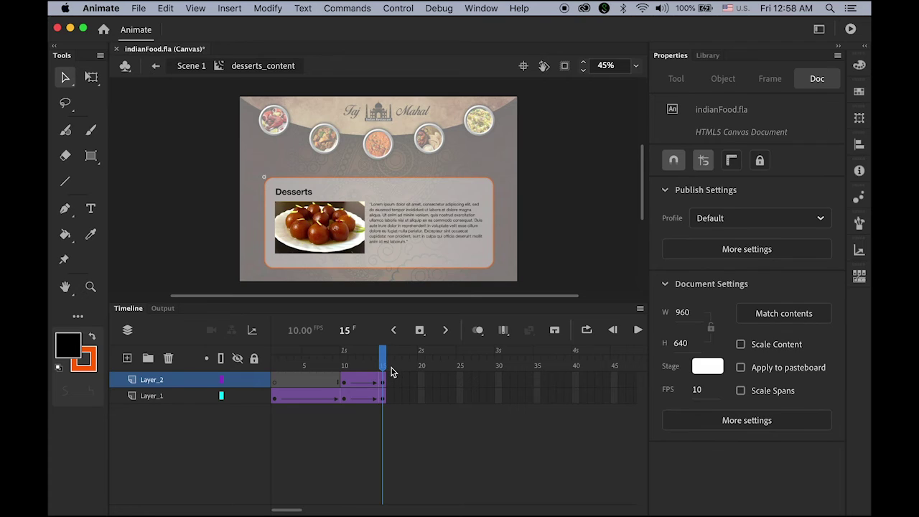
click(481, 9)
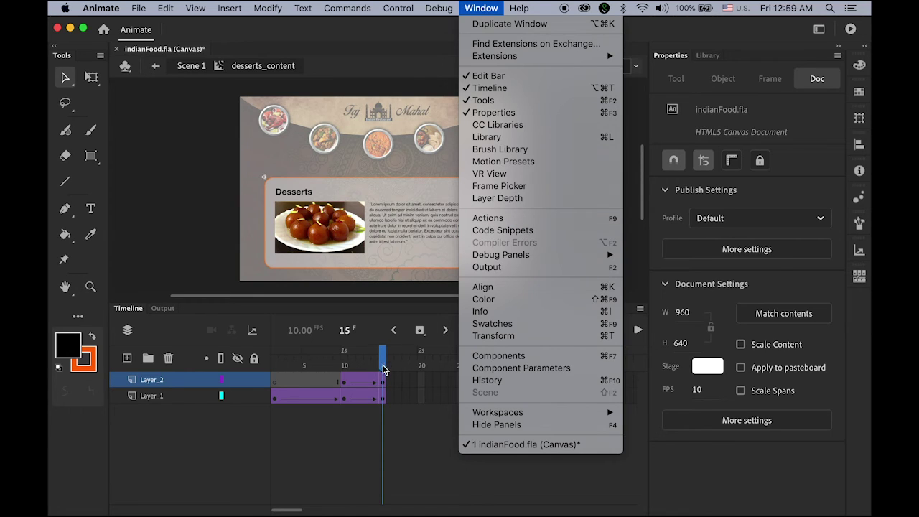
click(533, 231)
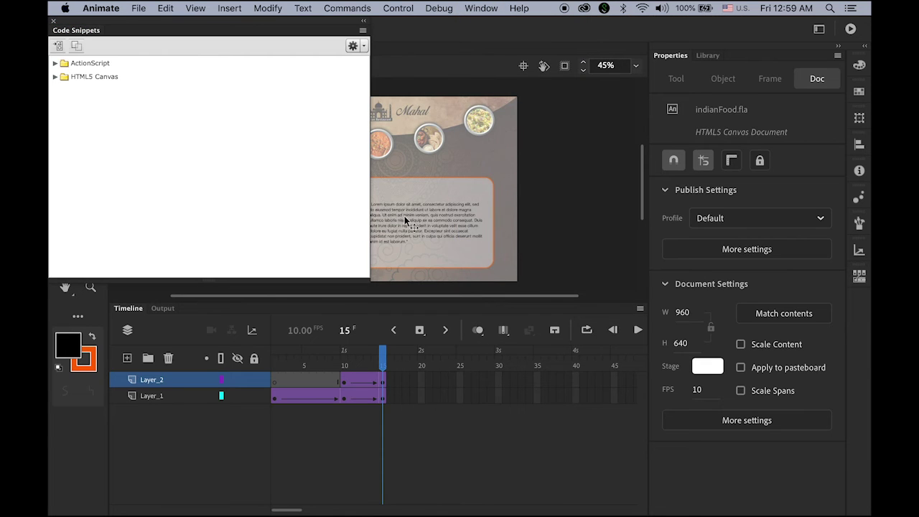
click(56, 76)
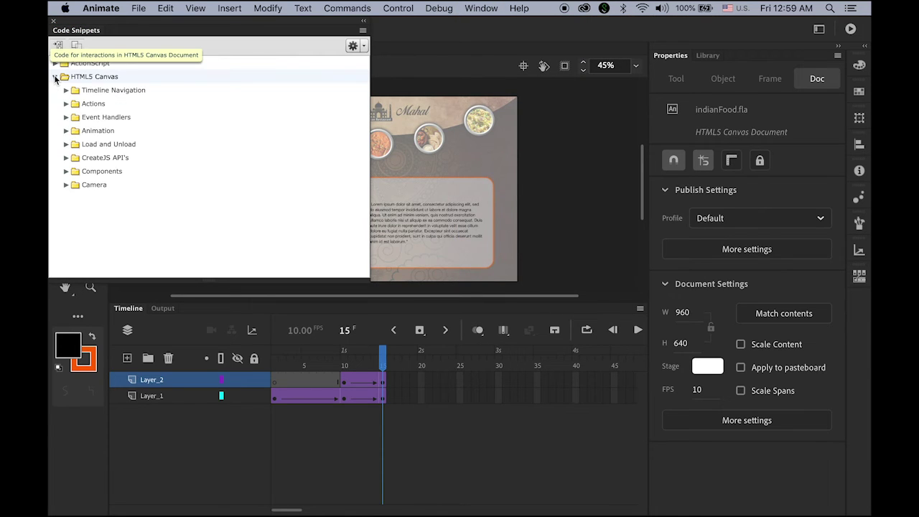
click(68, 91)
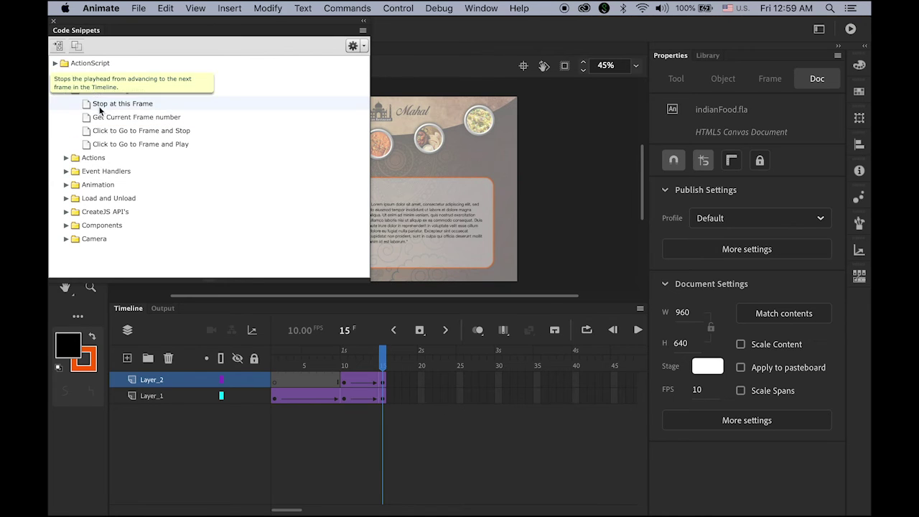
double_click(88, 105)
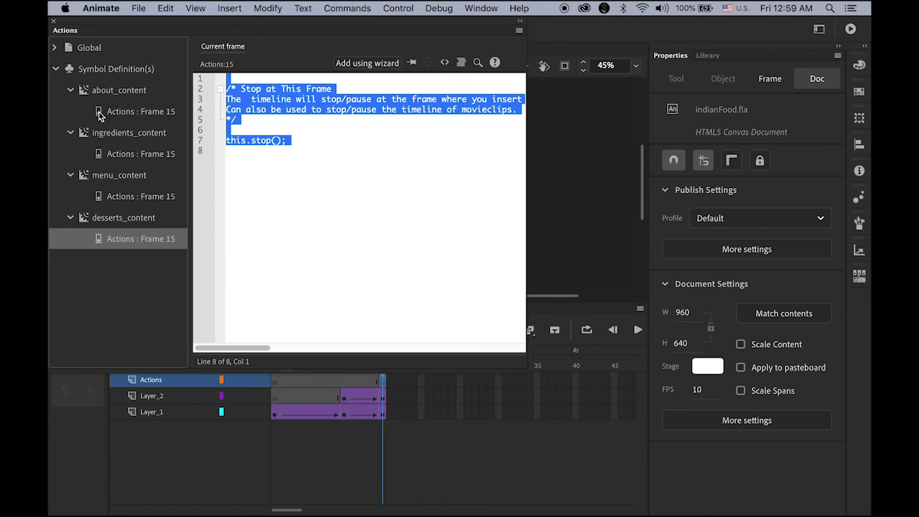
click(54, 27)
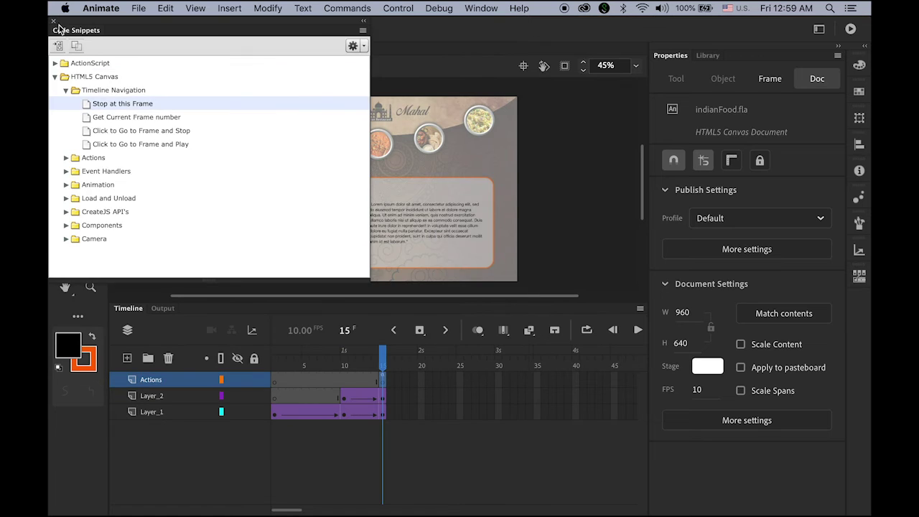
click(55, 26)
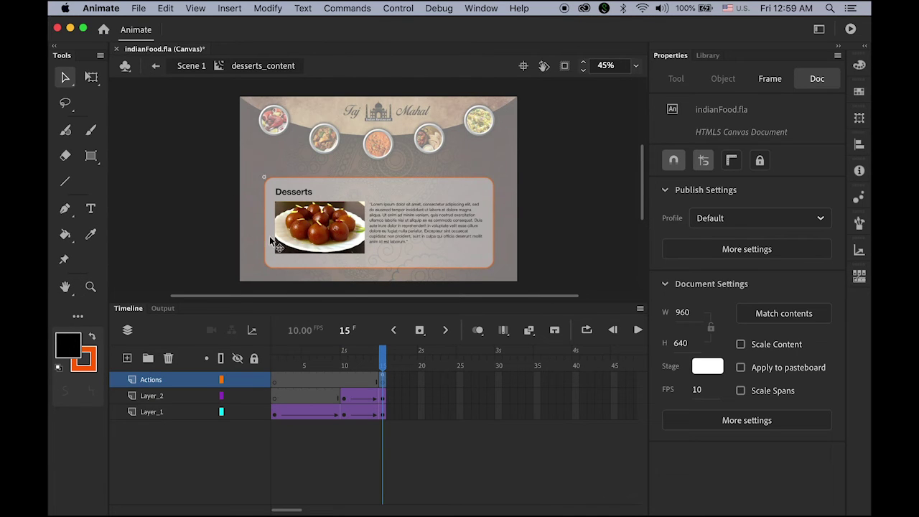
Return to Scene 1 and convert the white rounded rectangle at frame 100 into a movie clip named beverages_content
click(190, 65)
drag(463, 364, 522, 360)
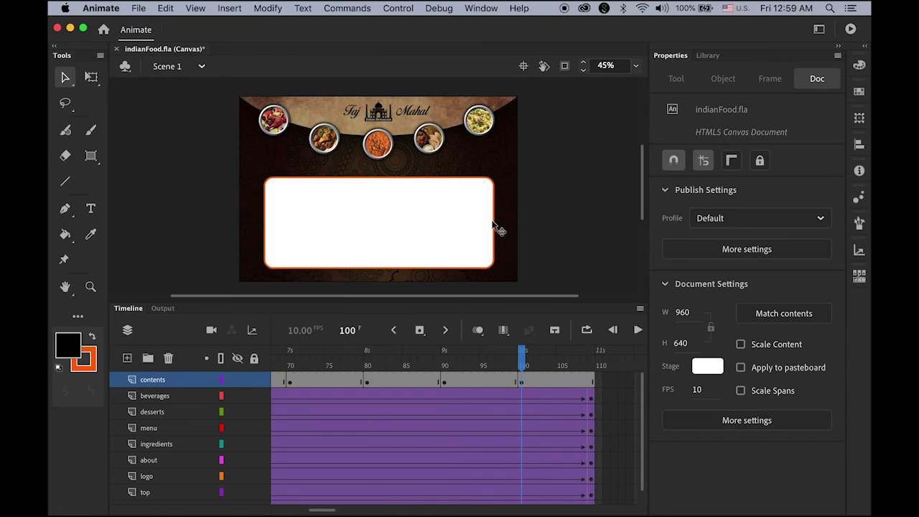
click(455, 228)
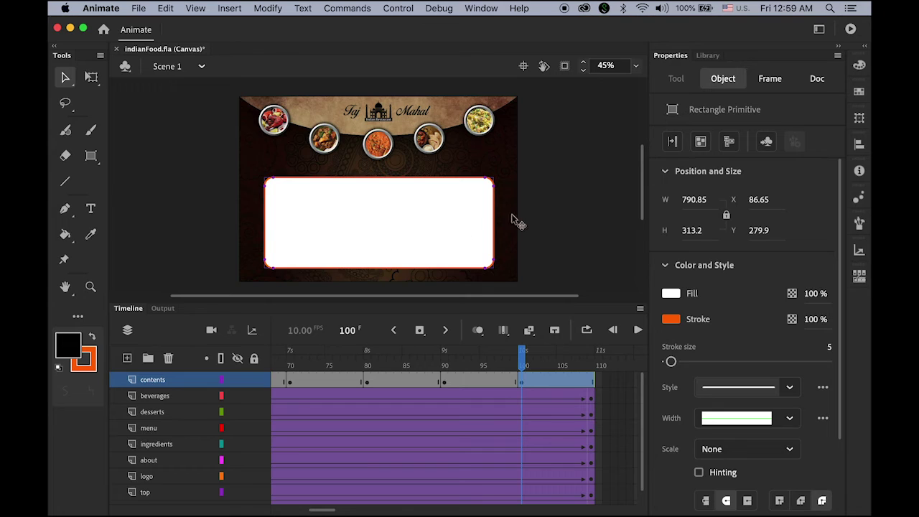
click(767, 143)
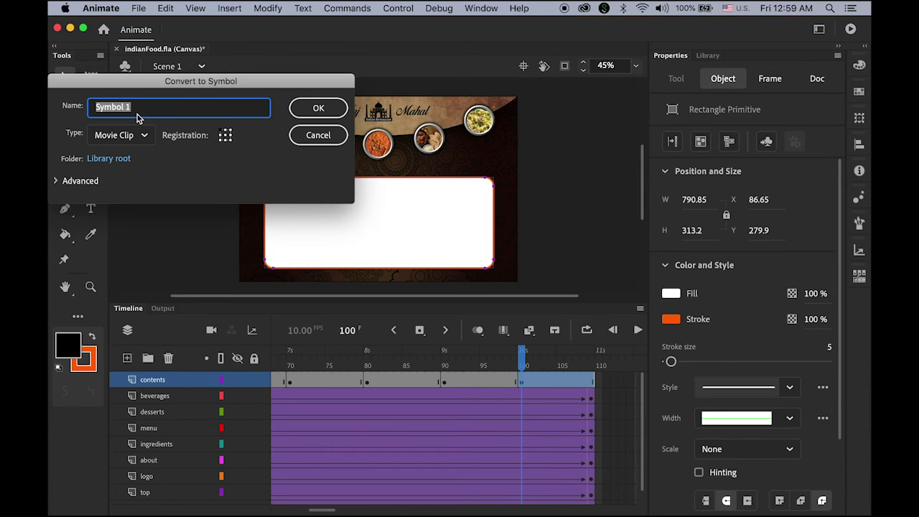
text(beverages_content)
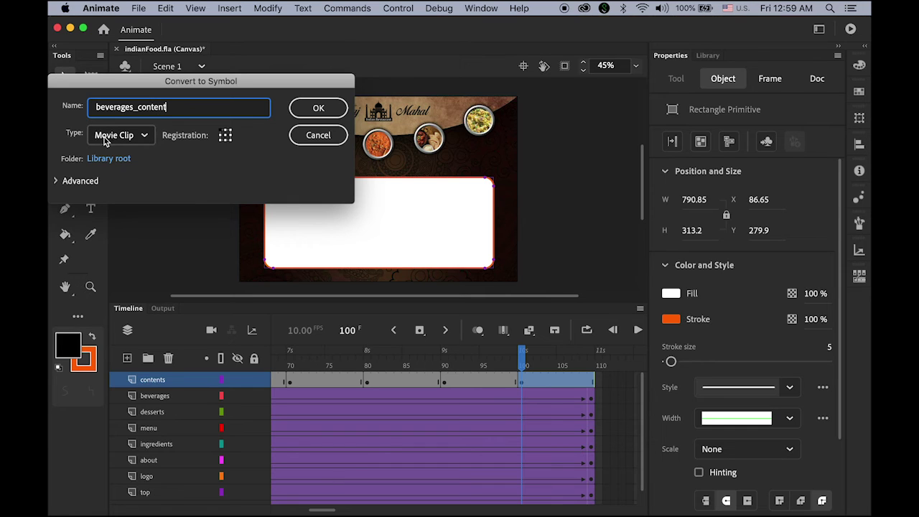
click(319, 108)
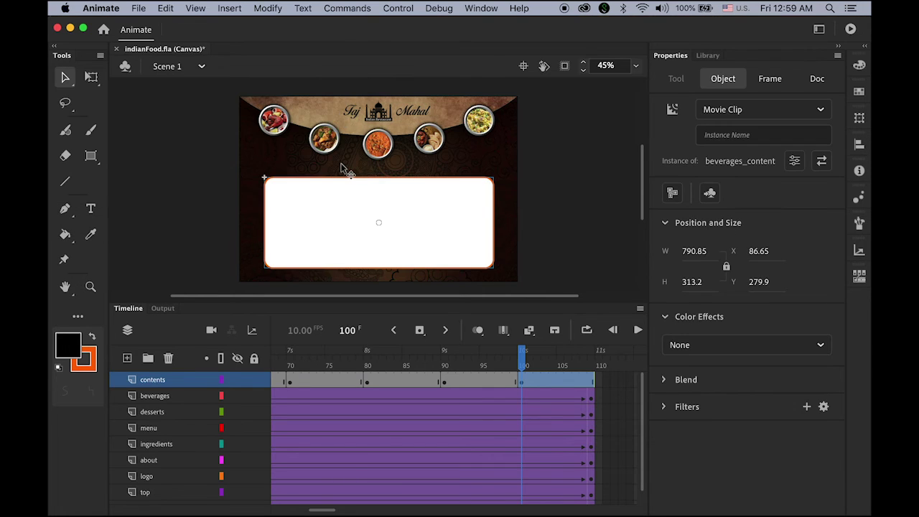
Inside beverages_content, create a classic tween on Layer_1's rectangle from frame 1 to a keyframe at frame 10
double_click(411, 212)
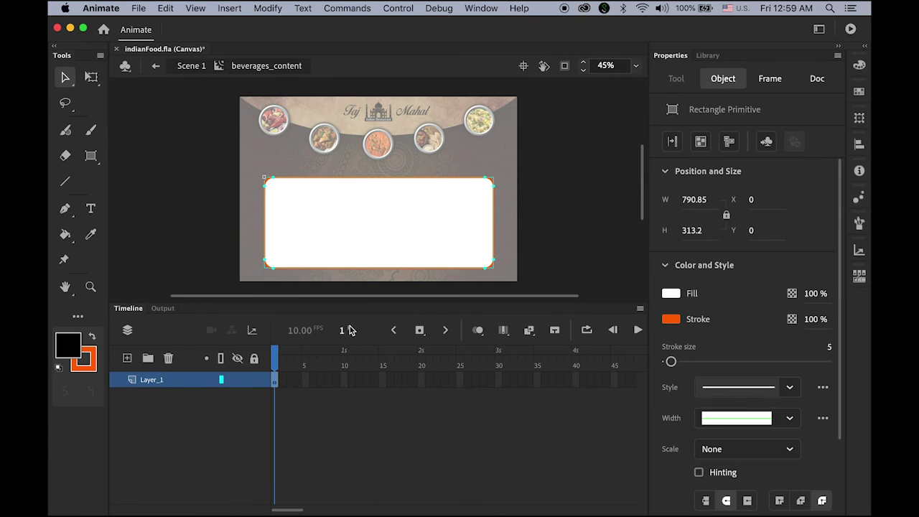
click(273, 380)
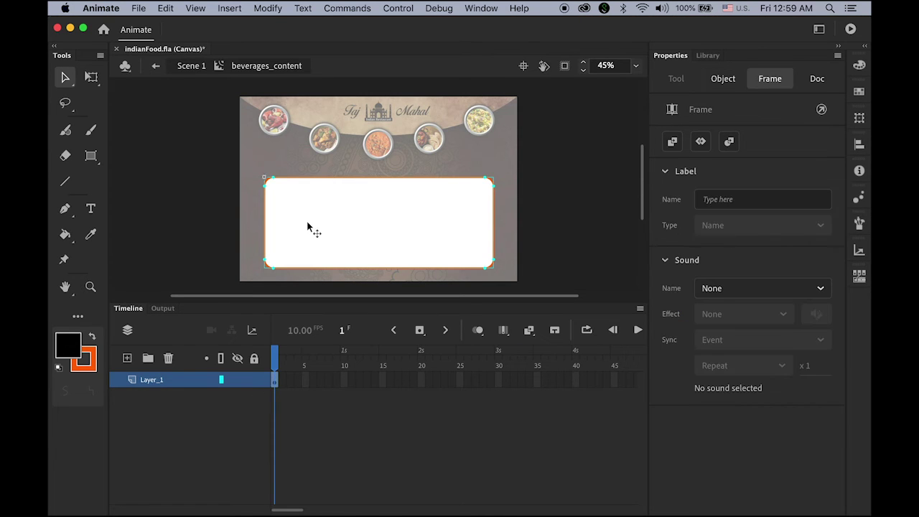
click(229, 8)
click(270, 44)
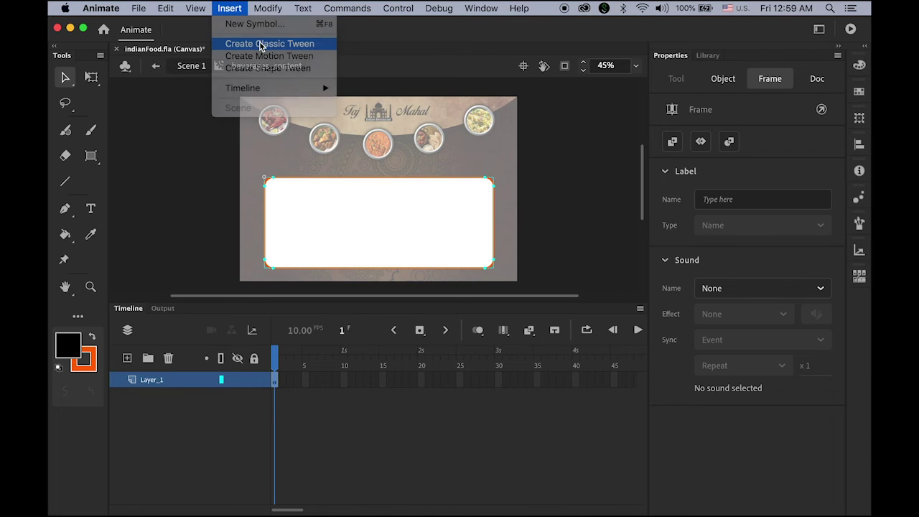
click(421, 330)
click(274, 365)
click(368, 401)
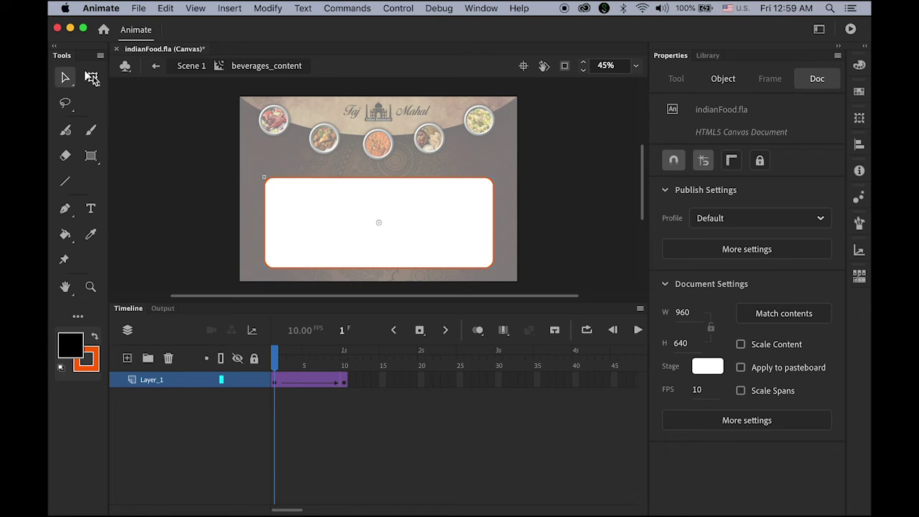
At frame 1, narrow the rectangle about its centre to about 124.5 px wide and set its Alpha to 0%
click(91, 77)
drag(495, 222, 397, 223)
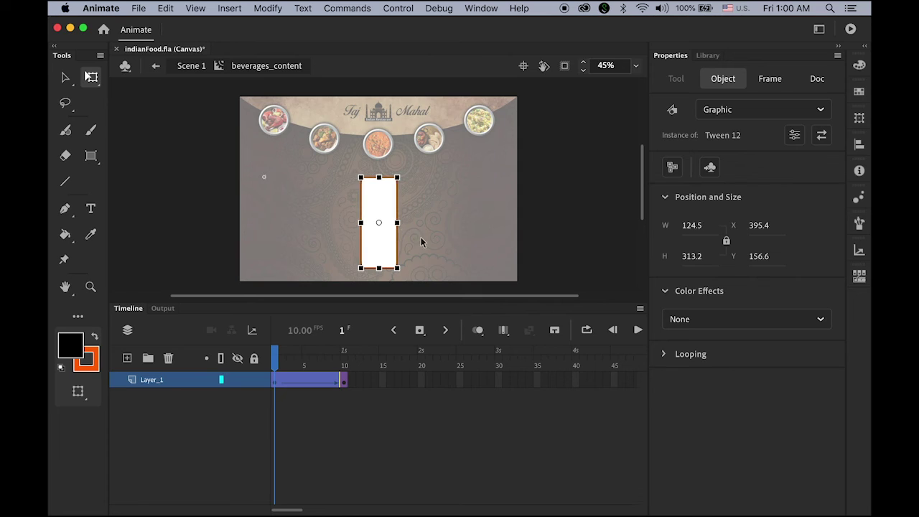
click(745, 322)
click(743, 428)
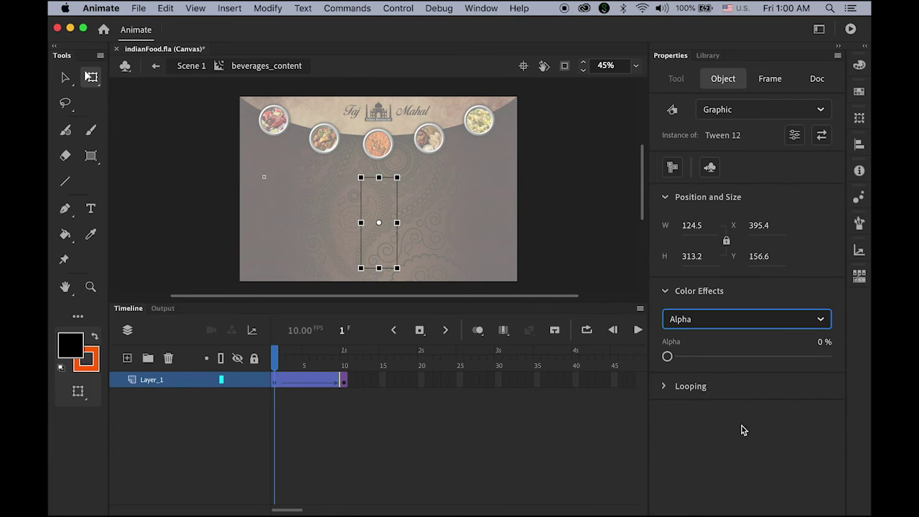
Set the full-width rectangle's Alpha to 40% at frame 10
drag(275, 353, 357, 370)
click(400, 223)
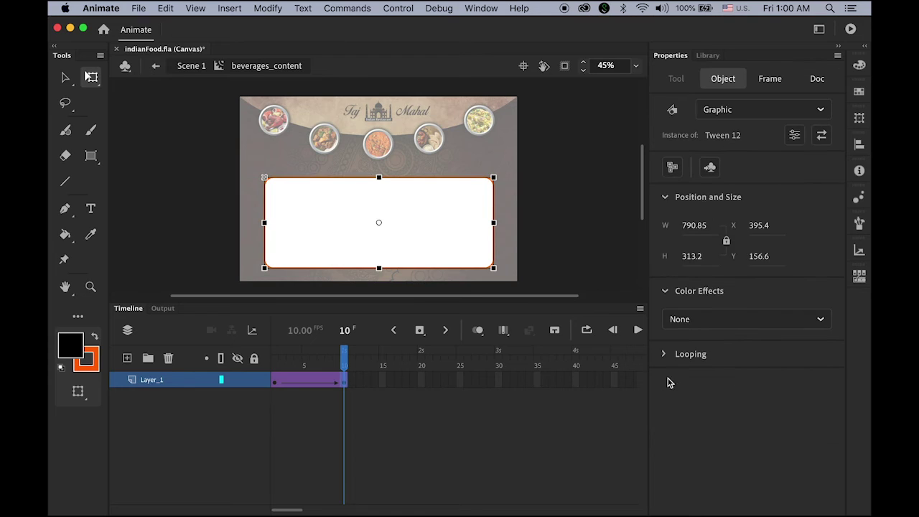
click(759, 322)
click(745, 428)
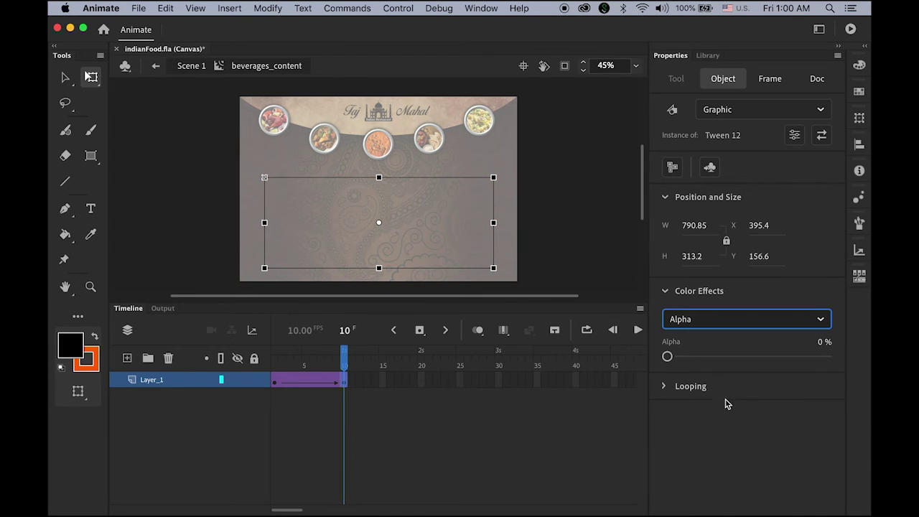
click(823, 343)
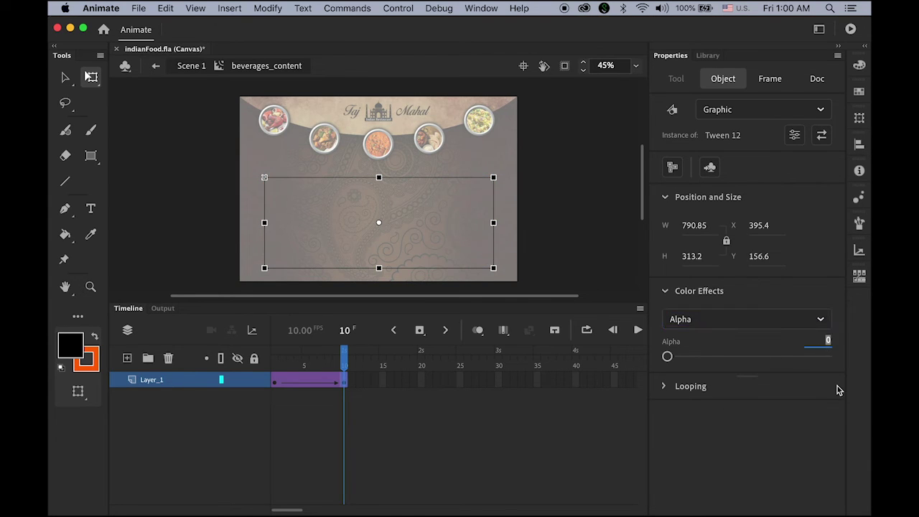
text(40)
key(Return)
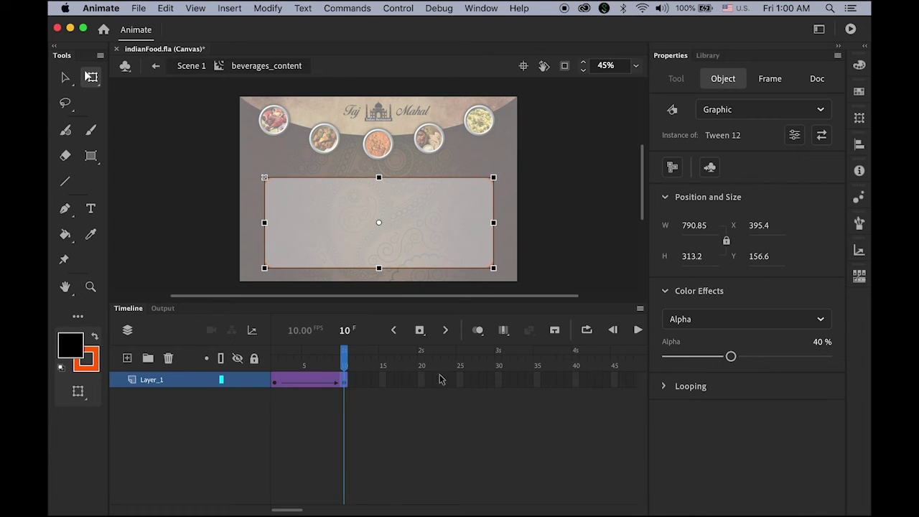
Insert a keyframe at frame 15 of Layer_1 and preview the panel's expanding animation
click(381, 384)
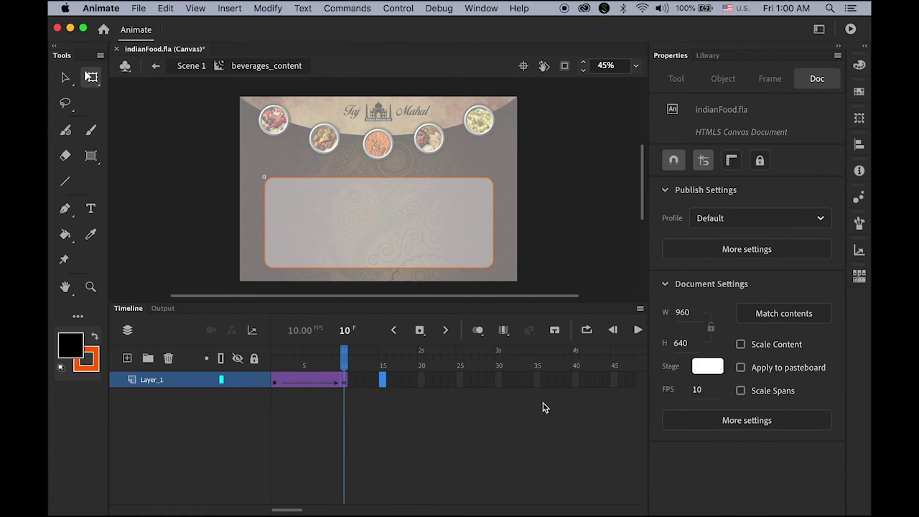
click(421, 330)
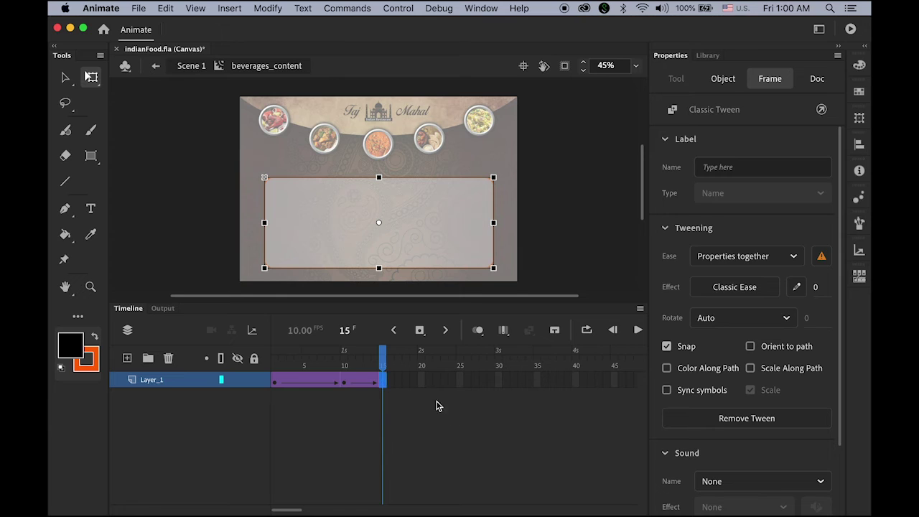
click(64, 78)
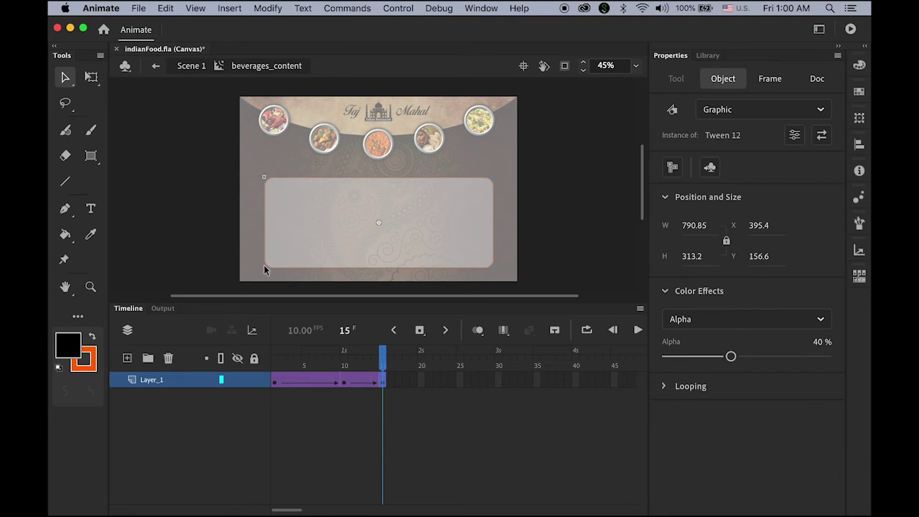
drag(383, 359, 344, 359)
drag(277, 365, 394, 391)
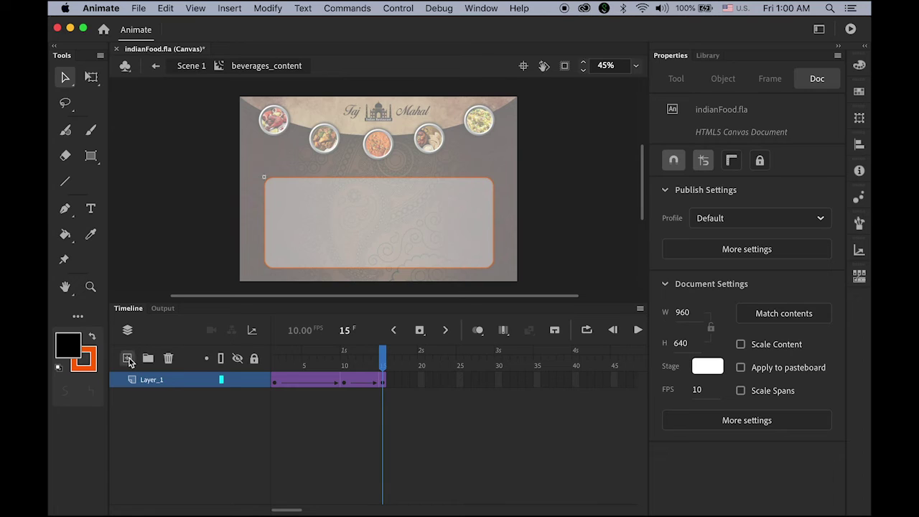
Add a new layer above Layer_1 and insert a keyframe at its frame 10
click(127, 357)
click(344, 382)
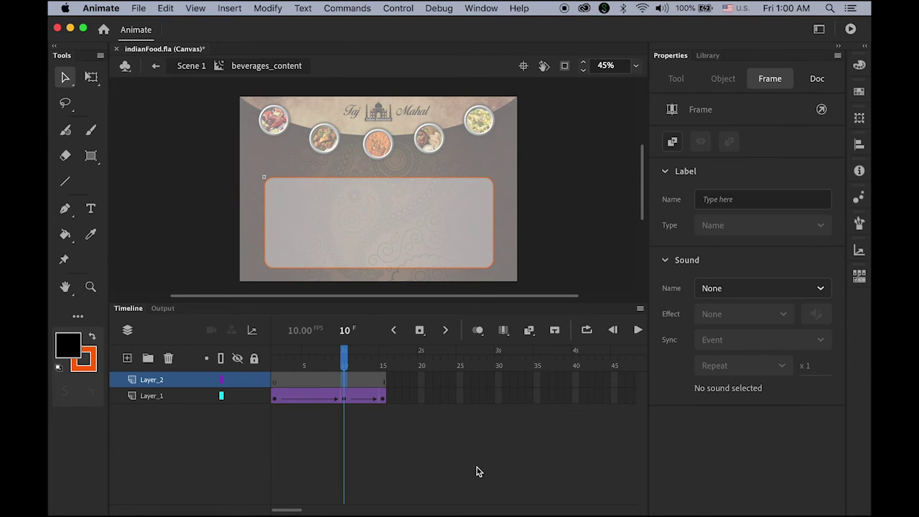
click(421, 330)
Add the title "Beverages" in Helvetica Neue Bold, 30 pt, at the upper-left corner of the translucent panel
click(90, 208)
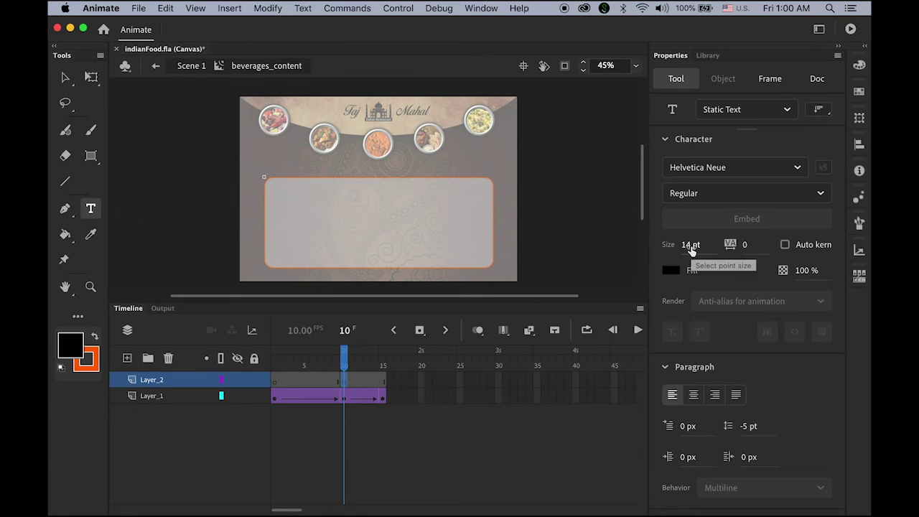
click(821, 195)
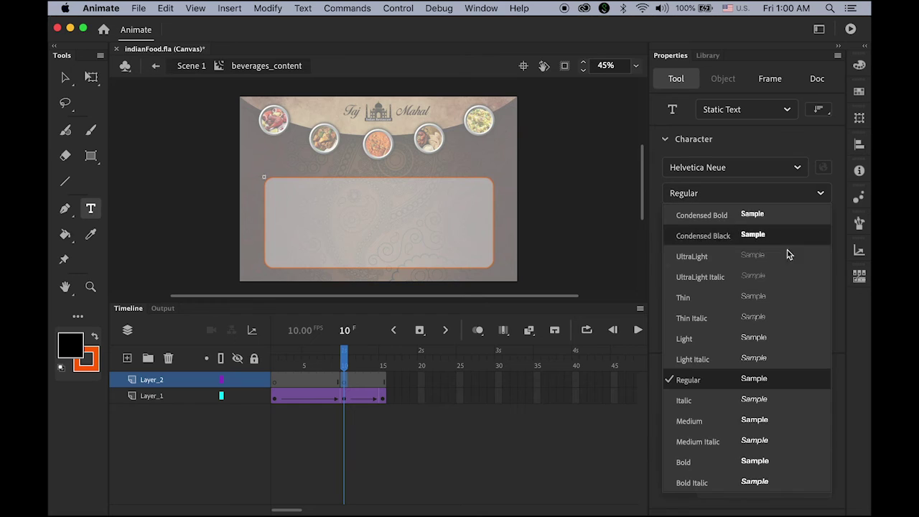
click(763, 463)
click(691, 246)
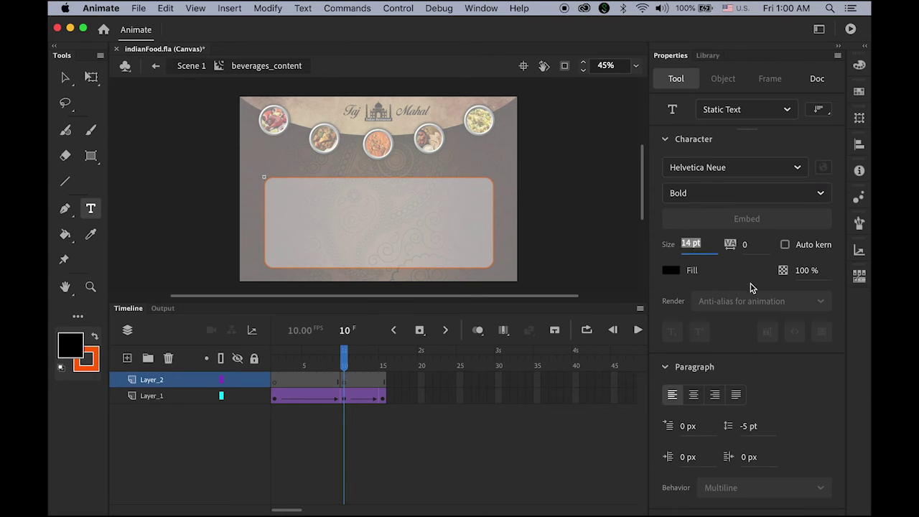
text(30)
click(279, 194)
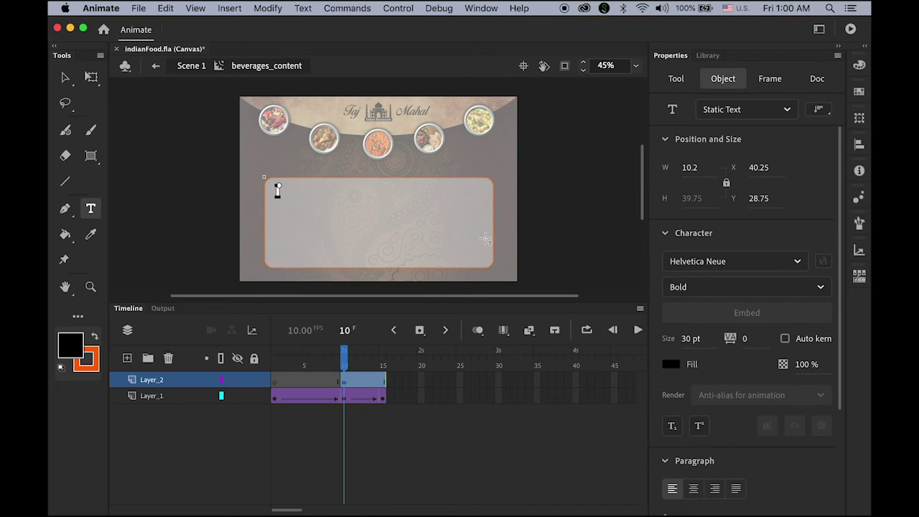
text(Bevera)
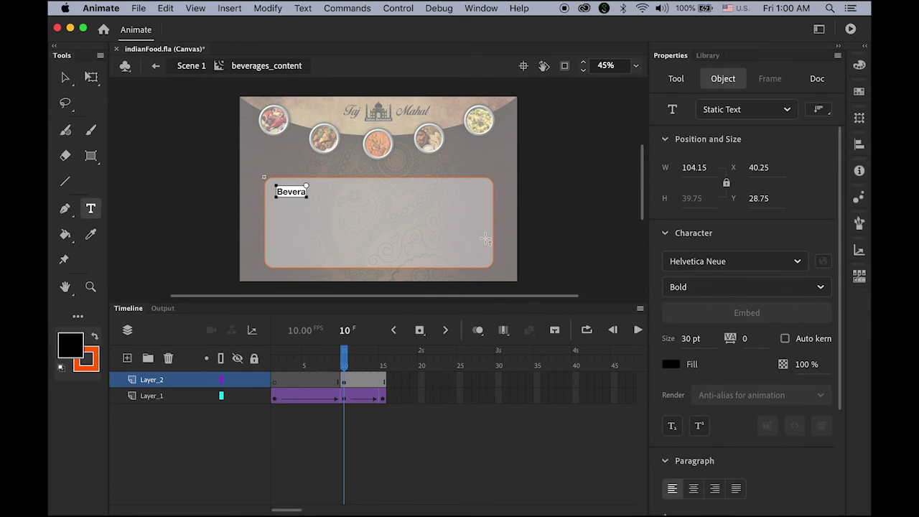
text(ges)
Nudge the Beverages title left to about X 36
click(65, 77)
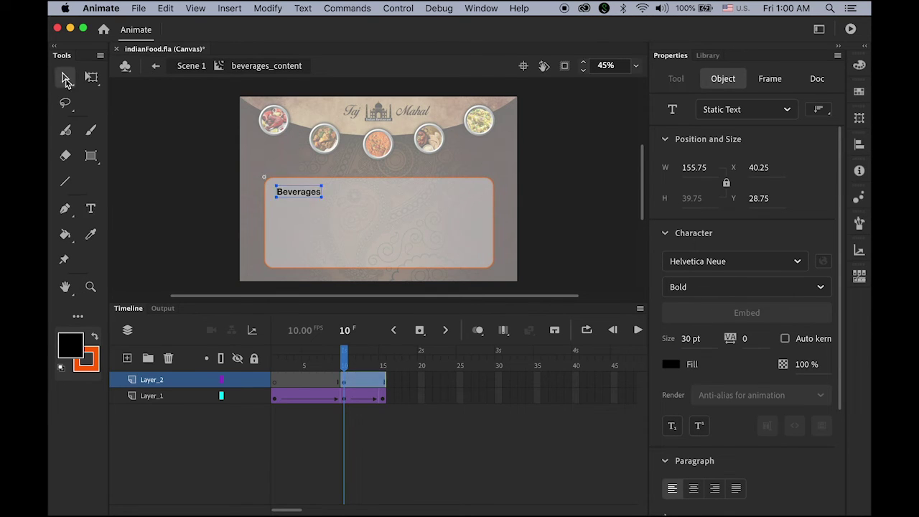
key(Left)
key(Left)
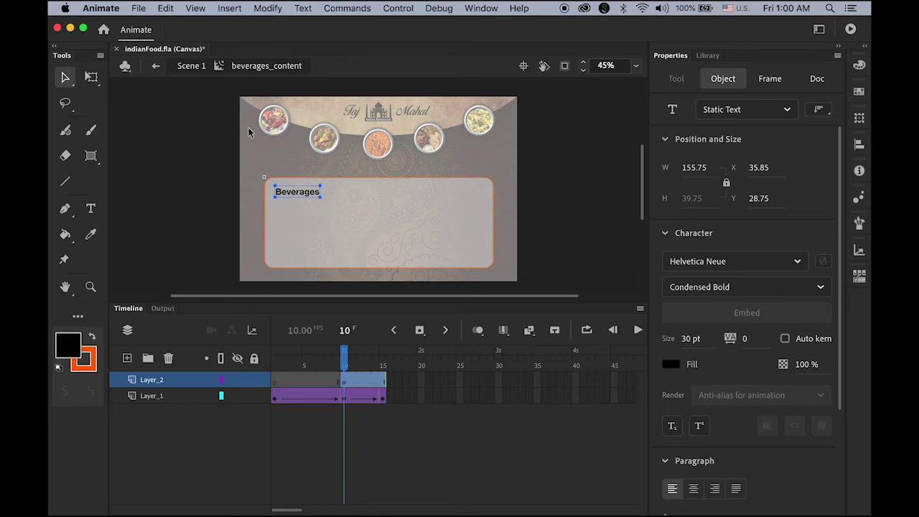
Import the image beverages.jpg into the document's library
click(139, 8)
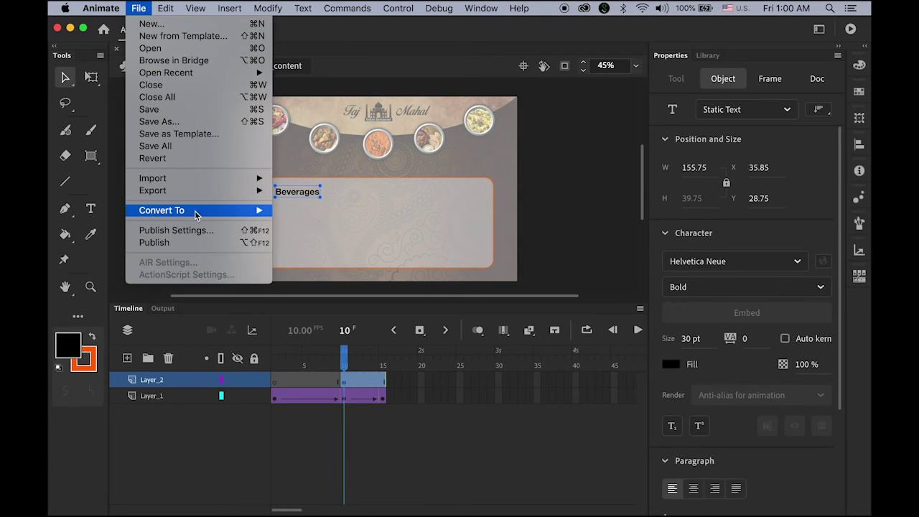
mouse_move(192, 178)
click(328, 191)
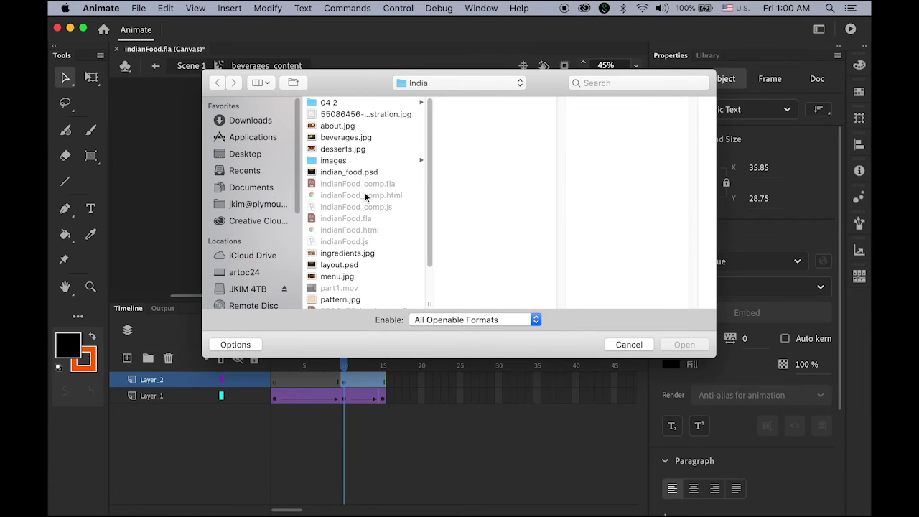
click(336, 138)
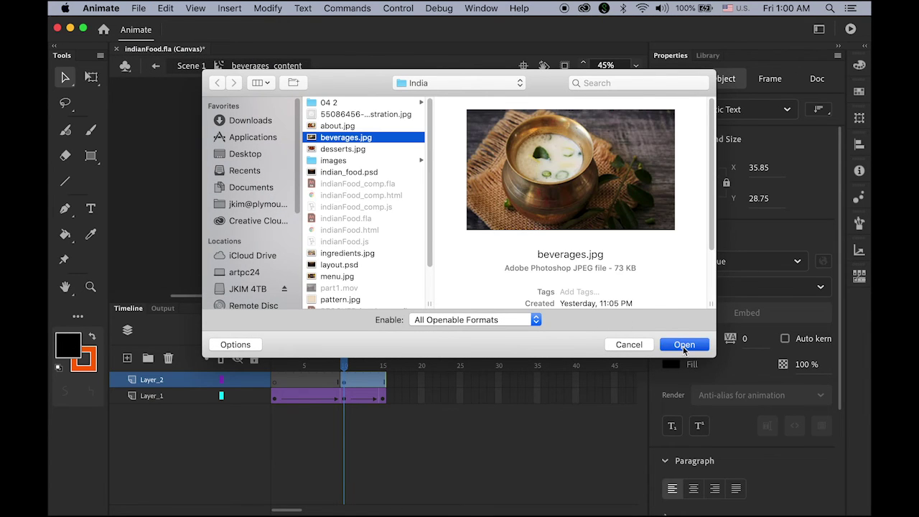
click(684, 345)
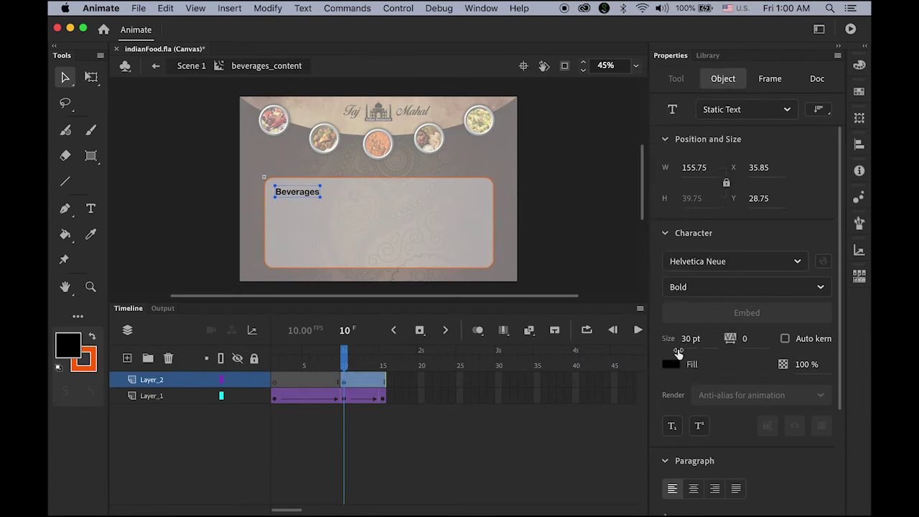
Place beverages.jpg from the library inside the panel, left-aligned under the Beverages title, and nudge it up slightly
click(709, 55)
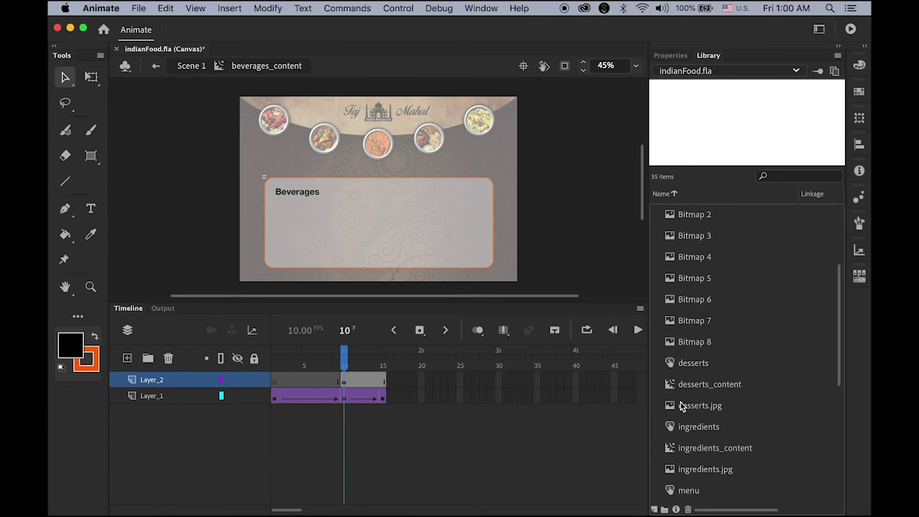
scroll(773, 335, up, 3)
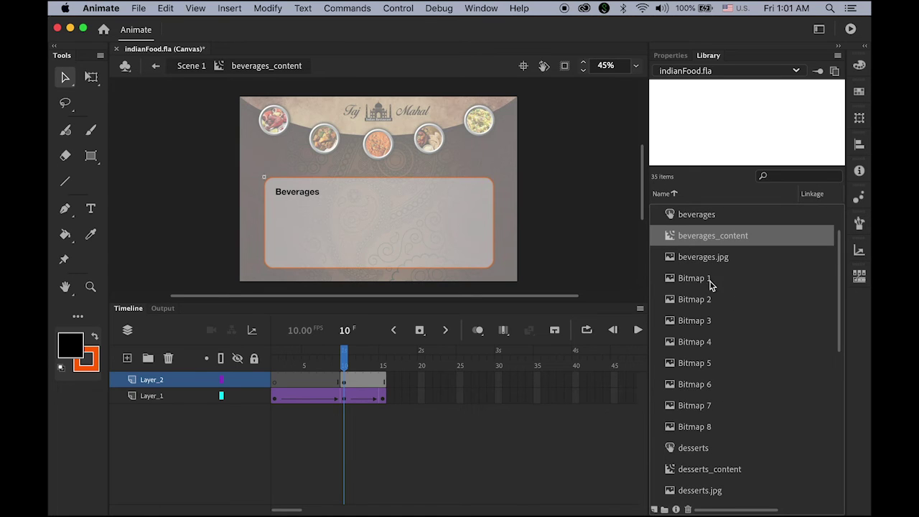
click(700, 261)
drag(674, 256, 342, 228)
key(Up)
key(Up)
key(Up)
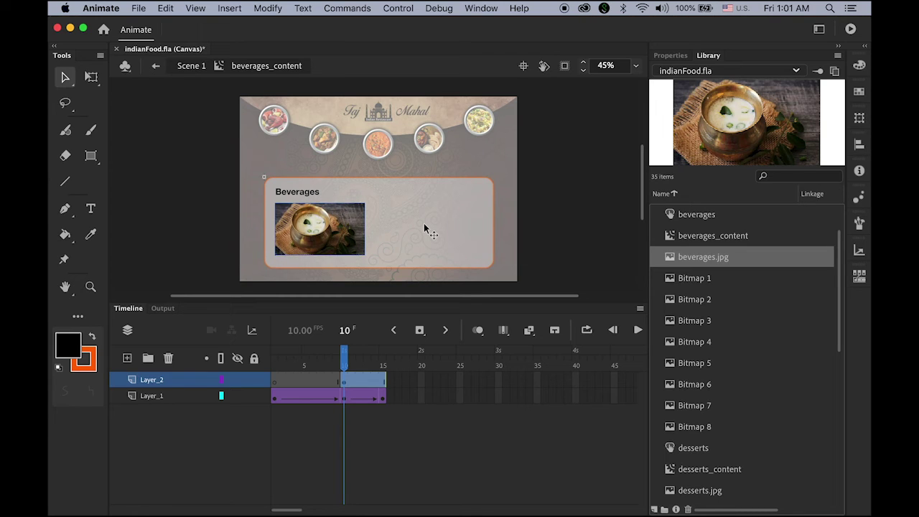
Add a Lorem ipsum paragraph in Helvetica Neue Regular, 14 pt, about 395 px wide, to the right of the beverages image
click(91, 209)
click(678, 57)
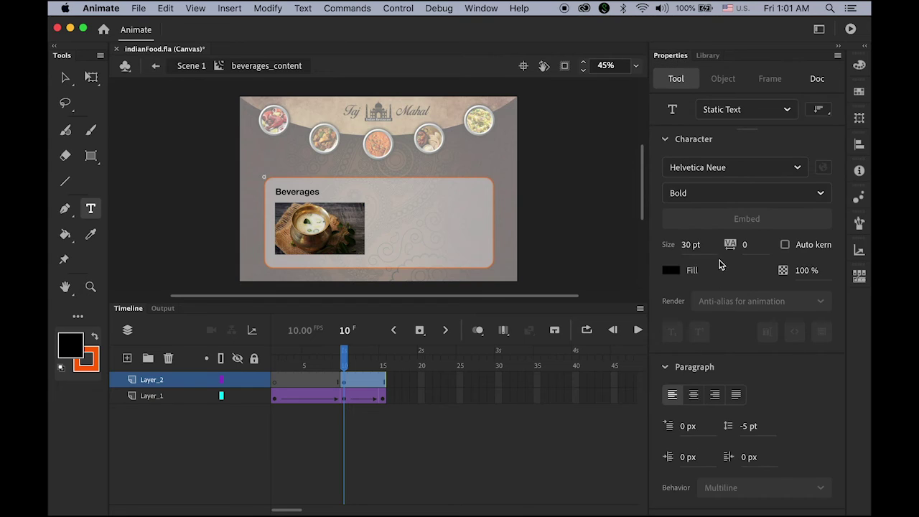
click(821, 195)
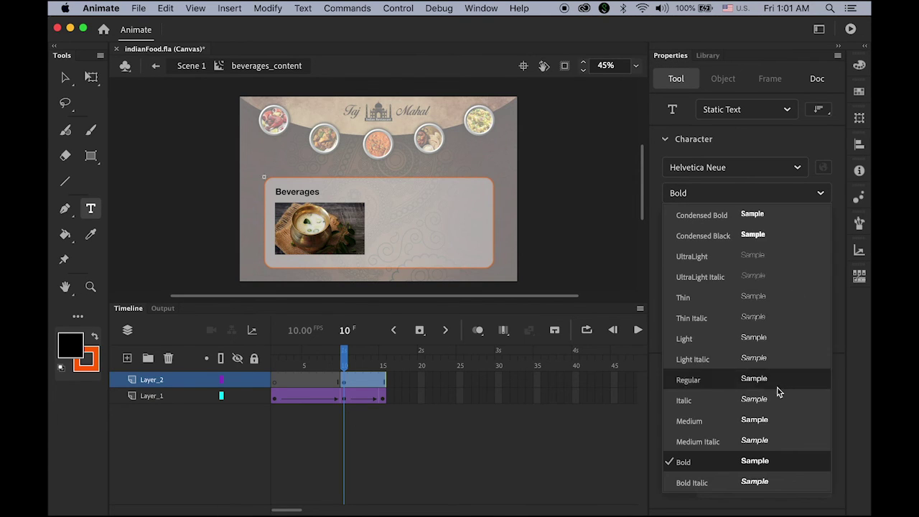
click(766, 386)
click(691, 248)
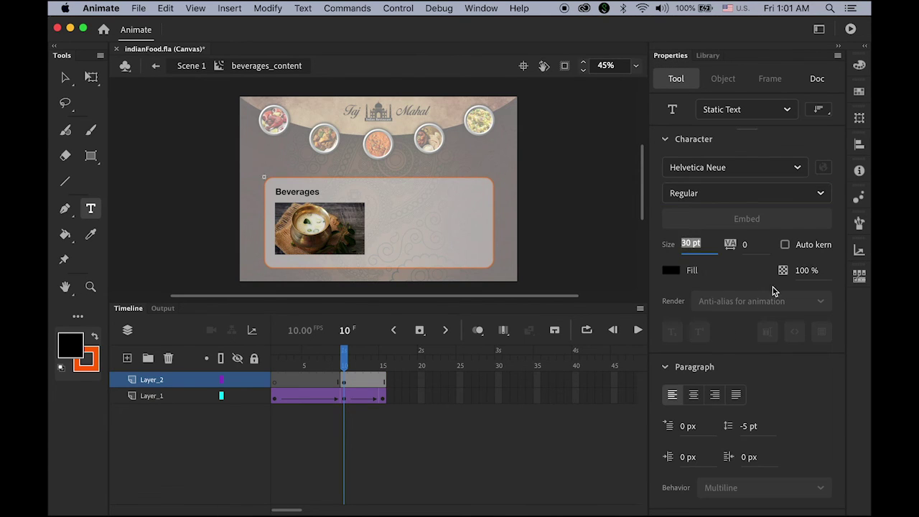
text(14)
drag(371, 209, 487, 233)
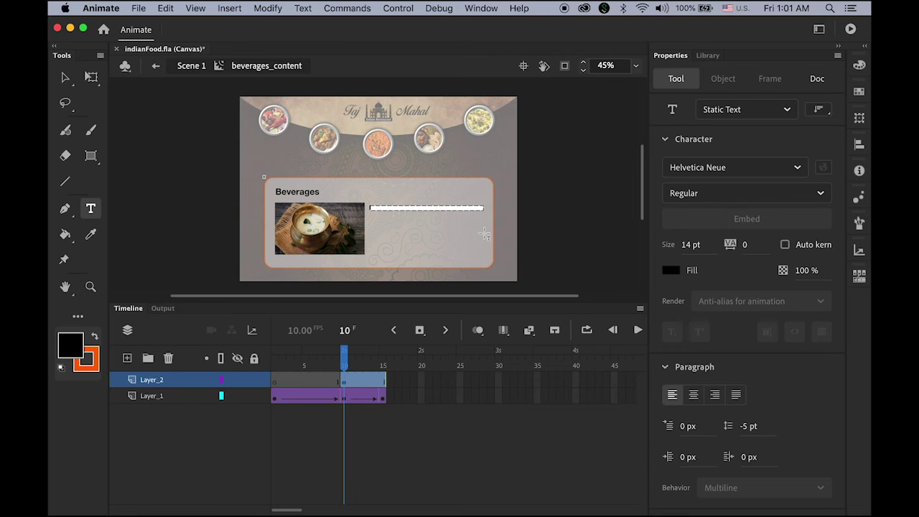
text(Lorem ipsum dolor sit amet, consectetur adipiscing elit, sed do eiusmod tempor incididunt ut labore et dolore magna aliqua. Ut enim ad minim veniam, quis nostrud exercitation ullamco laboris nisi ut aliquip ex ea commodo consequat. Duis aute irure dolor in reprehenderit in voluptate velit esse cillum dolore eu fugiat nulla pariatur. Excepteur sint occaecat cupidatat non proident, sunt in culpa qui officia deserunt mollit anim id est laborum.)
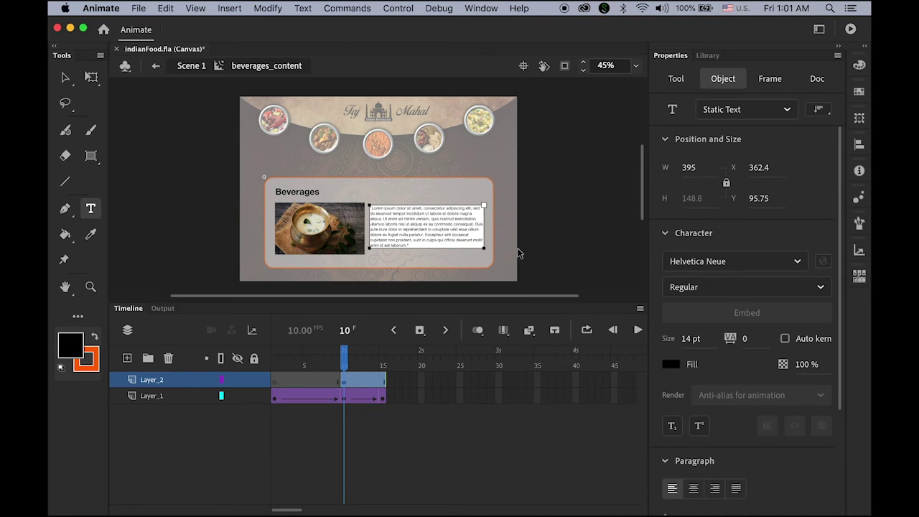
Nudge the Lorem ipsum paragraph up to about Y 87, level with the top of the beverages image
click(69, 78)
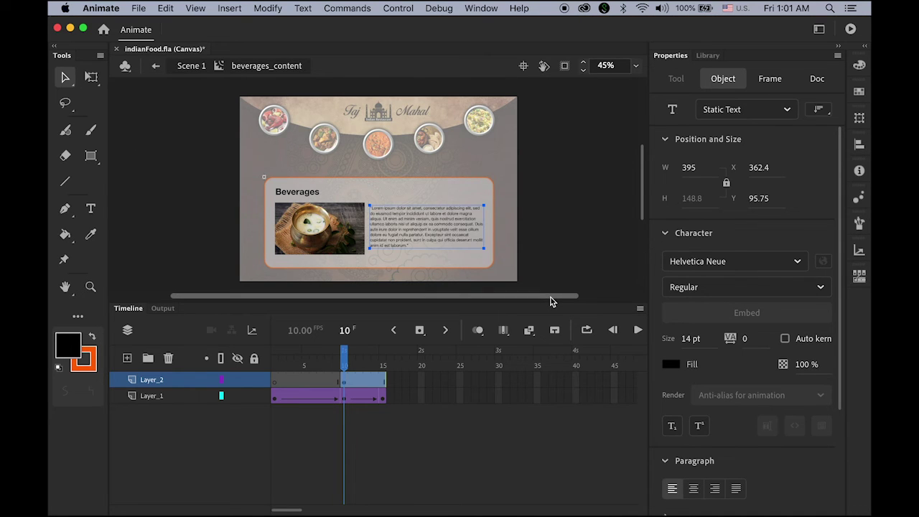
key(Up)
key(Up)
key(Up)
key(Up)
key(Up)
key(Up)
key(Up)
key(Up)
key(Up)
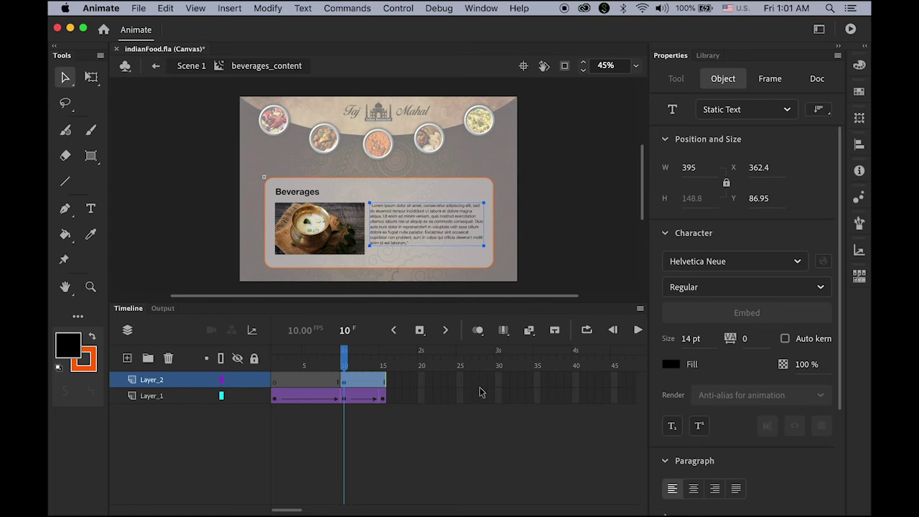
Create a classic tween on Layer_2 from frame 10 and insert a keyframe at its frame 15
click(345, 382)
click(229, 8)
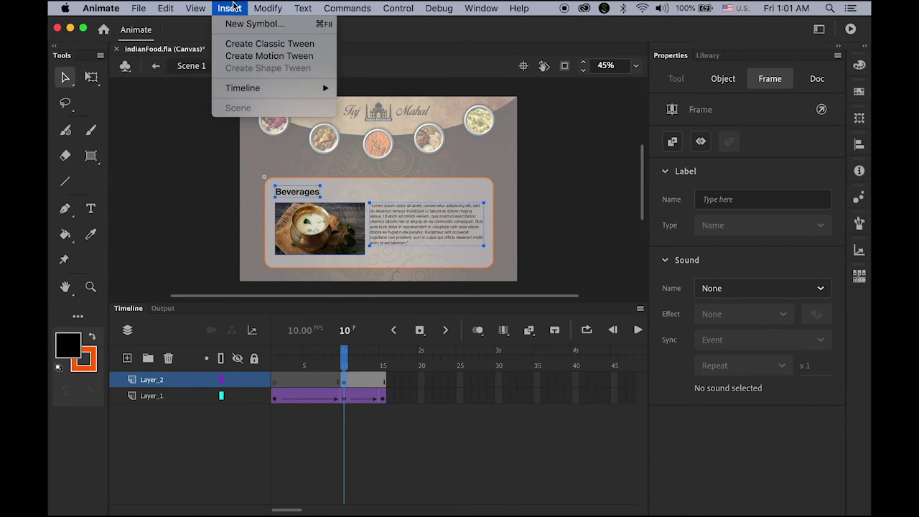
click(253, 46)
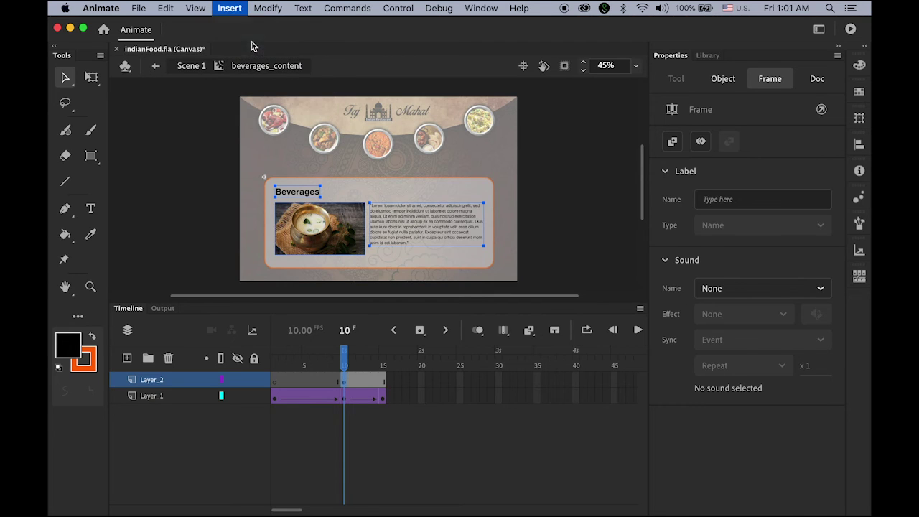
drag(346, 353, 386, 359)
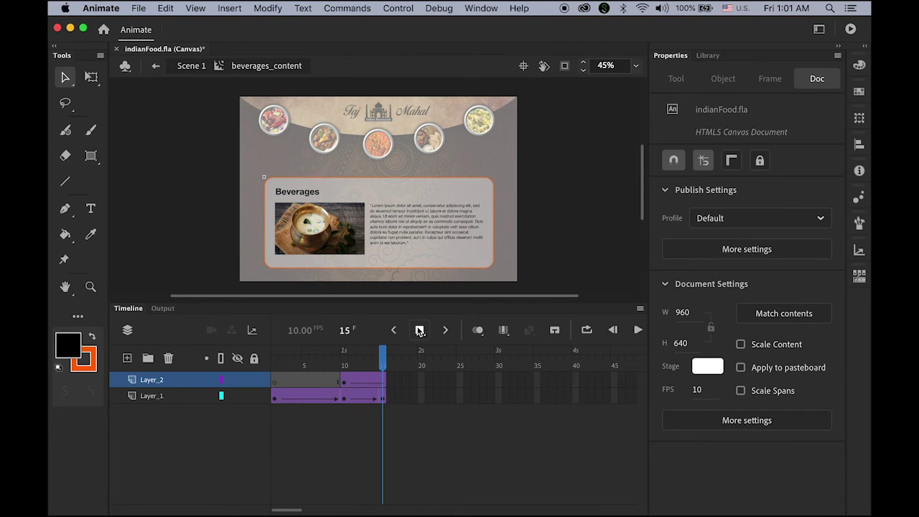
Set the Alpha of the Beverages content at frame 10 of Layer_2 to 0%
click(348, 368)
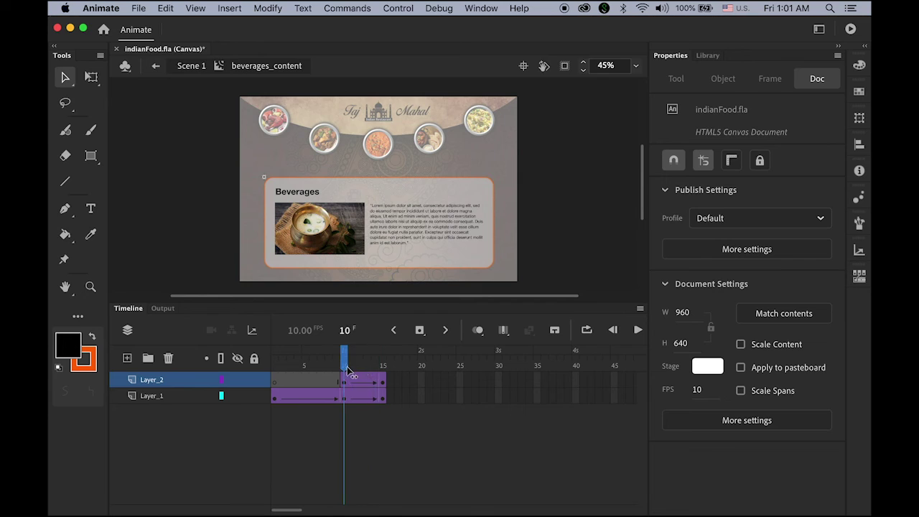
click(346, 389)
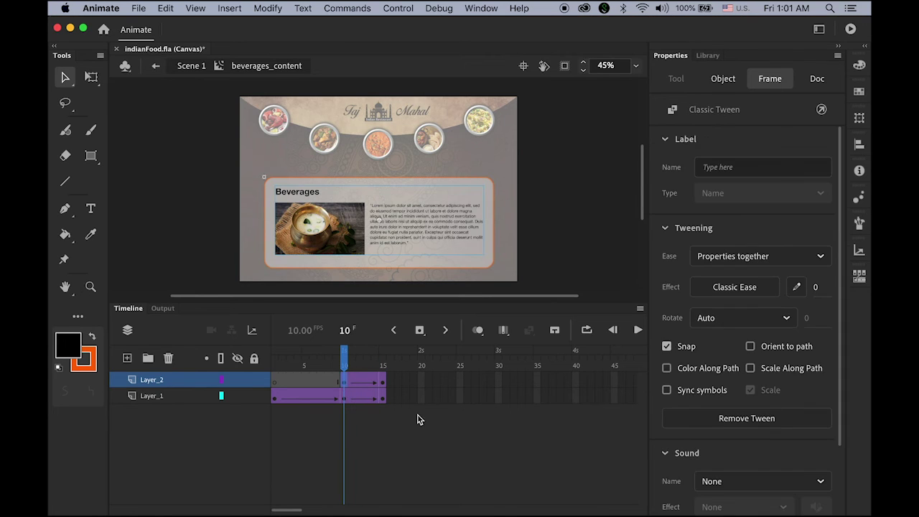
click(336, 234)
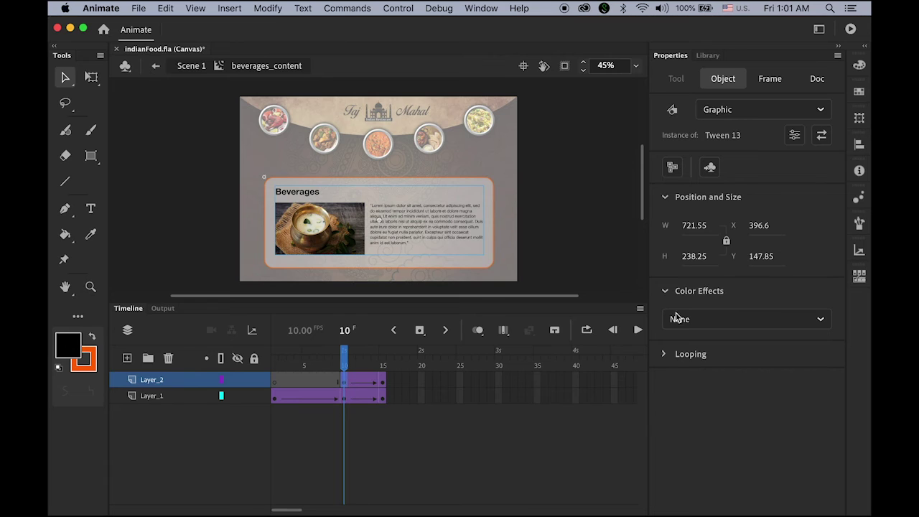
click(745, 328)
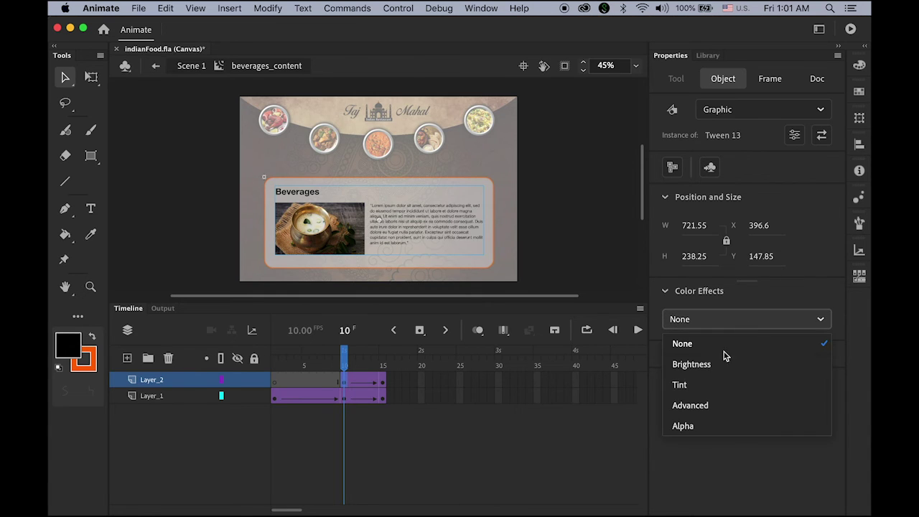
click(704, 428)
drag(731, 358, 665, 356)
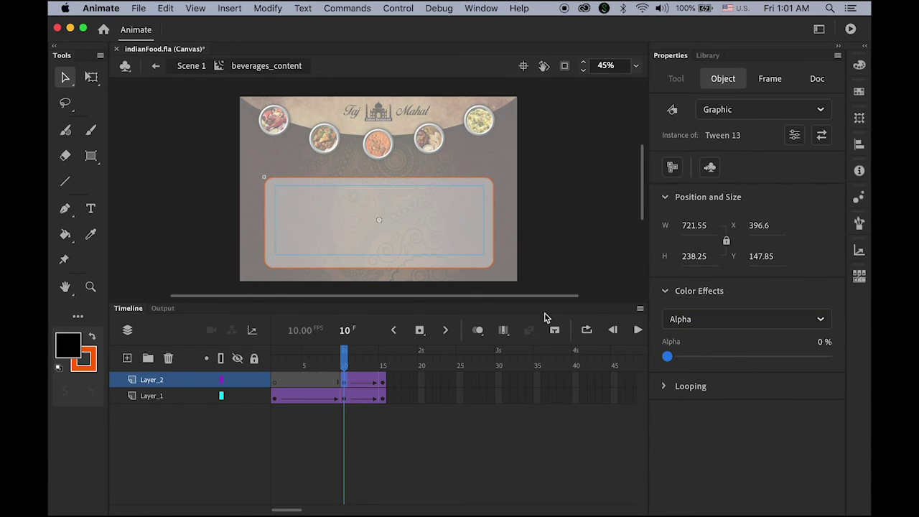
Preview the panel expanding and its content fading in from frame 1 to frame 15
click(383, 380)
key(comma)
key(comma)
key(comma)
key(period)
key(period)
key(period)
key(Return)
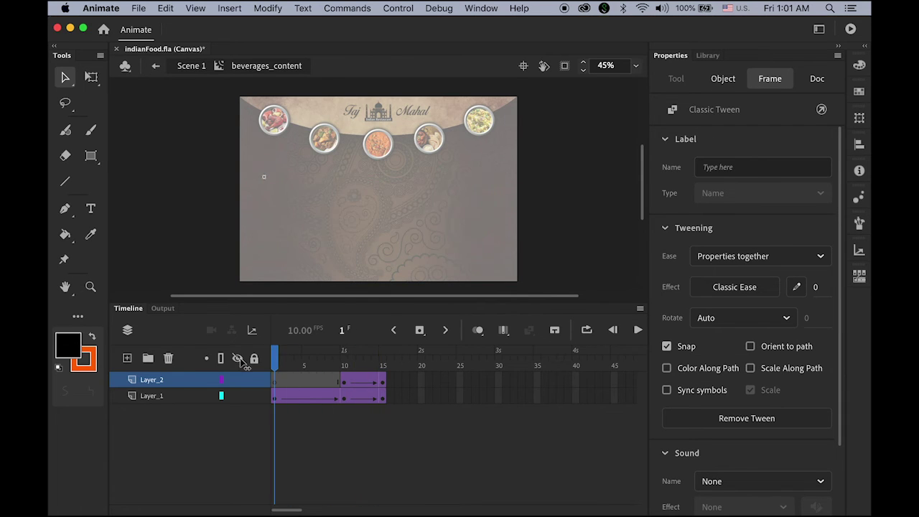
click(436, 415)
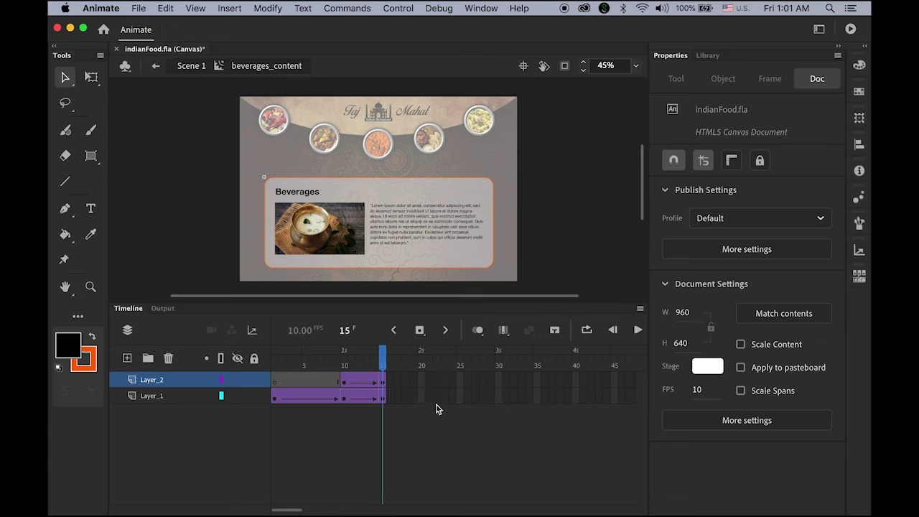
Add the HTML5 Canvas "Stop at this Frame" code snippet at frame 15 of the beverages_content clip
click(482, 8)
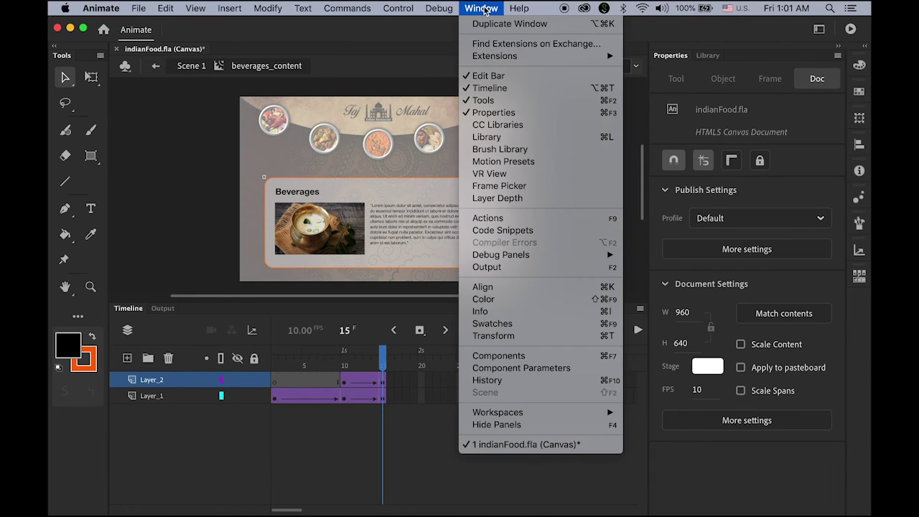
click(502, 231)
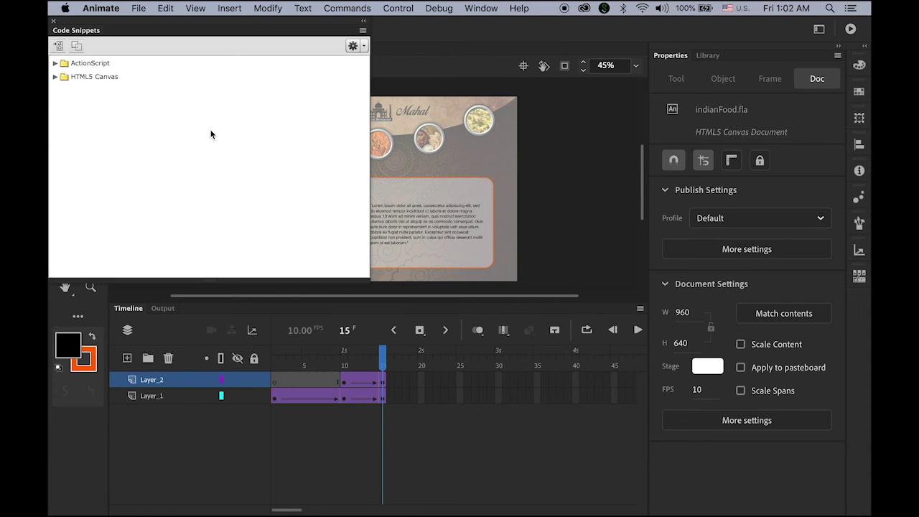
click(55, 76)
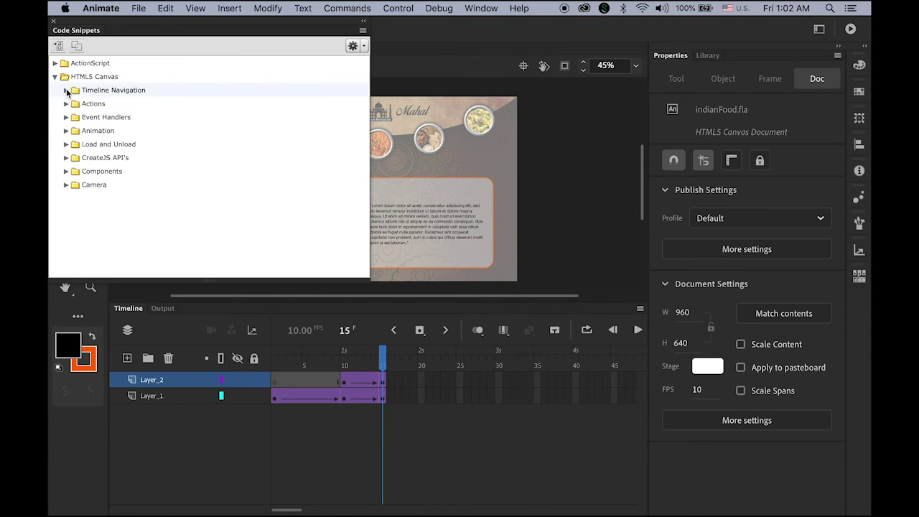
click(66, 90)
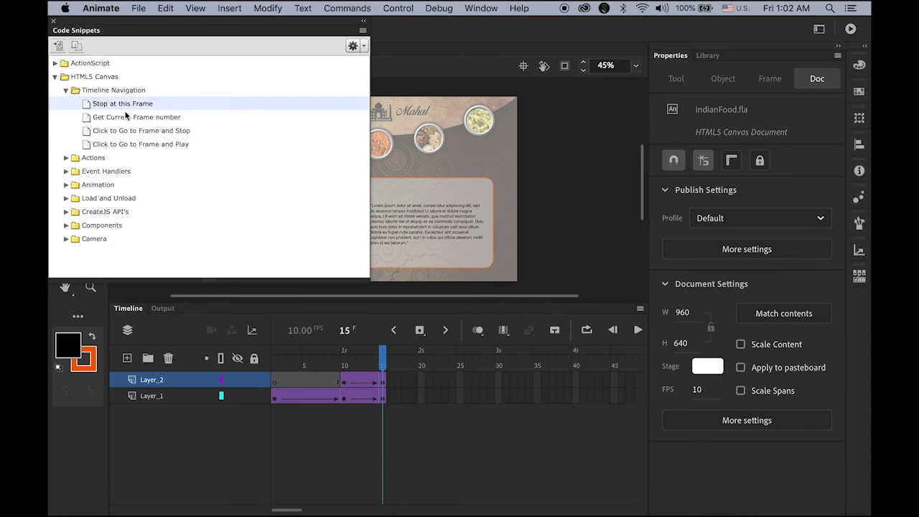
mouse_move(87, 107)
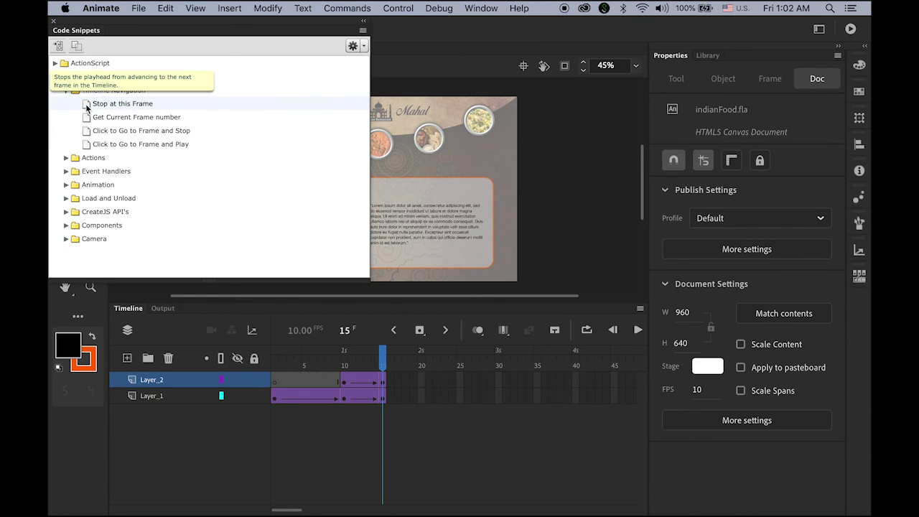
double_click(87, 104)
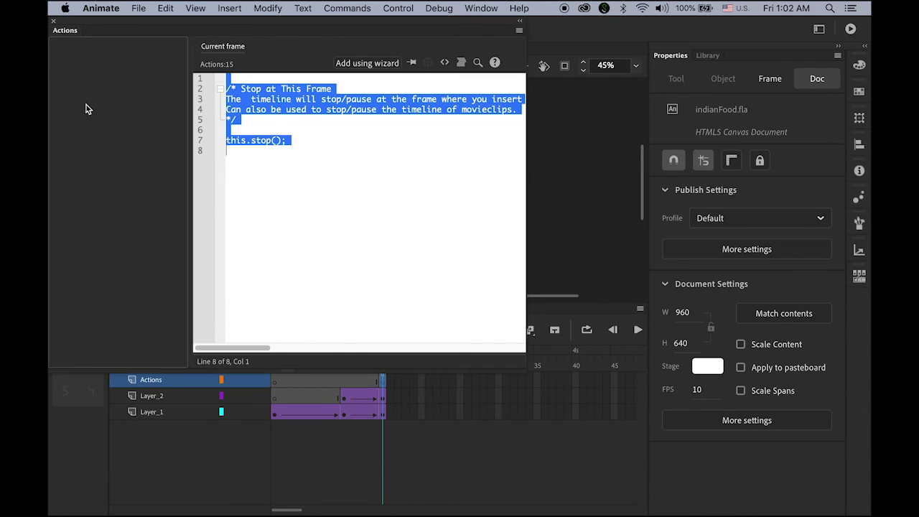
click(52, 23)
click(55, 24)
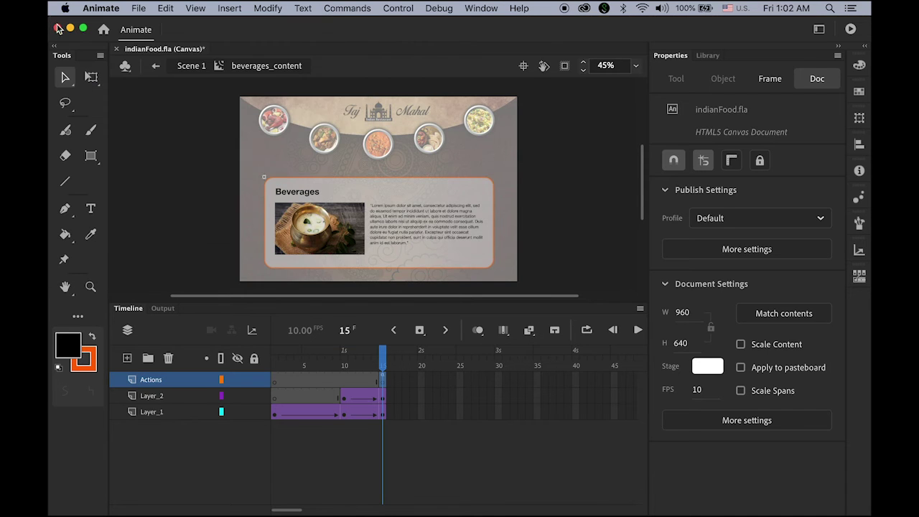
Return to Scene 1, test the movie in the browser, and come back to Animate
click(153, 67)
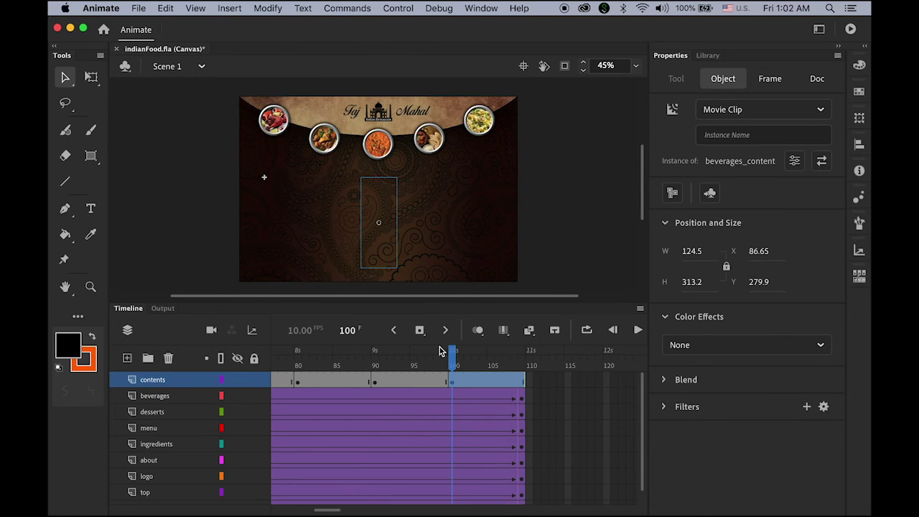
drag(453, 360, 351, 369)
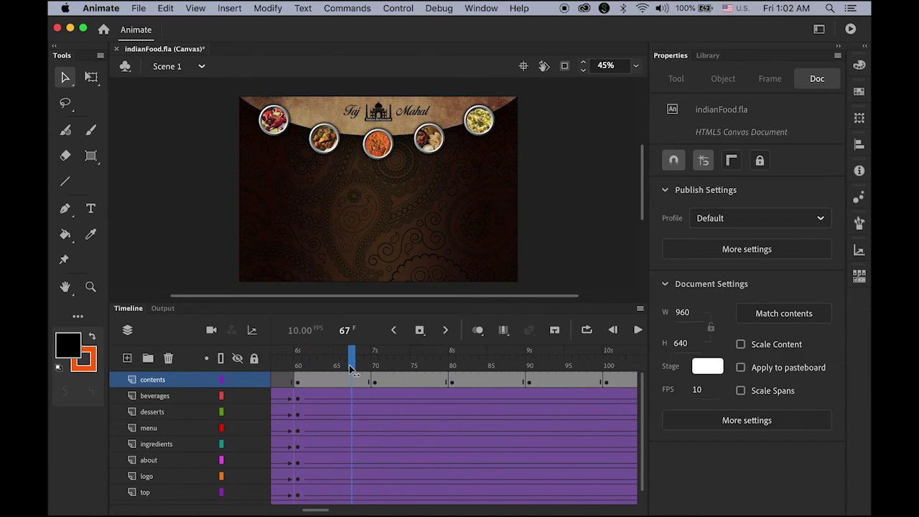
key(super+Return)
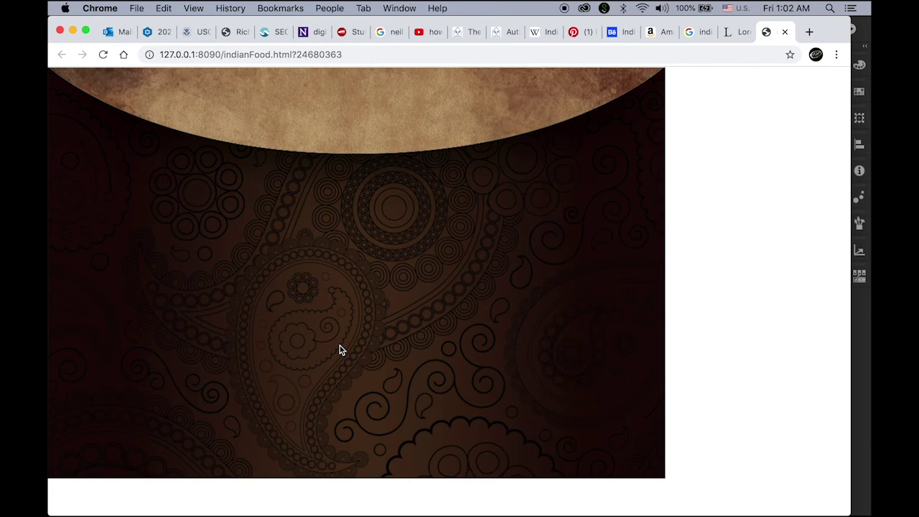
click(785, 31)
key(super+Tab)
Set the document frame rate to 24 FPS, test the movie in the browser, and come back to Animate
click(701, 390)
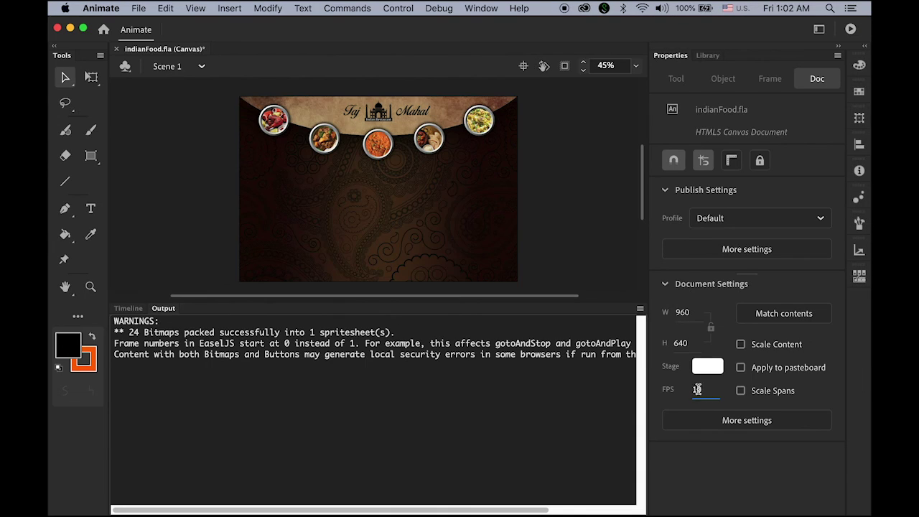
text(24)
key(super+Return)
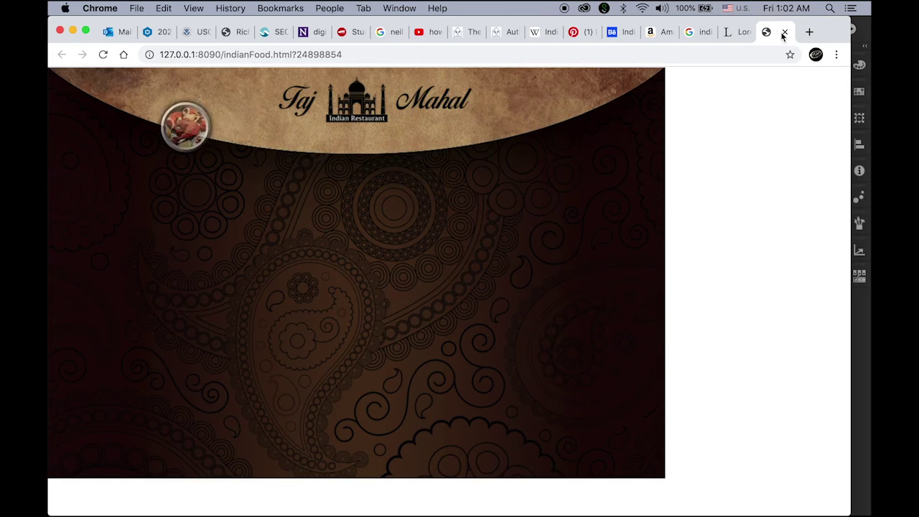
click(785, 32)
click(869, 418)
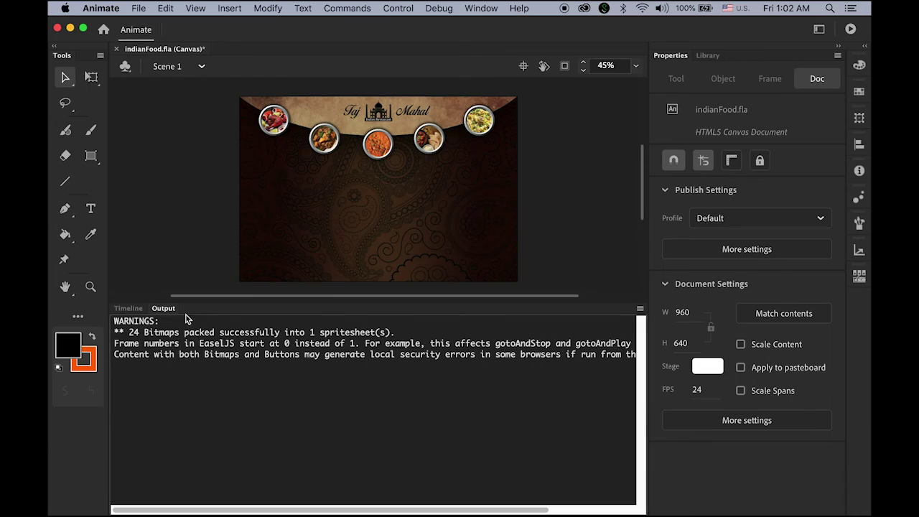
Add the HTML5 Canvas "Stop at this Frame" code snippet at frame 69 of the Scene 1 timeline
click(129, 311)
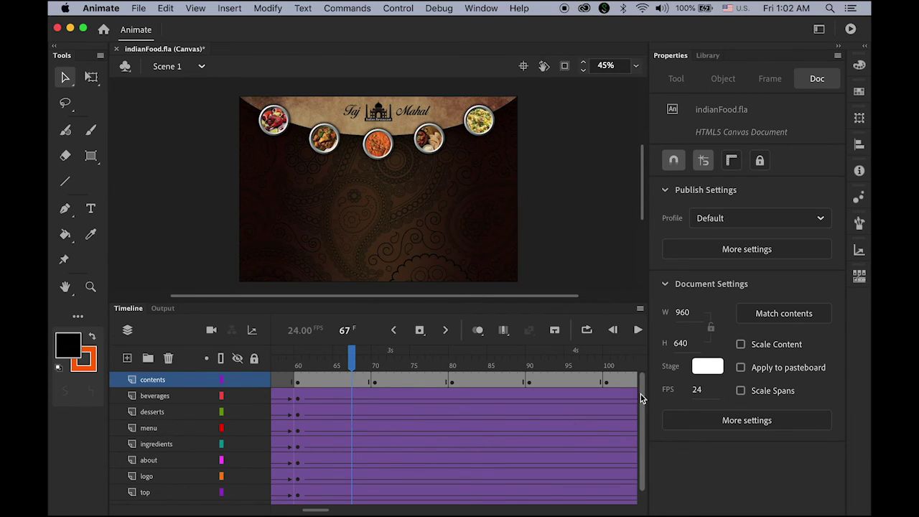
drag(353, 359, 400, 378)
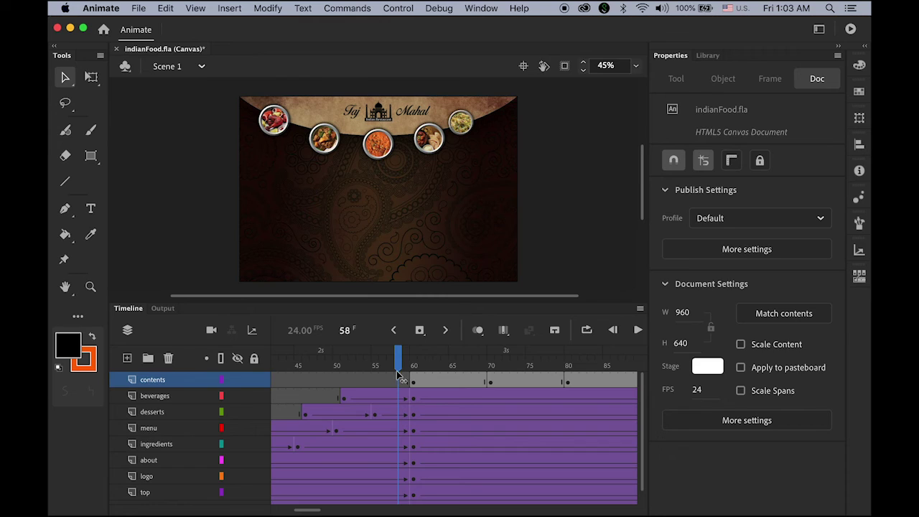
drag(403, 377, 413, 376)
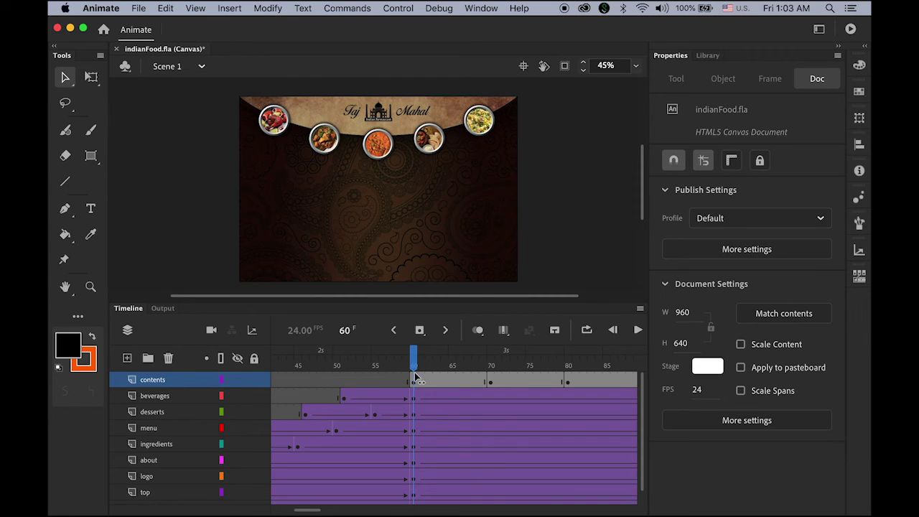
drag(415, 376, 480, 381)
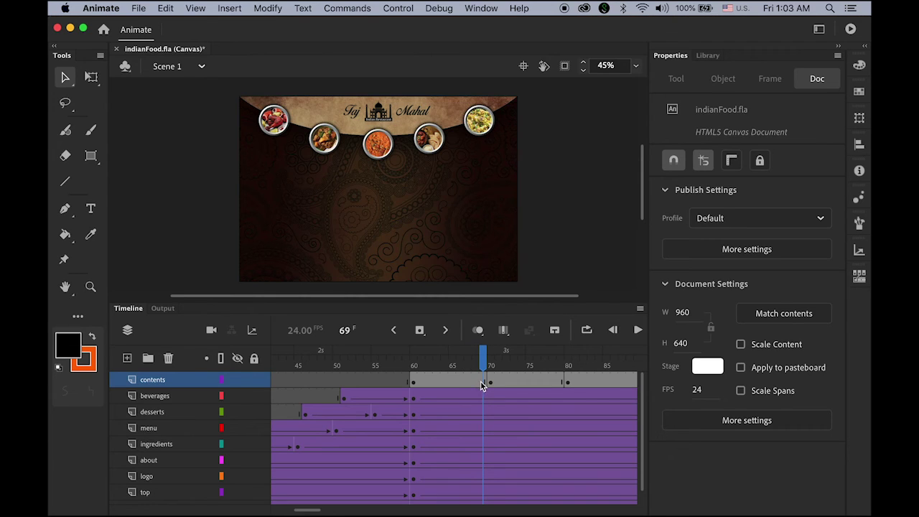
key(F6)
mouse_move(483, 381)
mouse_down()
mouse_move(471, 369)
mouse_move(483, 369)
mouse_up()
click(486, 9)
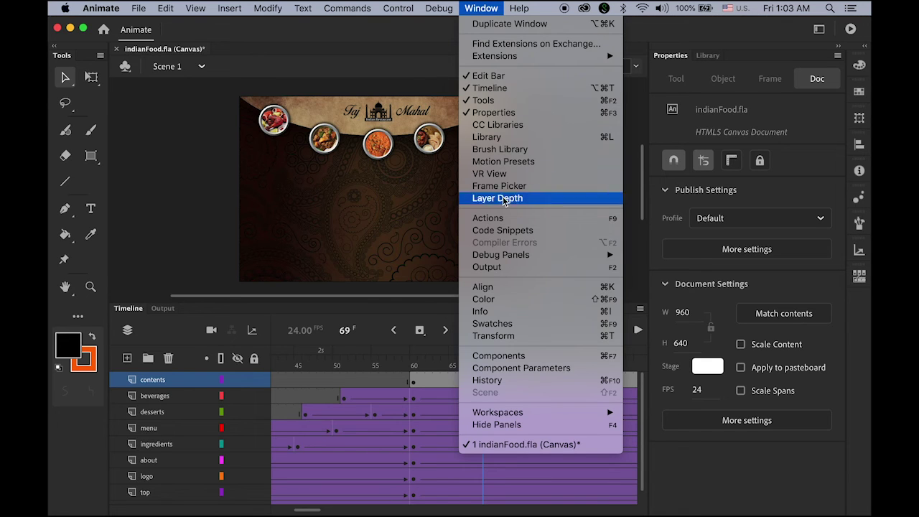
click(506, 230)
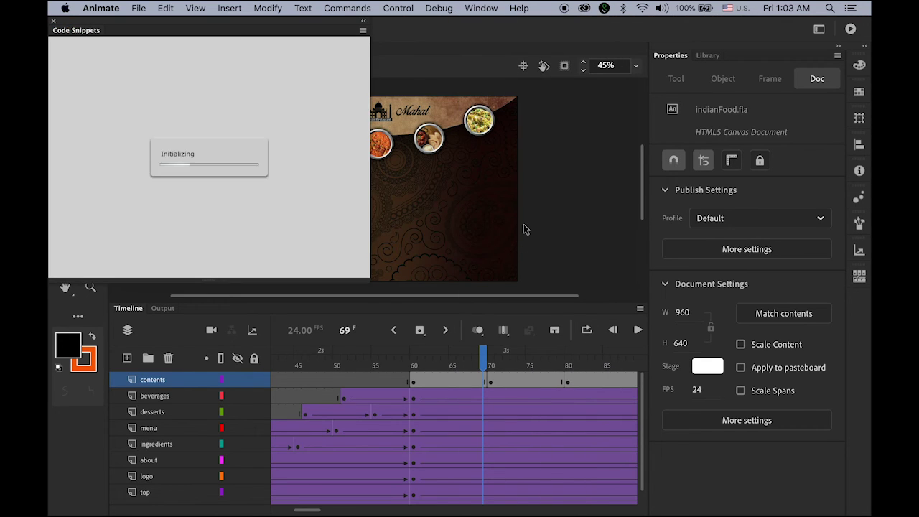
click(55, 77)
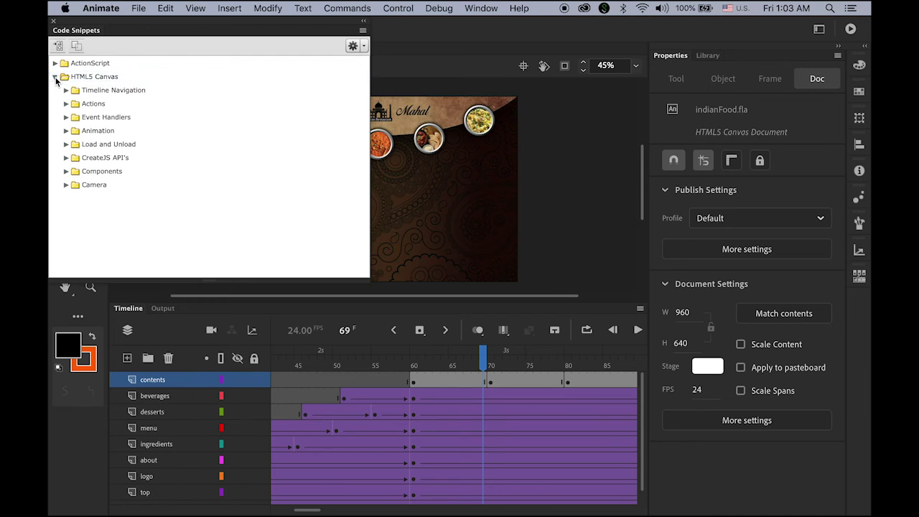
click(65, 90)
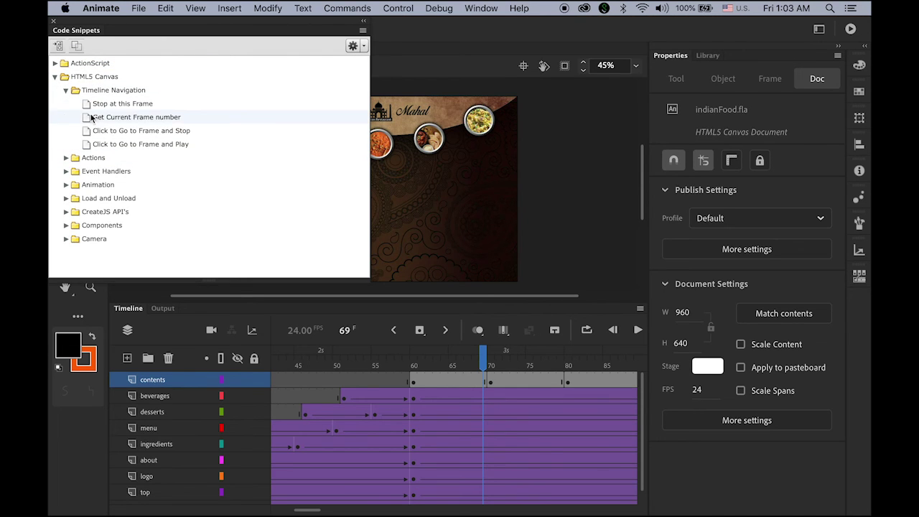
mouse_move(86, 105)
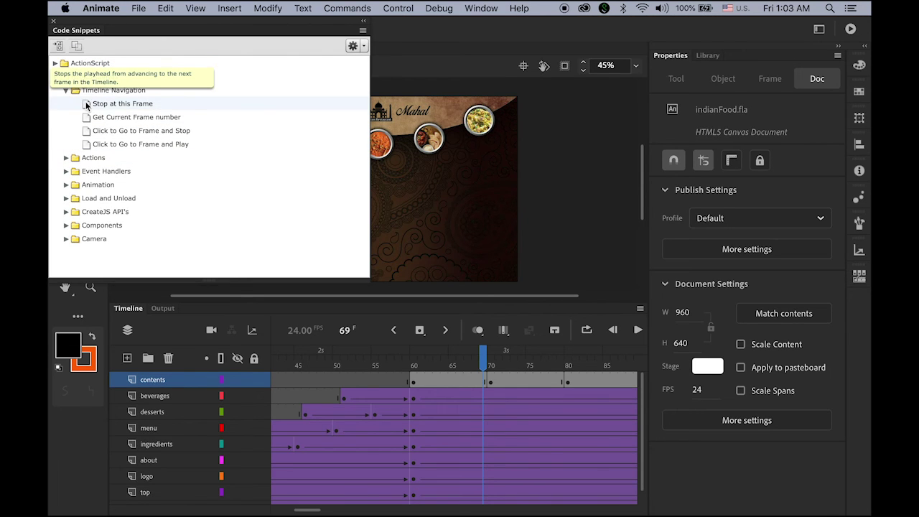
double_click(87, 105)
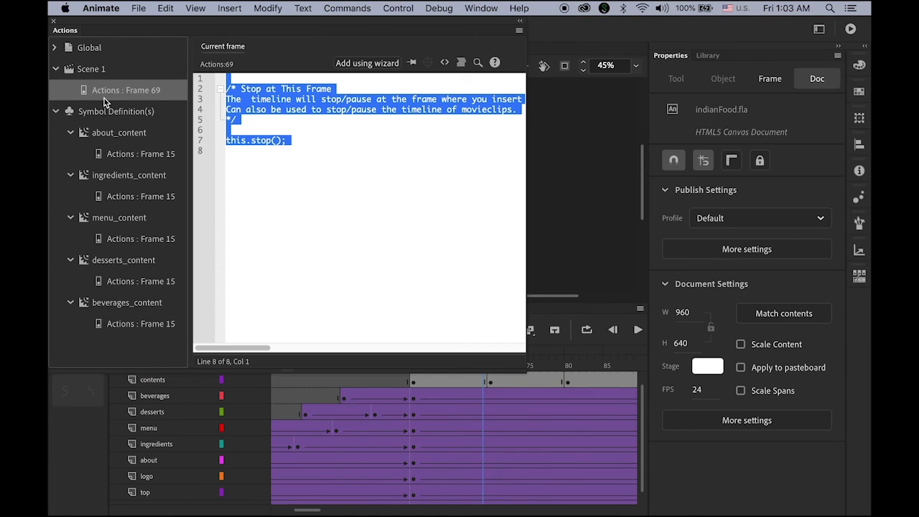
click(53, 22)
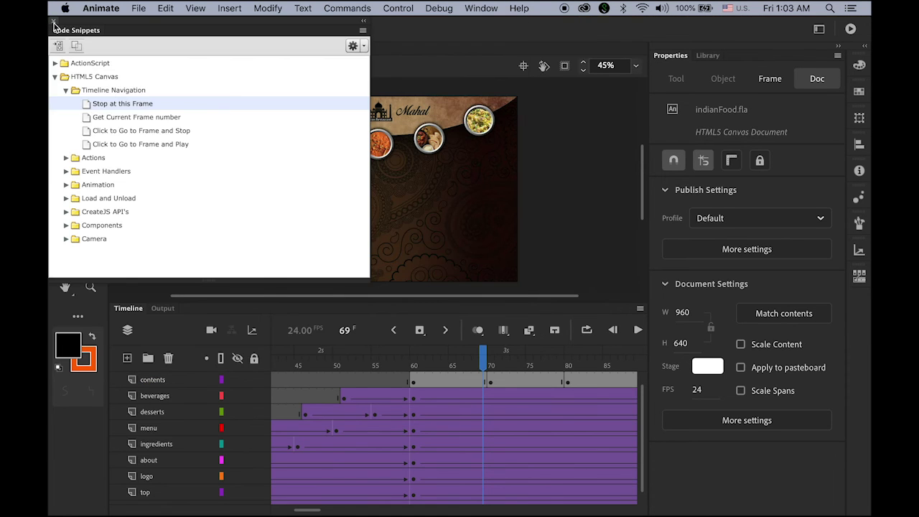
click(54, 23)
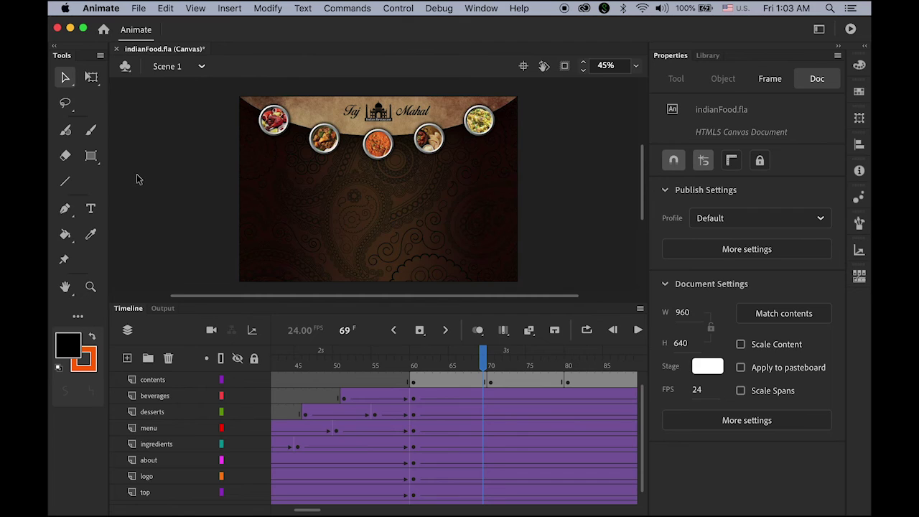
Test the movie in the browser up to the About section, and return to the upper layers of the Scene 1 timeline
key(super+Return)
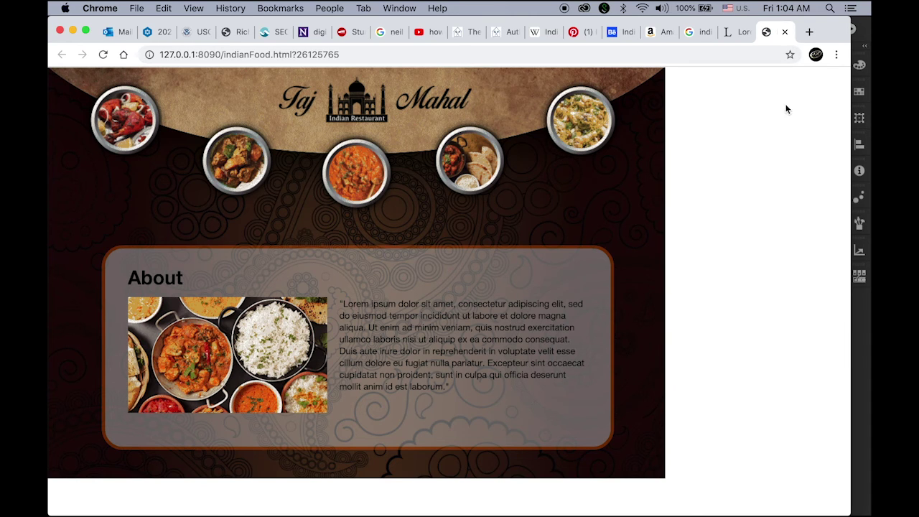
click(865, 345)
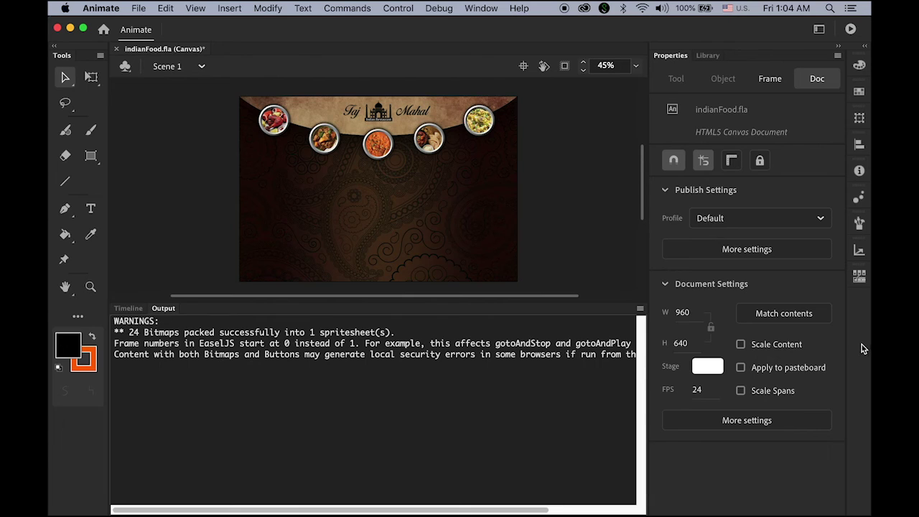
click(129, 308)
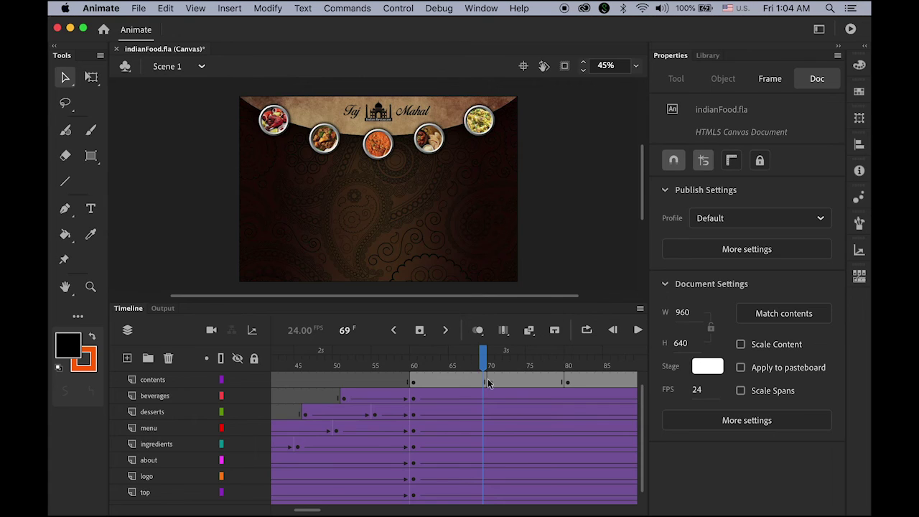
drag(644, 395, 644, 369)
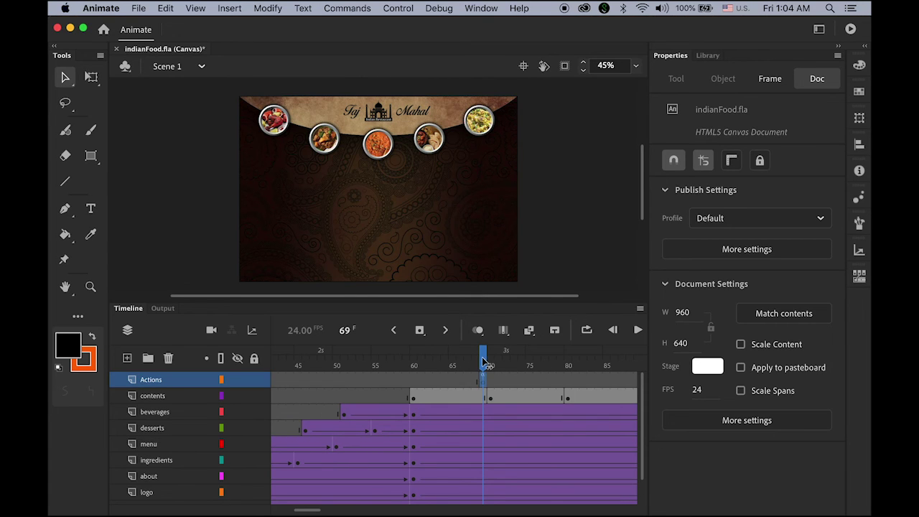
Add the HTML5 Canvas "Stop at this Frame" code snippet at frame 79 of the Scene 1 timeline
drag(483, 361, 562, 368)
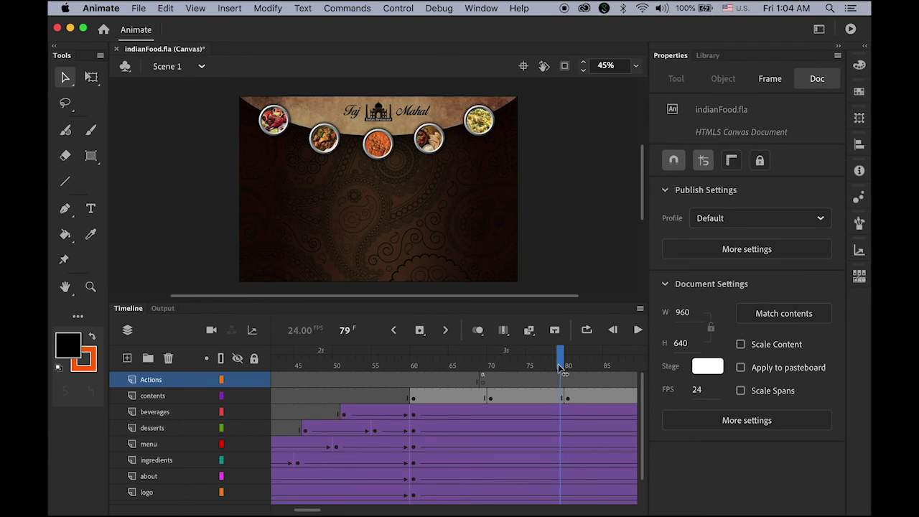
key(F6)
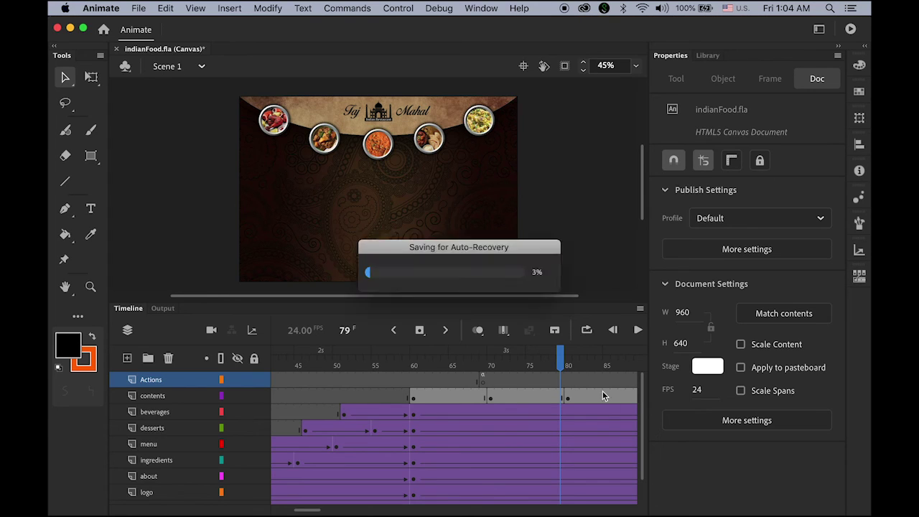
key(shift+F6)
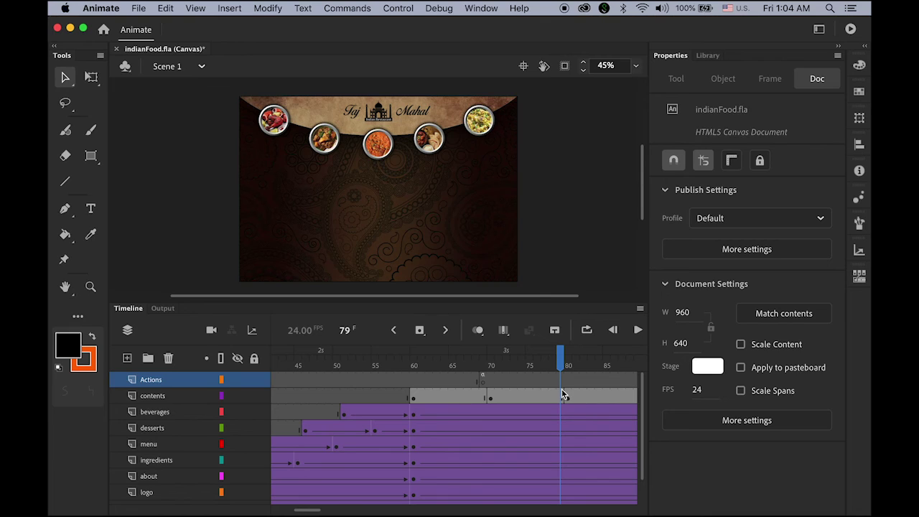
mouse_move(562, 370)
mouse_down()
mouse_move(507, 369)
mouse_move(563, 372)
mouse_up()
click(483, 8)
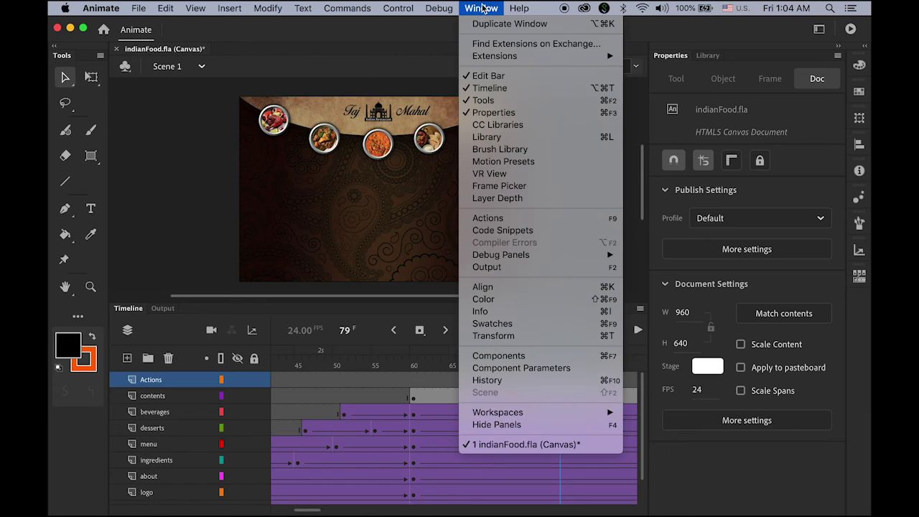
click(547, 229)
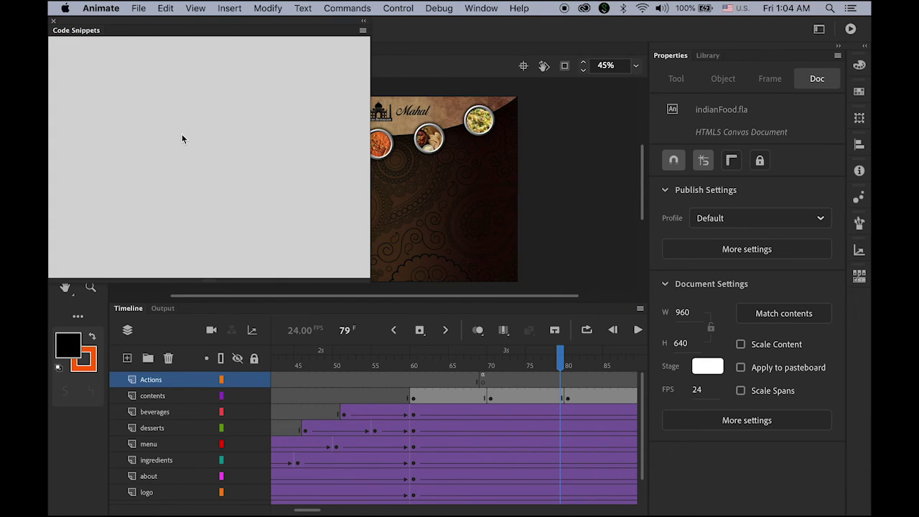
click(56, 77)
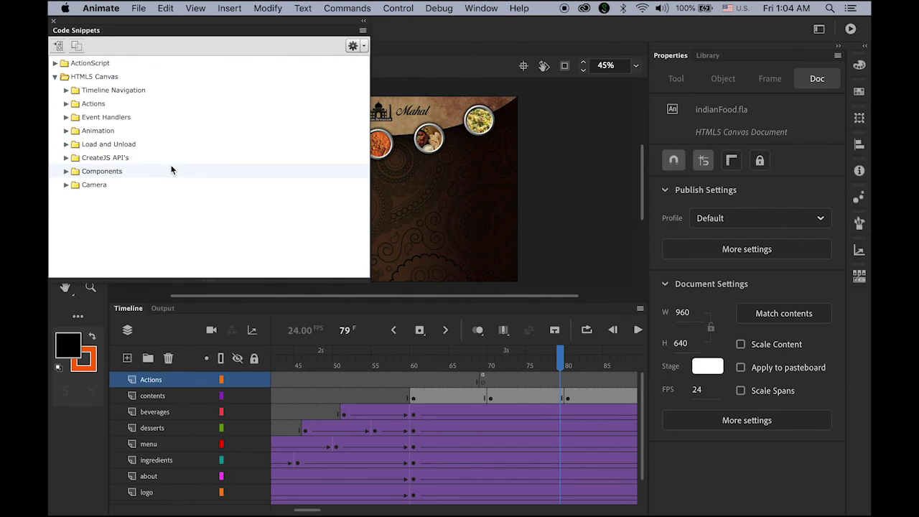
click(65, 90)
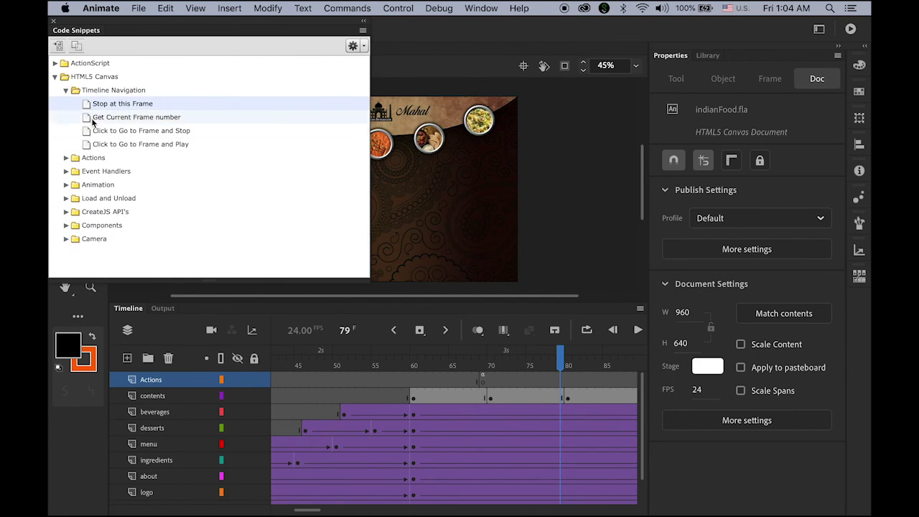
double_click(84, 106)
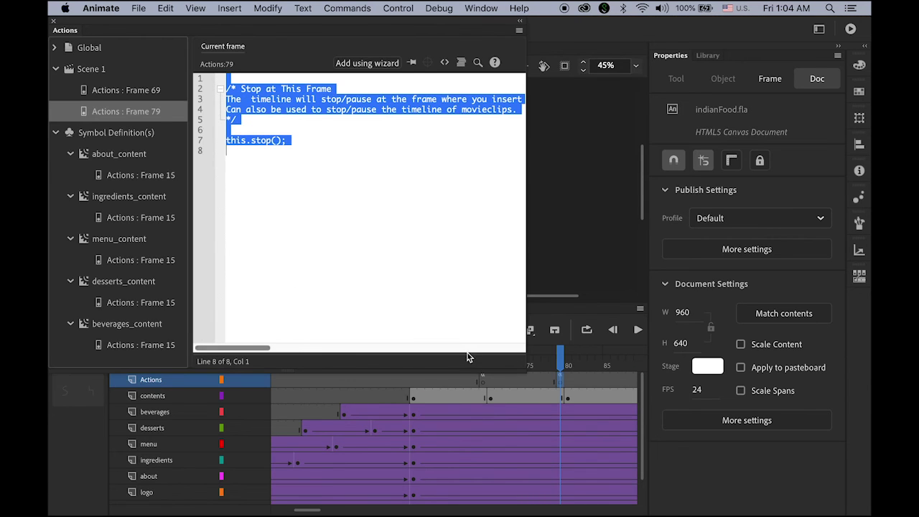
click(54, 24)
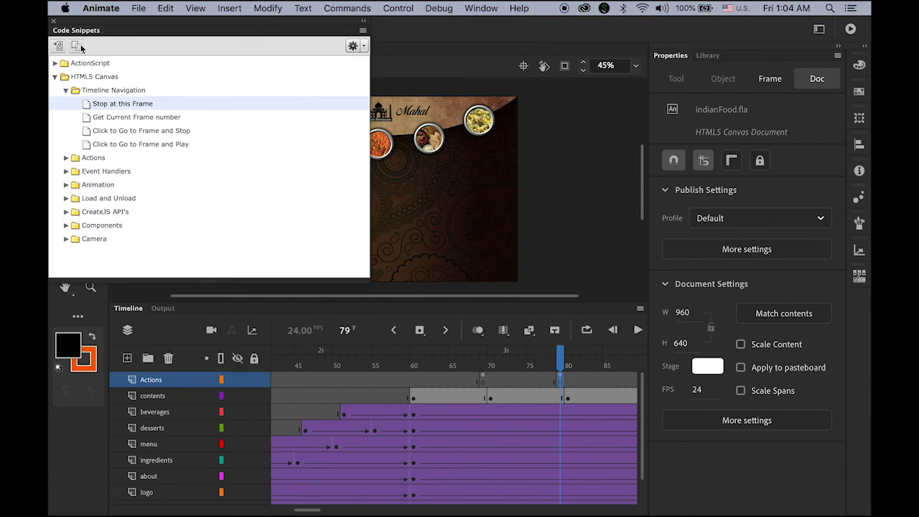
click(54, 24)
Add the HTML5 Canvas "Stop at this Frame" code snippet at frame 89 of the Scene 1 timeline
drag(317, 512, 327, 513)
drag(417, 364, 494, 374)
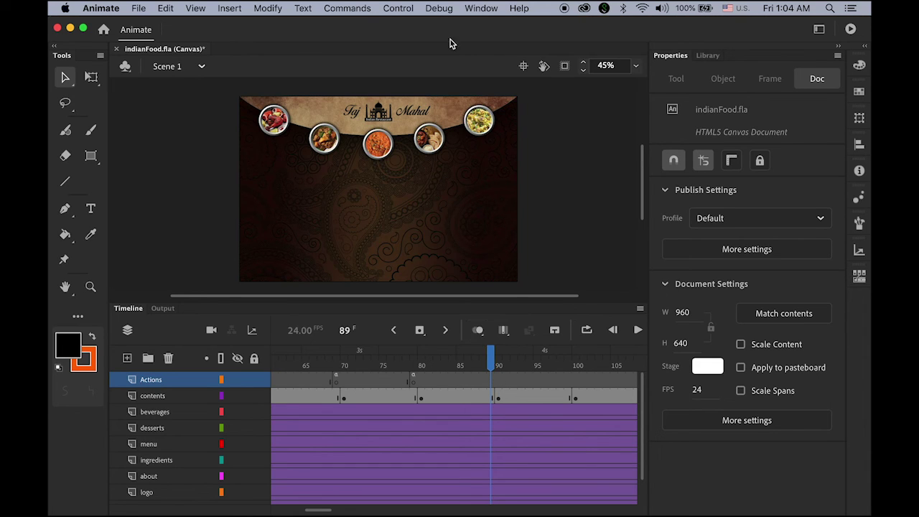
click(487, 9)
mouse_move(553, 255)
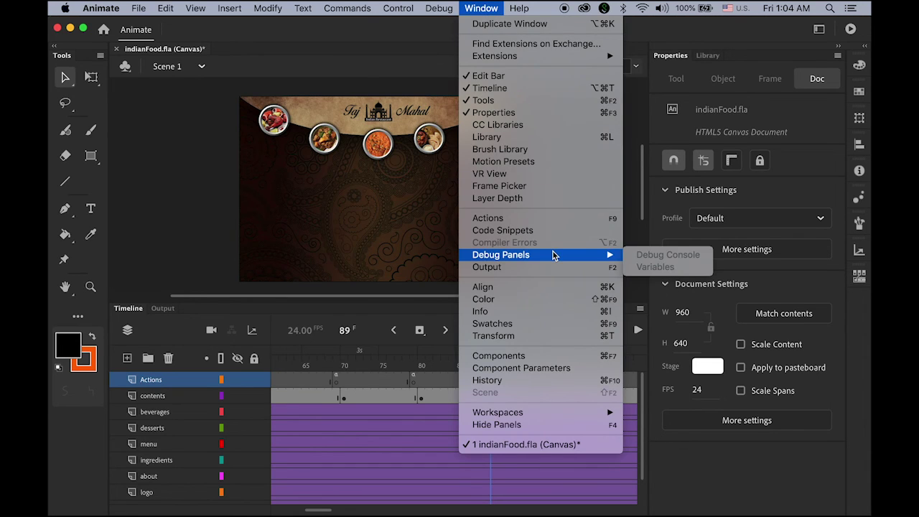
click(548, 230)
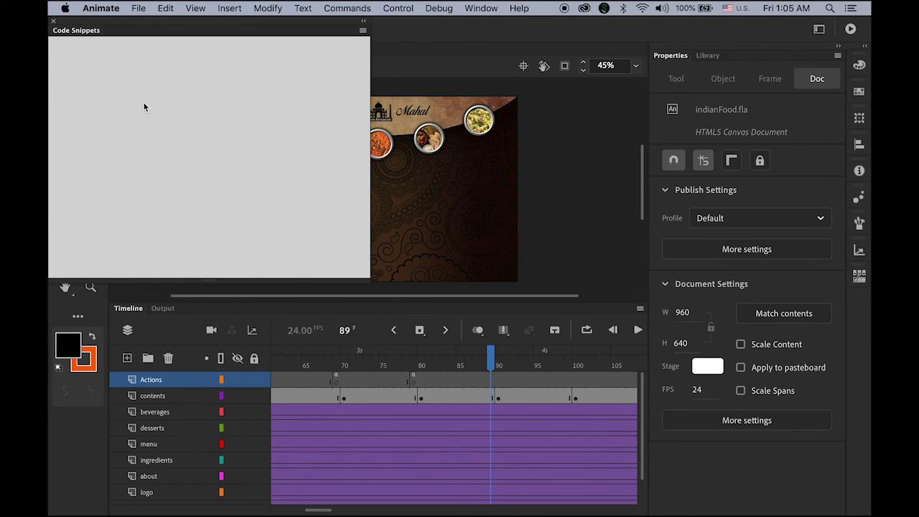
click(57, 77)
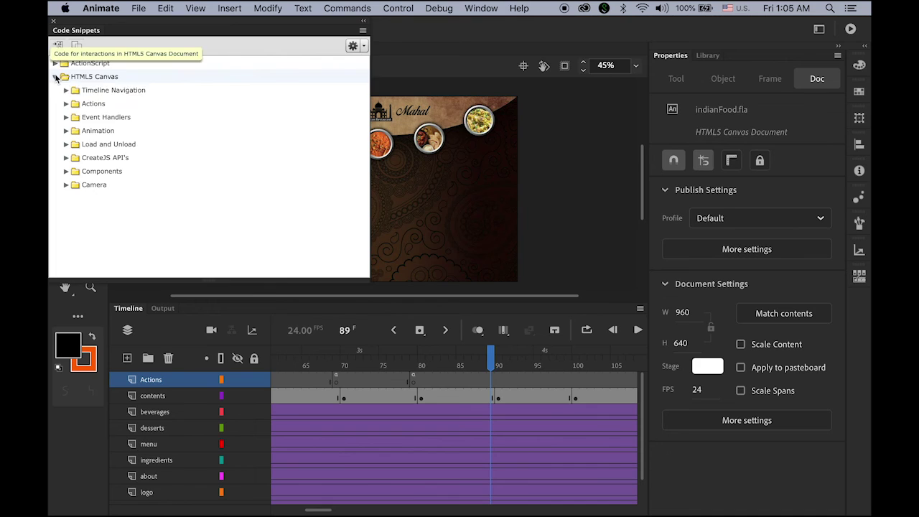
click(67, 90)
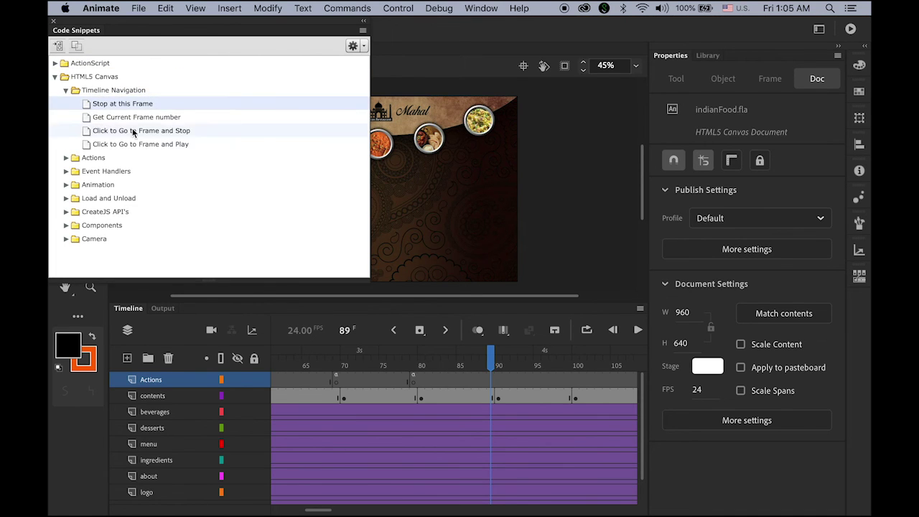
double_click(87, 106)
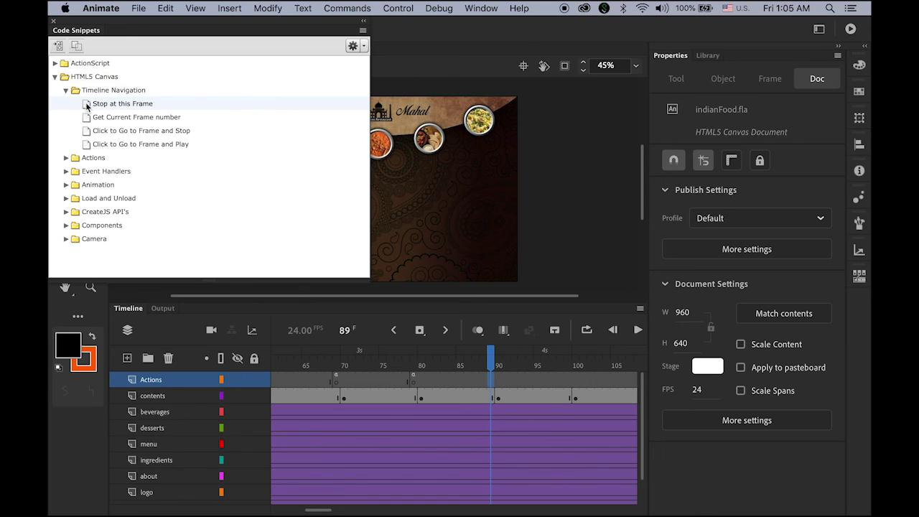
click(54, 23)
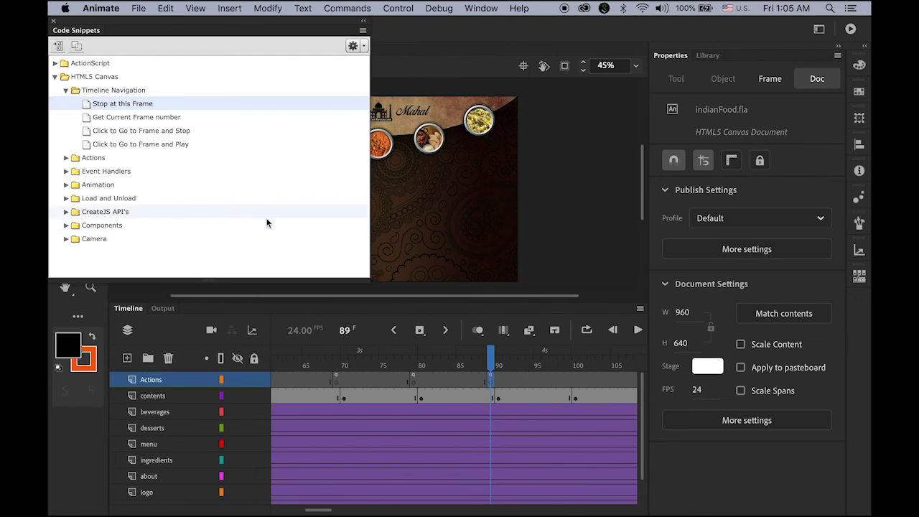
Add the HTML5 Canvas "Stop at this Frame" code snippet at frame 99 of the Scene 1 timeline
click(53, 21)
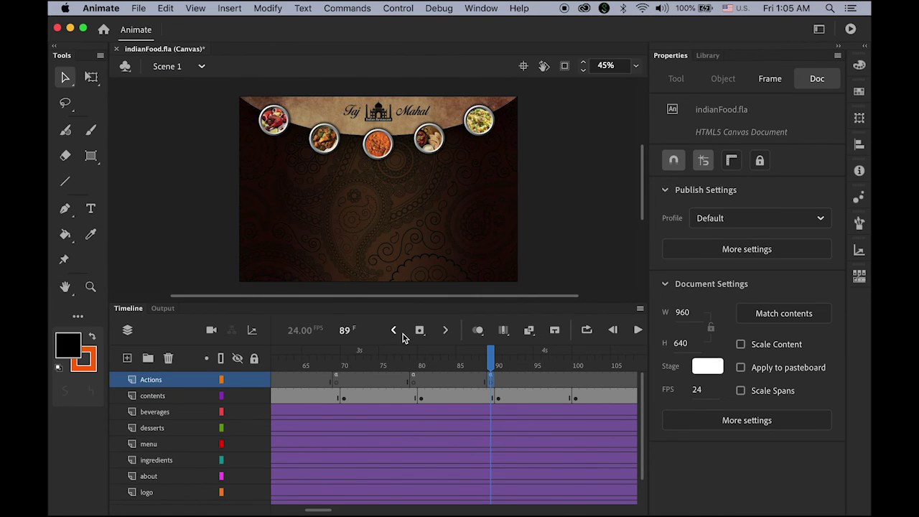
click(494, 368)
click(568, 359)
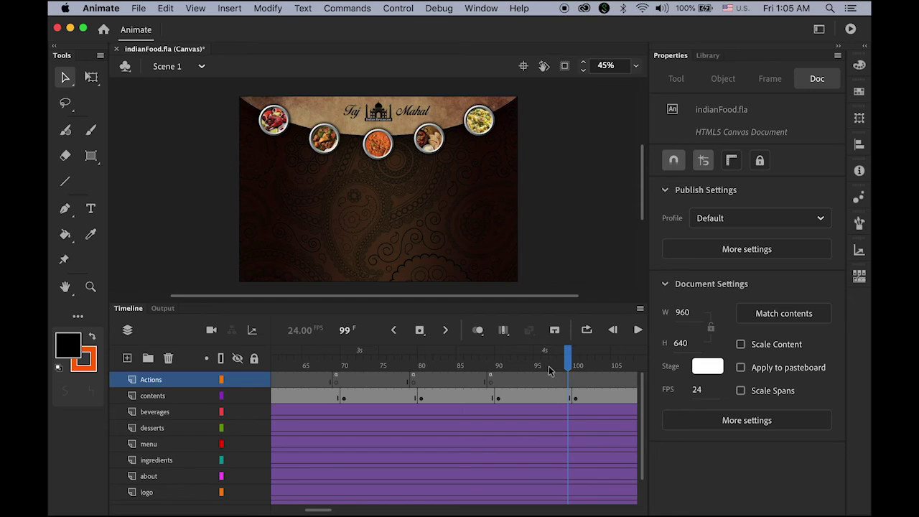
click(488, 8)
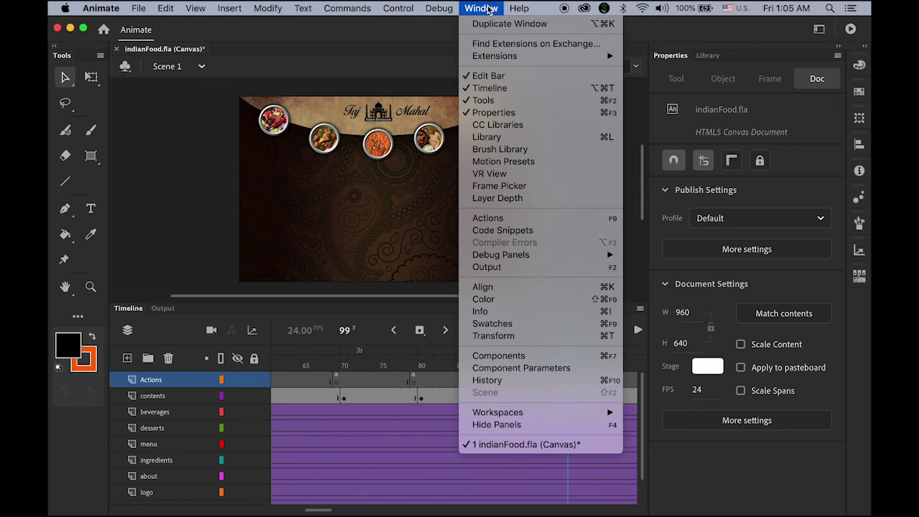
click(549, 232)
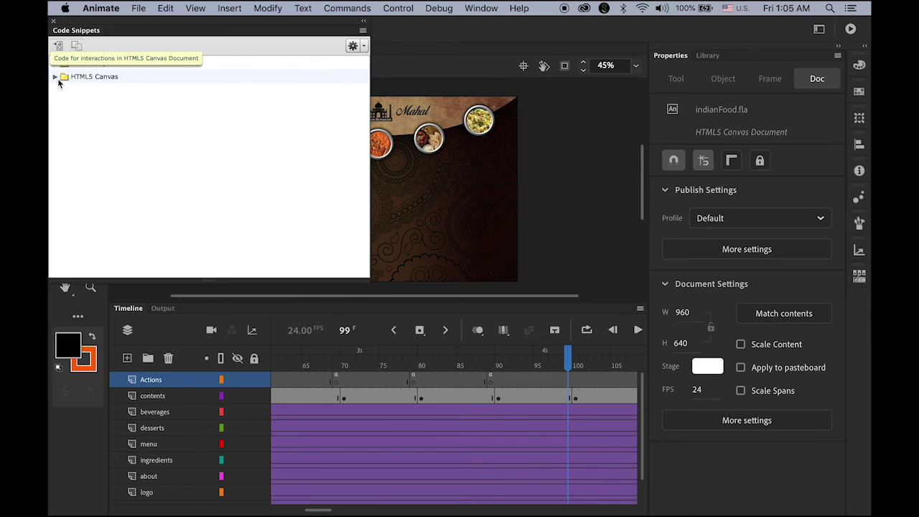
click(57, 77)
click(65, 91)
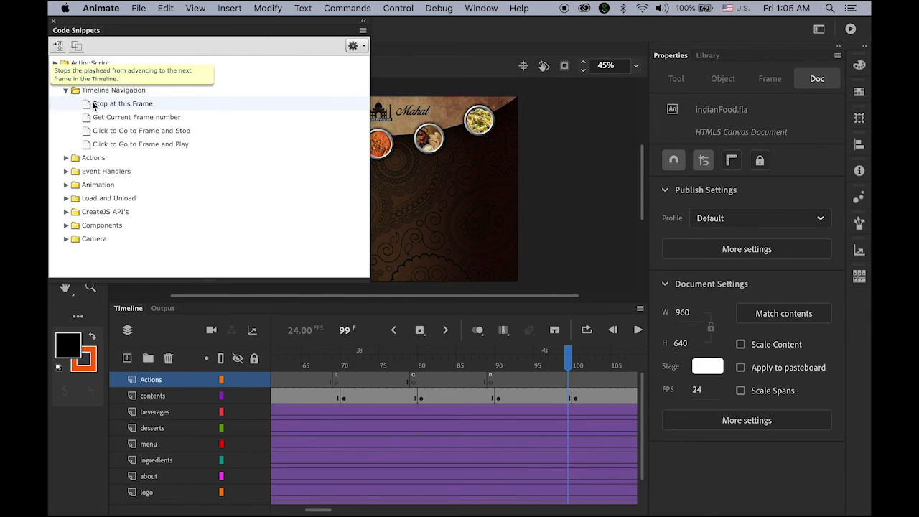
click(86, 104)
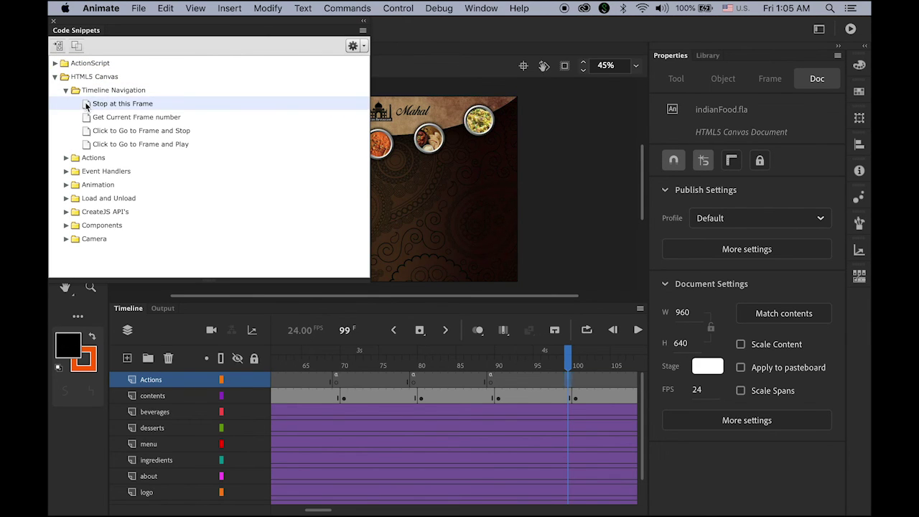
double_click(86, 105)
click(53, 22)
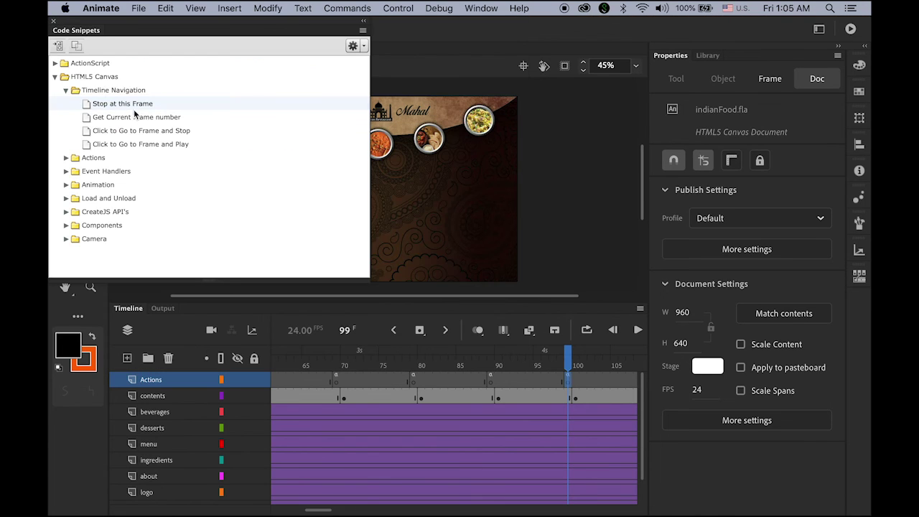
click(53, 21)
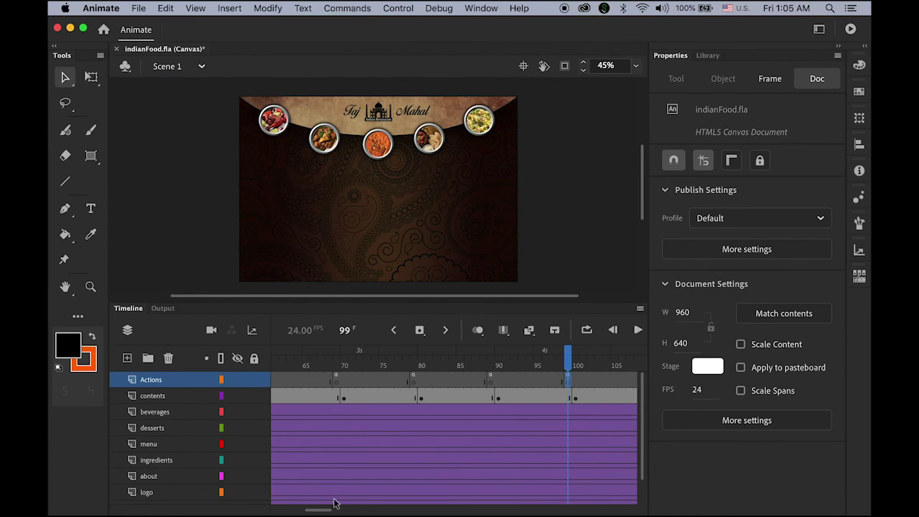
Add the HTML5 Canvas "Stop at this Frame" code snippet at frame 109, the end of the Scene 1 timeline
drag(318, 509, 326, 509)
drag(462, 360, 546, 360)
click(552, 393)
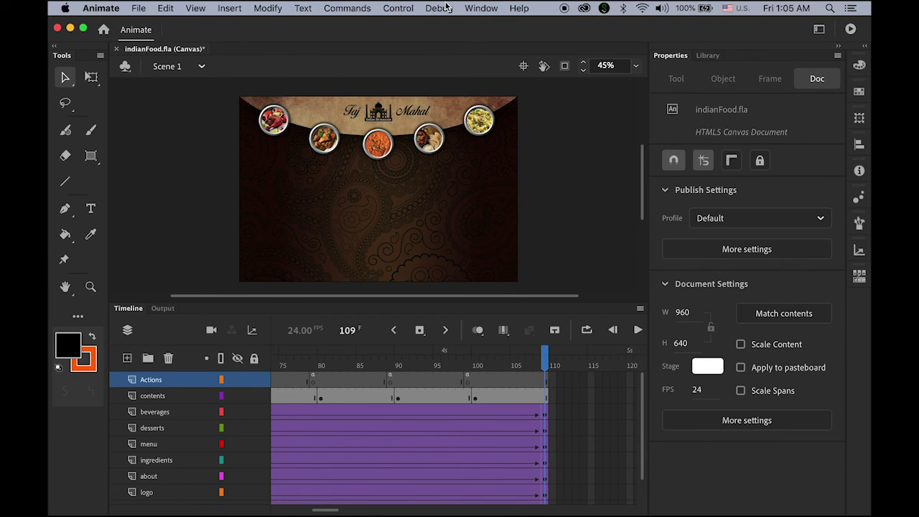
click(494, 8)
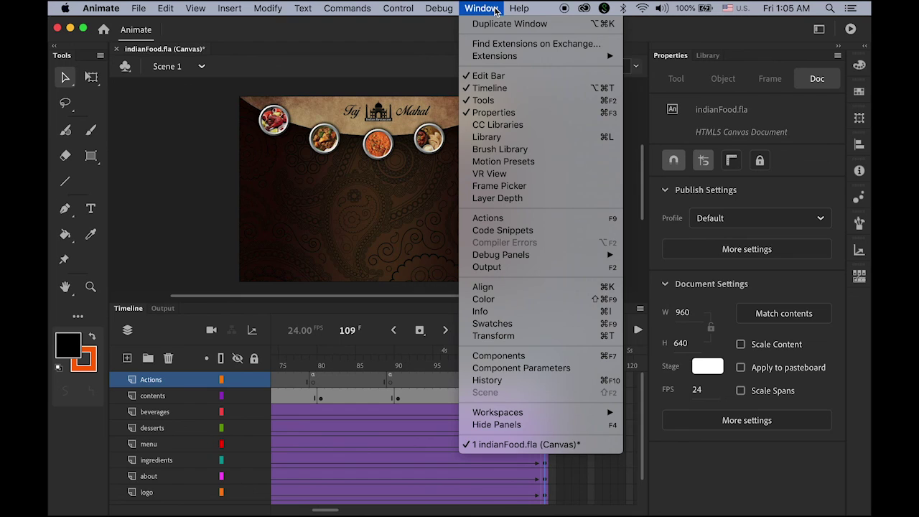
click(522, 229)
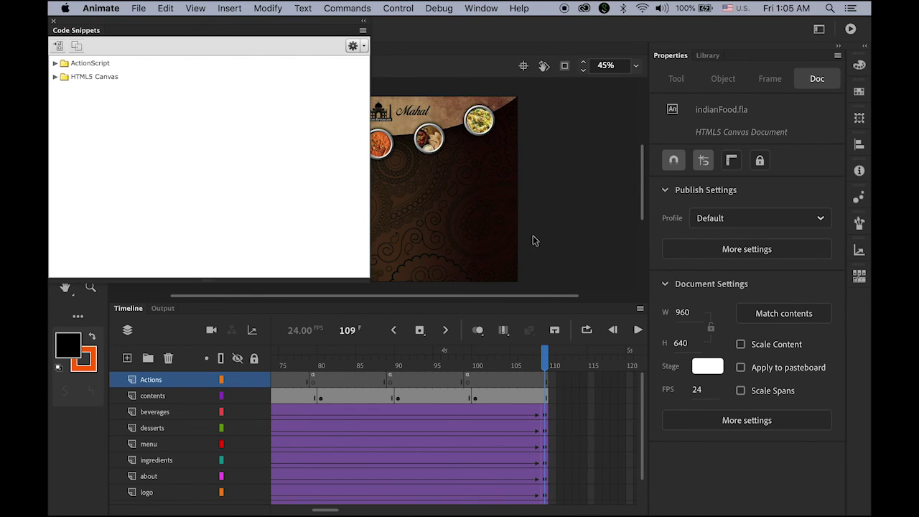
click(55, 76)
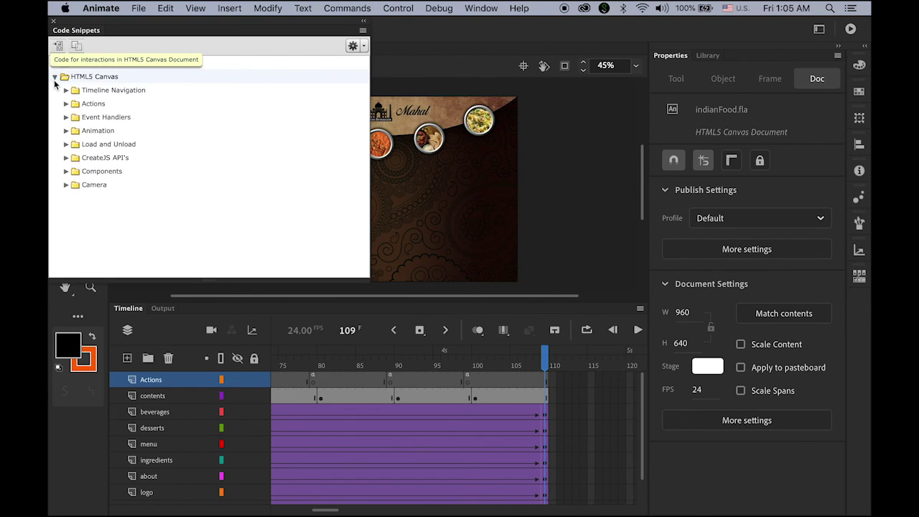
click(66, 91)
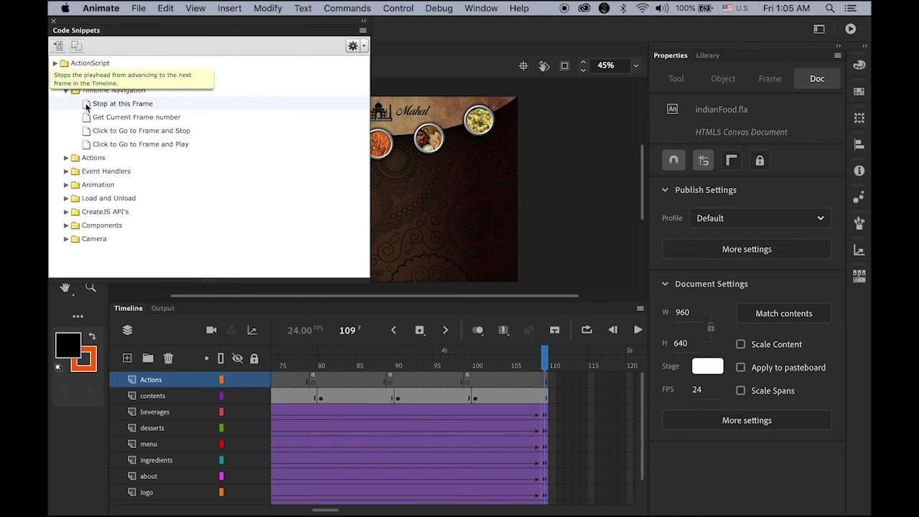
double_click(87, 107)
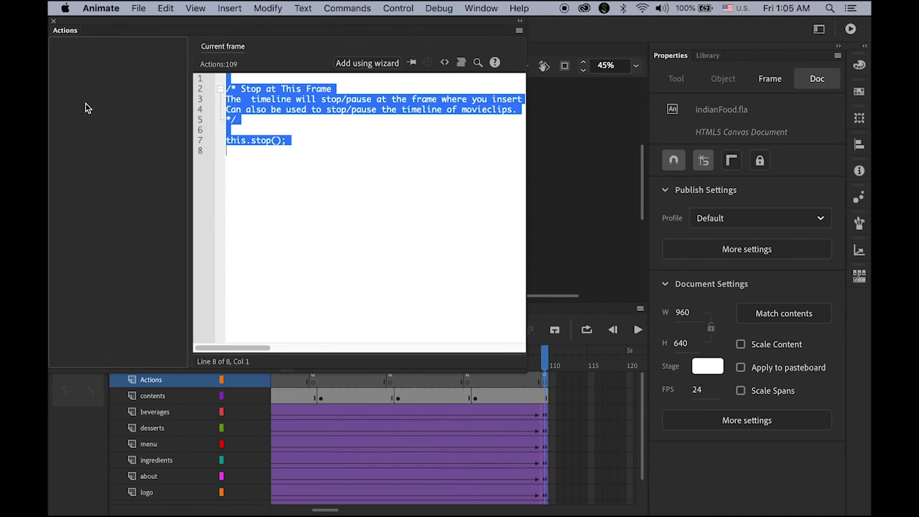
click(53, 23)
click(54, 29)
Test the movie in the browser up to the About section, and return to the Scene 1 timeline
drag(544, 363, 259, 353)
key(Return)
key(super+Return)
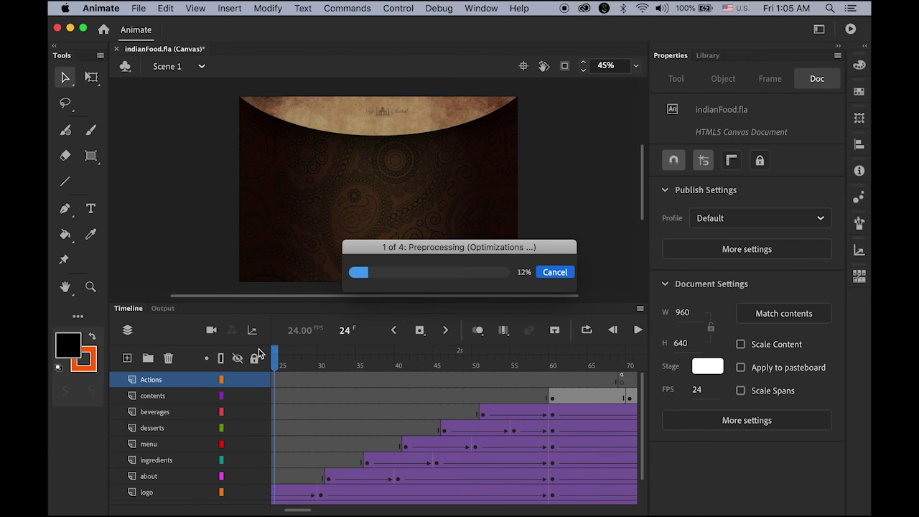
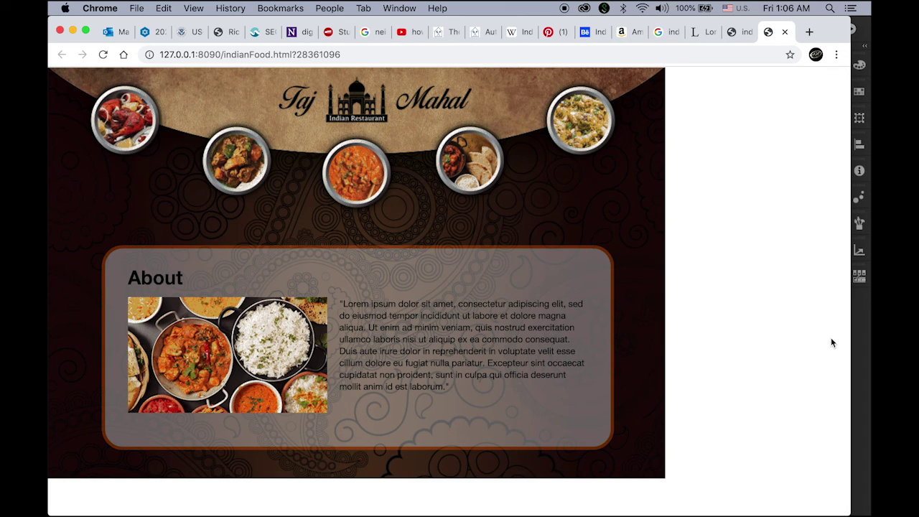
click(868, 369)
click(133, 309)
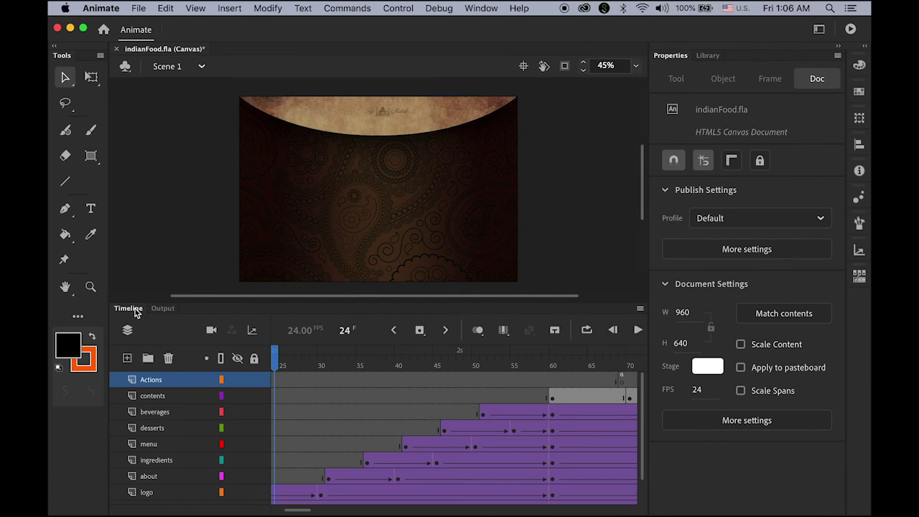
Add the HTML5 Canvas "Click to Go to Frame and Play" code snippet to the about_btn button at frame 60
drag(273, 365, 546, 397)
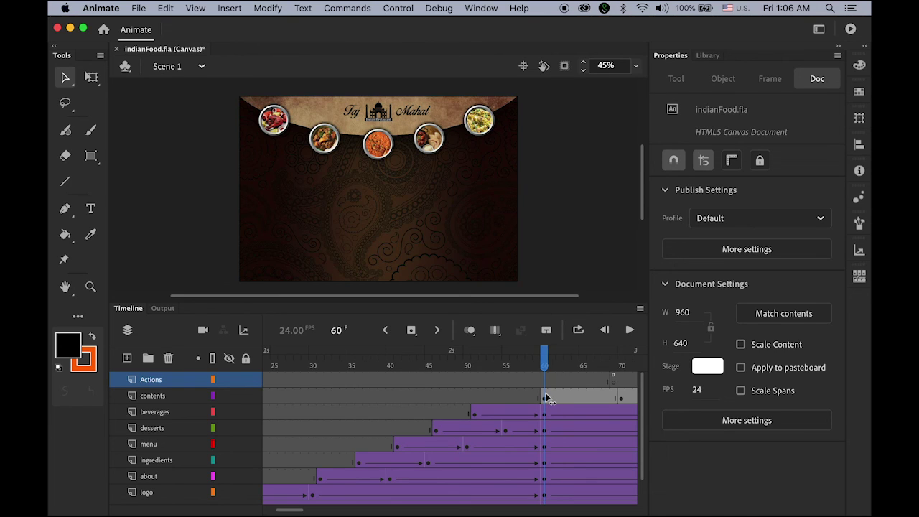
drag(546, 398, 622, 403)
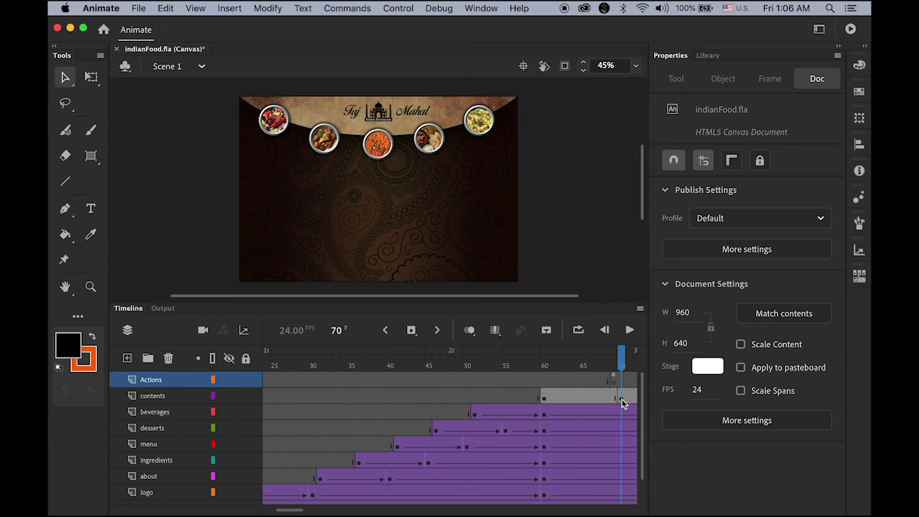
drag(622, 368, 544, 392)
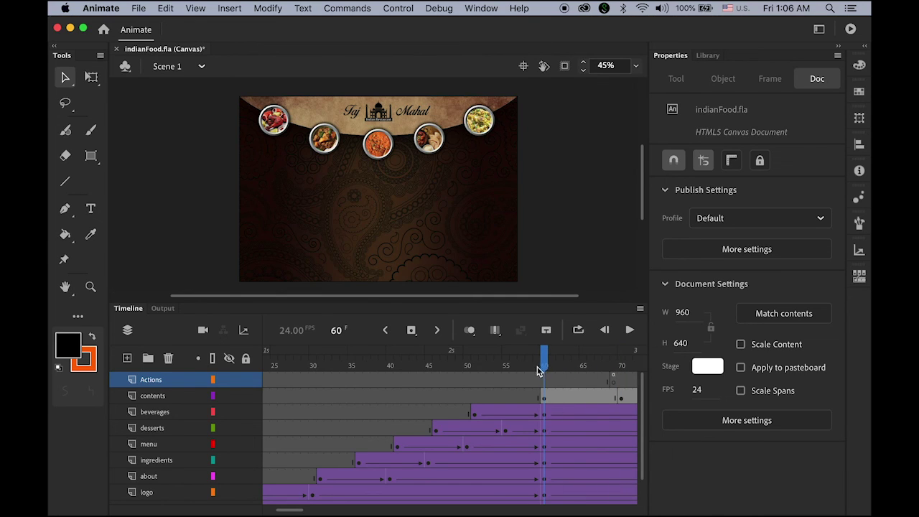
click(272, 124)
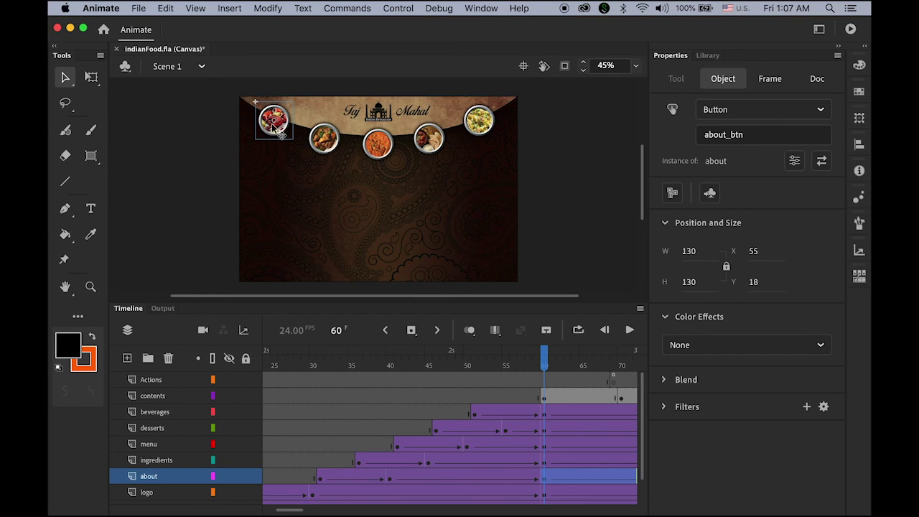
click(488, 8)
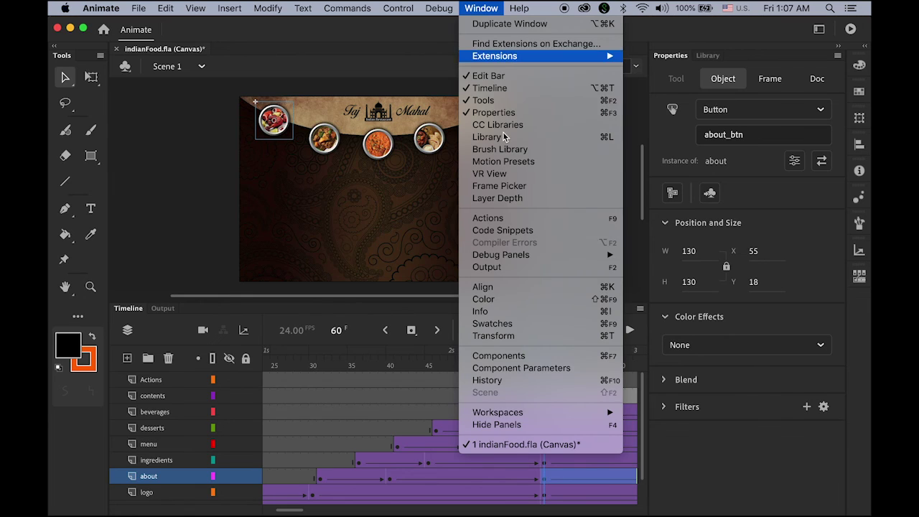
click(514, 234)
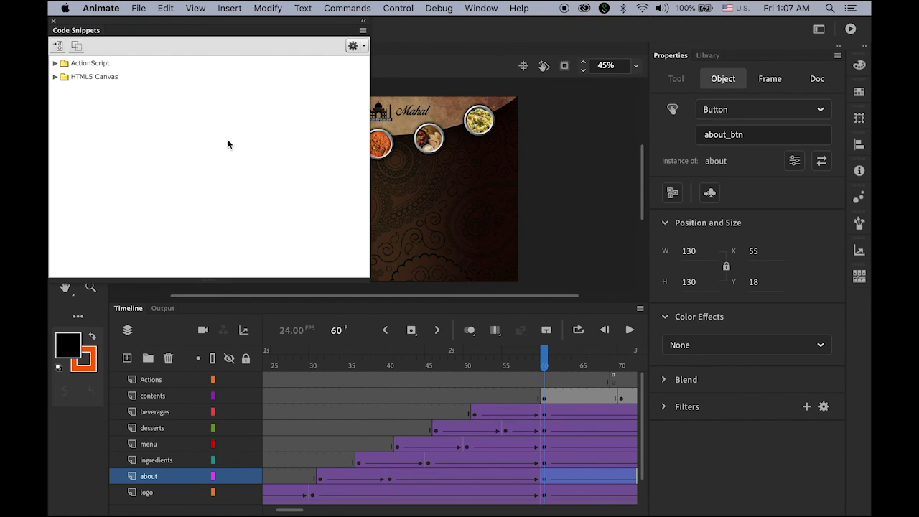
click(55, 76)
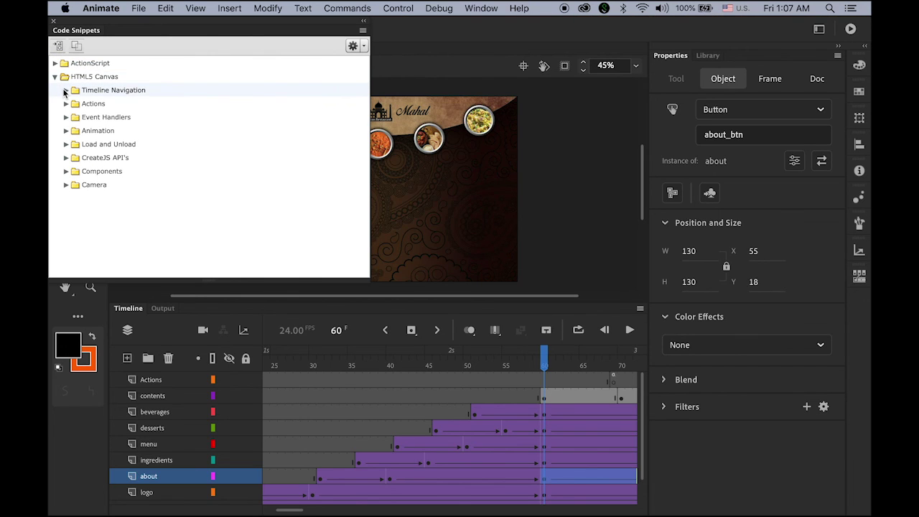
click(66, 90)
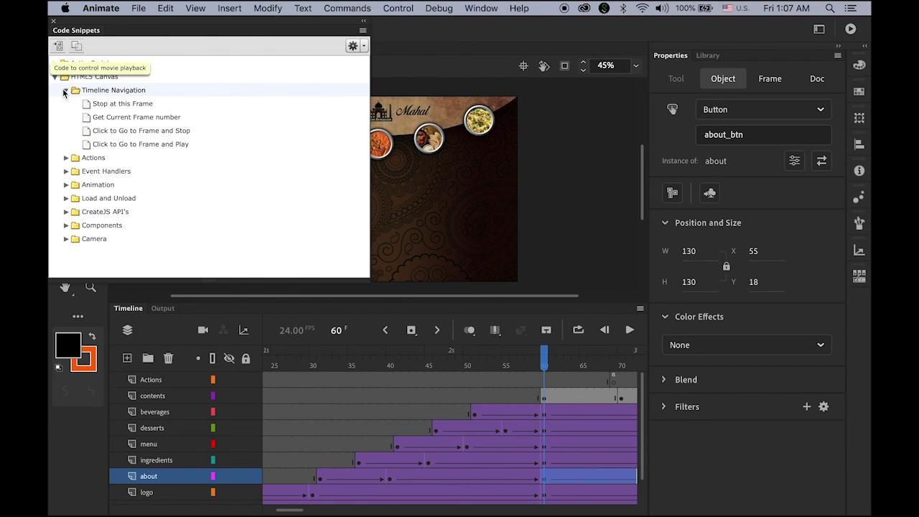
double_click(88, 148)
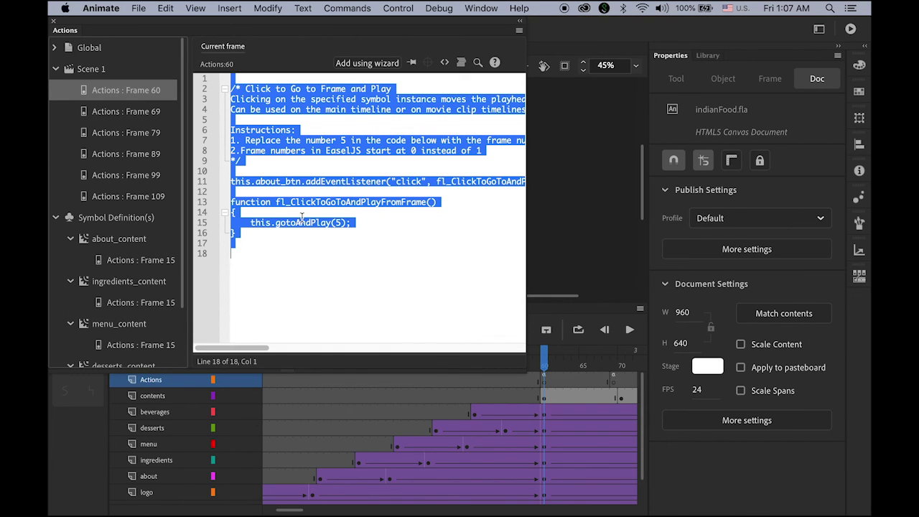
Set the gotoAndPlay frame number in the about_btn click function to 60, and close the code windows
click(341, 223)
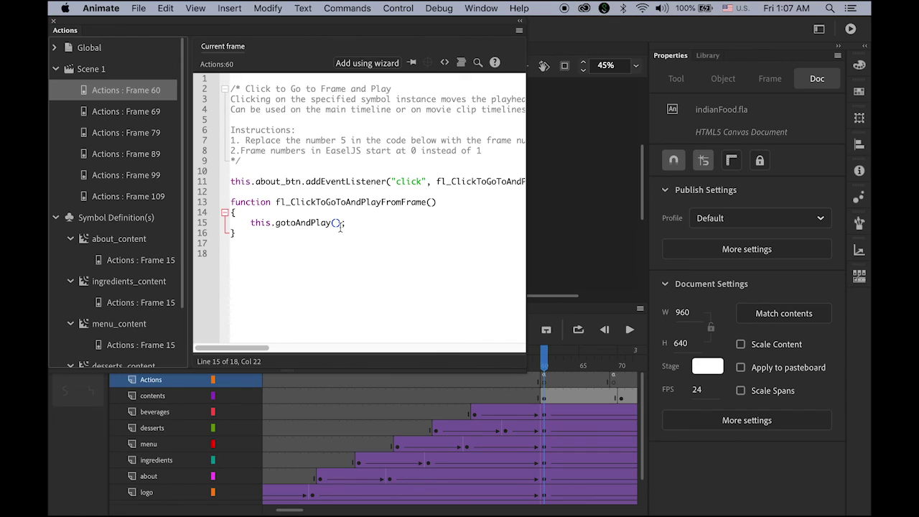
text(60)
click(54, 22)
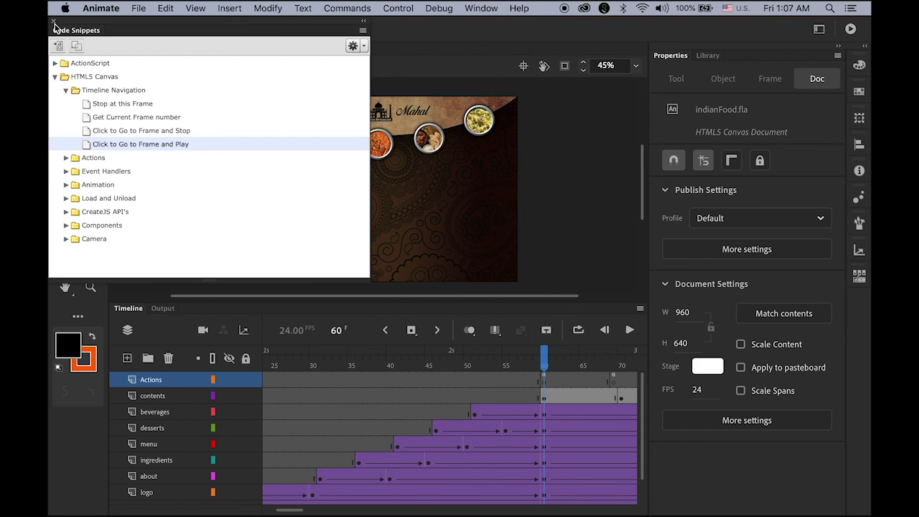
click(54, 23)
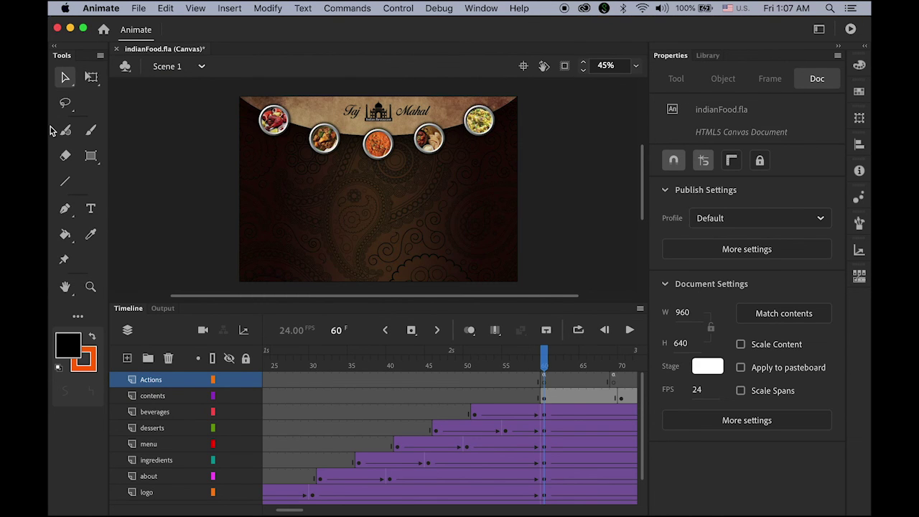
Add the HTML5 Canvas "Click to Go to Frame and Play" code snippet to the ingredients_btn button at frame 60
click(331, 146)
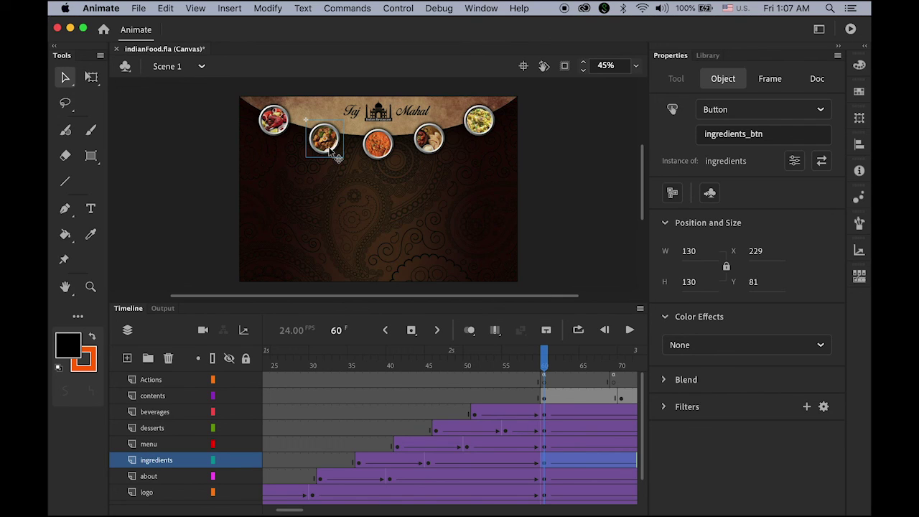
click(489, 8)
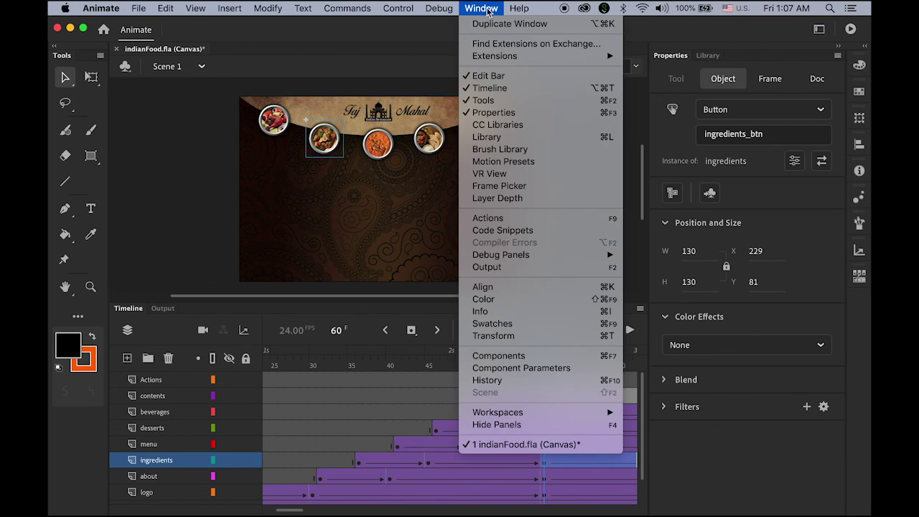
click(510, 231)
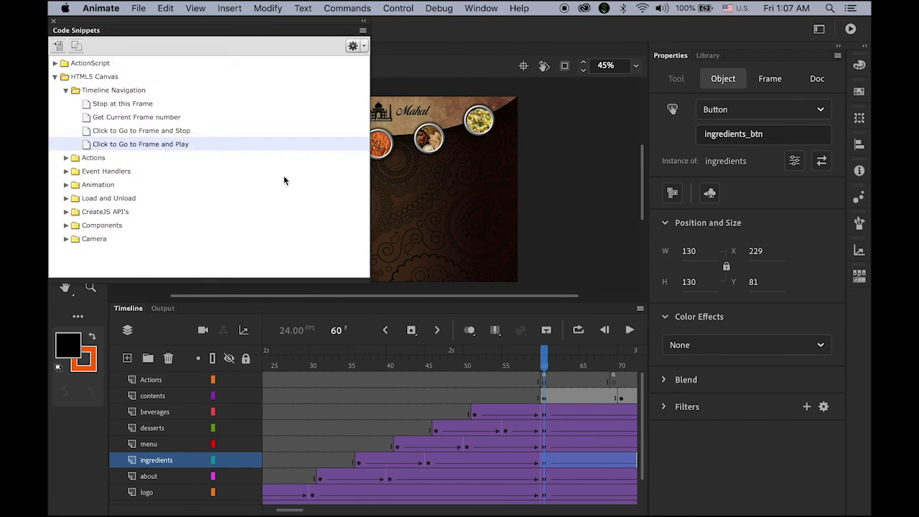
click(54, 77)
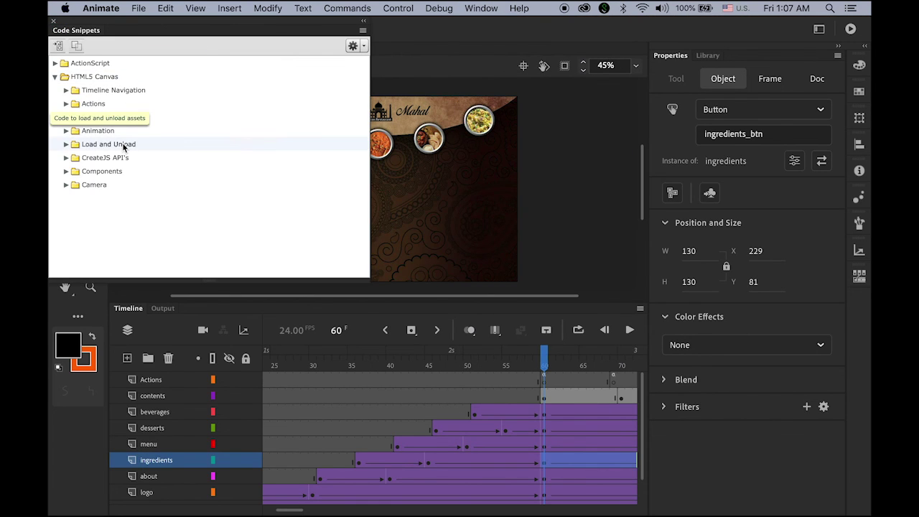
click(65, 90)
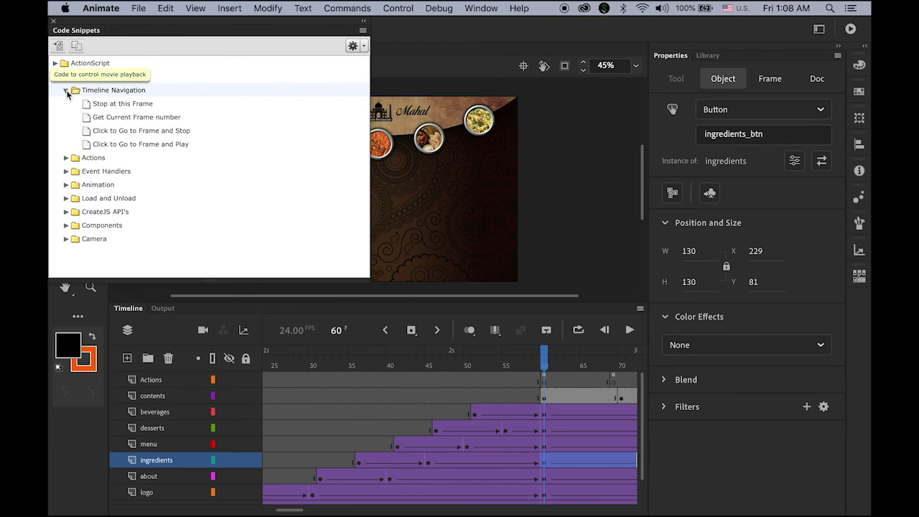
double_click(90, 147)
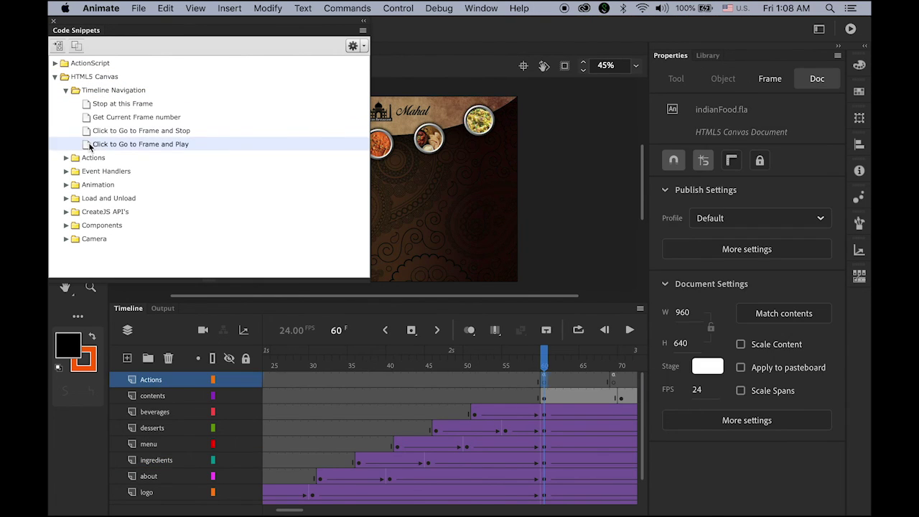
Set the gotoAndPlay frame number in the ingredients_btn click function to 70, and close the code windows
click(342, 304)
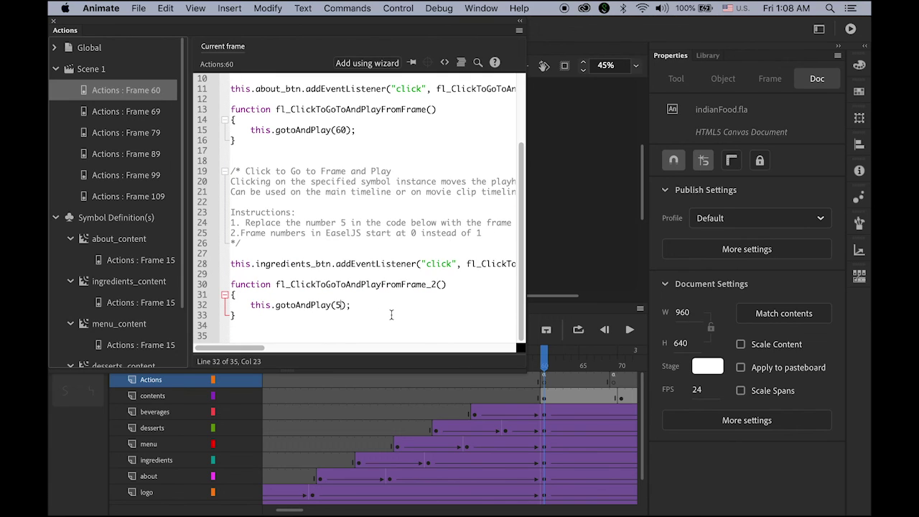
key(BackSpace)
text(70)
click(54, 21)
click(53, 22)
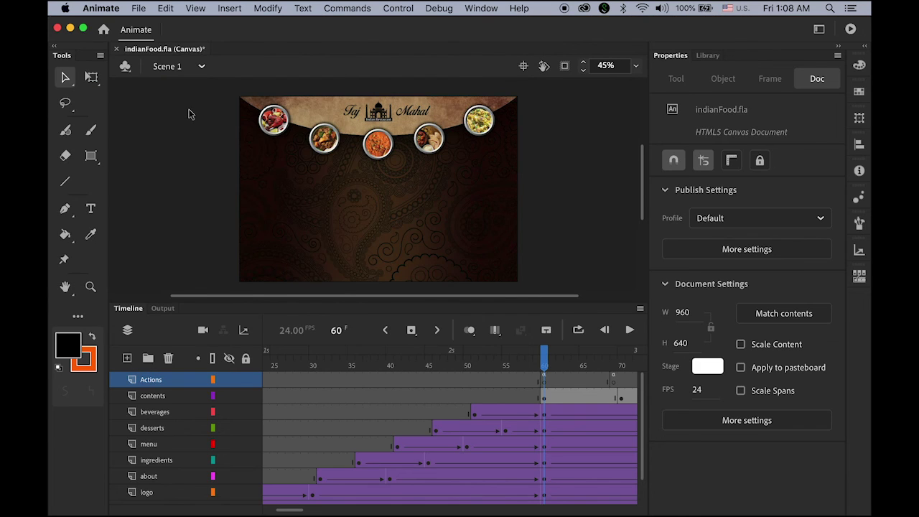
Add the HTML5 Canvas "Click to Go to Frame and Play" code snippet to the menu_btn button at frame 60
click(374, 148)
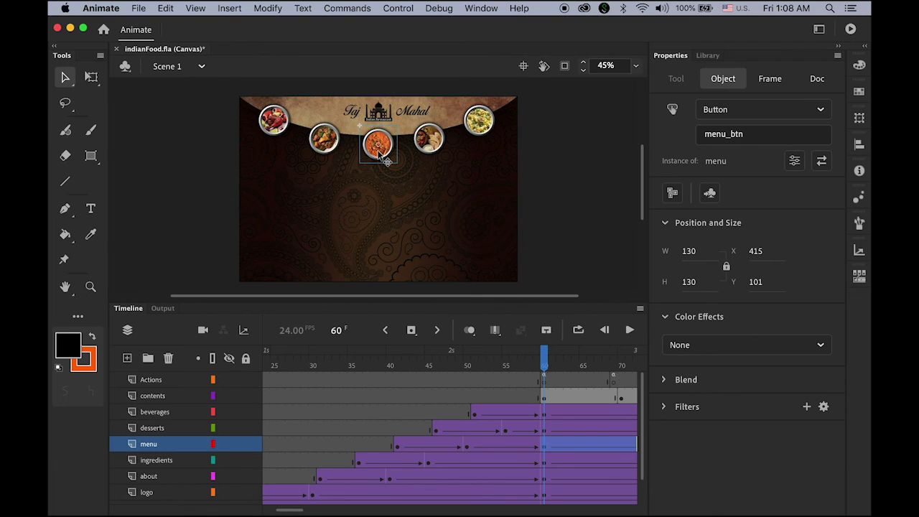
click(481, 8)
click(515, 236)
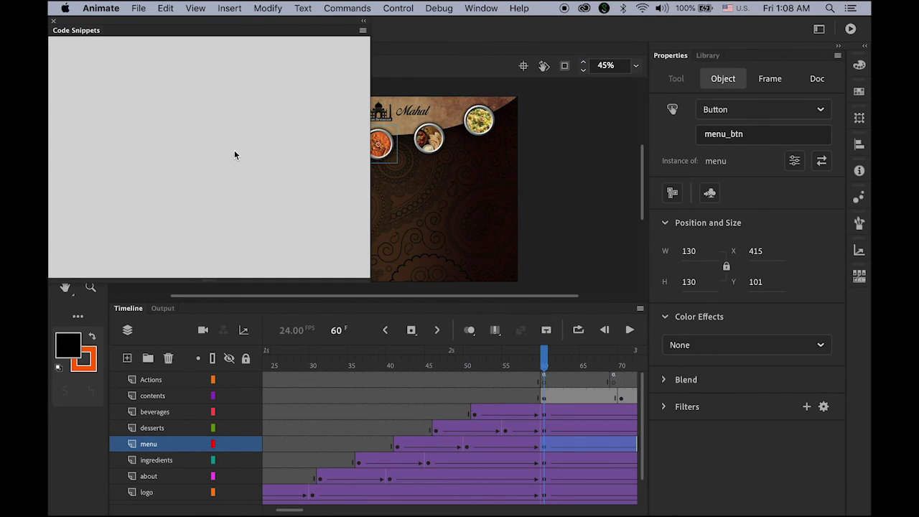
click(55, 78)
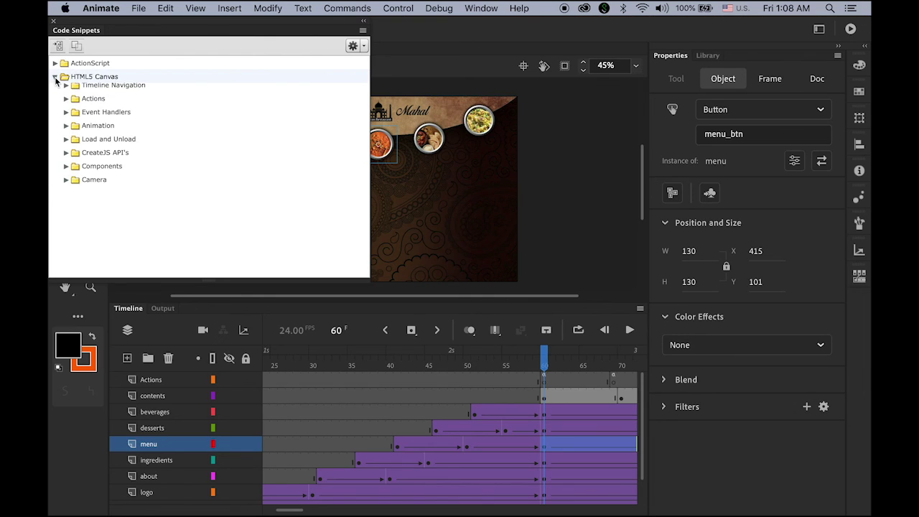
click(66, 90)
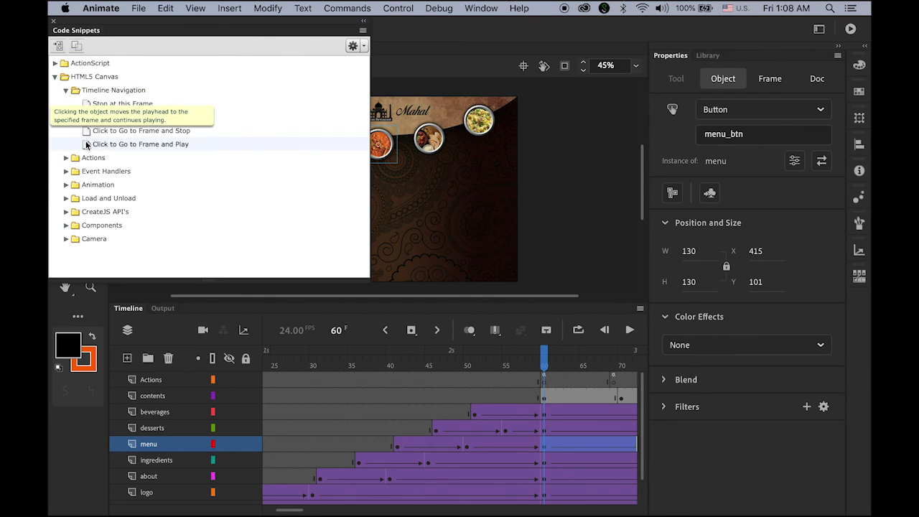
click(86, 145)
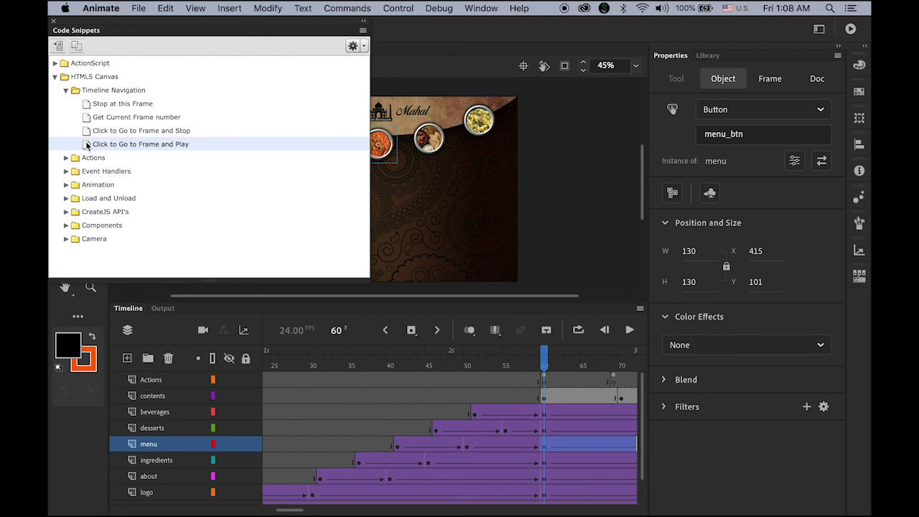
double_click(86, 145)
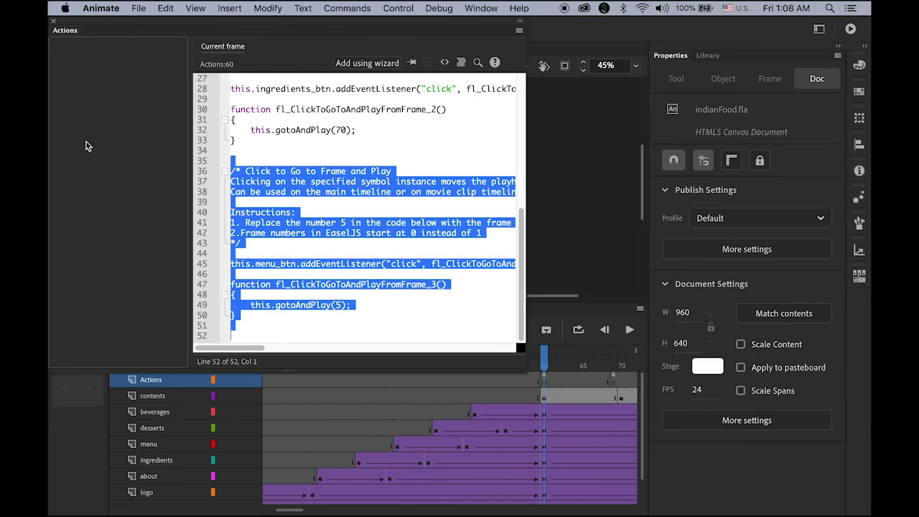
Set the gotoAndPlay frame number in the menu_btn click function to 80, and close the code windows
click(344, 307)
key(BackSpace)
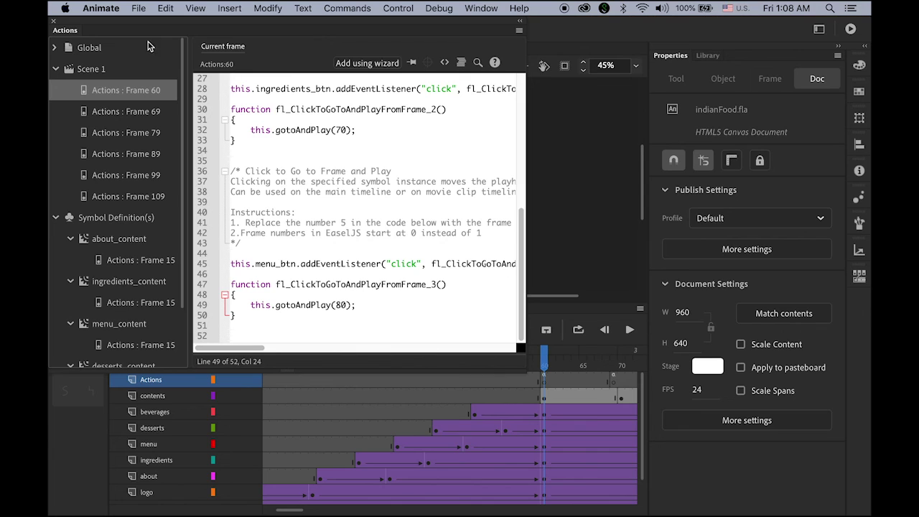
click(53, 21)
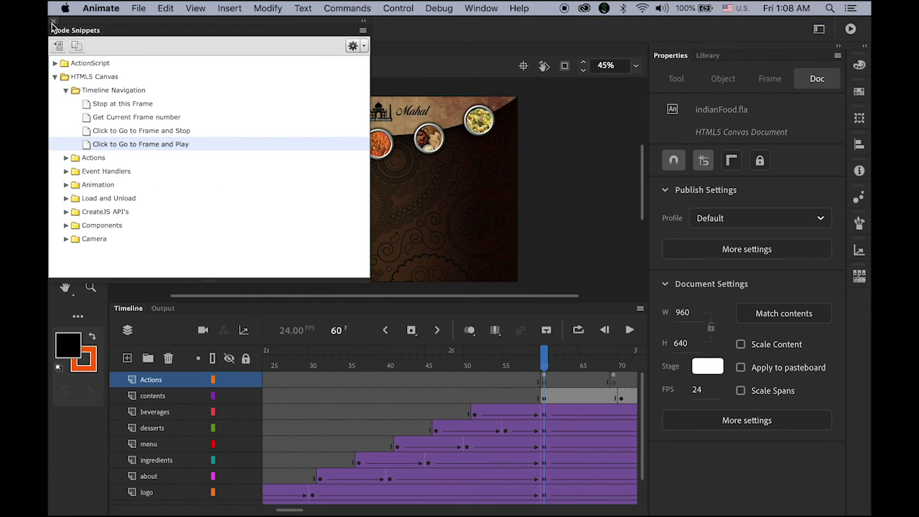
click(53, 22)
Add the HTML5 Canvas "Click to Go to Frame and Play" code snippet to the desserts_btn button at frame 60
click(421, 142)
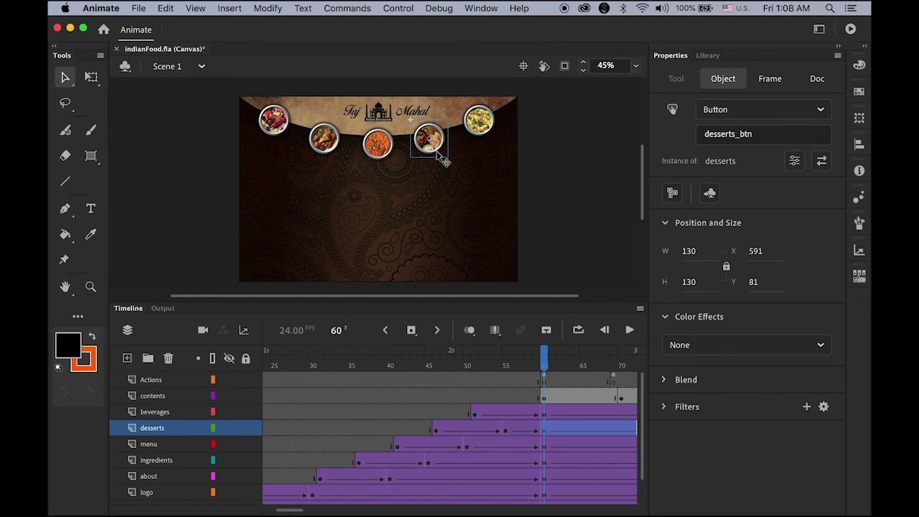
click(481, 8)
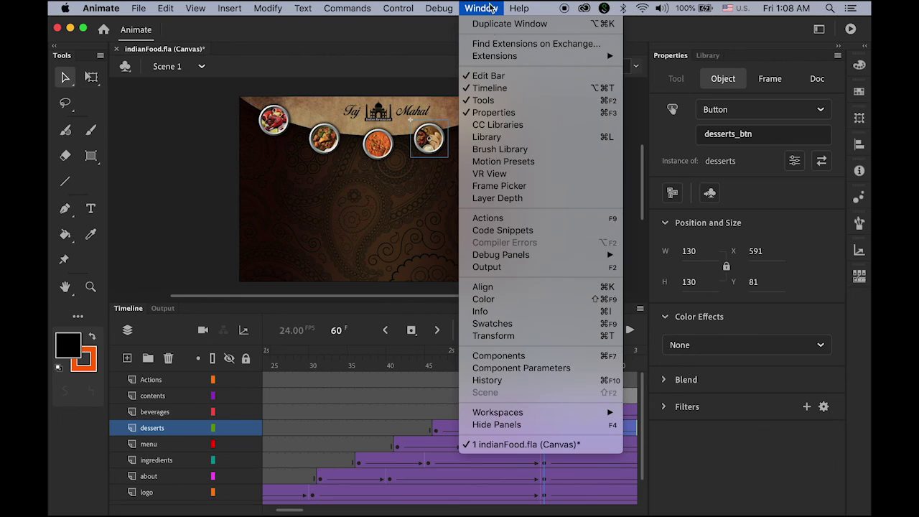
click(503, 231)
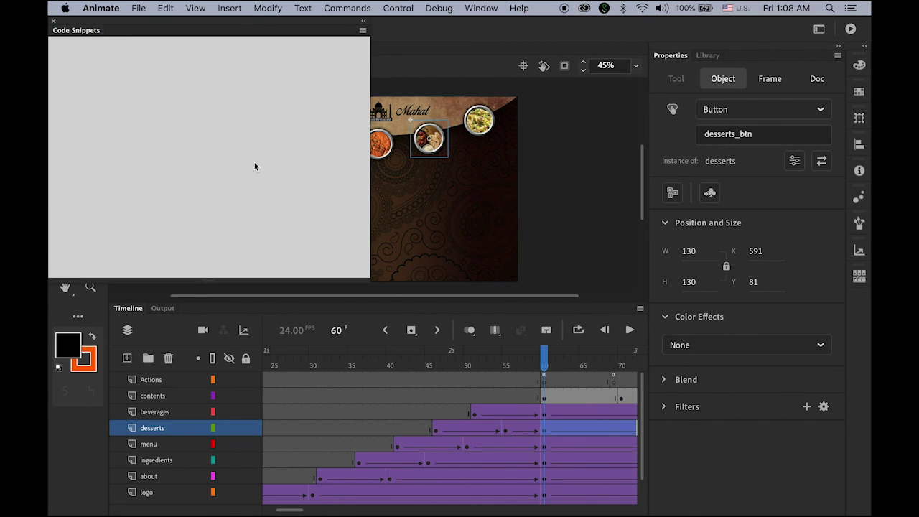
click(55, 76)
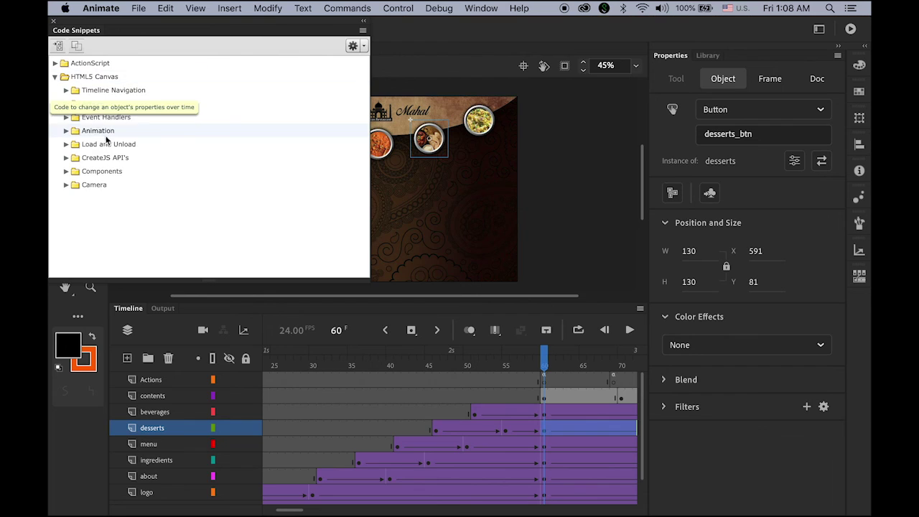
click(66, 91)
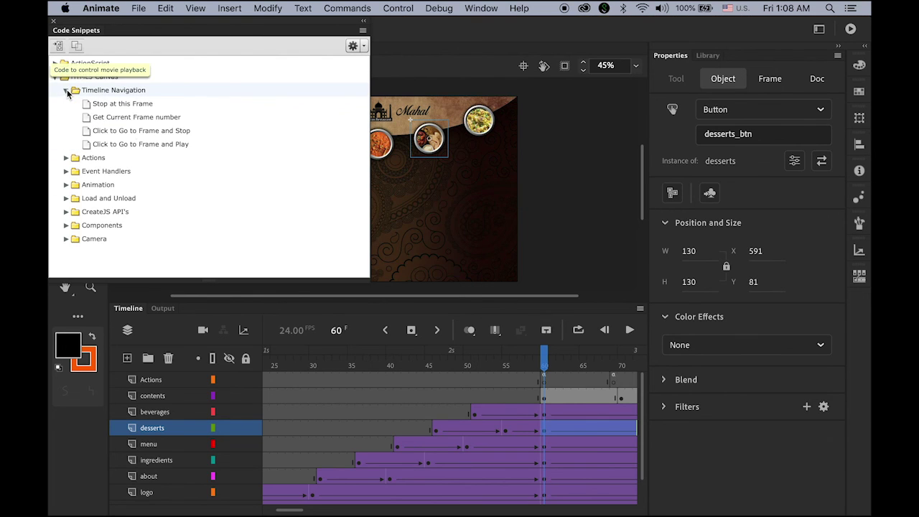
click(87, 148)
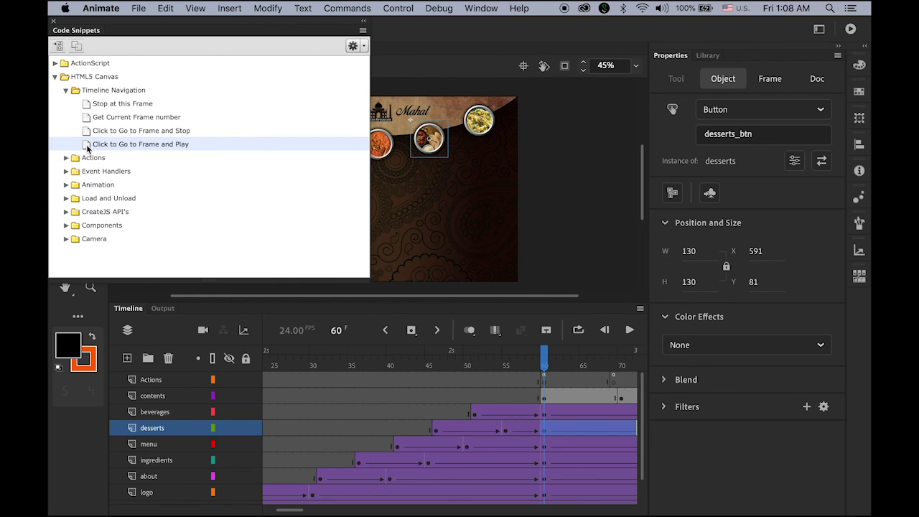
double_click(87, 148)
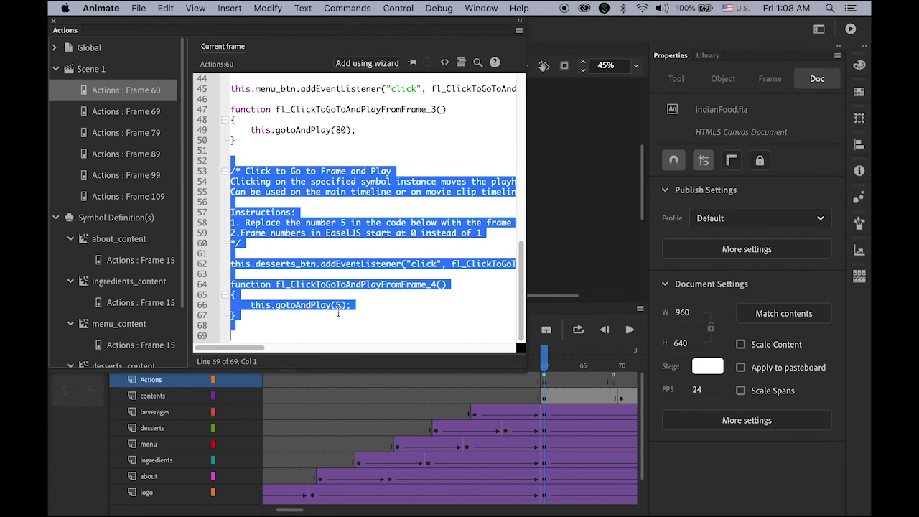
Set the gotoAndPlay frame number in the desserts_btn click function to 90, and close the code windows
click(340, 305)
key(BackSpace)
text(90)
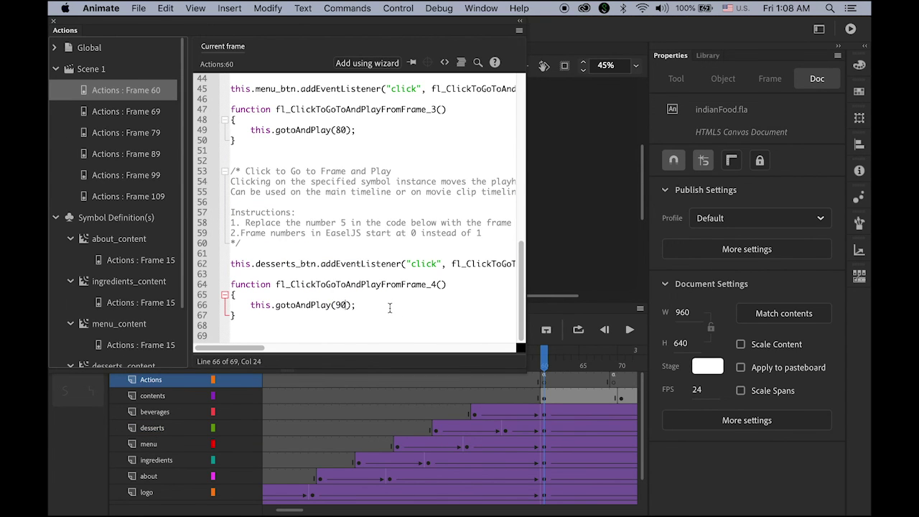
click(53, 21)
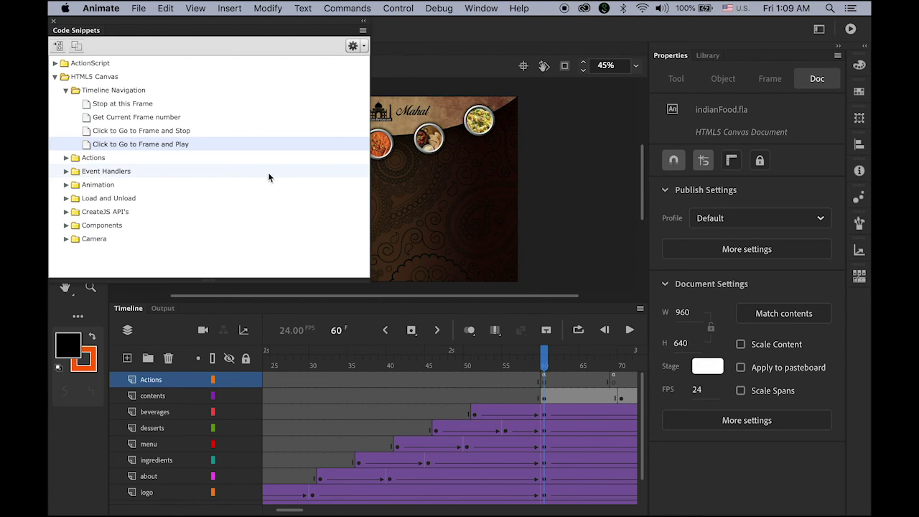
click(53, 21)
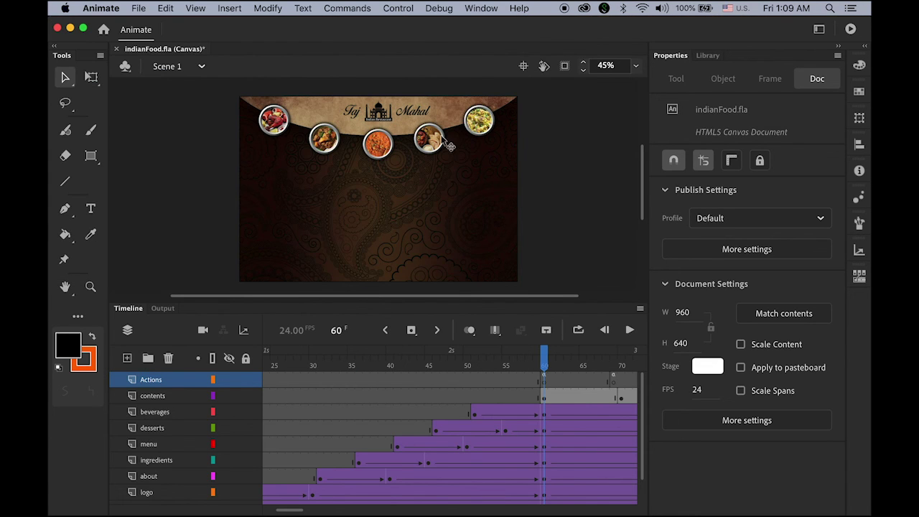
Add the HTML5 Canvas "Click to Go to Frame and Play" code snippet to the beverages_btn button at frame 60
click(480, 121)
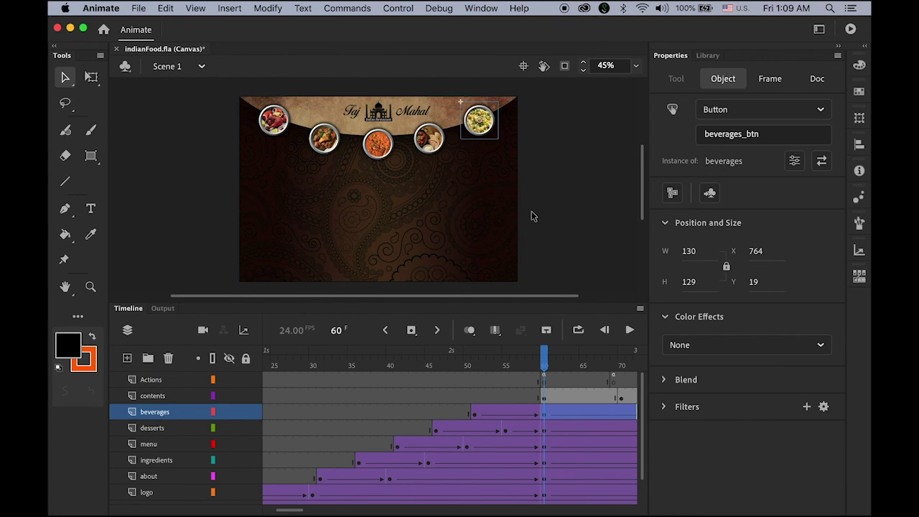
click(481, 9)
click(503, 229)
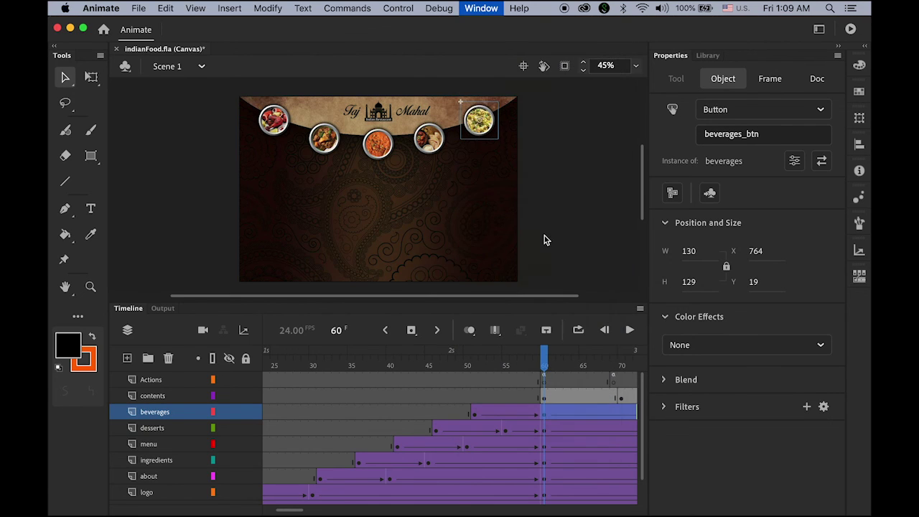
click(55, 76)
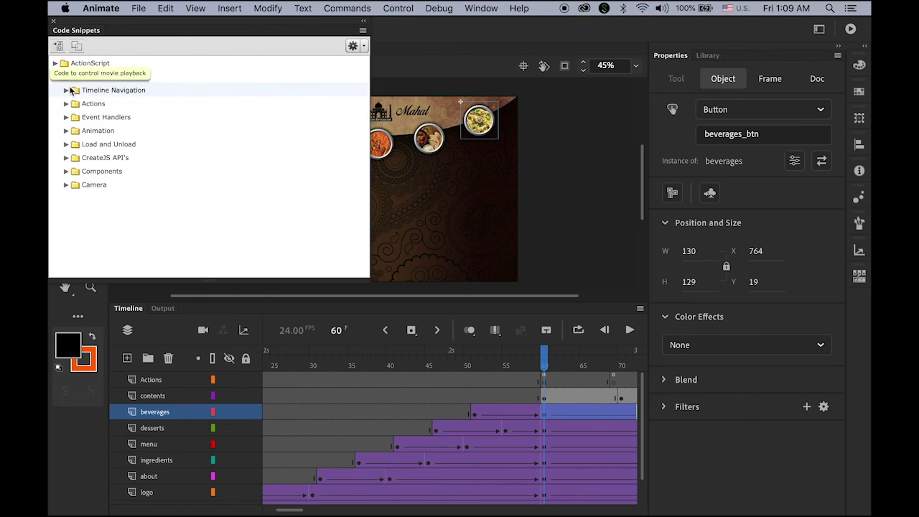
click(67, 91)
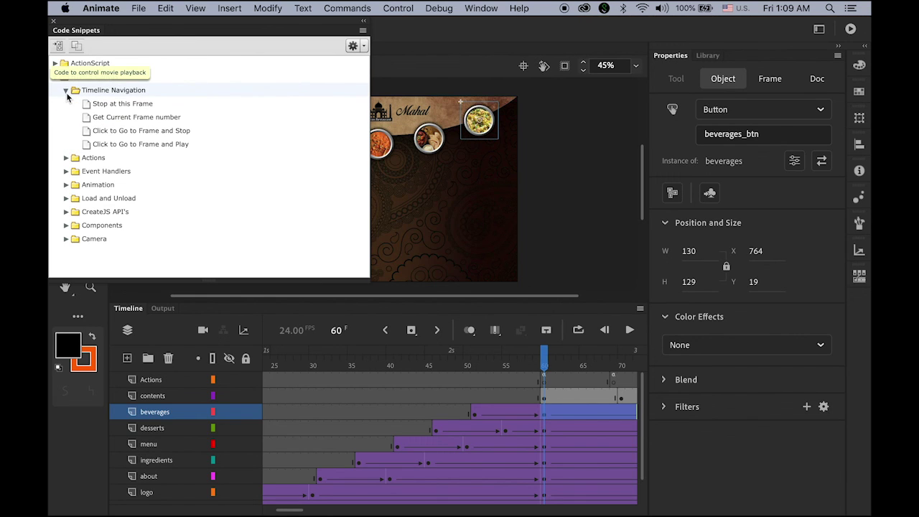
double_click(92, 149)
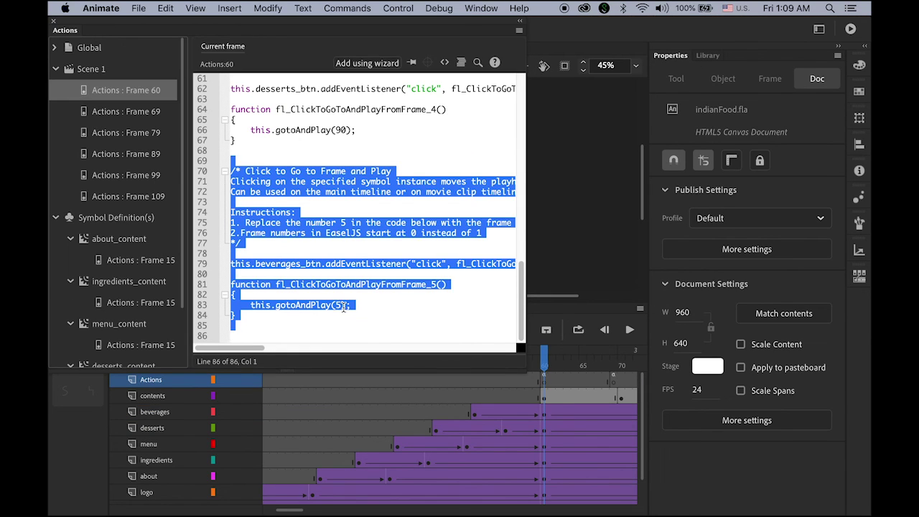
Set the gotoAndPlay frame number in the beverages_btn click function to 100, and close the code windows
click(344, 305)
key(BackSpace)
text(100)
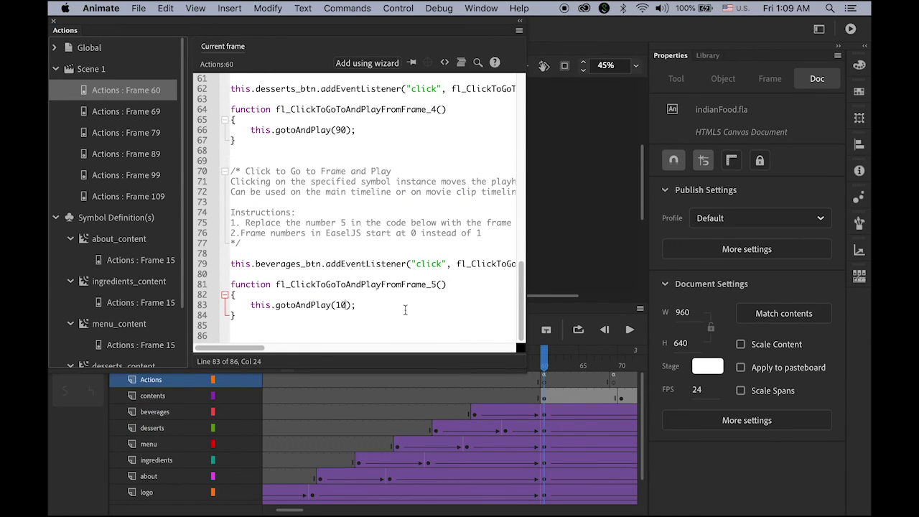
click(53, 20)
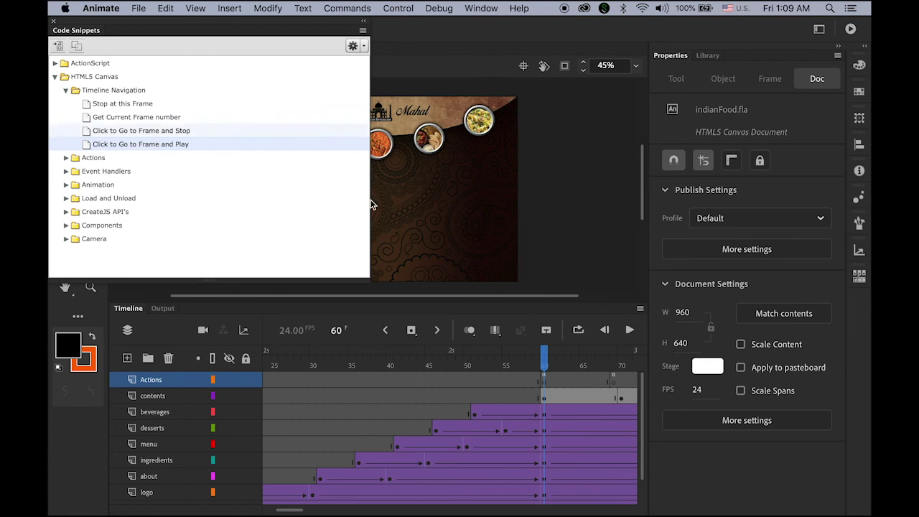
click(53, 20)
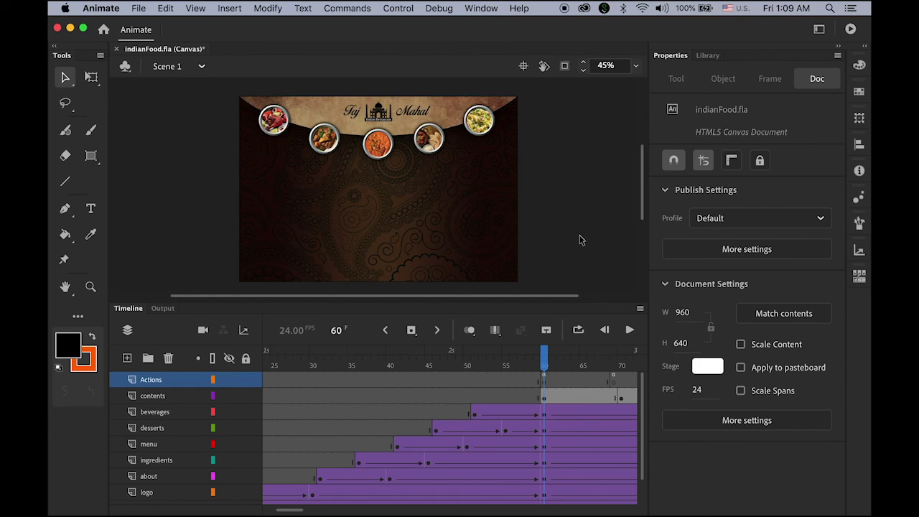
Test the movie in the browser, trying the Ingredients, Menu, Desserts, Beverages and About dish buttons in turn
key(super+Return)
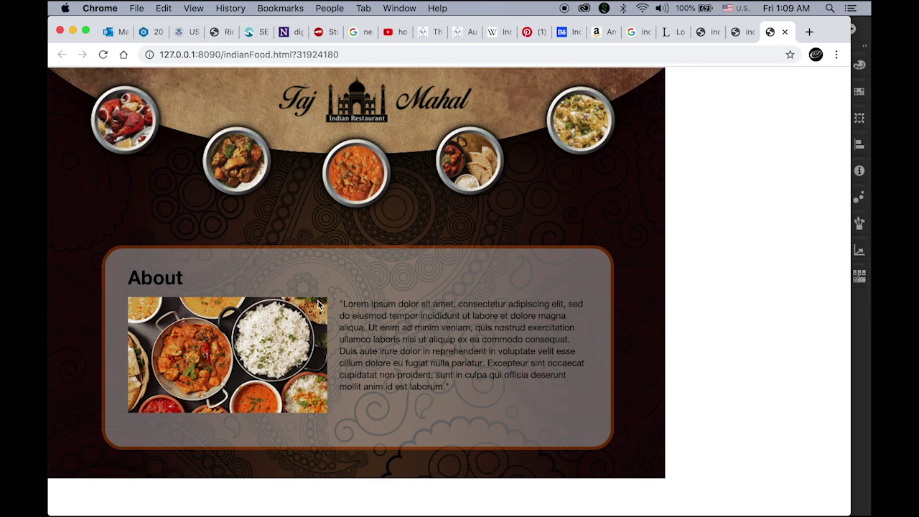
click(243, 172)
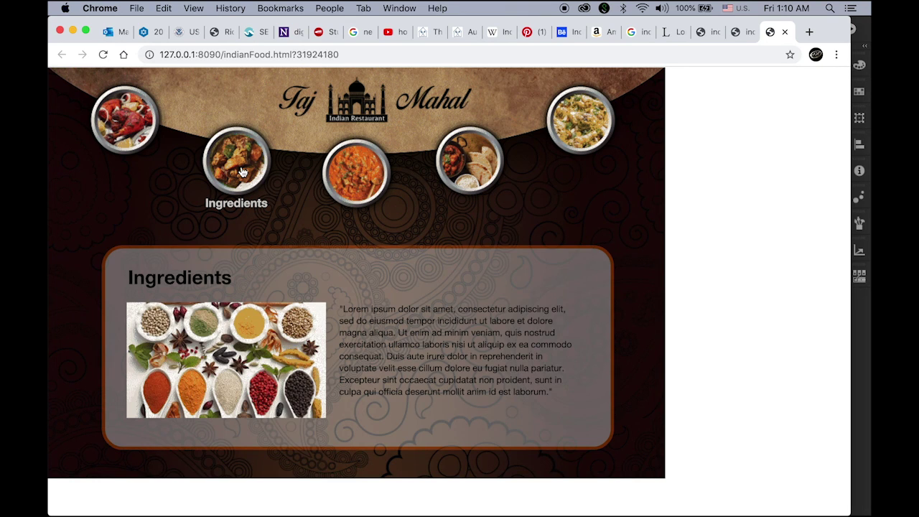
click(357, 185)
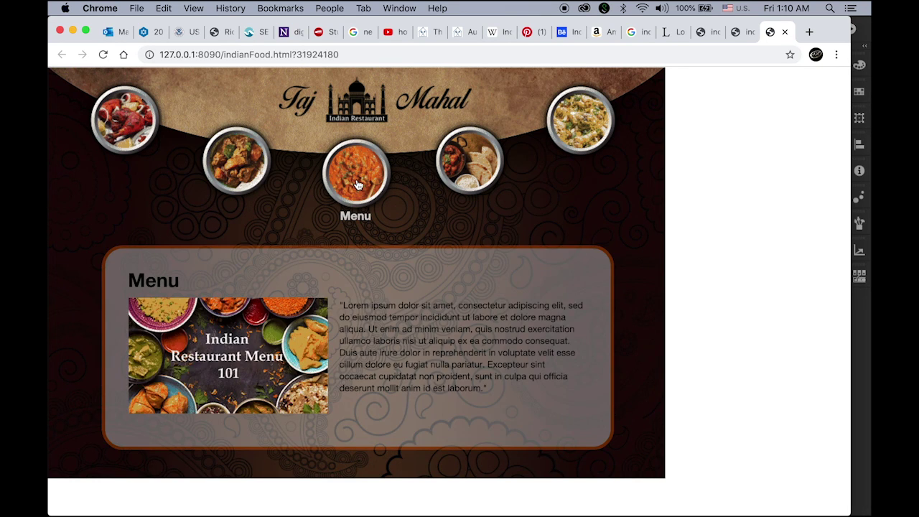
click(457, 173)
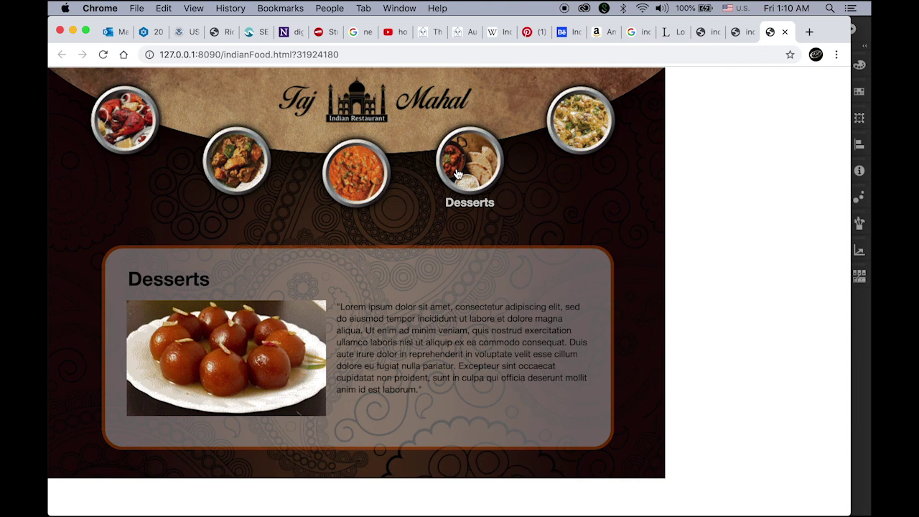
click(594, 129)
click(140, 123)
Retest the dish buttons by switching back and forth between the sections in the browser, ending with About
click(227, 151)
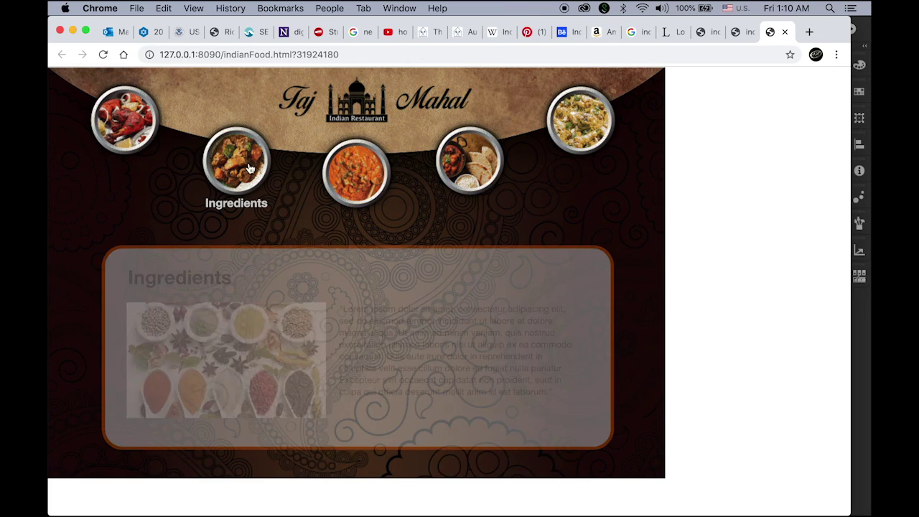
click(349, 186)
click(467, 161)
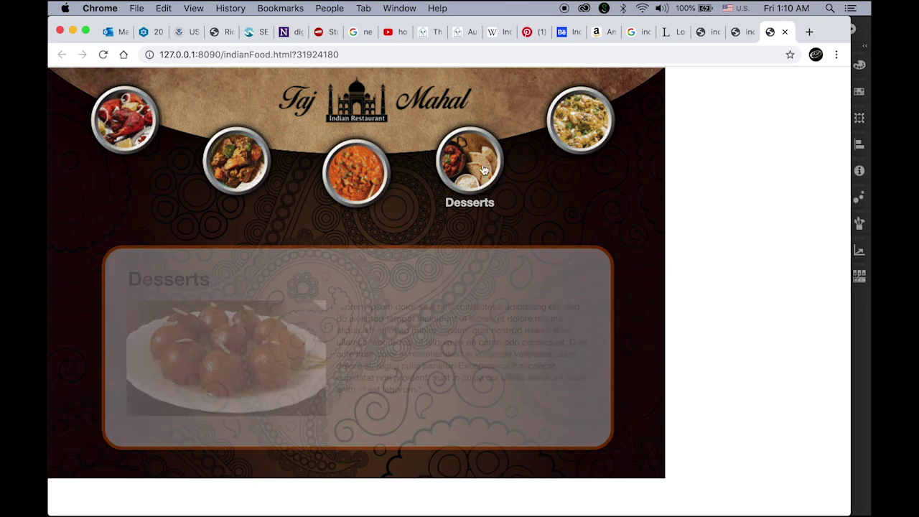
click(579, 122)
click(468, 161)
click(355, 175)
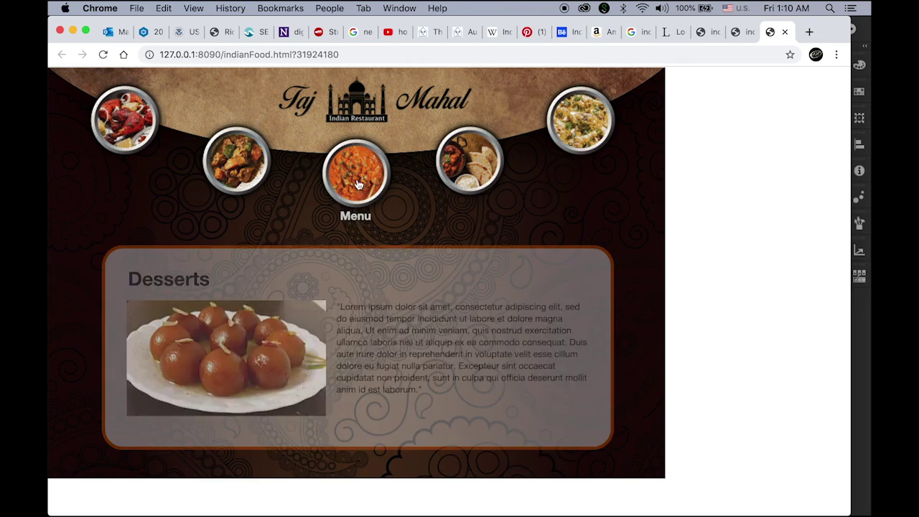
click(246, 164)
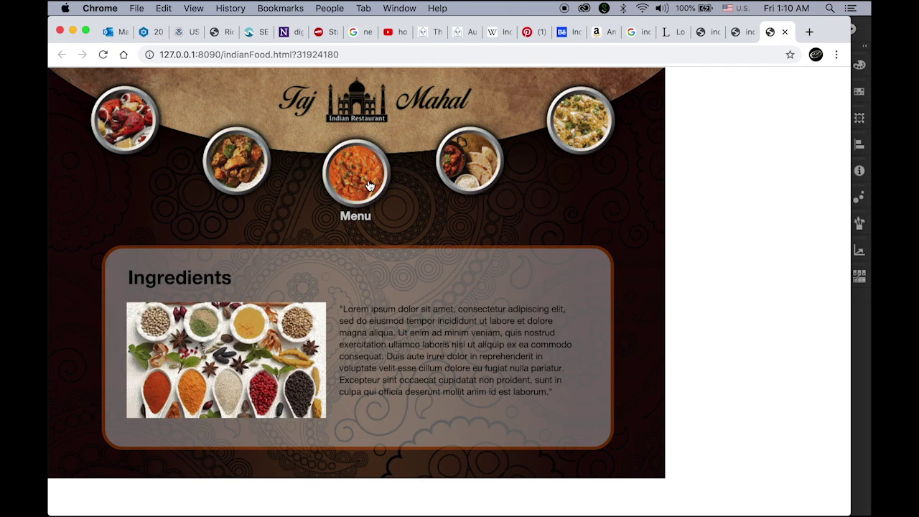
click(368, 185)
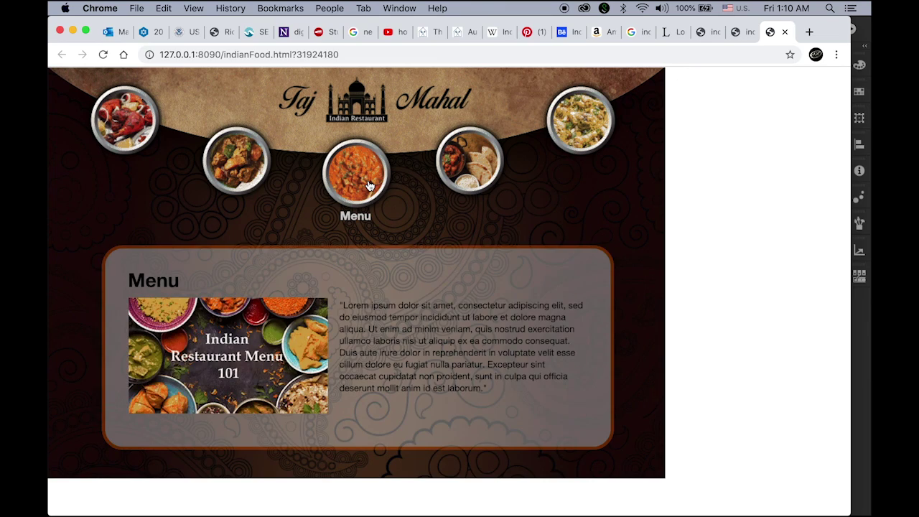
click(451, 180)
click(579, 123)
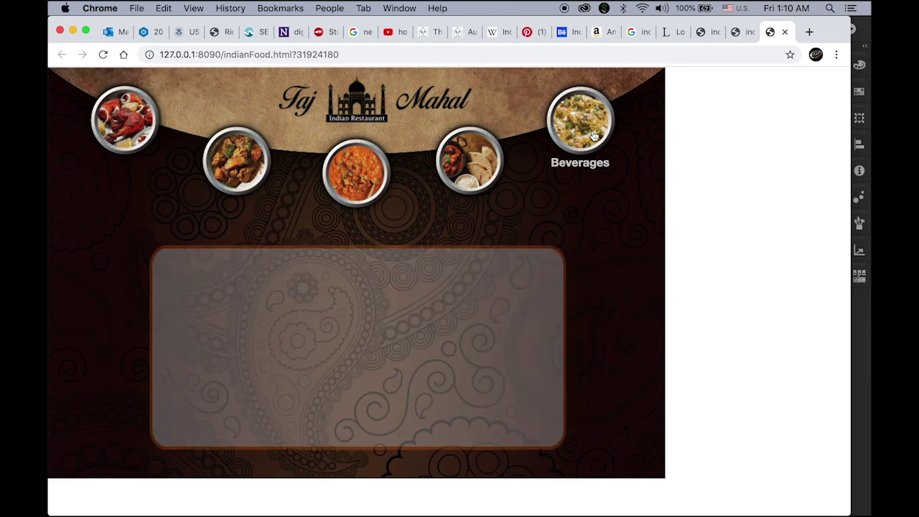
click(361, 166)
click(251, 169)
click(135, 132)
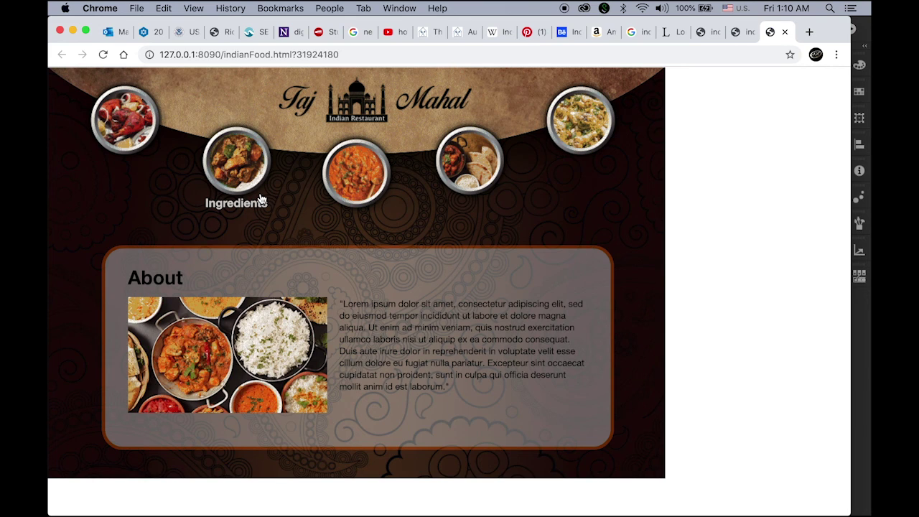